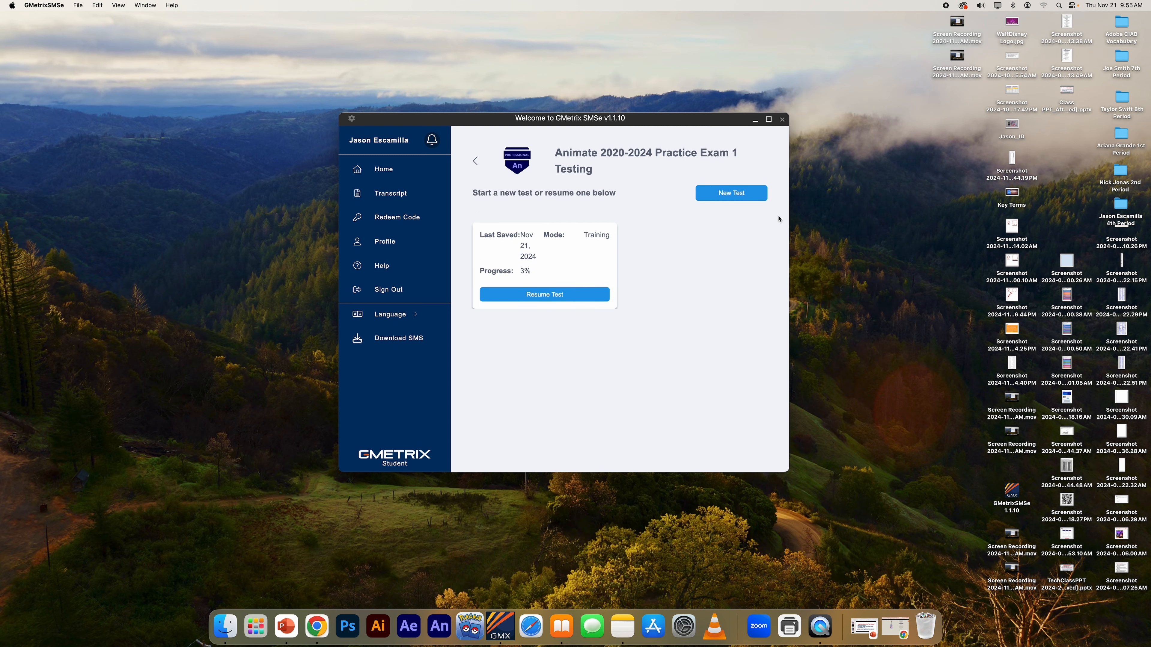
- Start a new Animate 2020-2024 Practice Exam 1 in English using Training mode
left_click(750, 193)
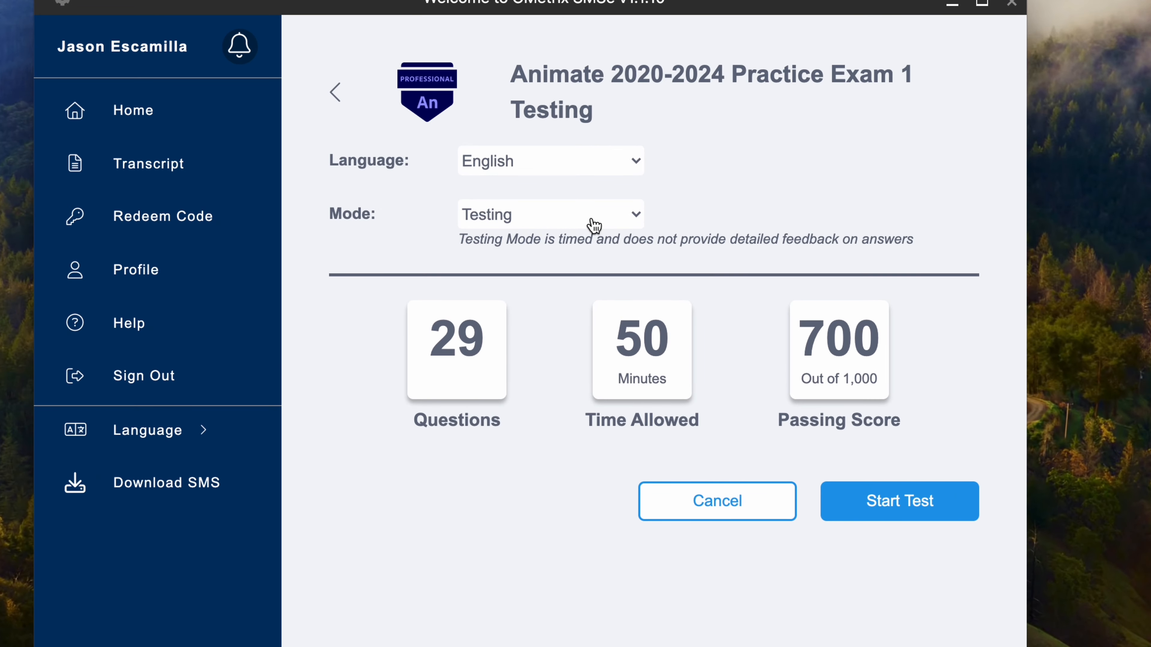
left_click(591, 219)
left_click(579, 249)
left_click(889, 513)
left_click(974, 288)
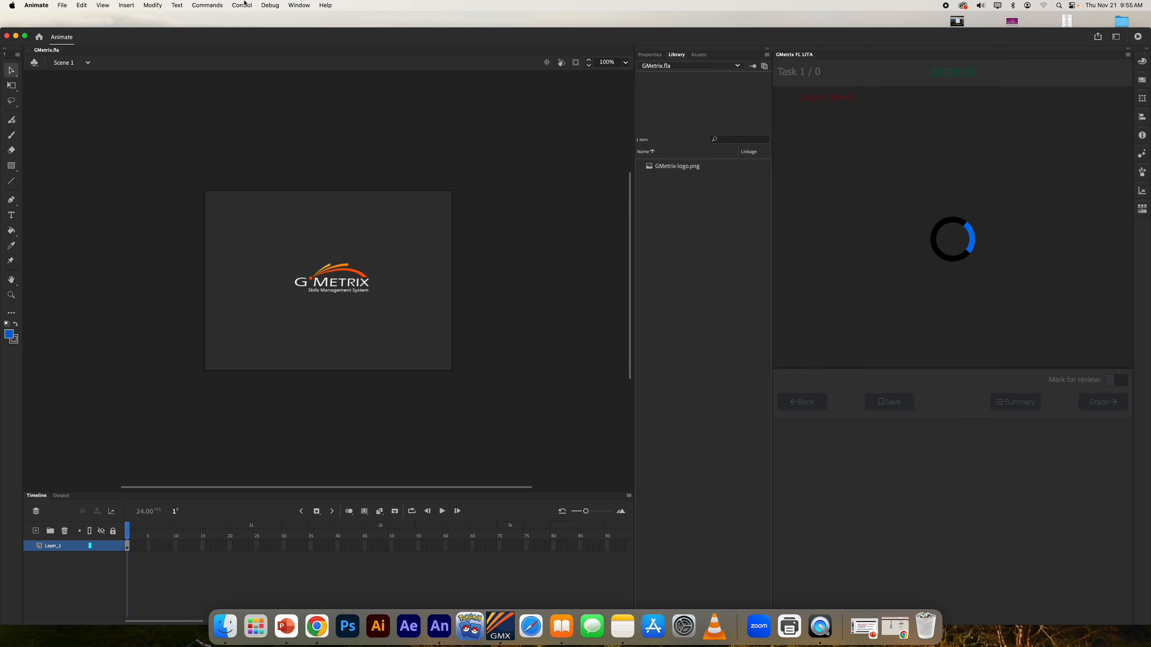
- Check that the GMetrix FL LITA extension is enabled for showing the exam tasks
left_click(299, 6)
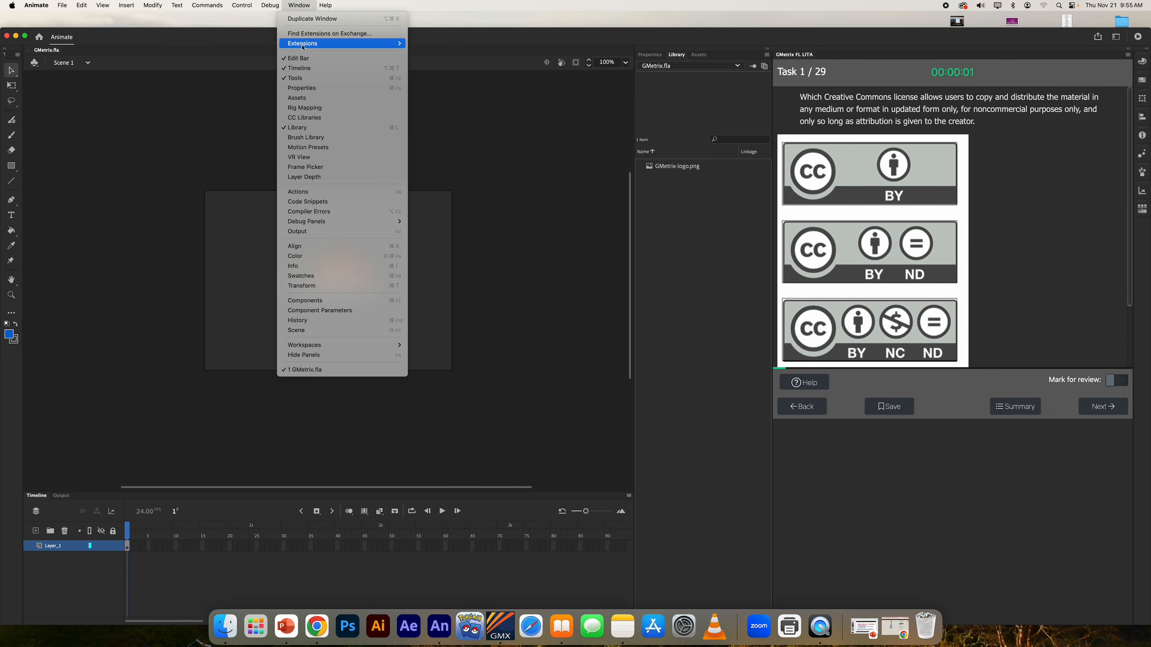
mouse_move(304, 47)
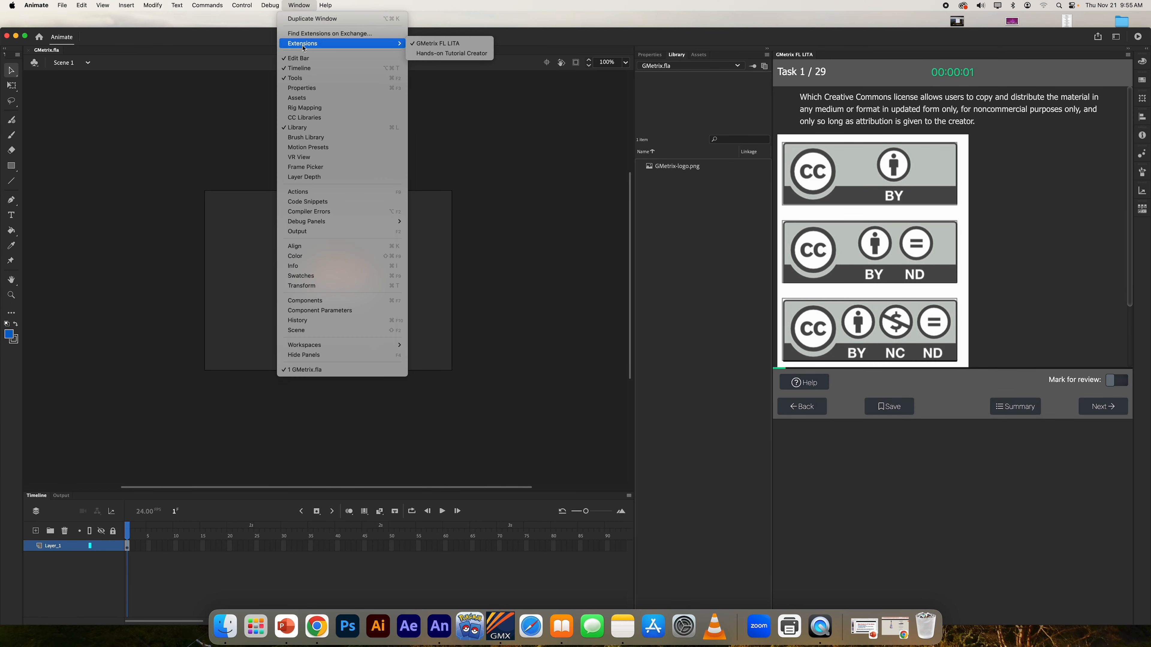
left_click(433, 44)
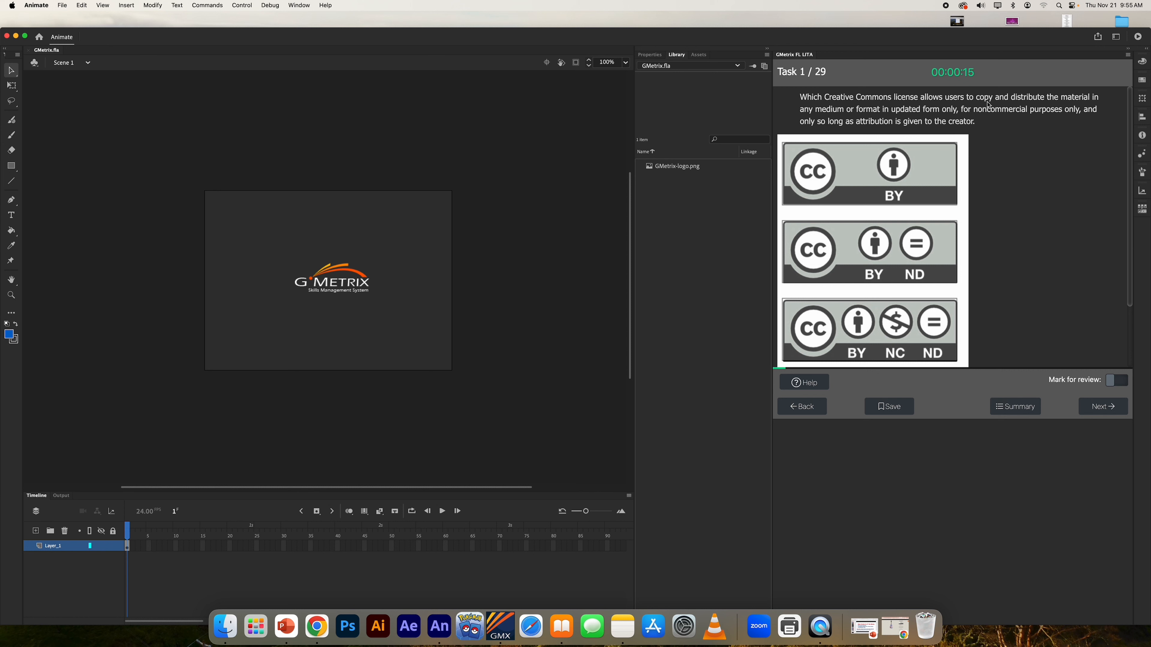
- Read the Creative Commons question's conditions on copying, noncommercial use and attribution, and compare them with the license choices
left_click_drag(976, 97, 844, 111)
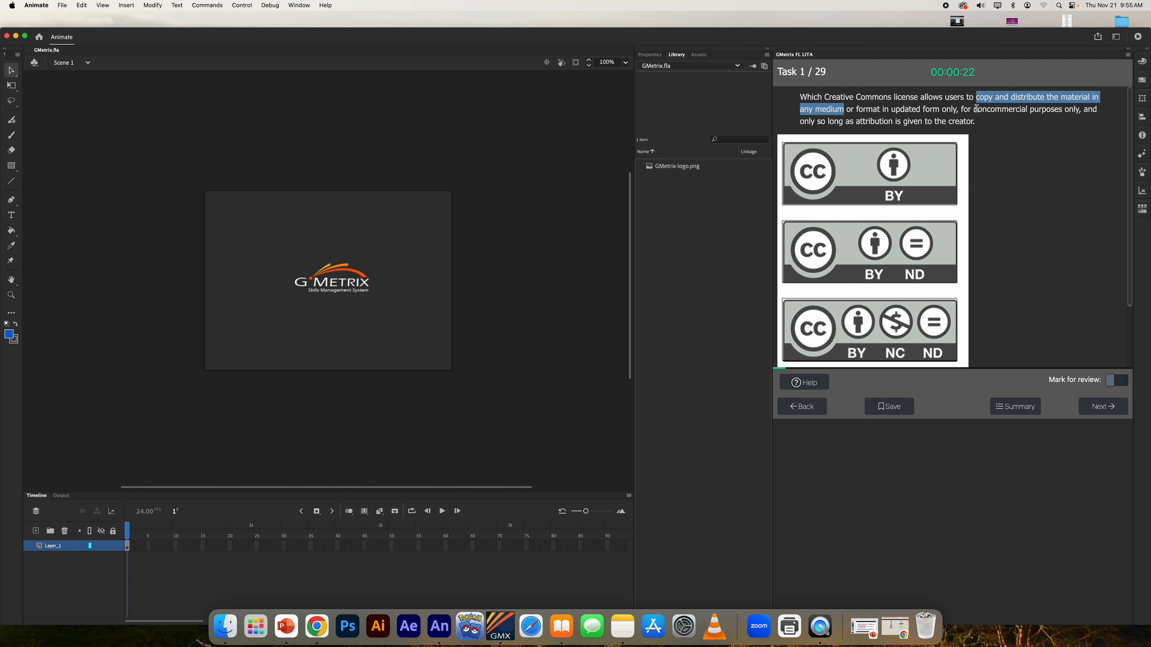
left_click_drag(977, 109, 1078, 109)
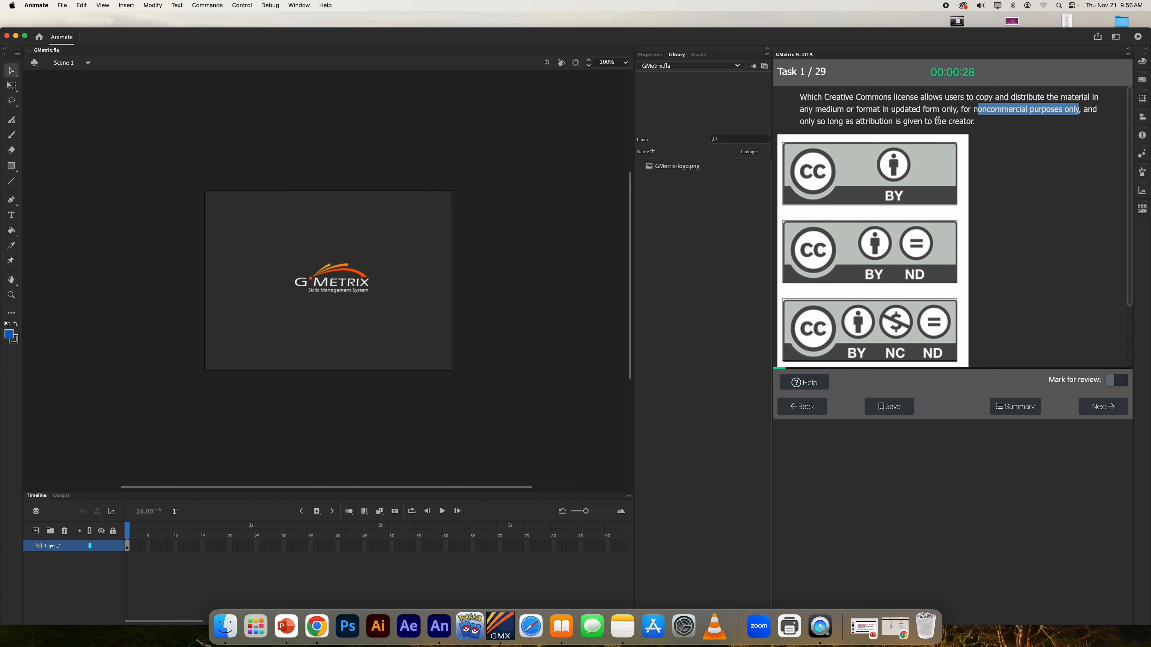
scroll(938, 120, "down", 4)
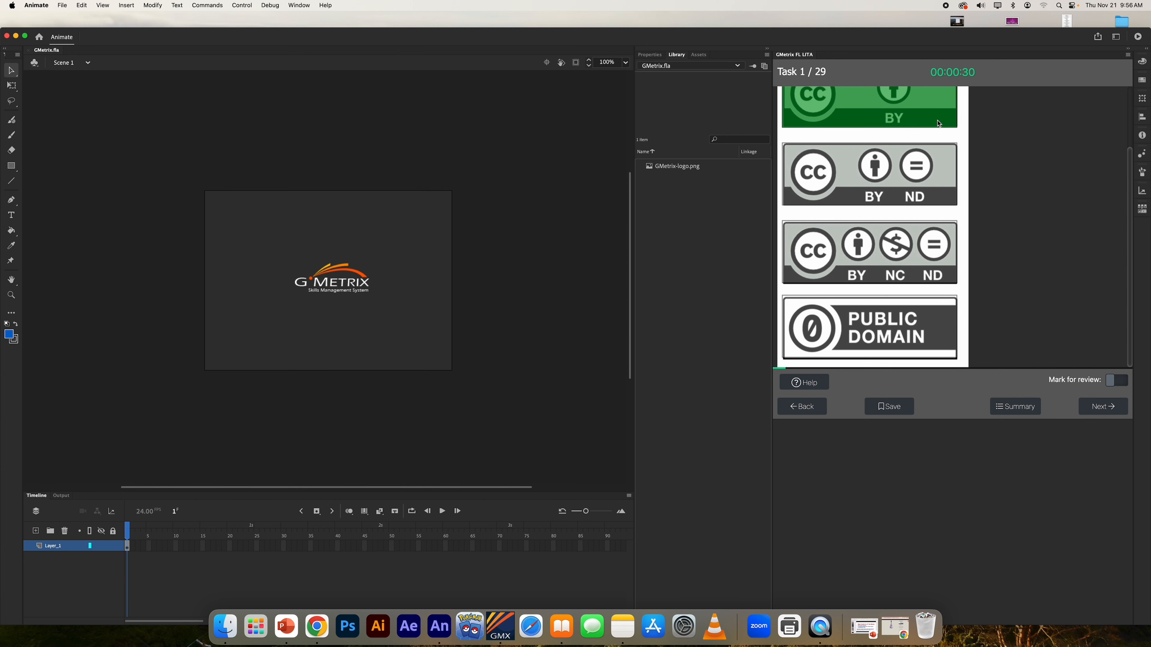
scroll(1035, 185, "up", 2)
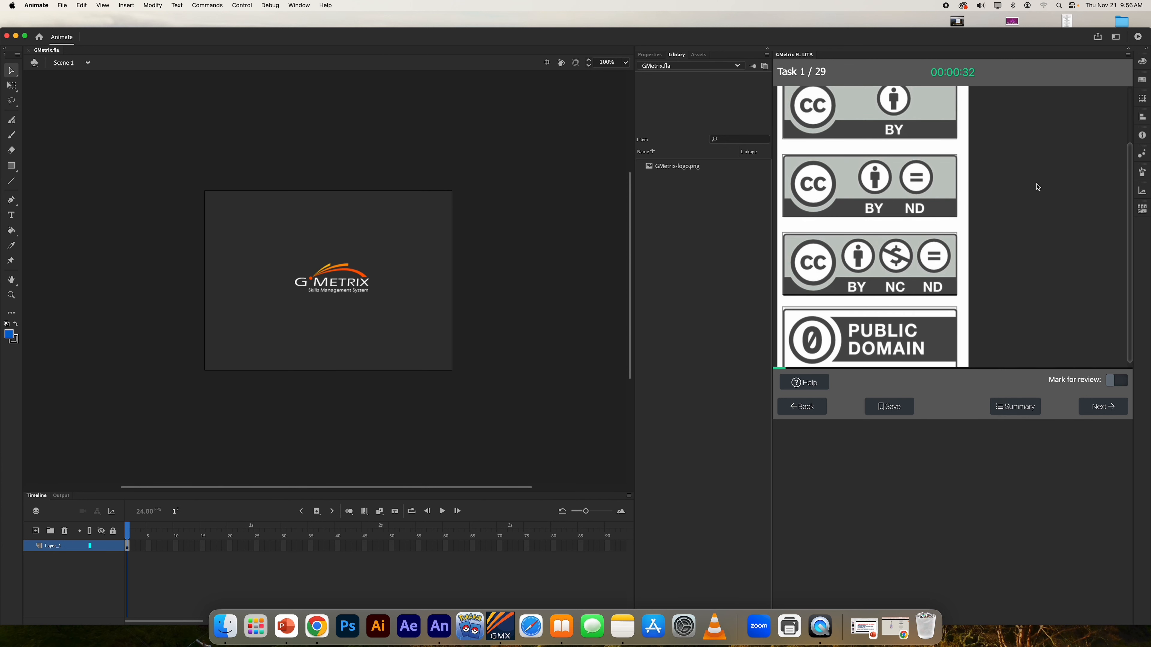
scroll(874, 285, "up", 2)
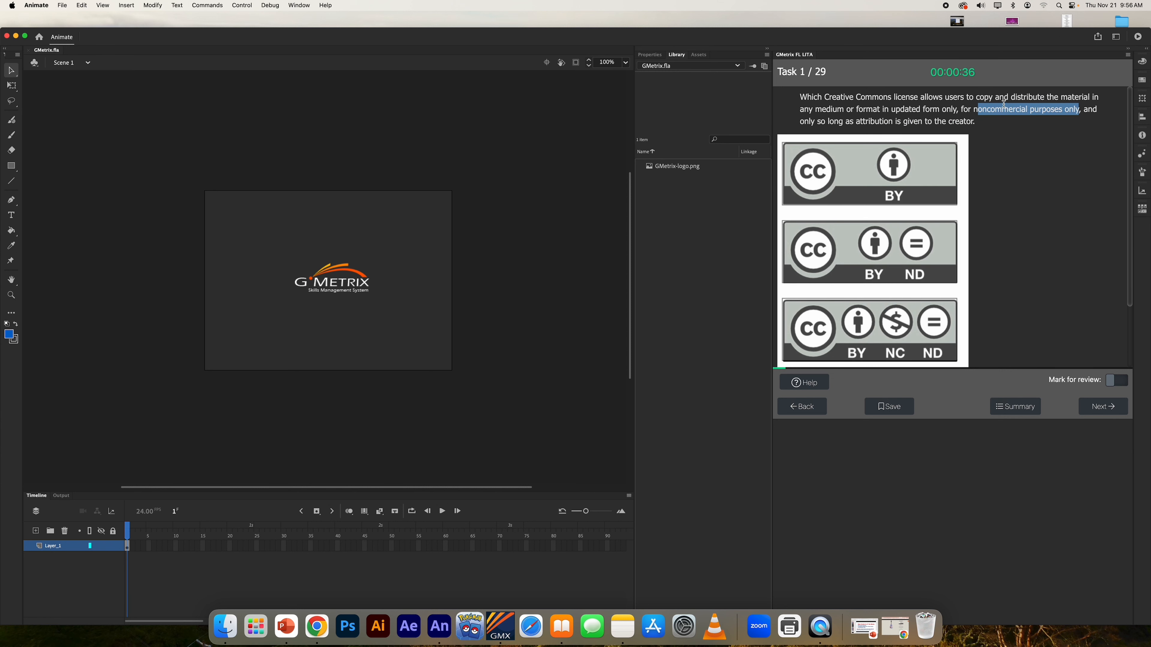
left_click(973, 110)
left_click_drag(973, 111, 1078, 110)
left_click(887, 319)
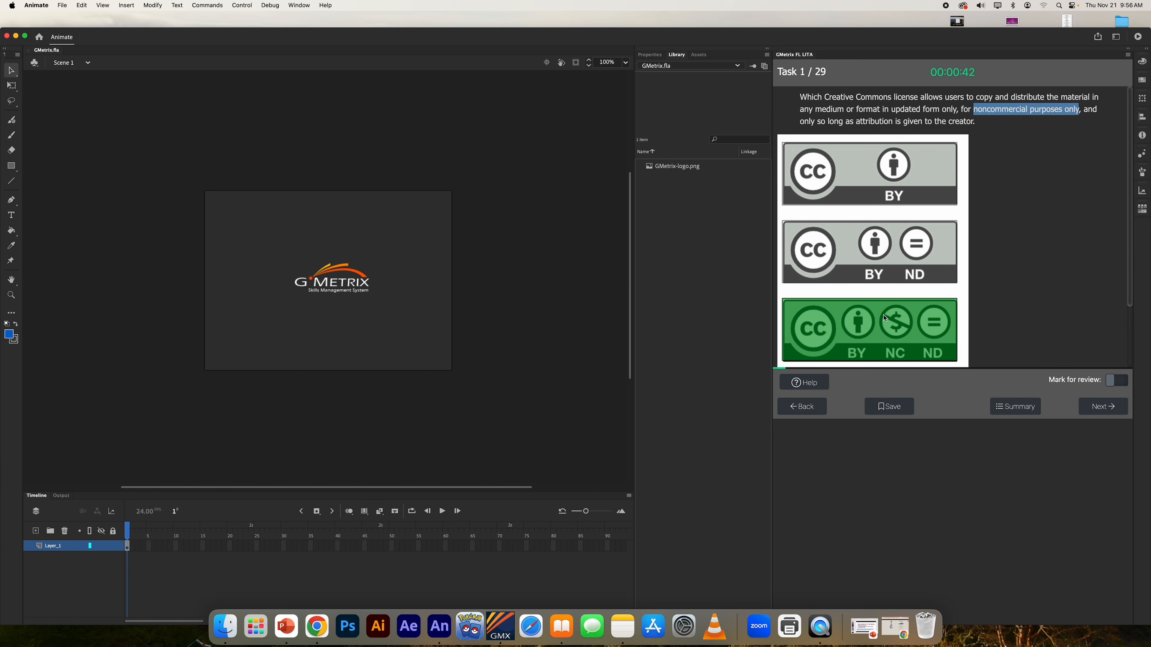
scroll(886, 319, "down", 1)
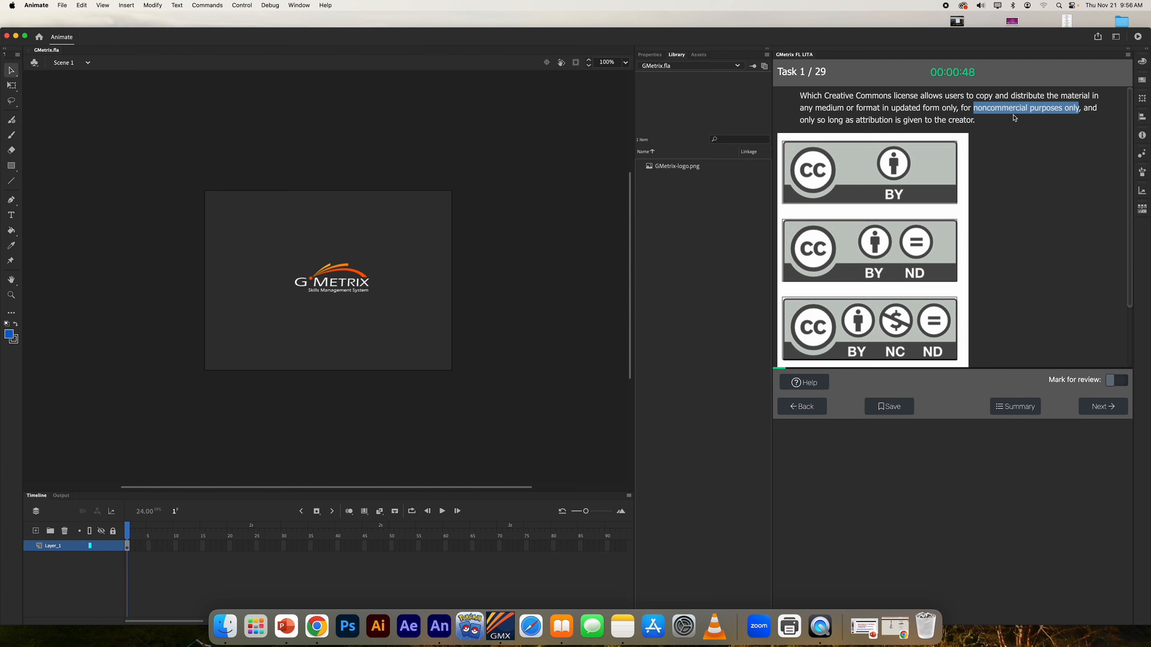
left_click_drag(854, 120, 973, 120)
- Answer the Creative Commons question with the BY NC ND license and proceed to task 2
left_click(943, 336)
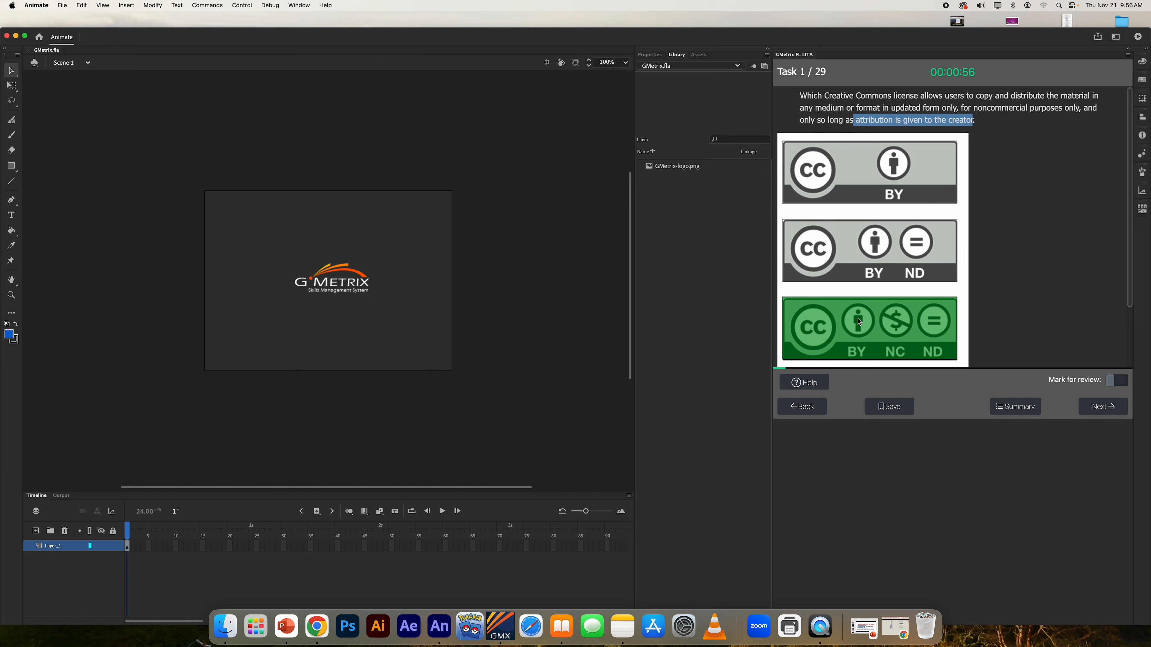
left_click(865, 323)
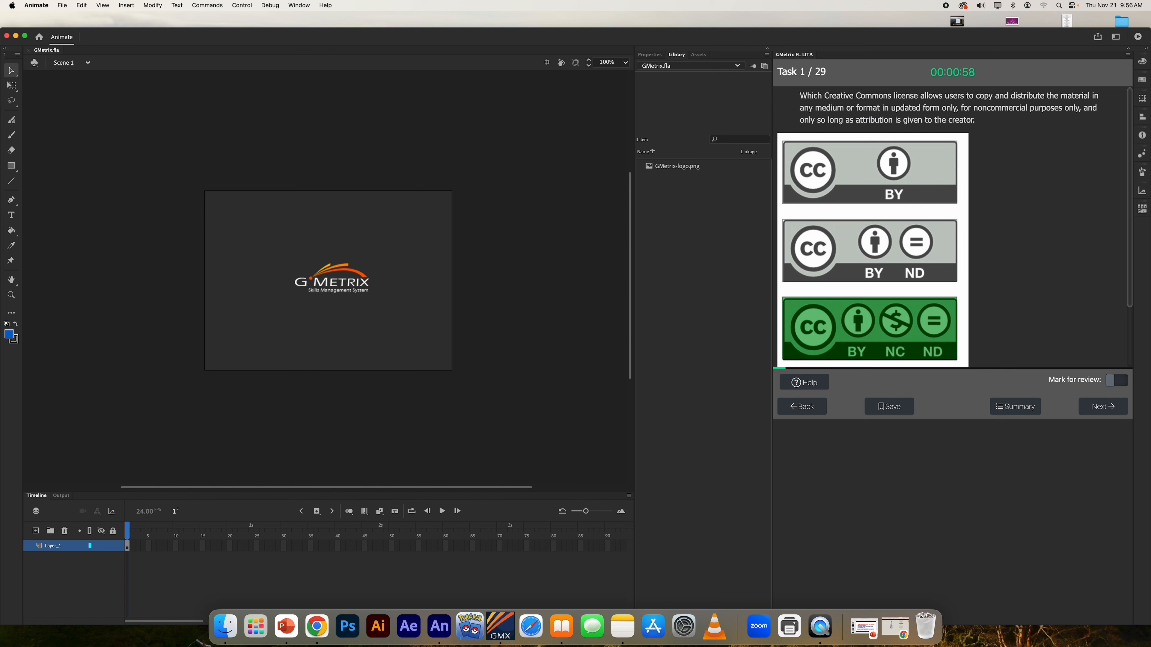
left_click(1101, 408)
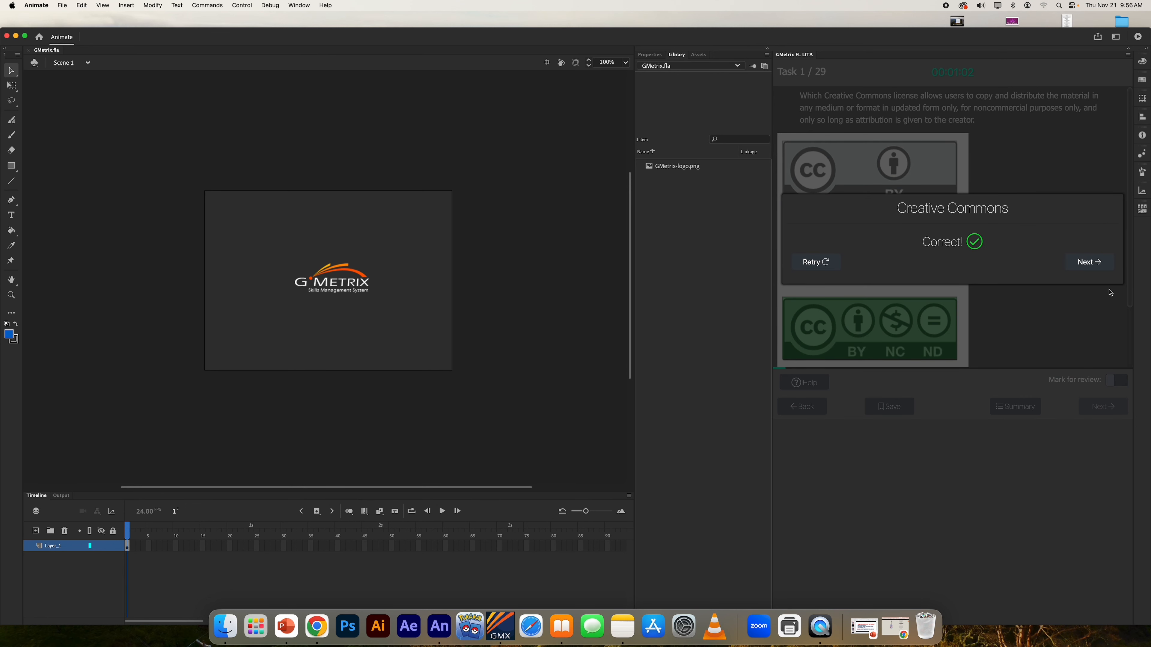
left_click(1084, 261)
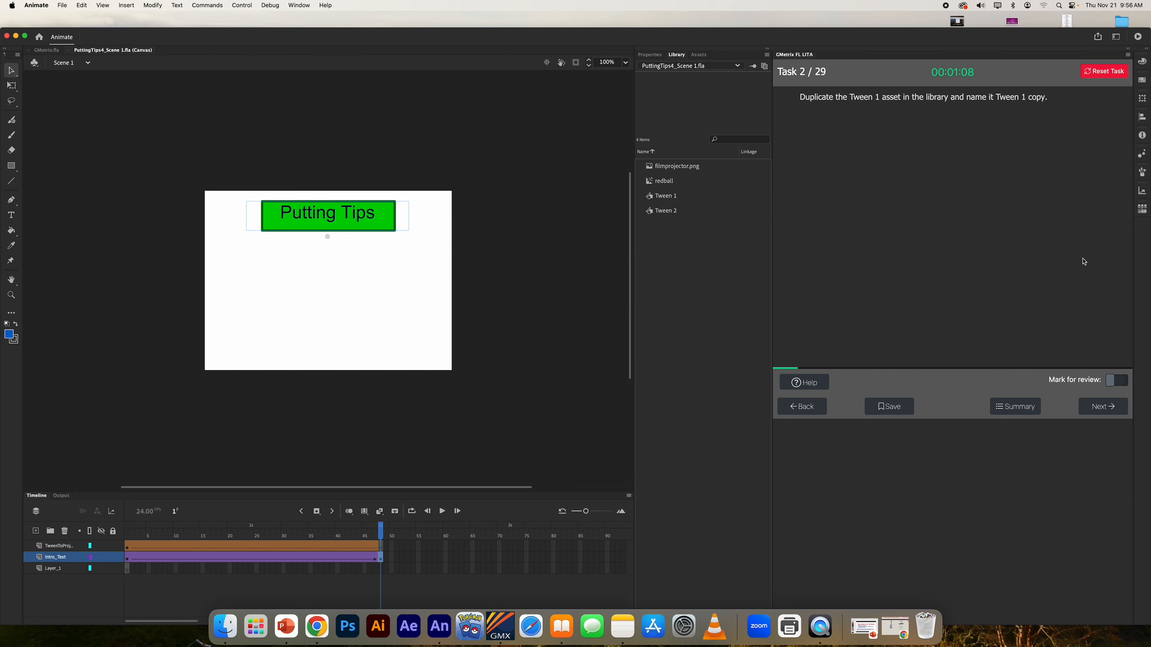
- Duplicate the Tween 1 library asset with the name Tween 1 copy and submit the task to reach task 3
left_click(662, 196)
right_click(662, 200)
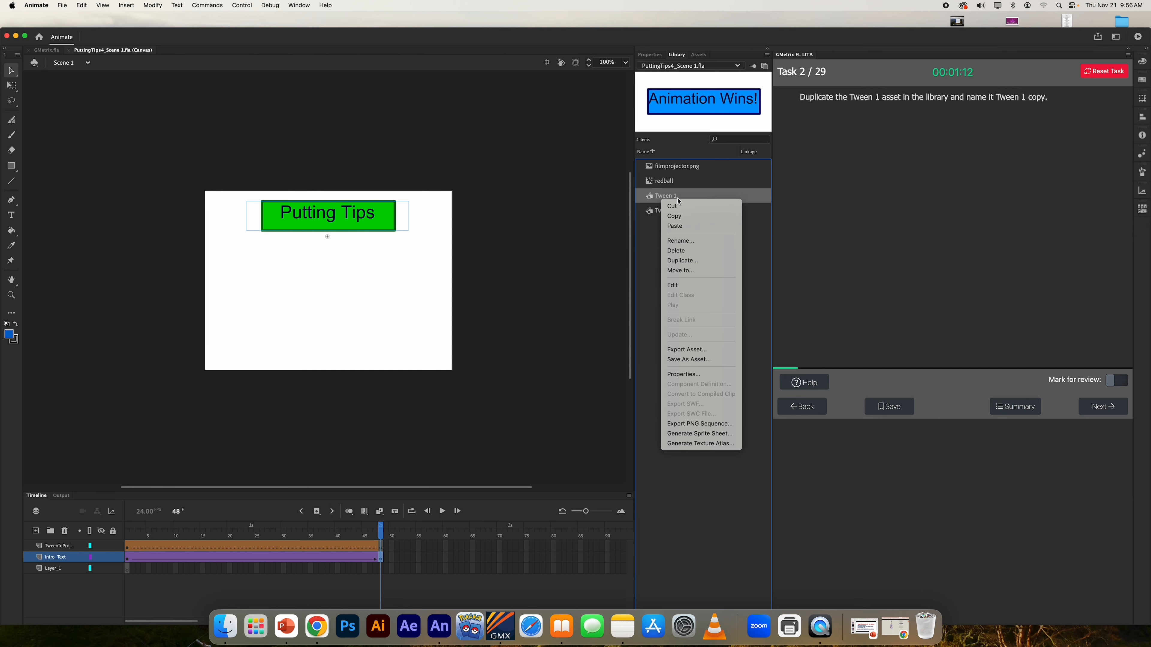
left_click(706, 262)
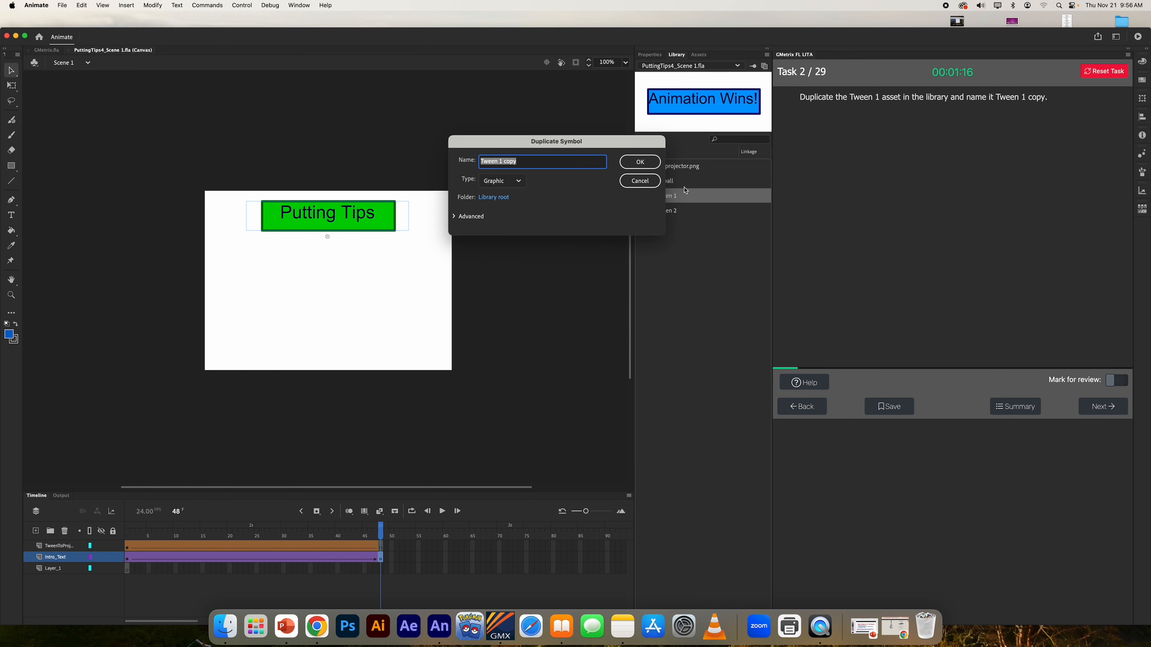
left_click(640, 162)
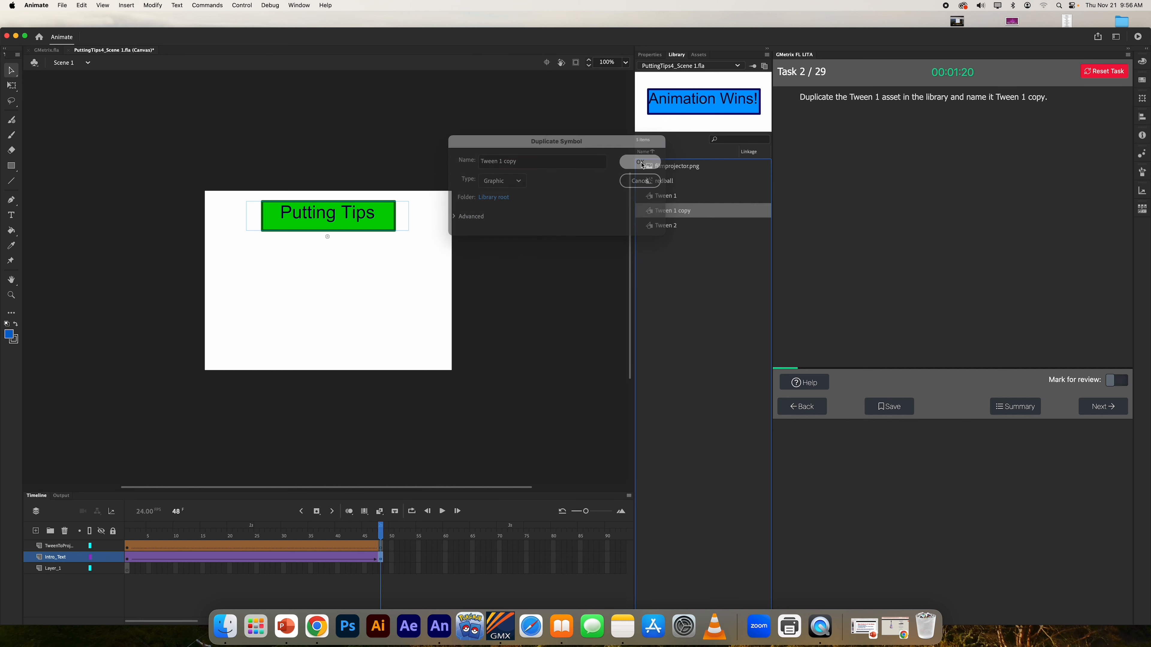
left_click(1090, 405)
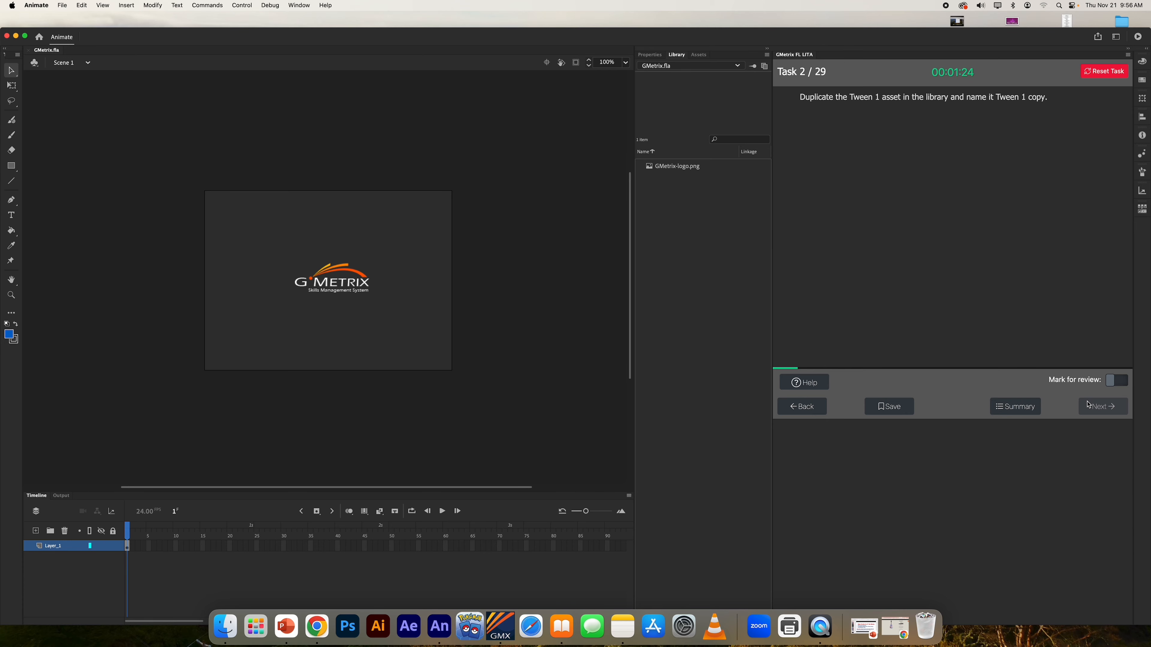
left_click(1084, 264)
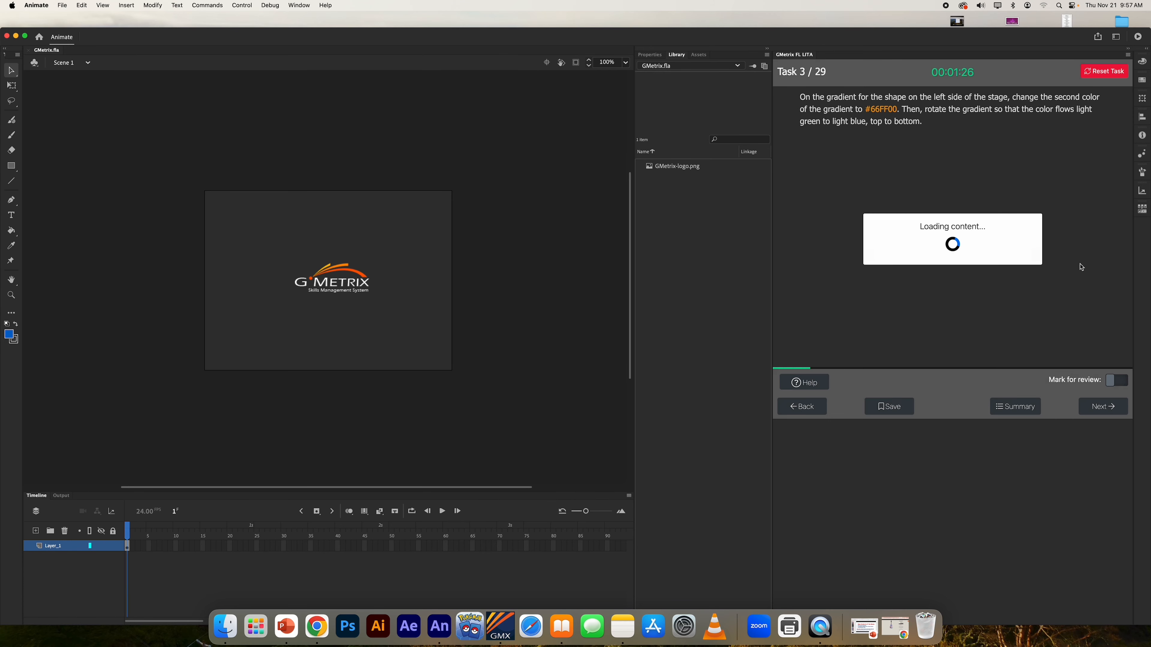
- Display the help for task 3 and read the instructions for changing and rotating the shape's gradient
left_click(811, 385)
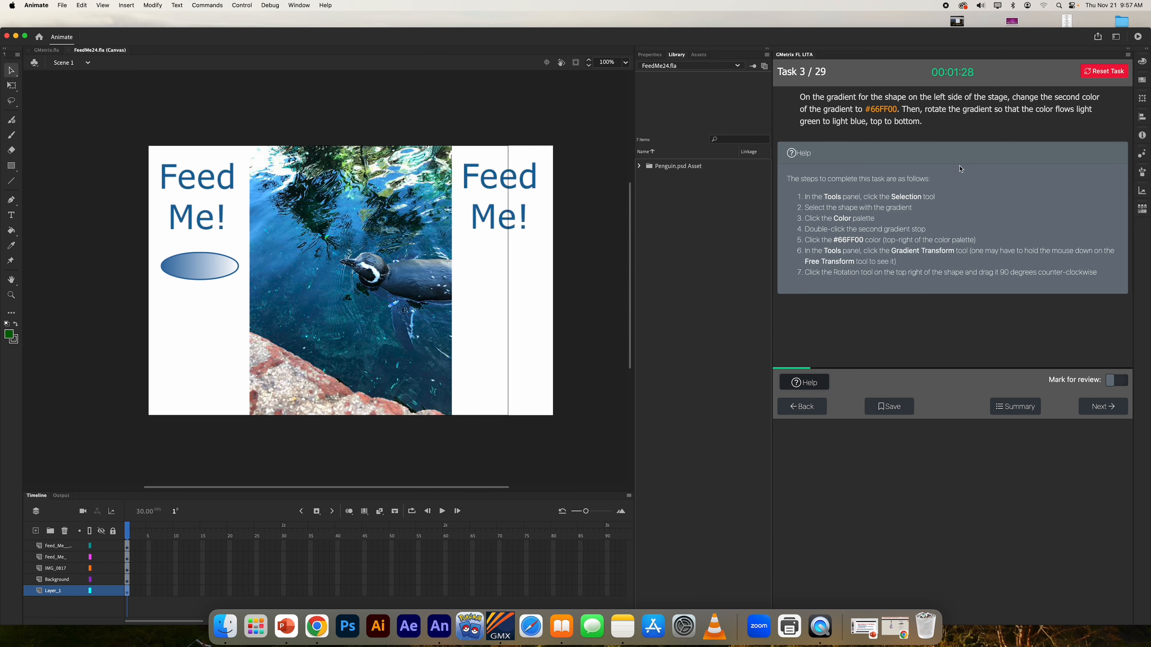
left_click_drag(800, 97, 1085, 121)
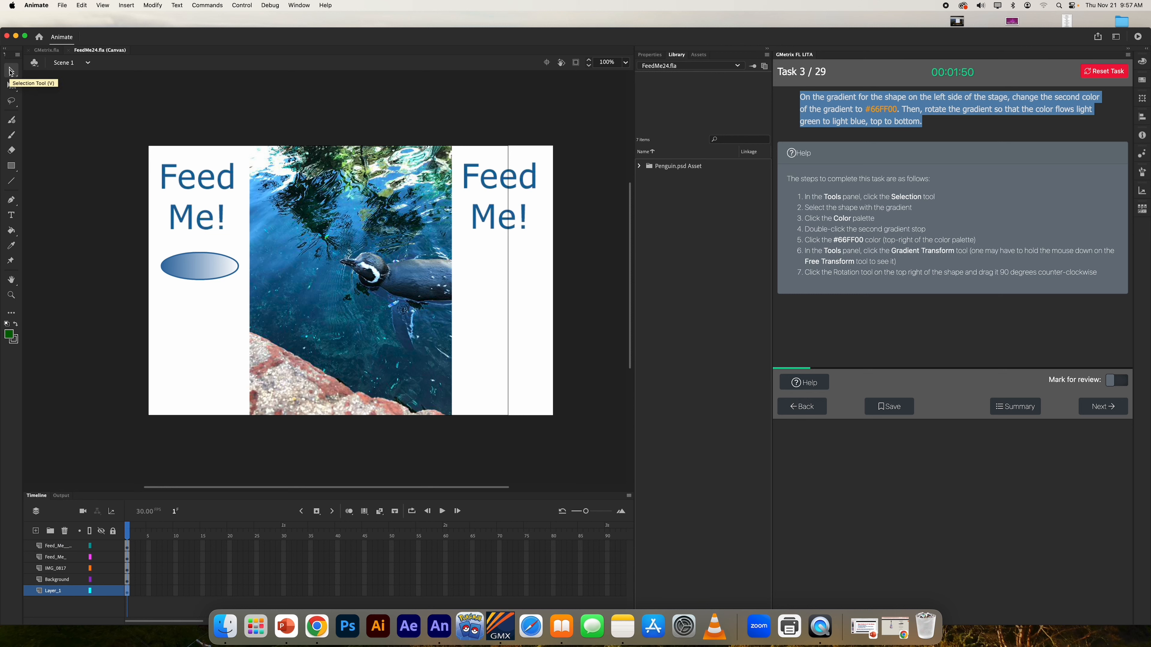
- Set the second gradient color of the ellipse under the left "Feed Me!" text to #66FF00
left_click(11, 72)
left_click(209, 271)
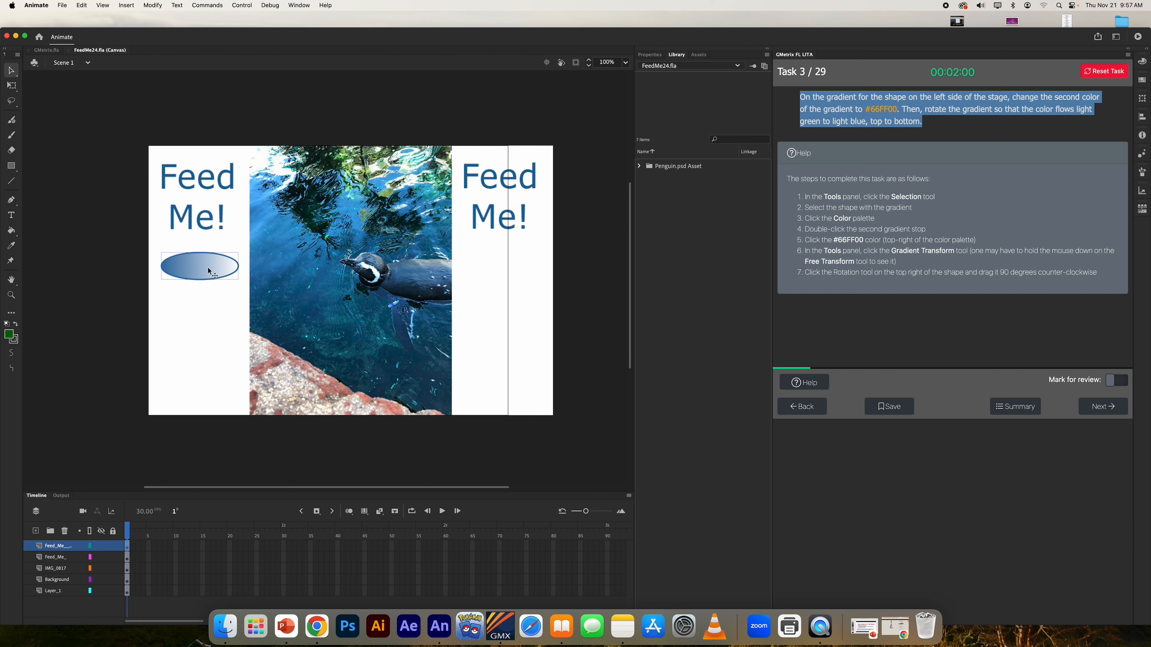
scroll(210, 272, "down", 5)
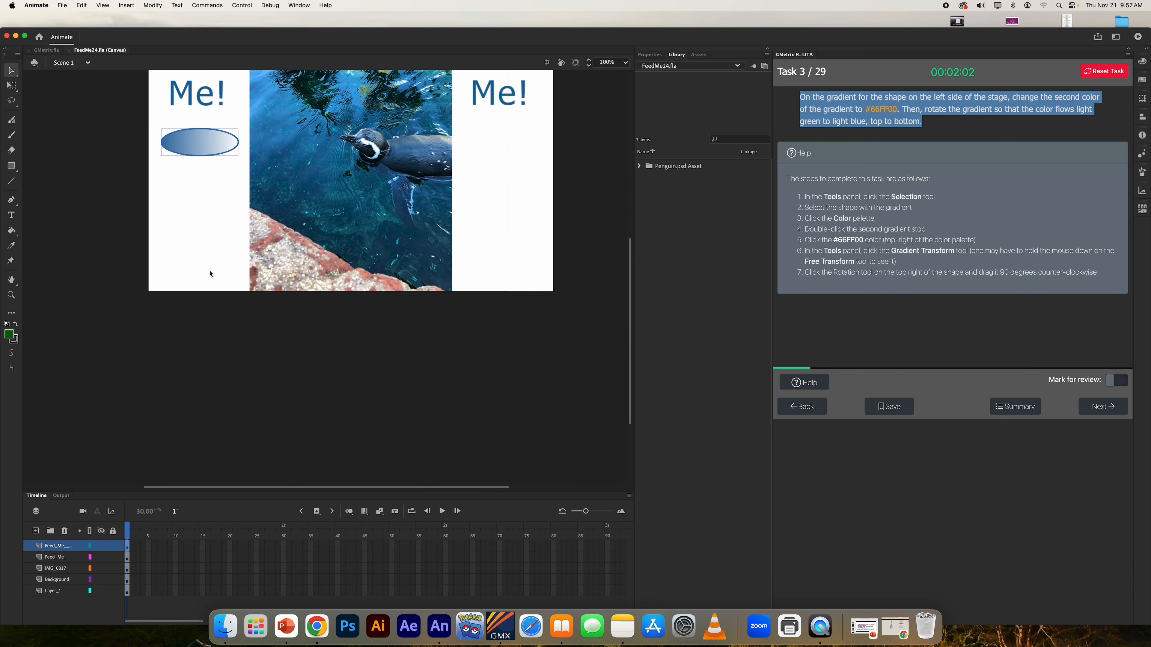
scroll(226, 260, "up", 8)
scroll(230, 257, "down", 3)
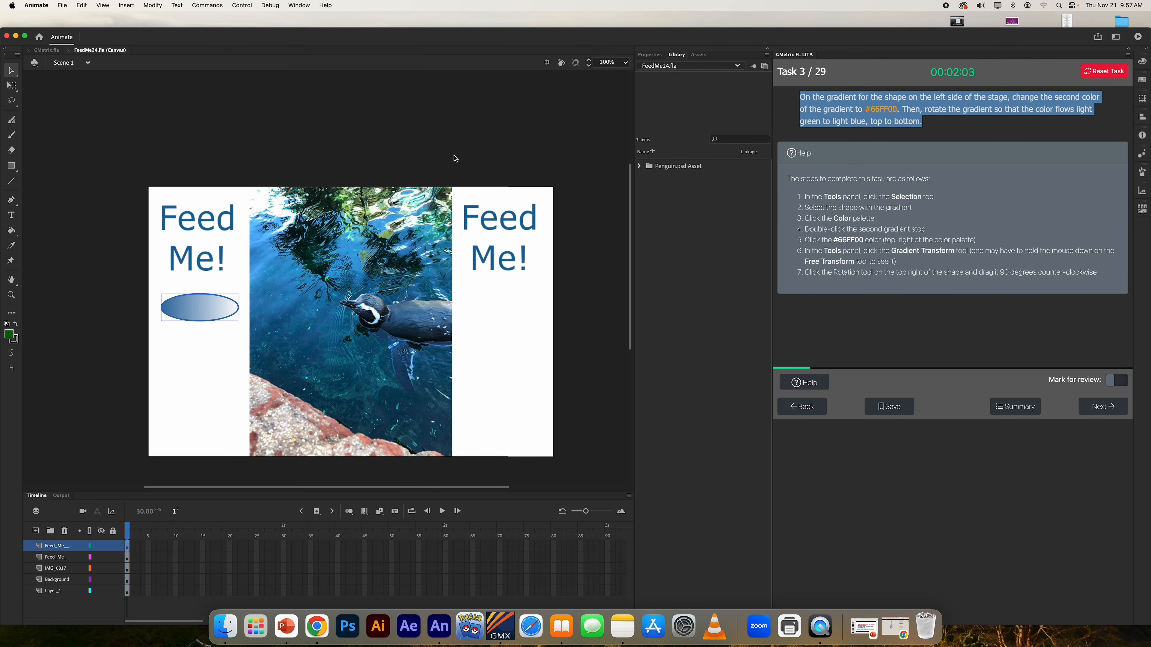
left_click(300, 6)
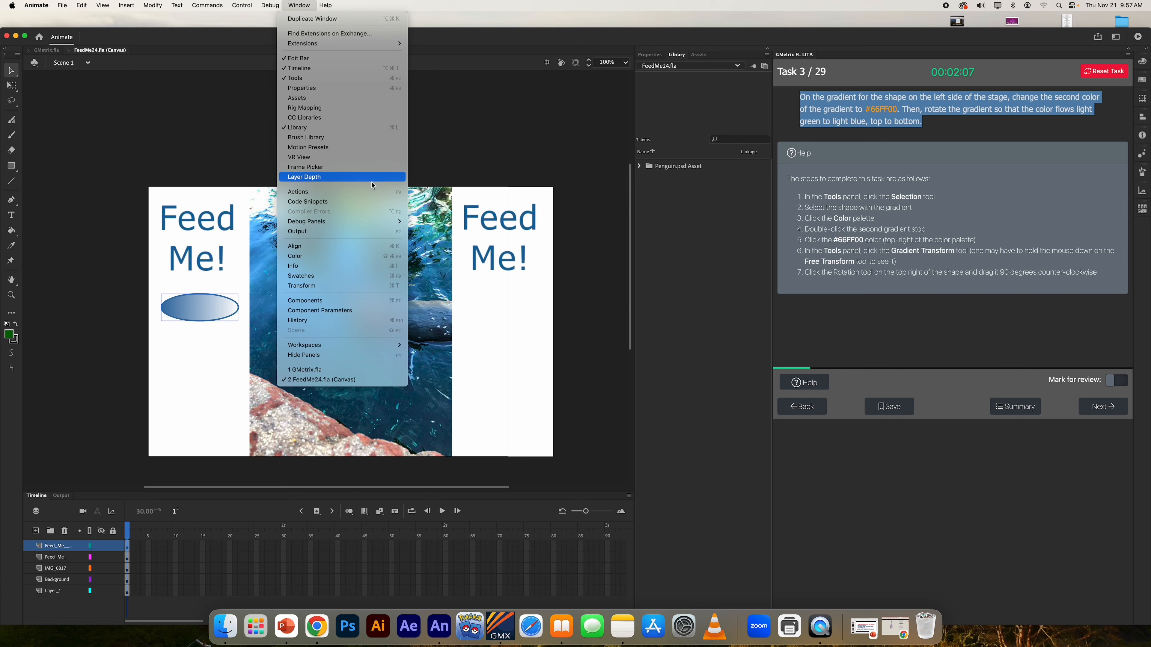
left_click(359, 257)
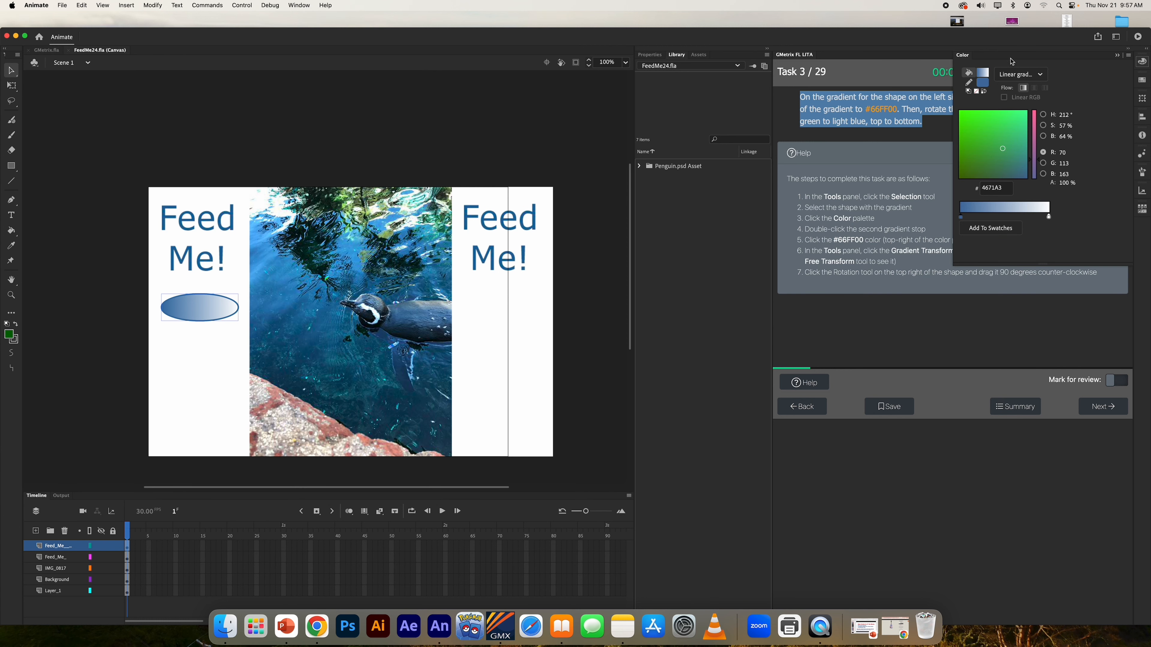
left_click_drag(965, 58, 434, 58)
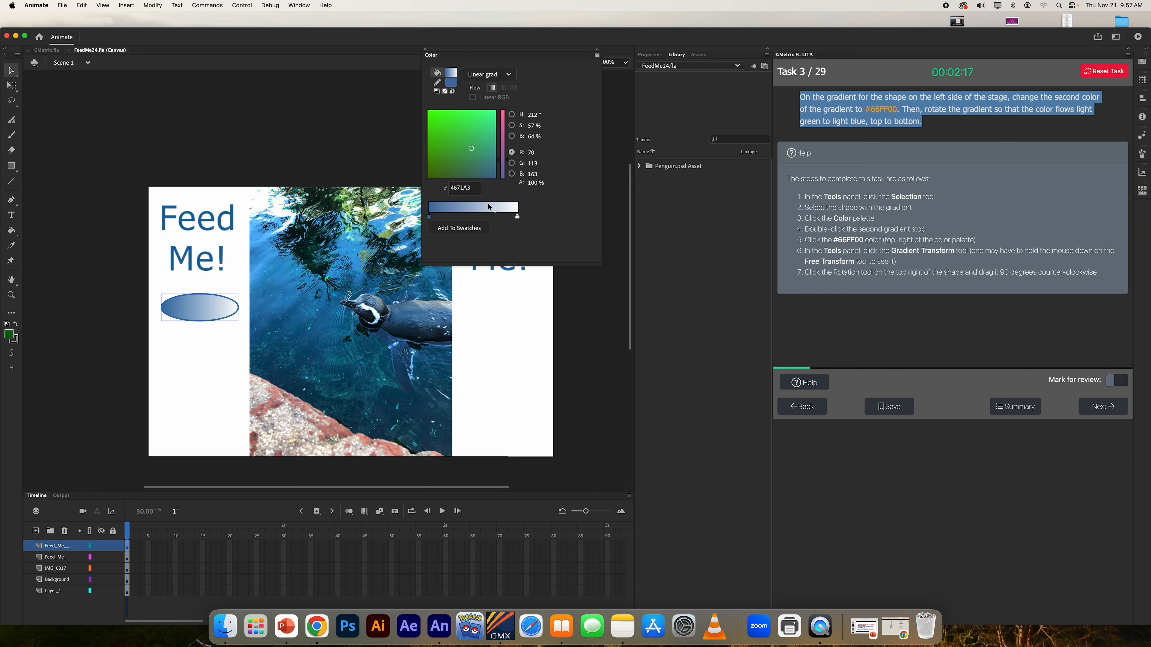
double_click(518, 218)
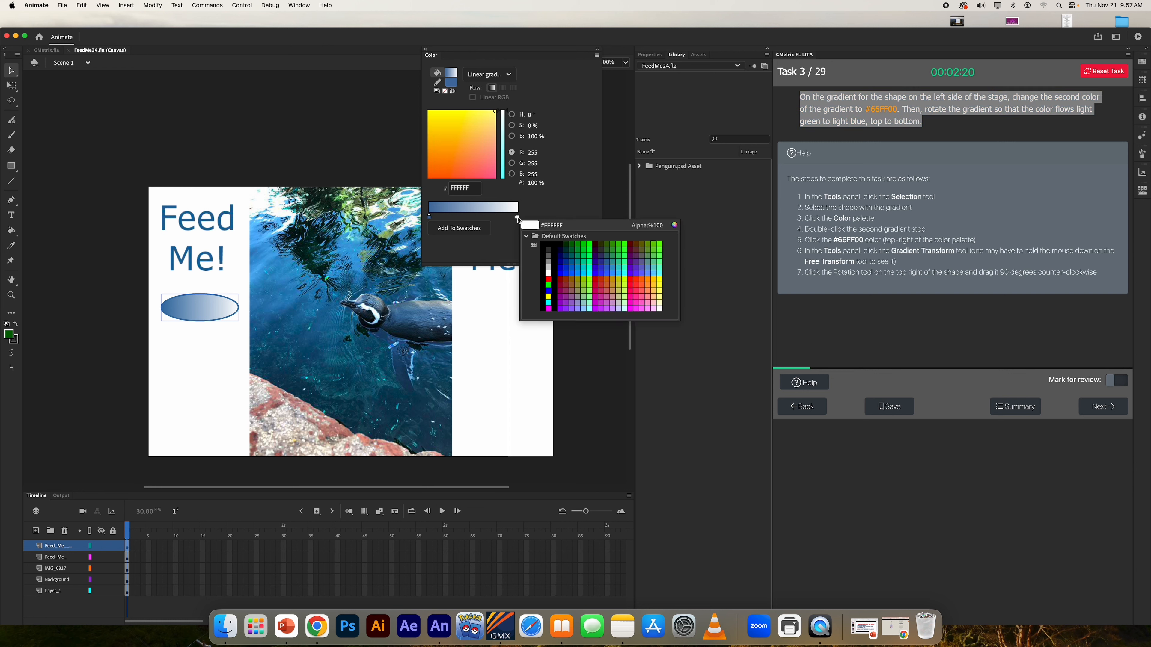
left_click(559, 226)
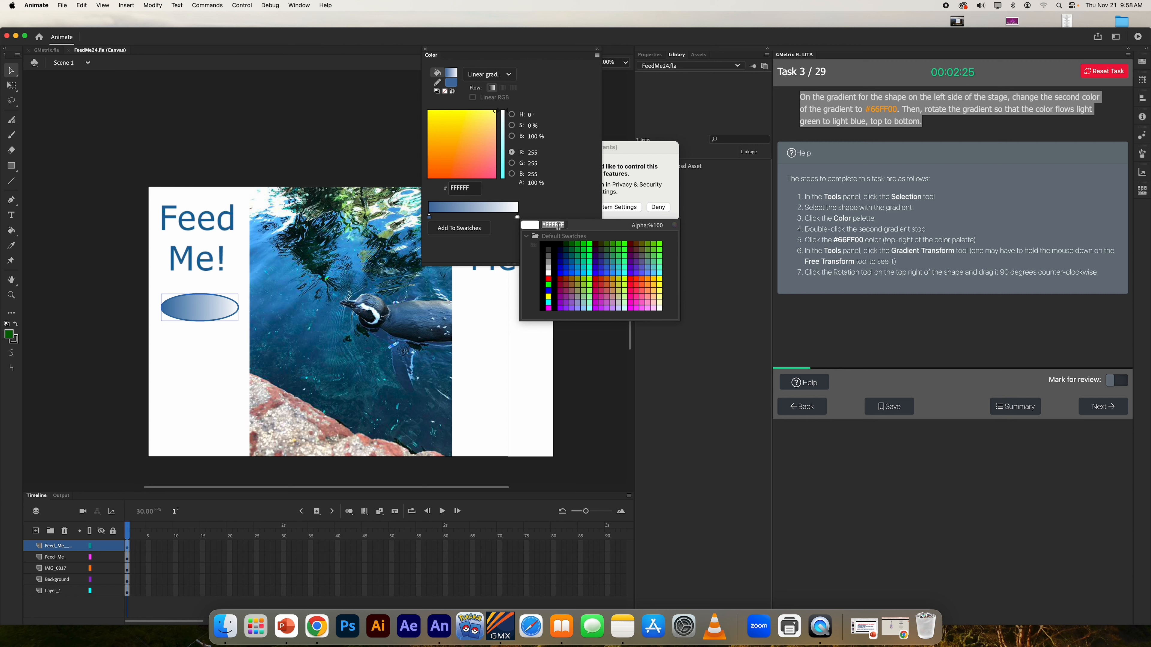
type("#66FF00")
key("Return")
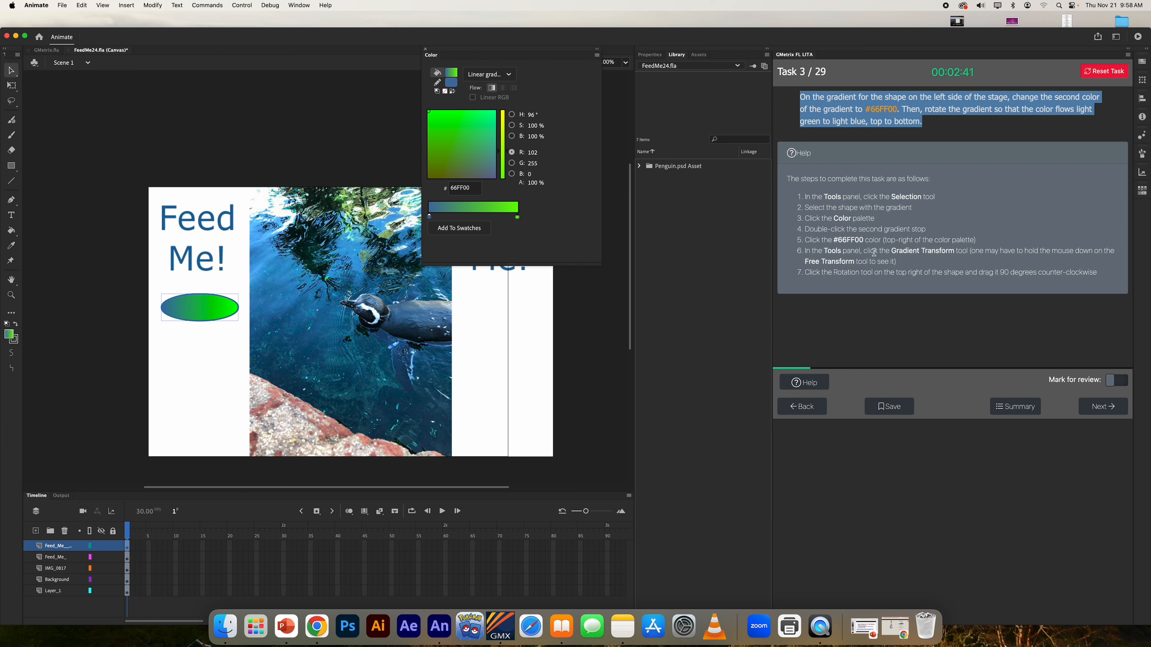
- Activate the Gradient Transform tool for the ellipse under the left "Feed Me!" text
left_click(299, 5)
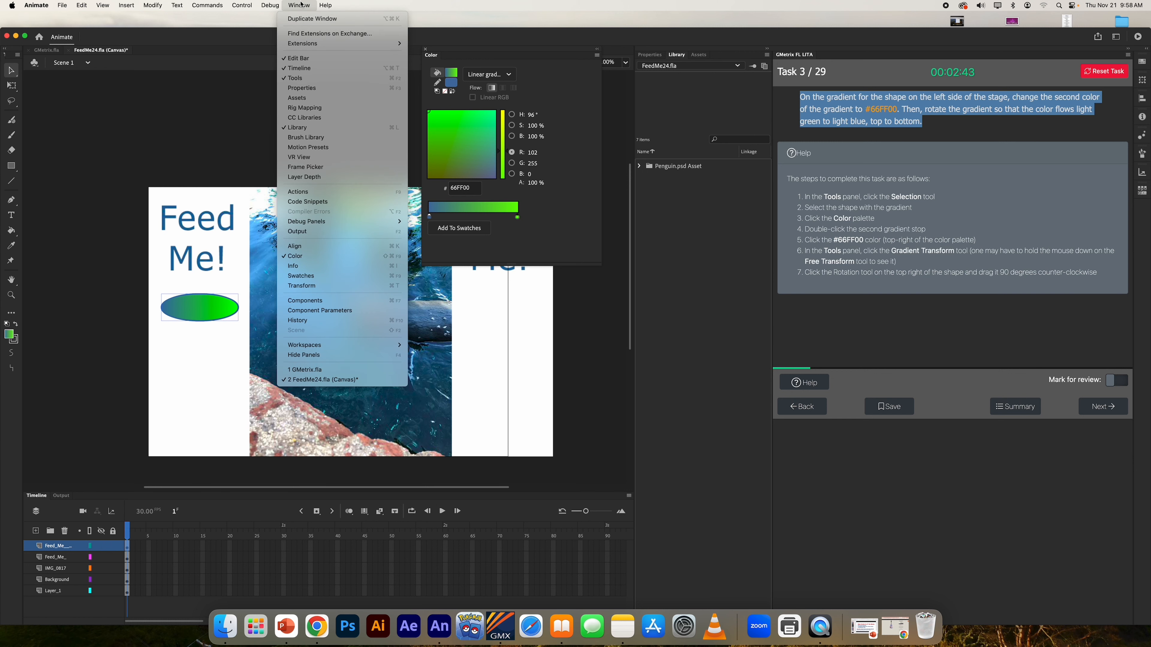
left_click(302, 4)
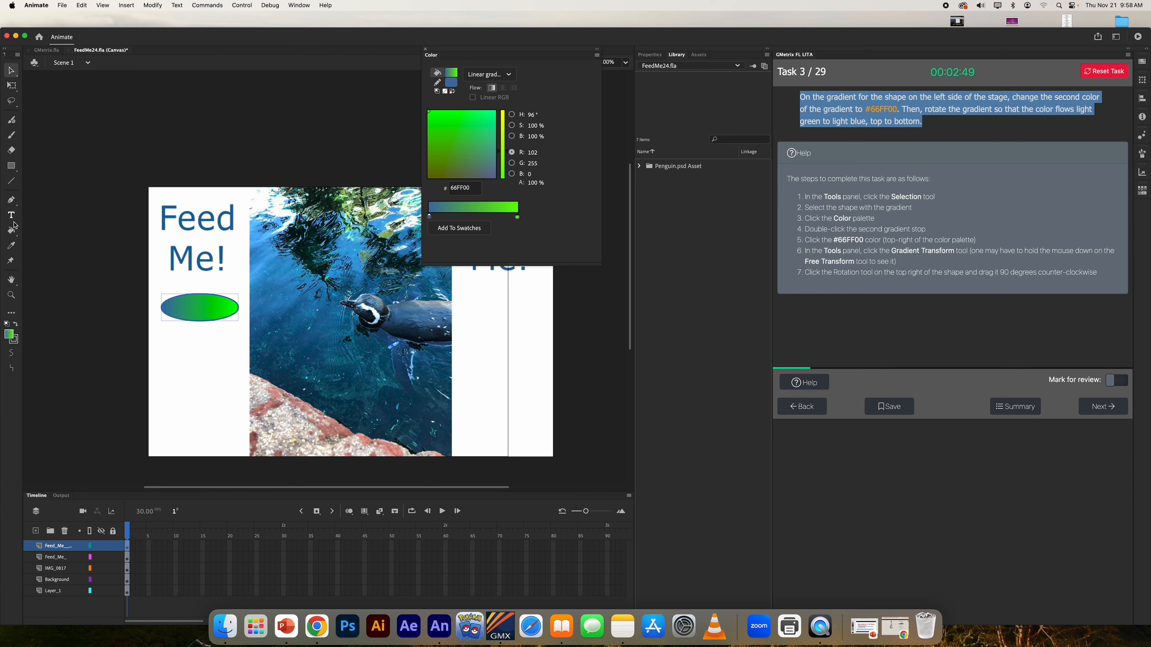
left_click(11, 232)
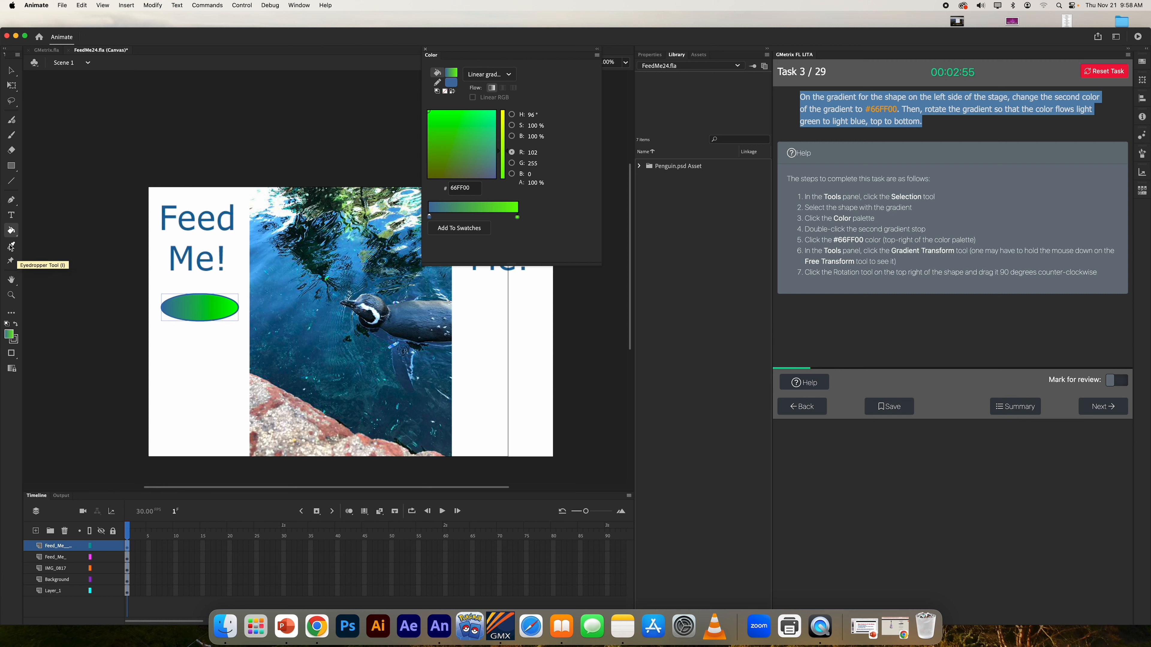
left_click(14, 93)
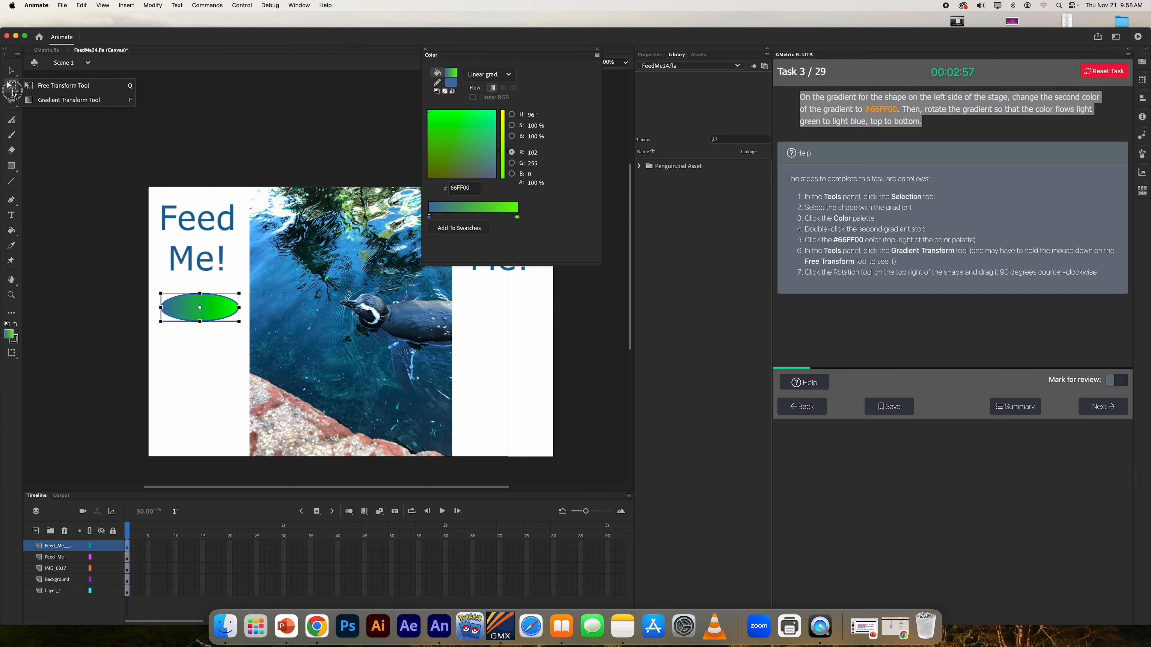
left_click(53, 100)
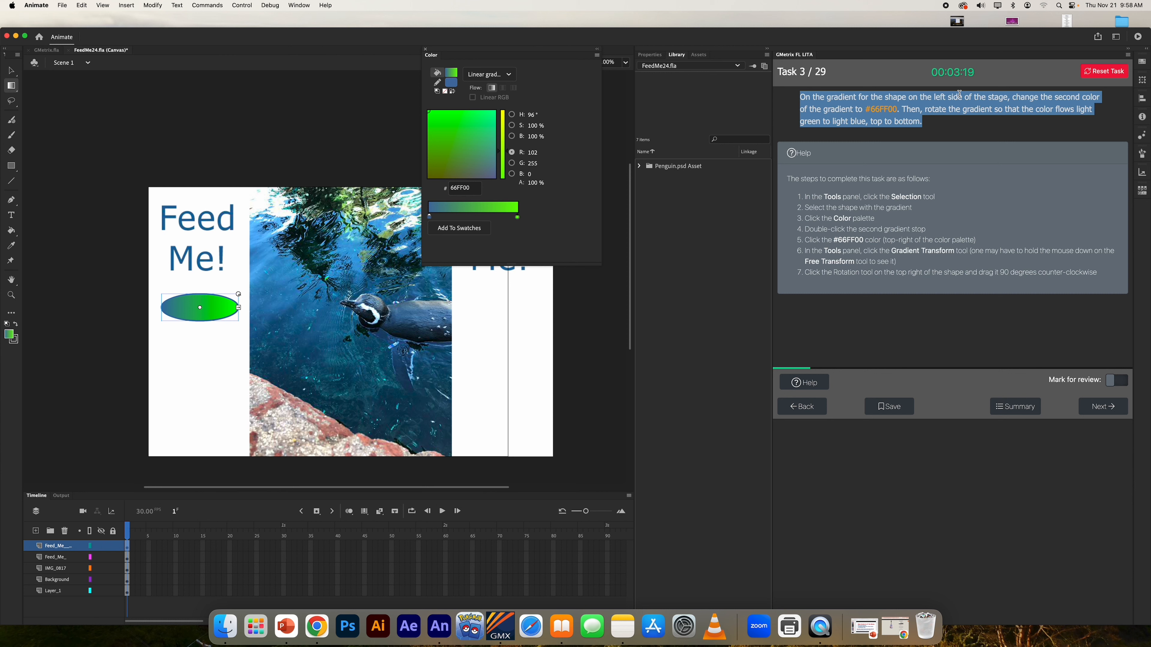
- Rotate the ellipse's gradient 90 degrees counter-clockwise so the color flows from light green at its top to light blue at its bottom
left_click(929, 110)
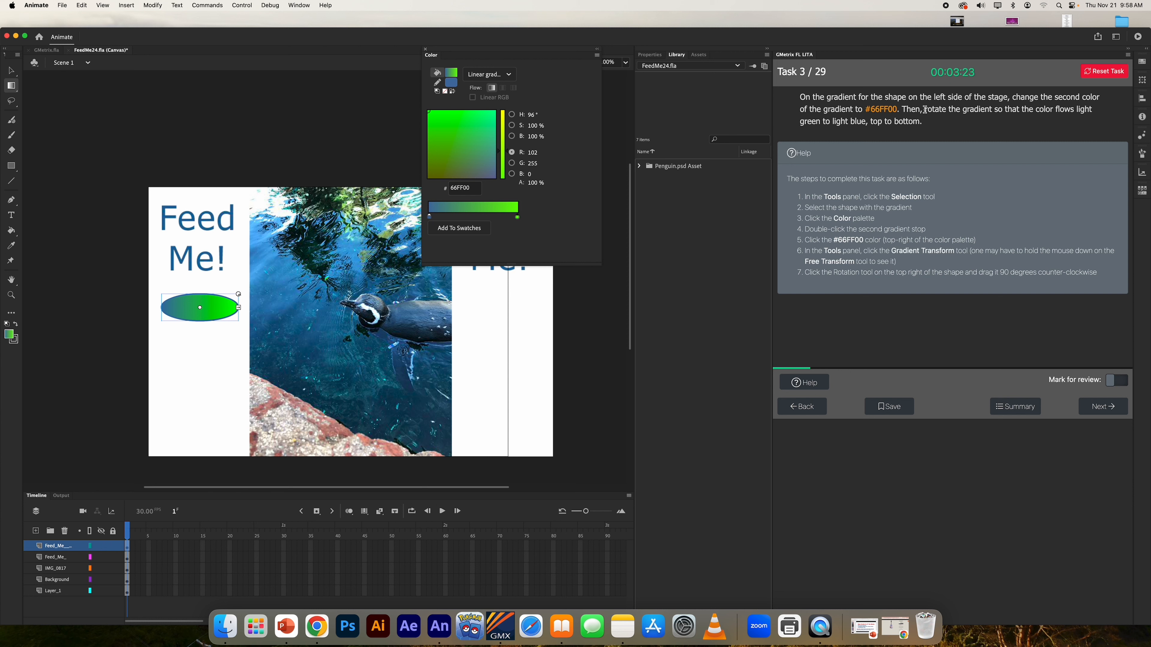
left_click_drag(925, 110, 1067, 126)
left_click(1067, 126)
left_click_drag(198, 295, 202, 320)
left_click_drag(221, 298, 220, 312)
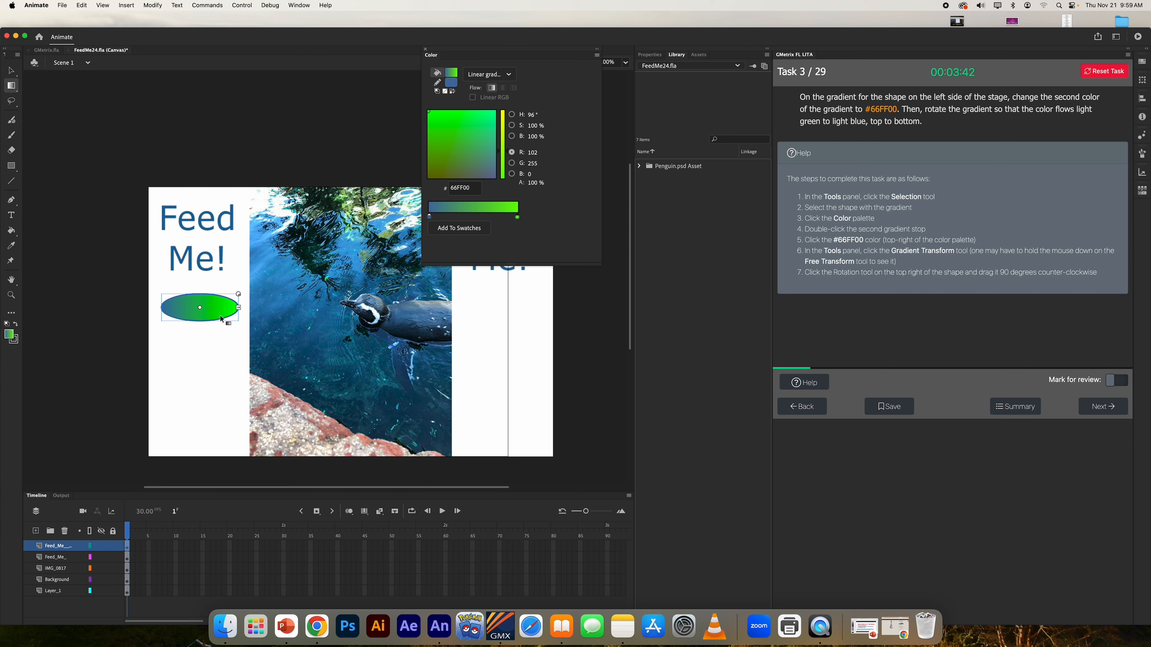
left_click(500, 76)
left_click(500, 77)
left_click(239, 296)
left_click(238, 295)
left_click_drag(238, 294, 150, 258)
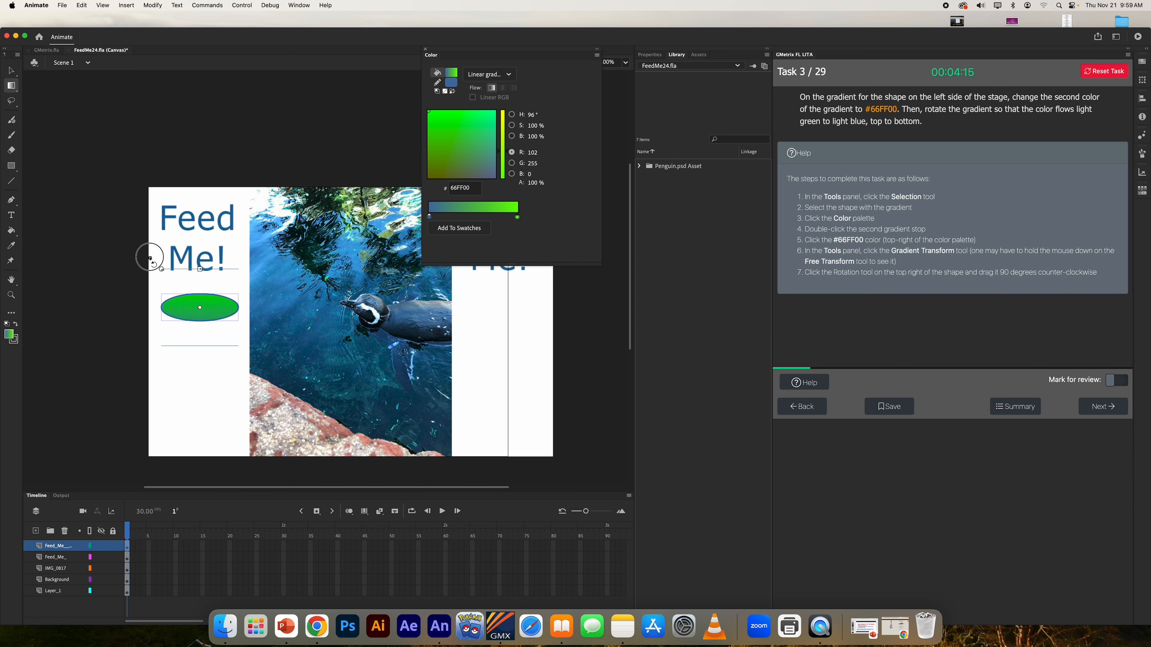
left_click_drag(150, 258, 151, 260)
- Submit task 3, proceed to task 4 and display its help
left_click(1104, 407)
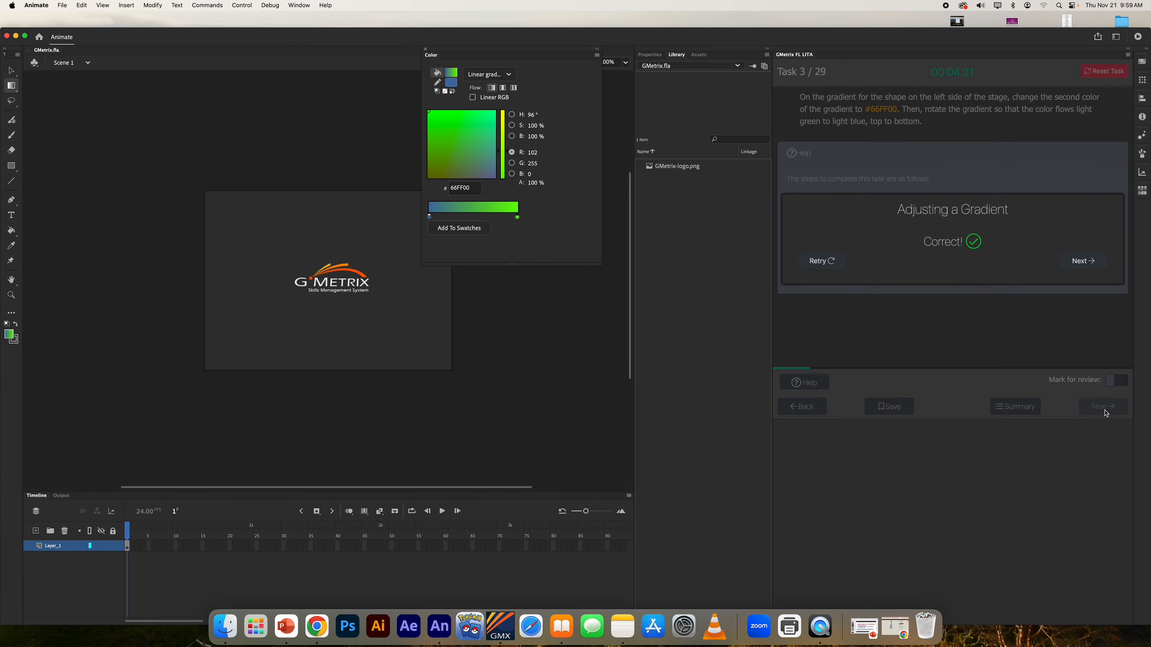
left_click(1100, 265)
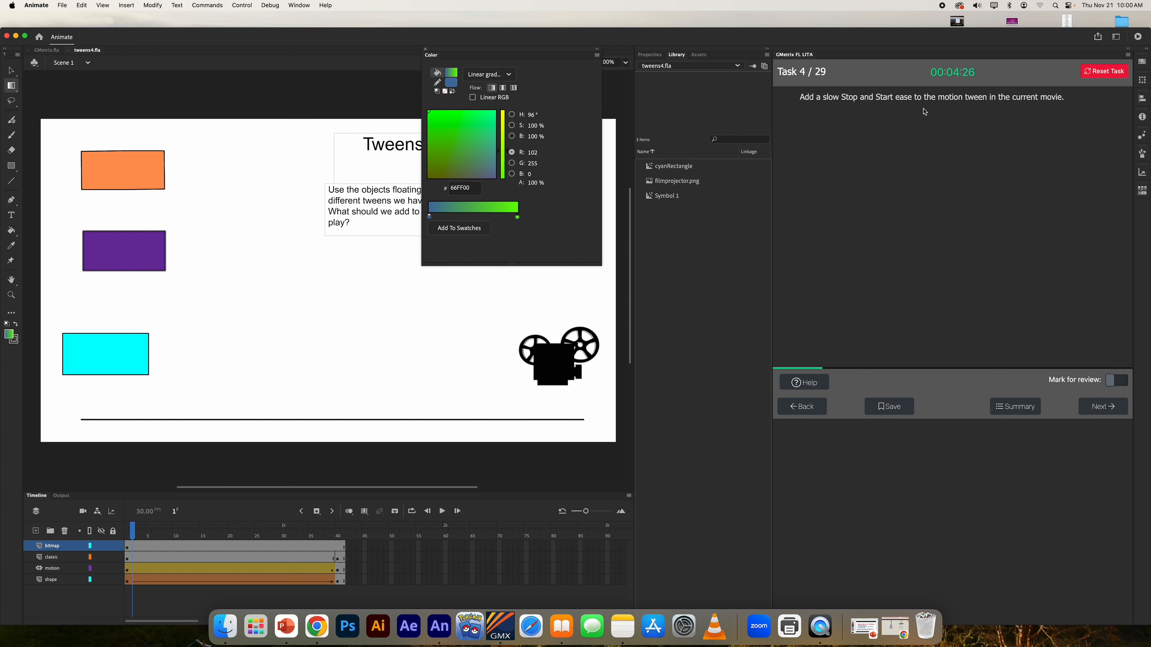
left_click(815, 386)
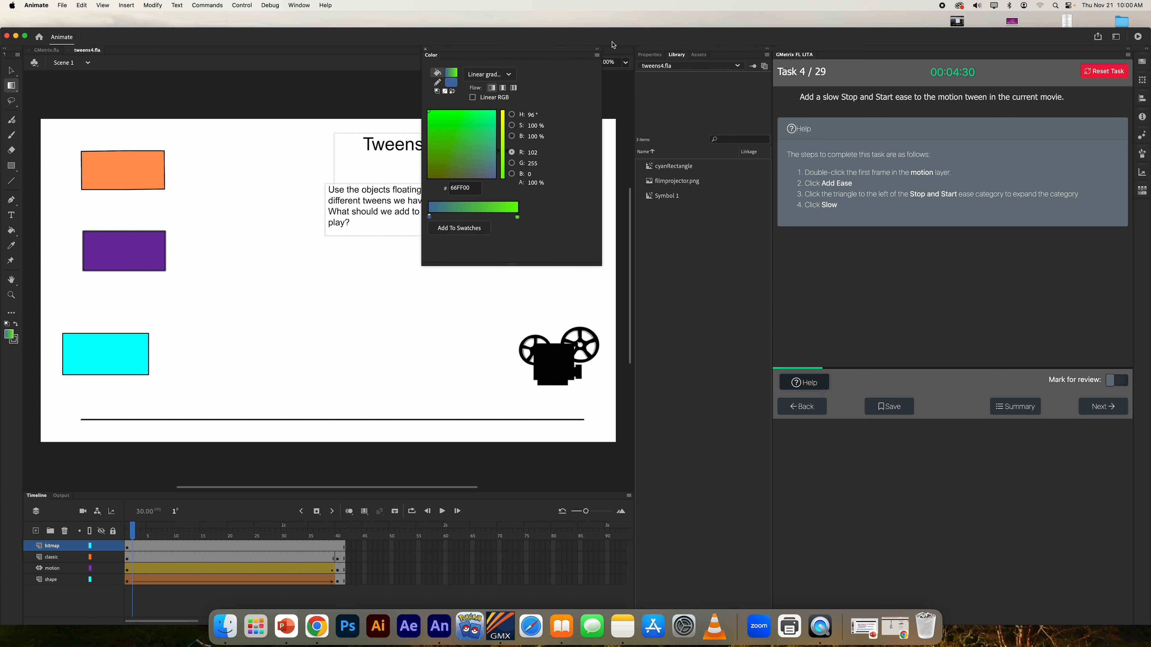
- Collapse the Color panel and preview the tweens by playing the tweens4 timeline from its first frame
left_click(598, 49)
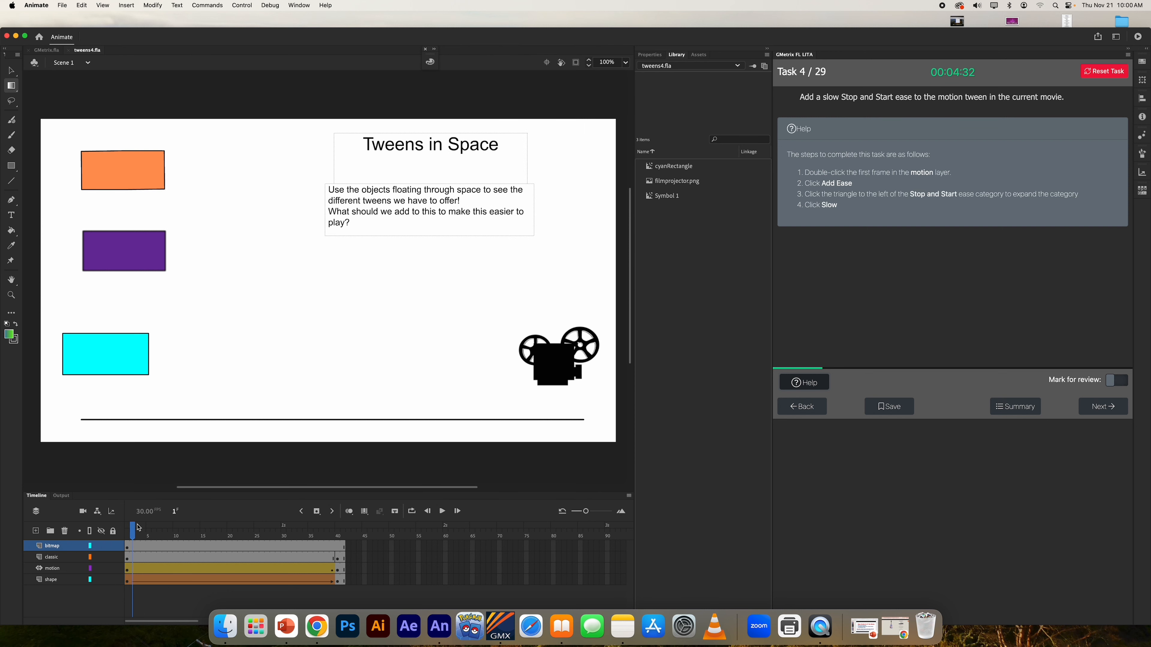
key("Return")
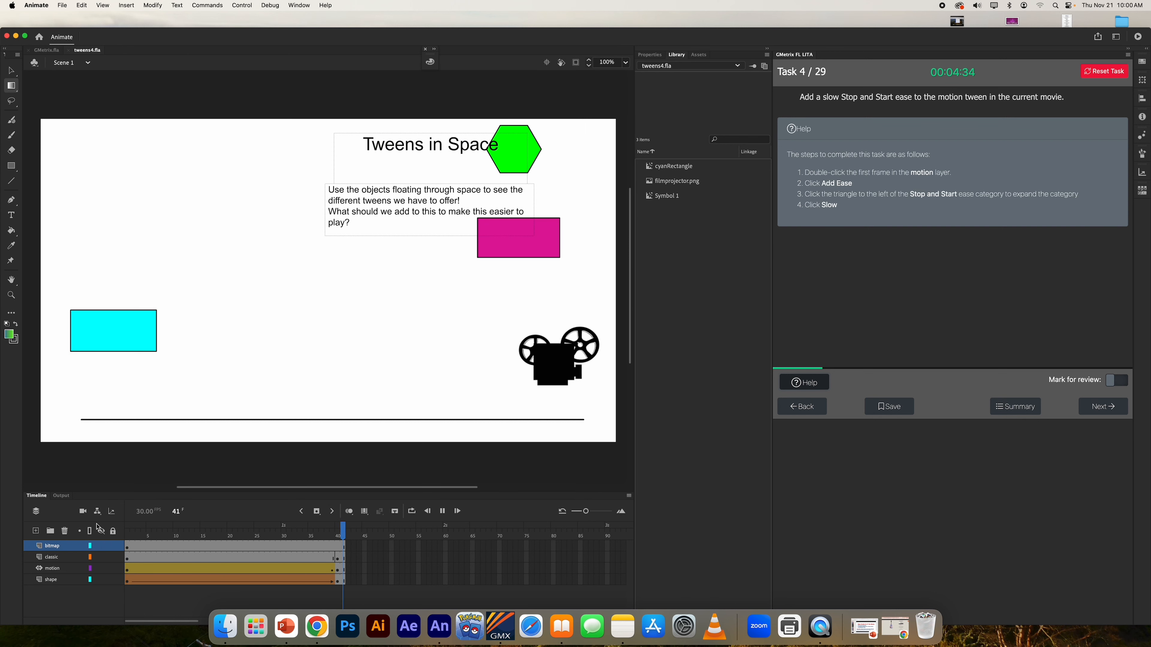
left_click_drag(172, 535, 99, 537)
key("Return")
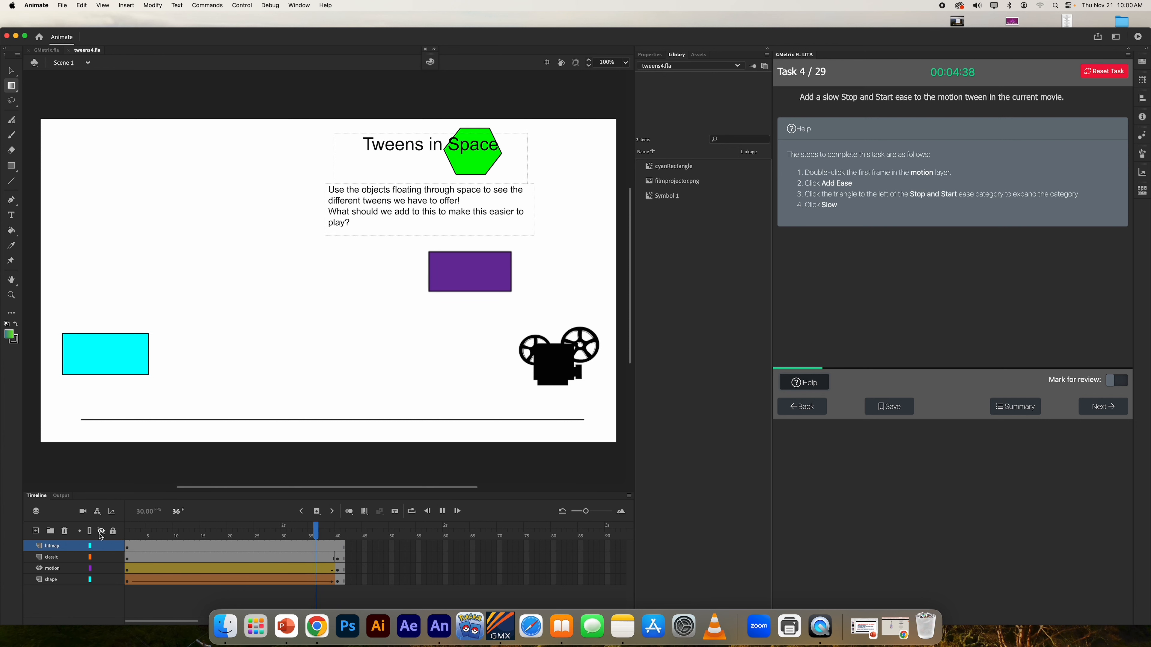
key("shift+comma")
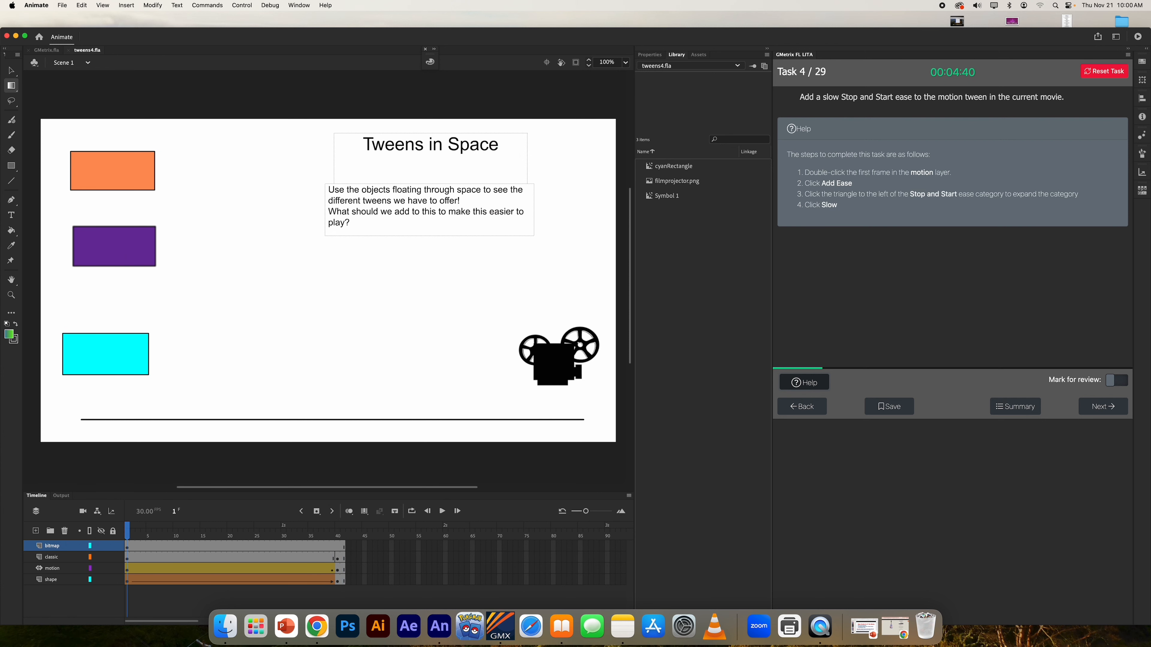
key("Return")
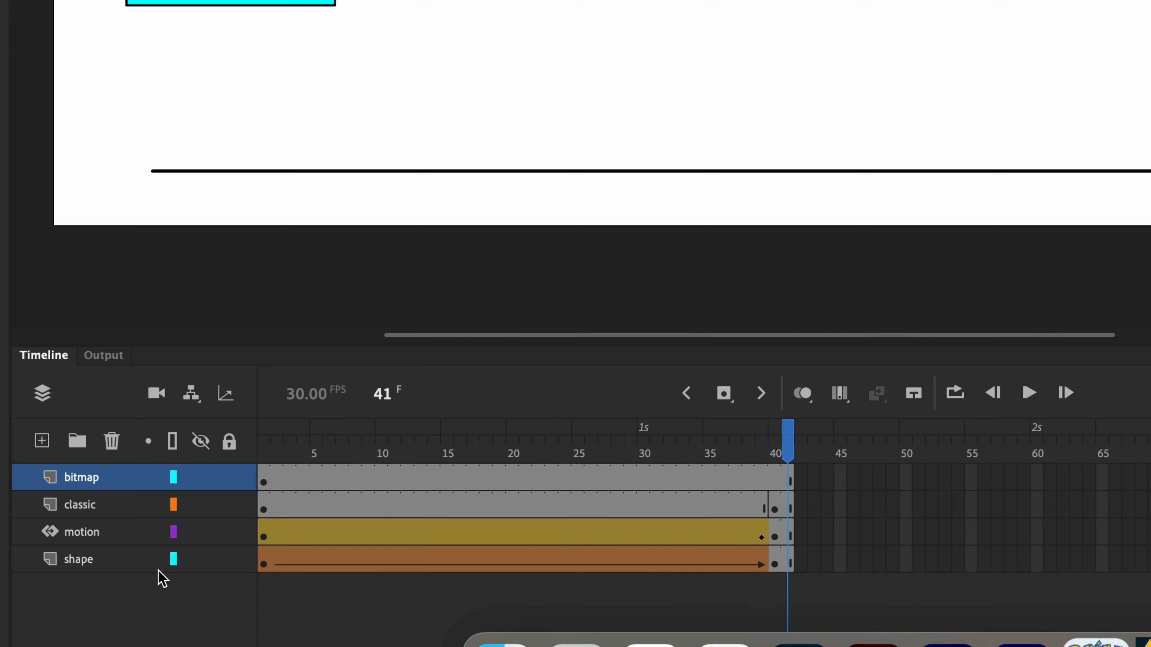
- Apply the slow Stop and Start ease to the motion layer's tween and play the animation to preview it
left_click(264, 535)
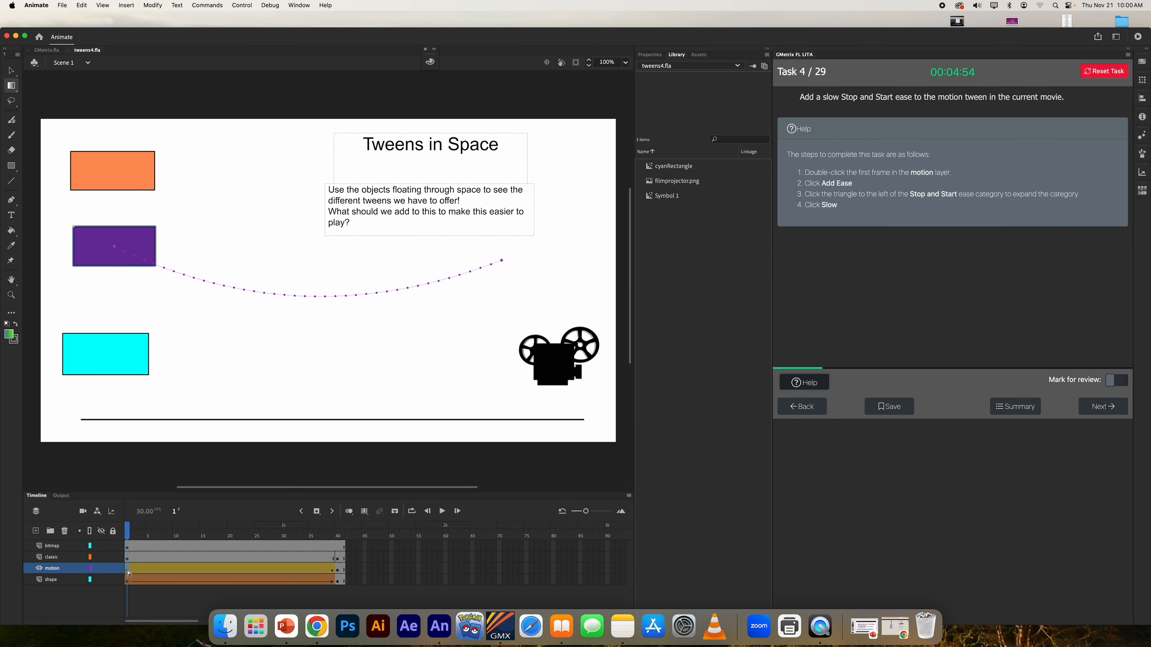
double_click(128, 573)
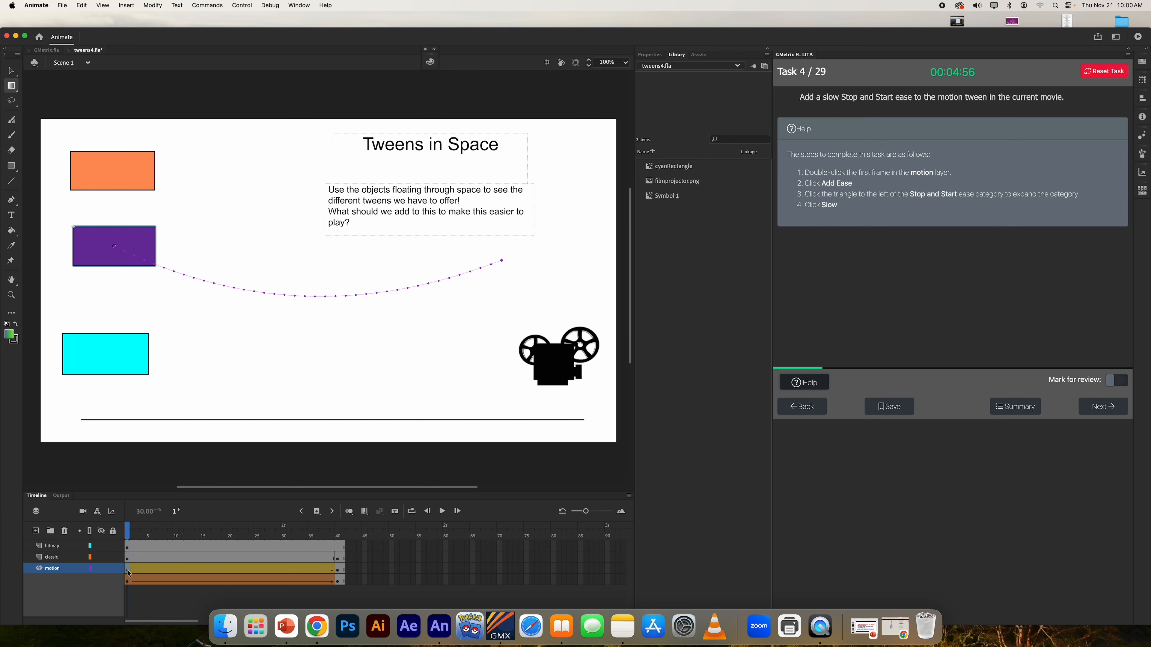
scroll(128, 573, "down", 1)
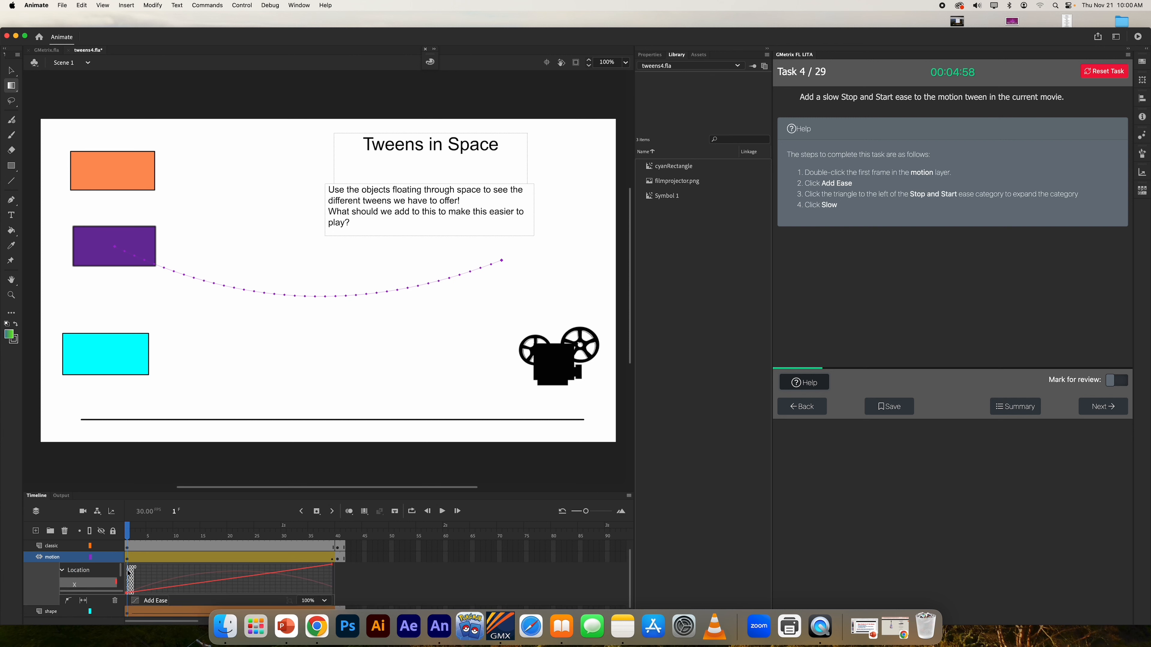
left_click(155, 602)
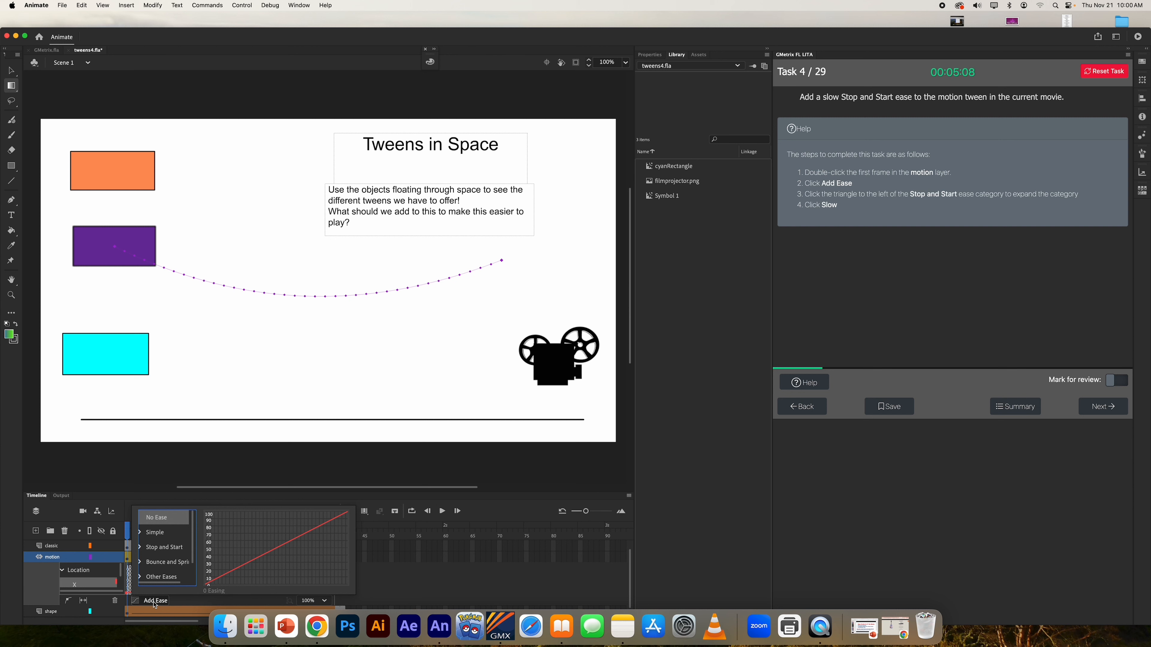
left_click(141, 547)
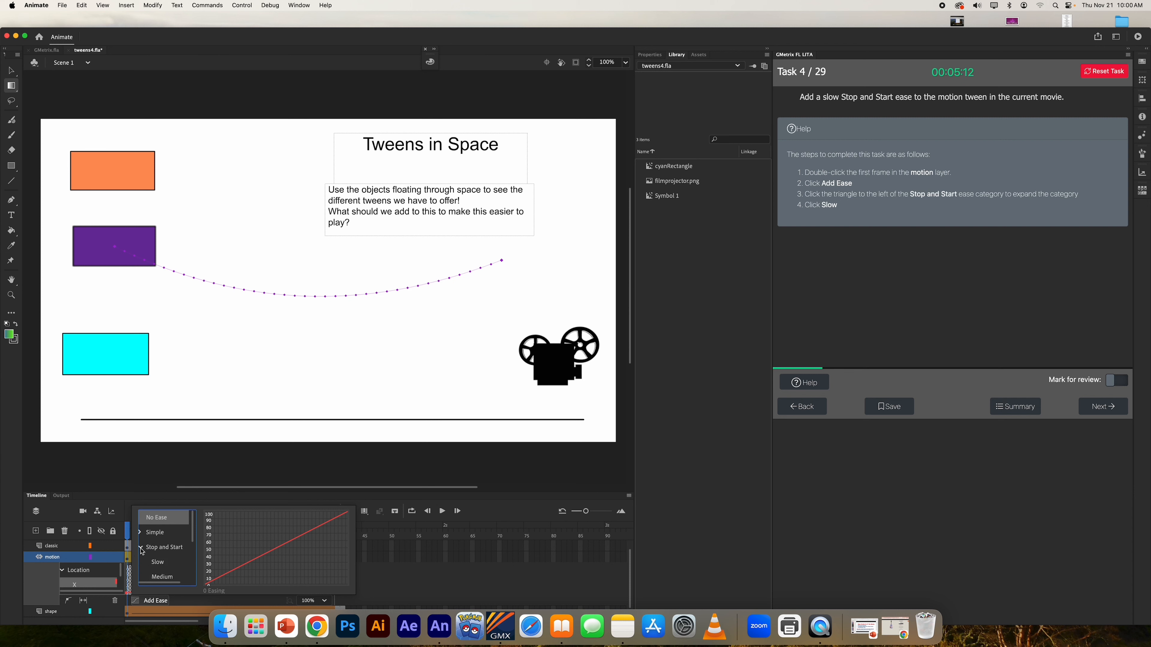
left_click(166, 563)
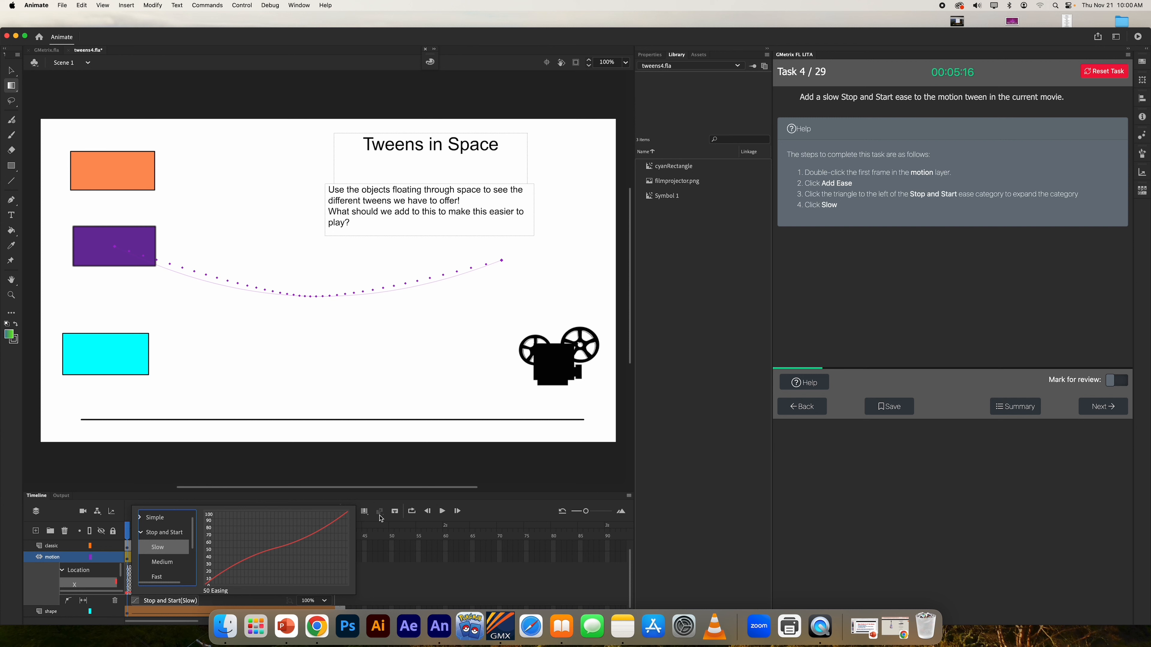
left_click(441, 511)
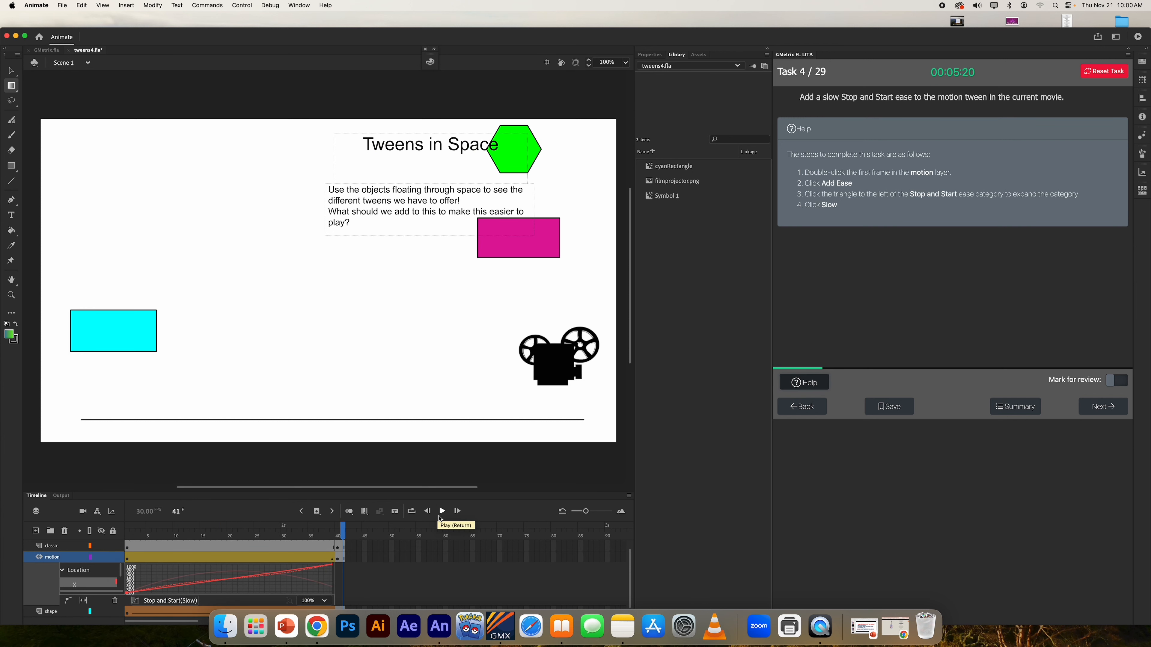
left_click(442, 513)
- Submit task 4, proceed to task 5 and display its help
left_click(1093, 412)
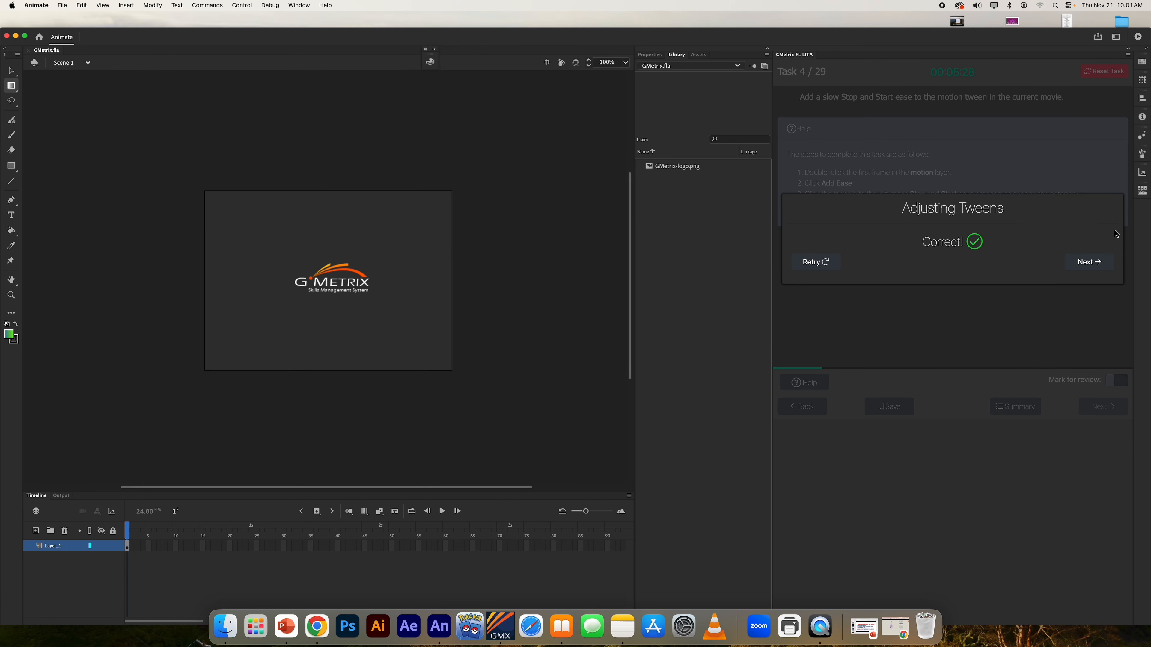
left_click(1097, 263)
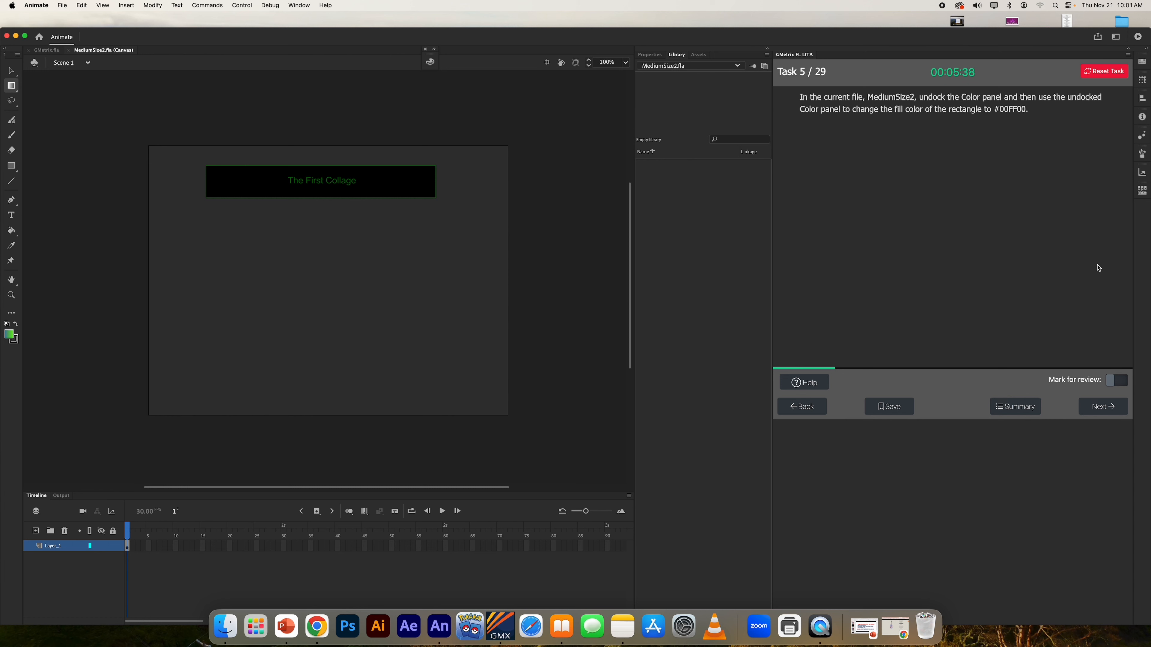
left_click(813, 383)
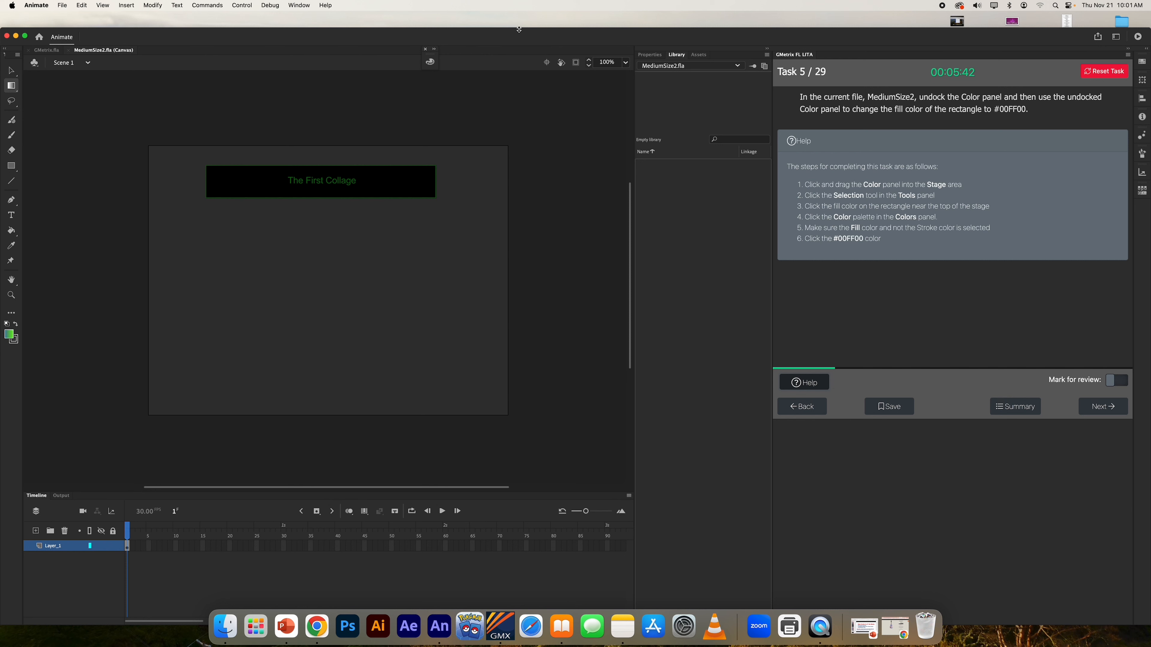
- Show the Color panel and undock it into the stage area of MediumSize2
left_click(308, 5)
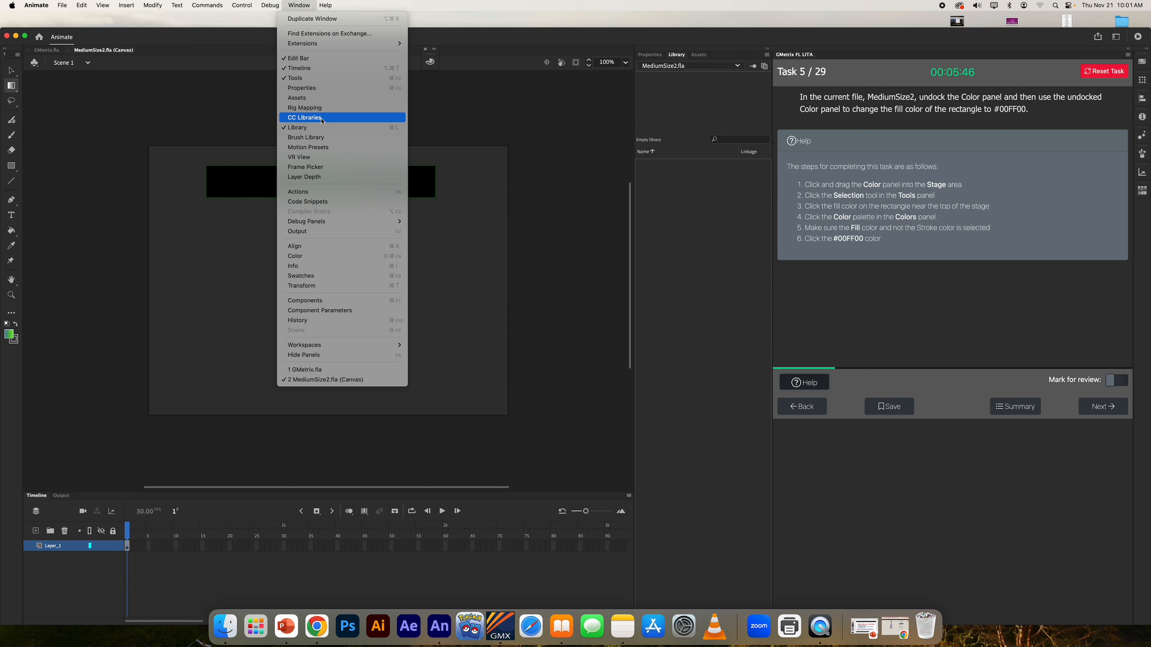
left_click(348, 256)
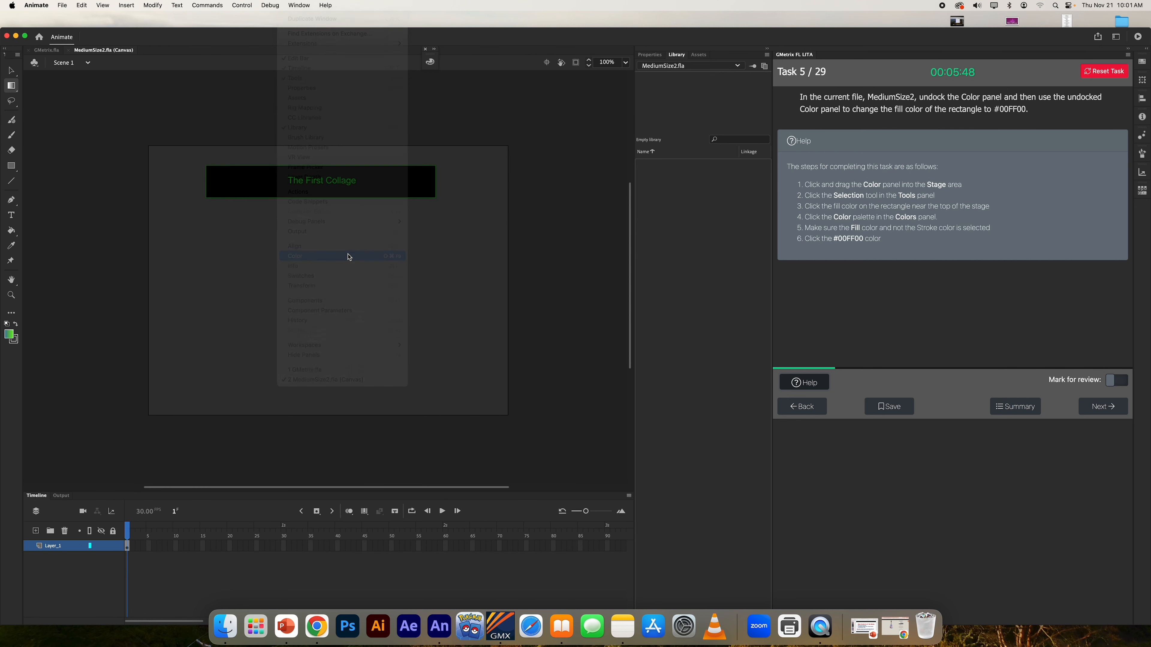
left_click_drag(451, 58, 487, 245)
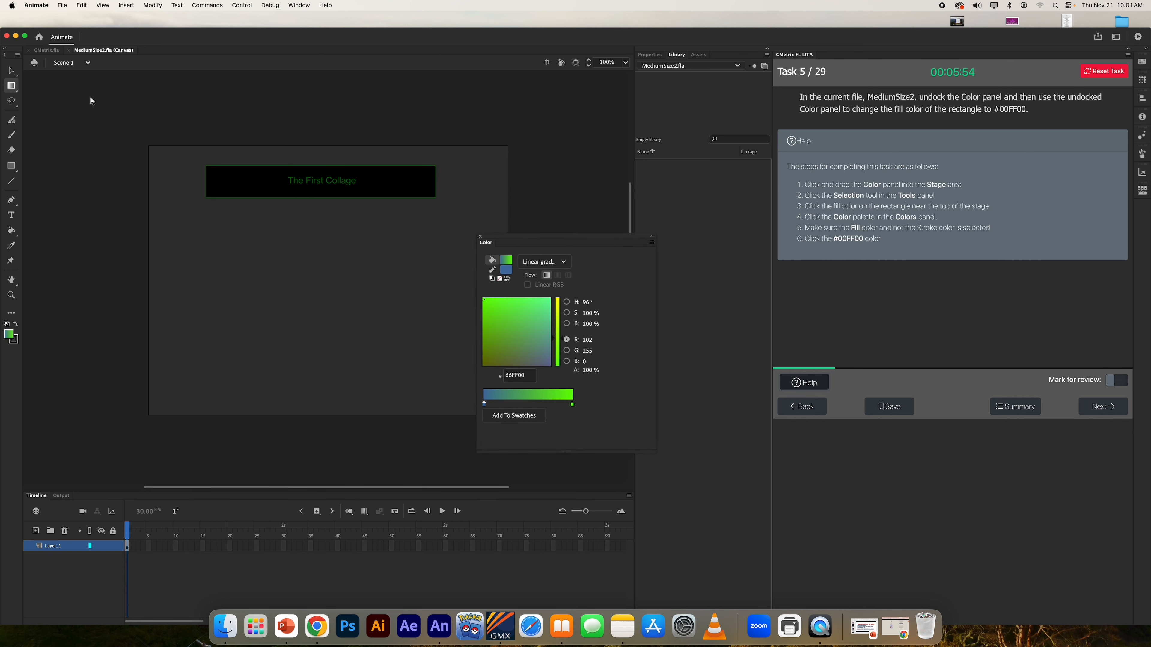
- Set the fill color of the rectangle behind "The First Collage" to #00FF00 using the undocked Color panel
left_click(13, 72)
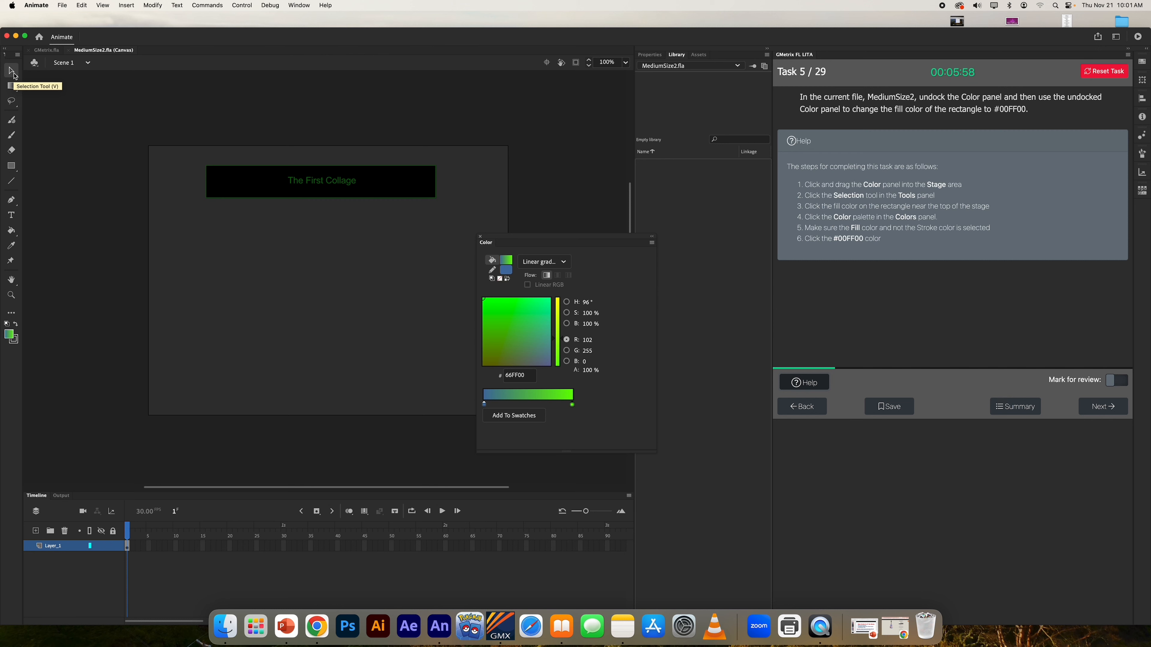
left_click(258, 183)
left_click(216, 176)
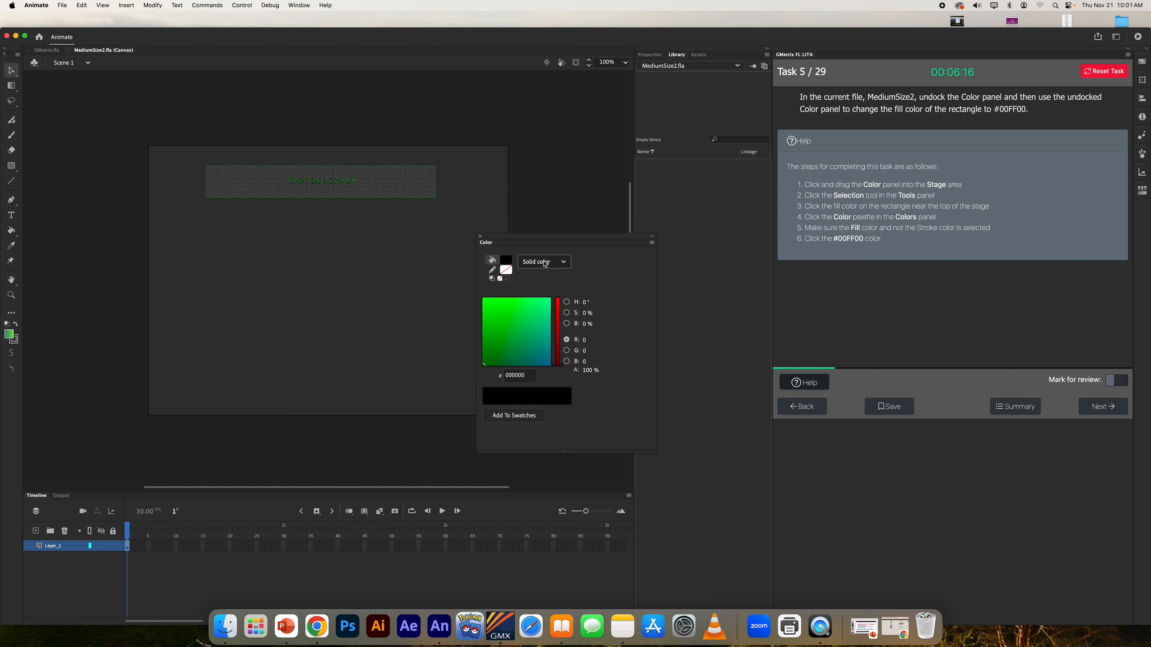
left_click(505, 263)
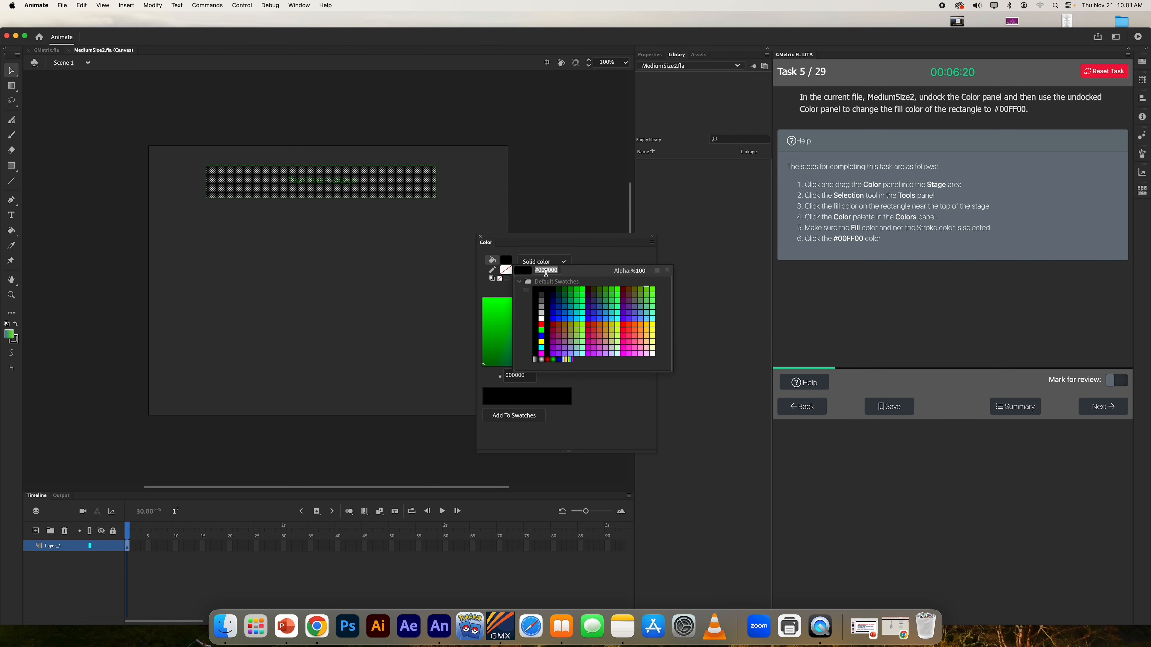
type("#00FF00")
key("Return")
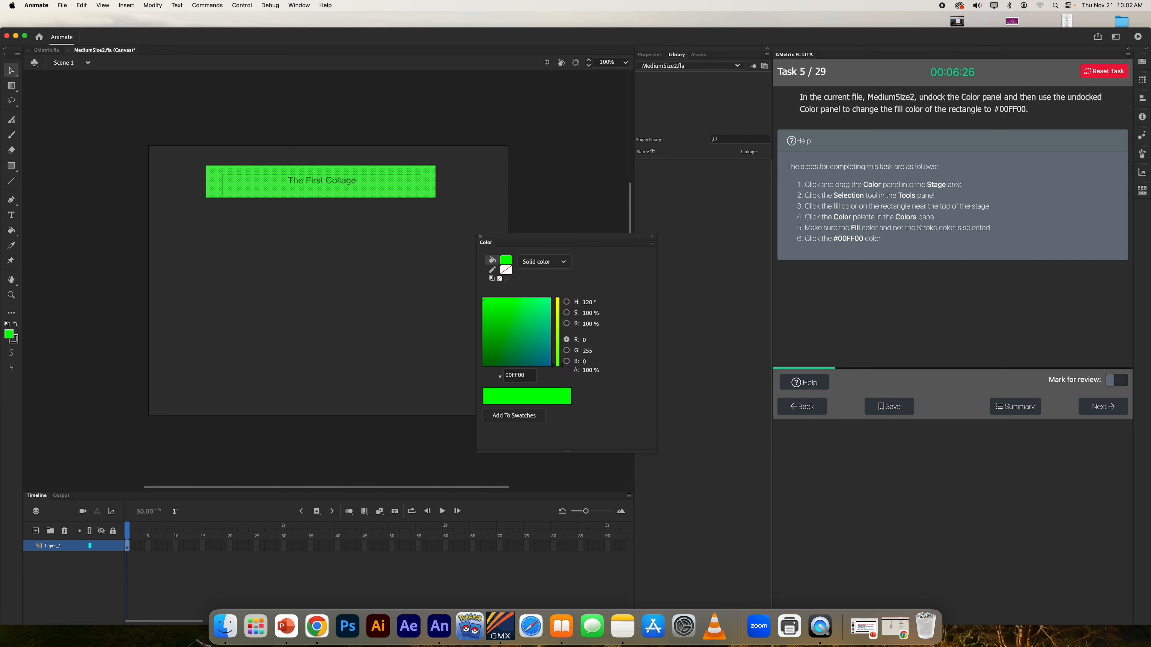
- Submit task 5 and proceed to task 6
left_click(1102, 407)
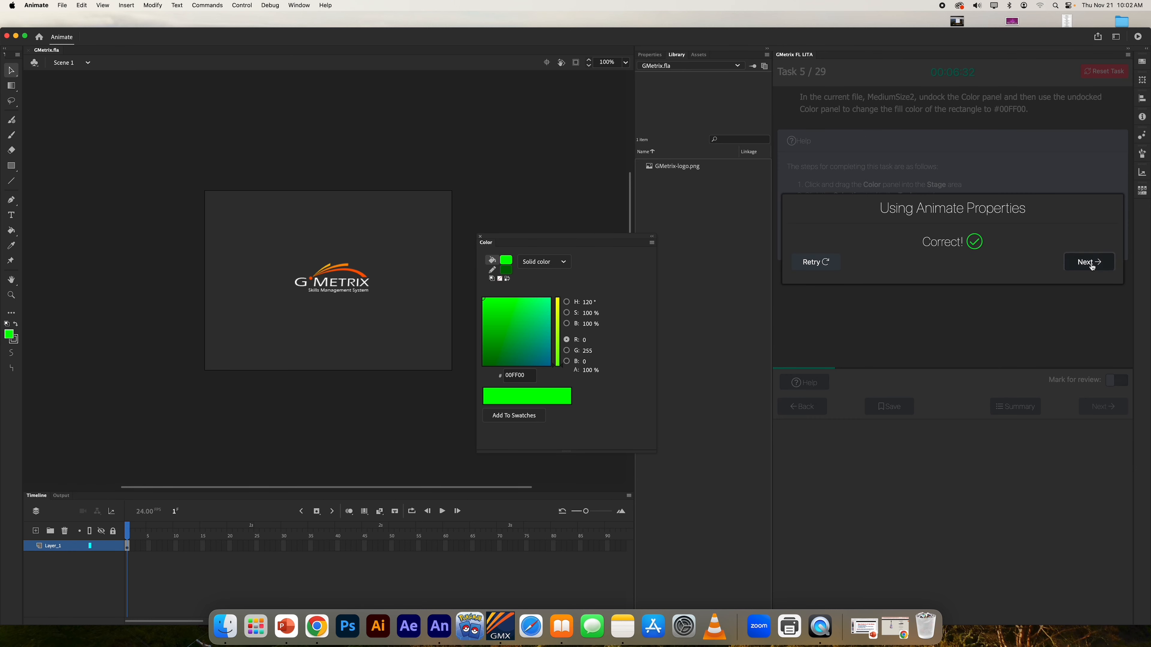
left_click(1091, 262)
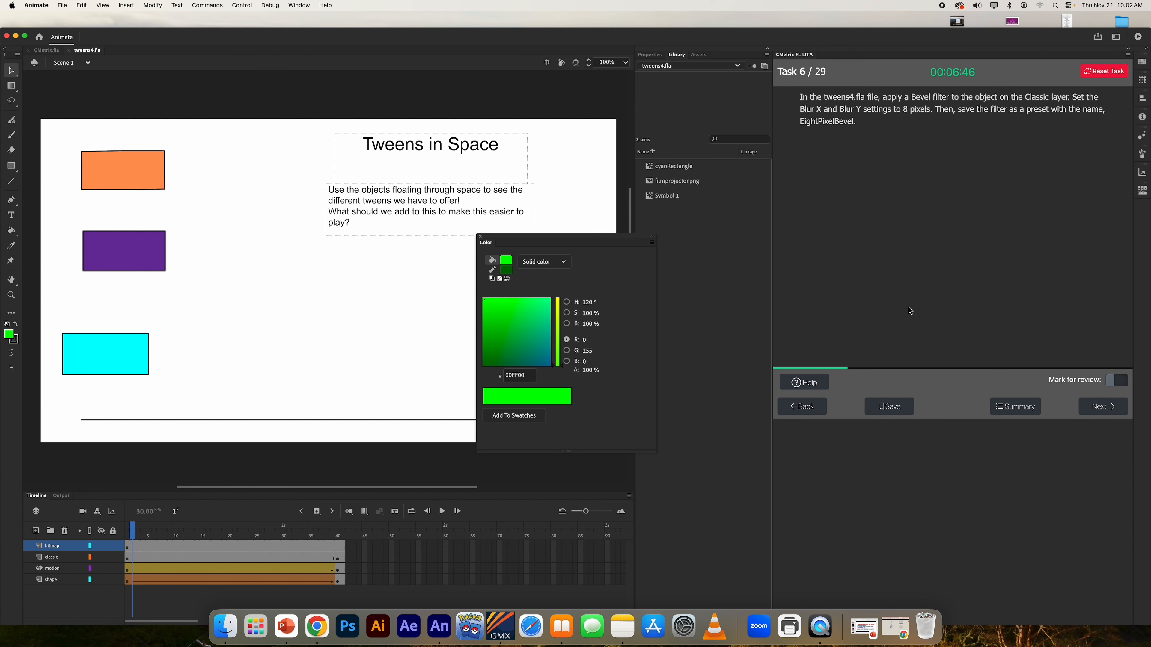
- Display the help for task 6 and select the object on the classic layer of tweens4.fla
left_click(816, 383)
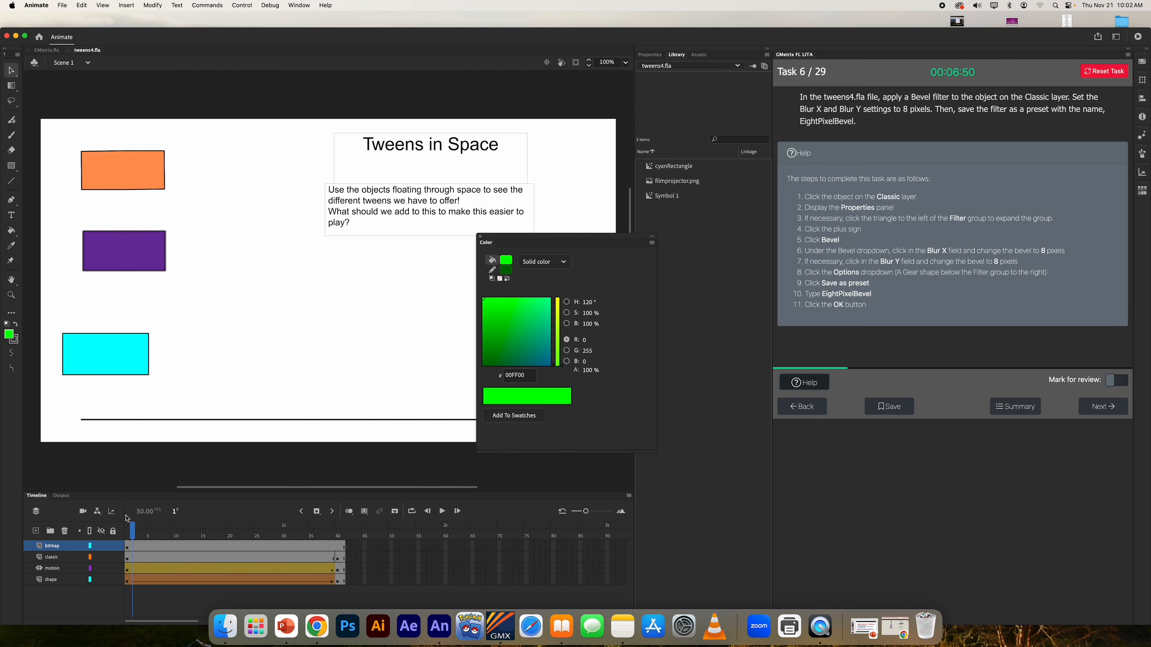
left_click(55, 557)
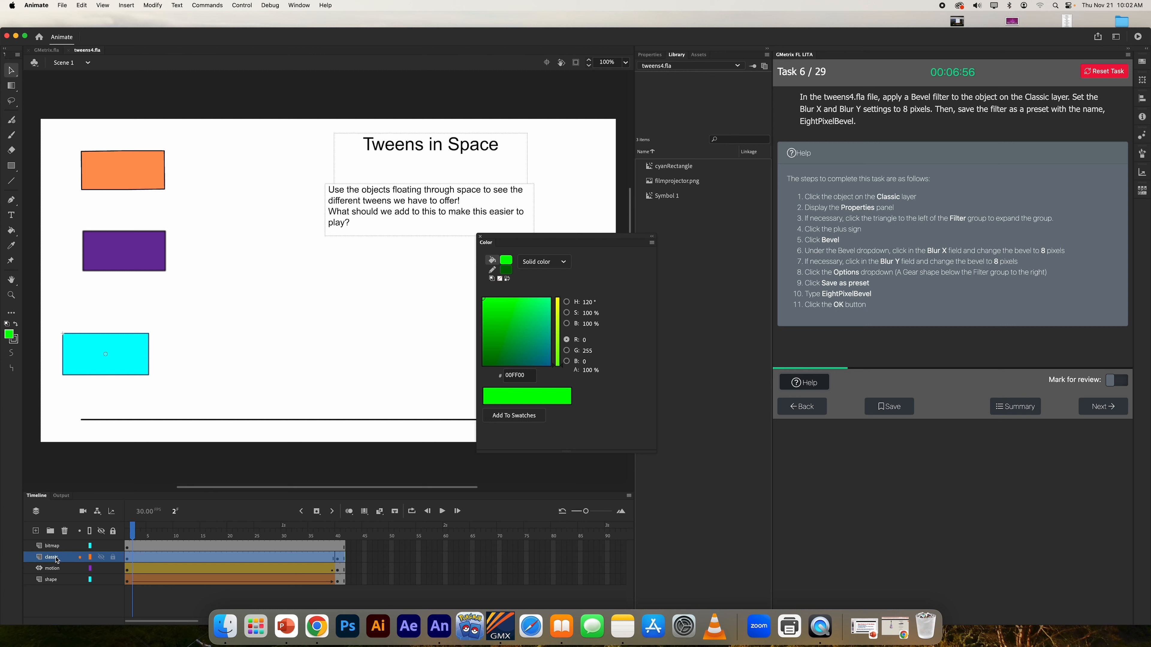
left_click(102, 559)
left_click(103, 559)
scroll(146, 361, "down", 6)
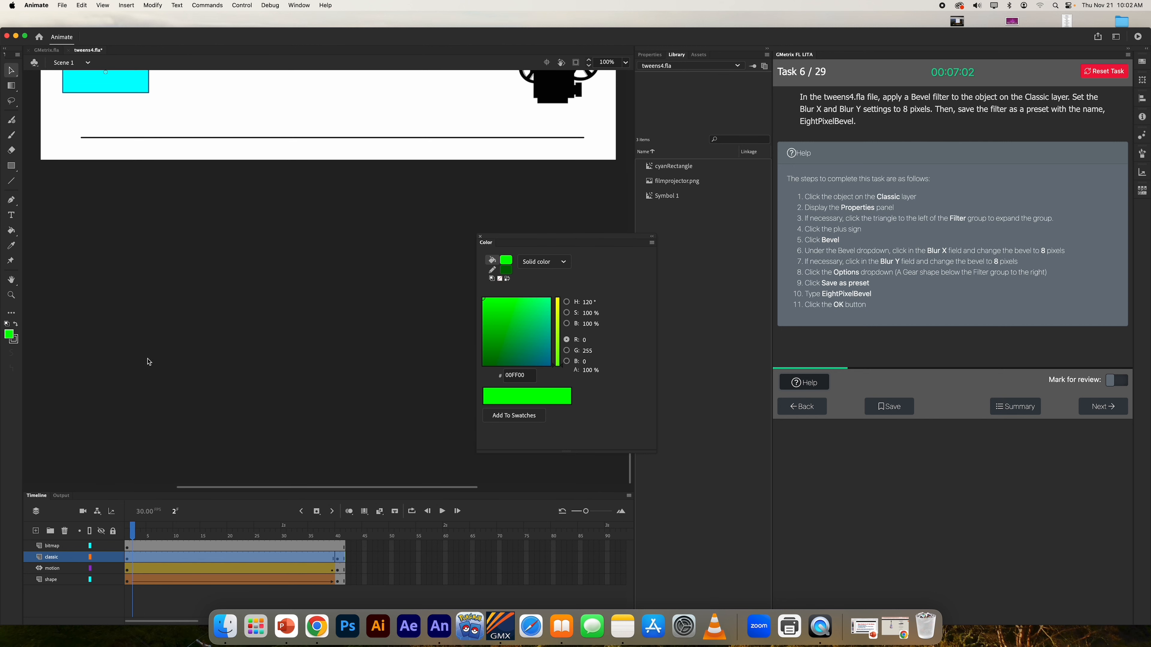
scroll(180, 303, "up", 12)
scroll(180, 304, "down", 6)
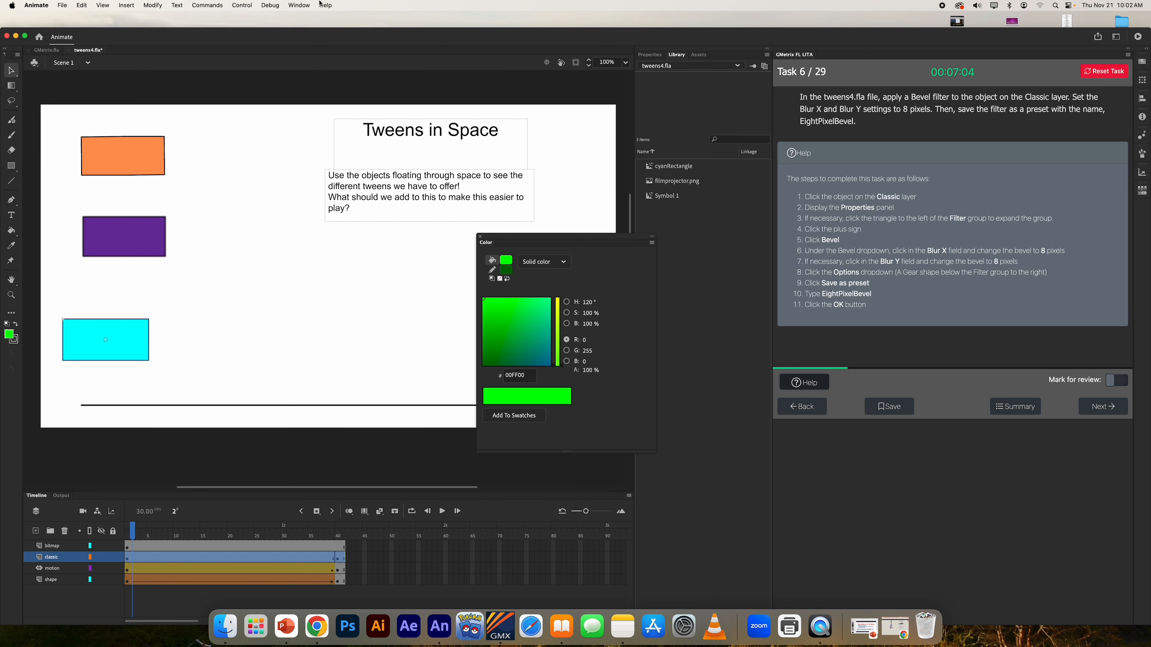
- Show the Properties panel and move the floating Color panel clear of it
left_click(299, 5)
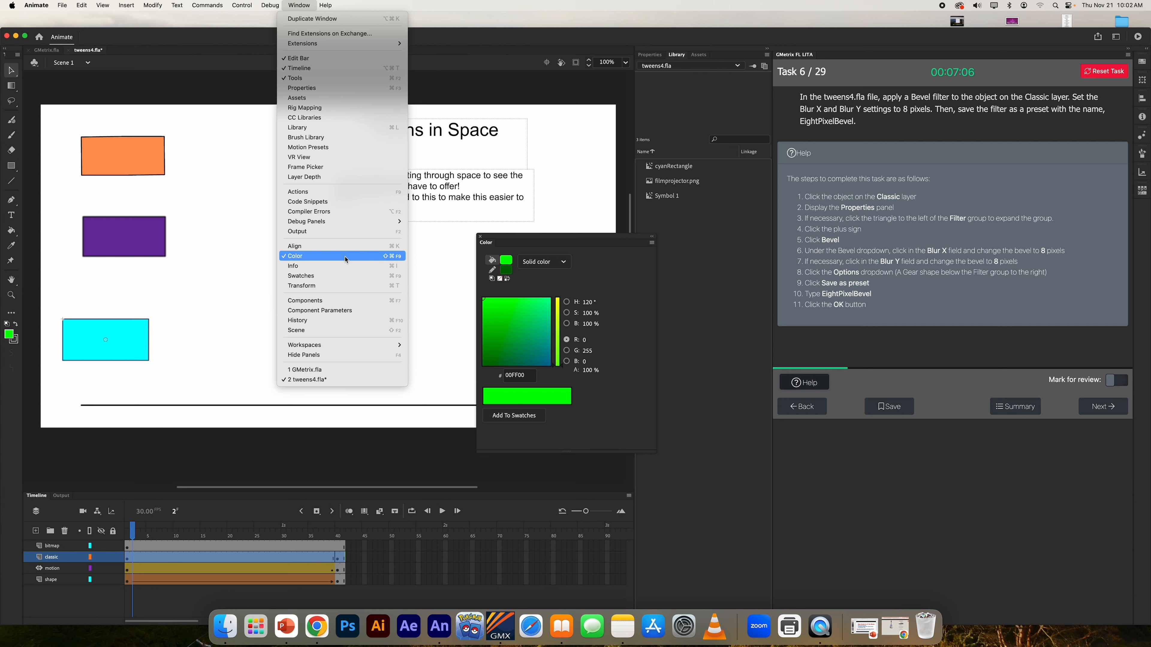
left_click(349, 90)
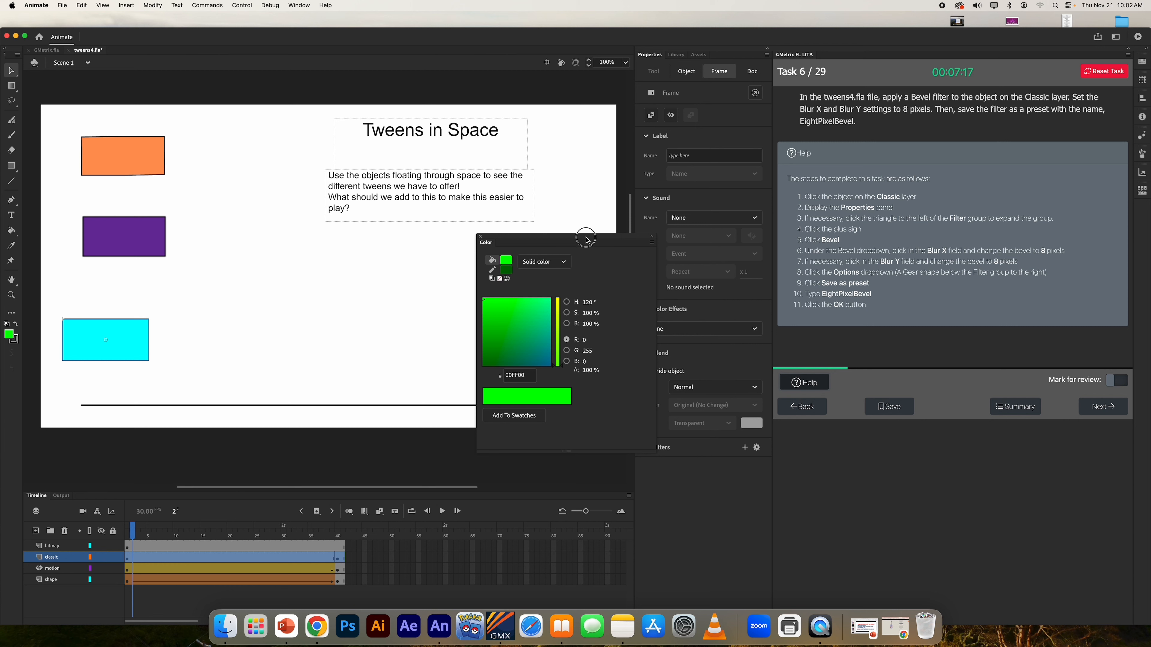
left_click_drag(588, 239, 535, 241)
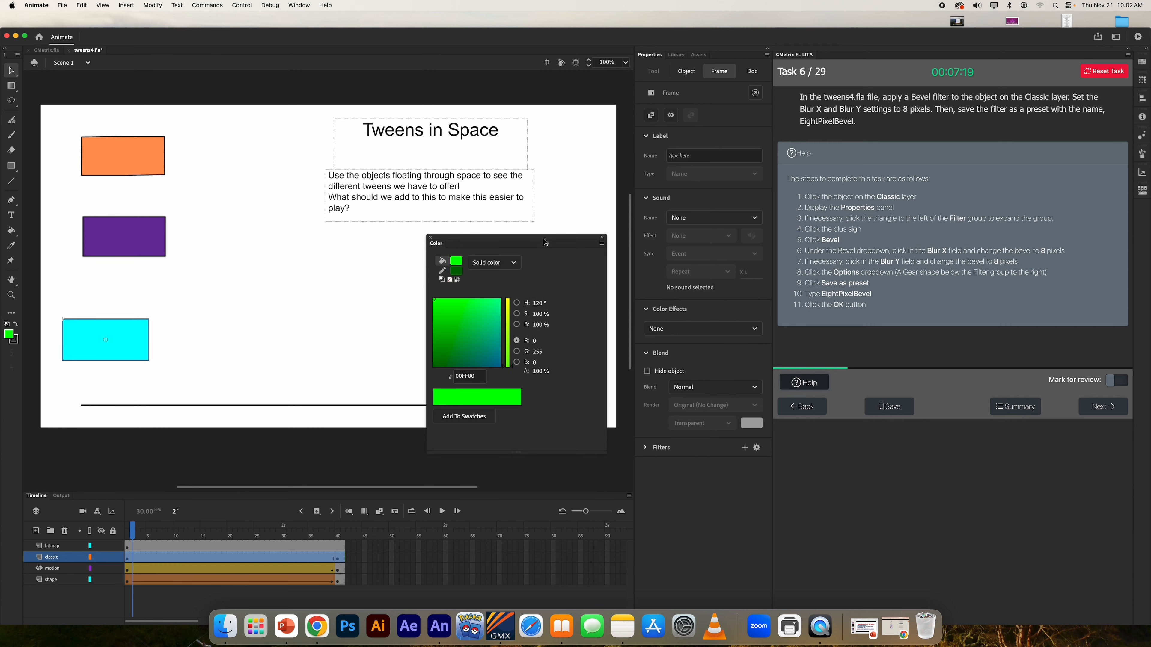
- Try adding a Bevel filter to the classic layer's frame with Blur X and Blur Y set to 8
left_click(646, 449)
left_click(744, 447)
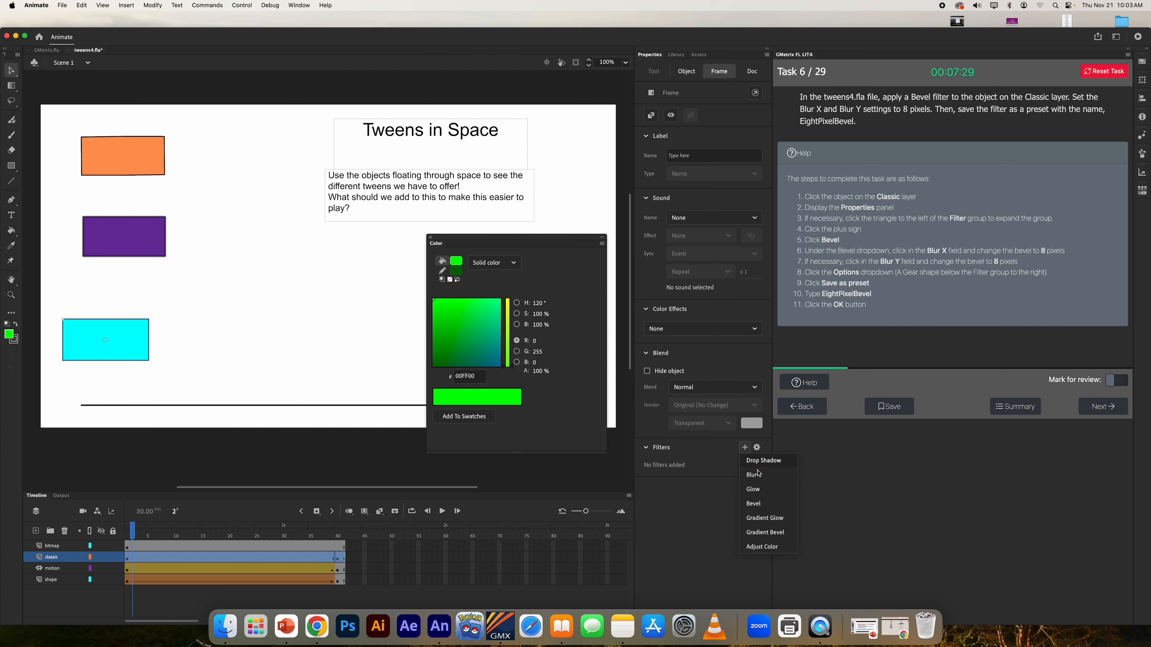
left_click(765, 508)
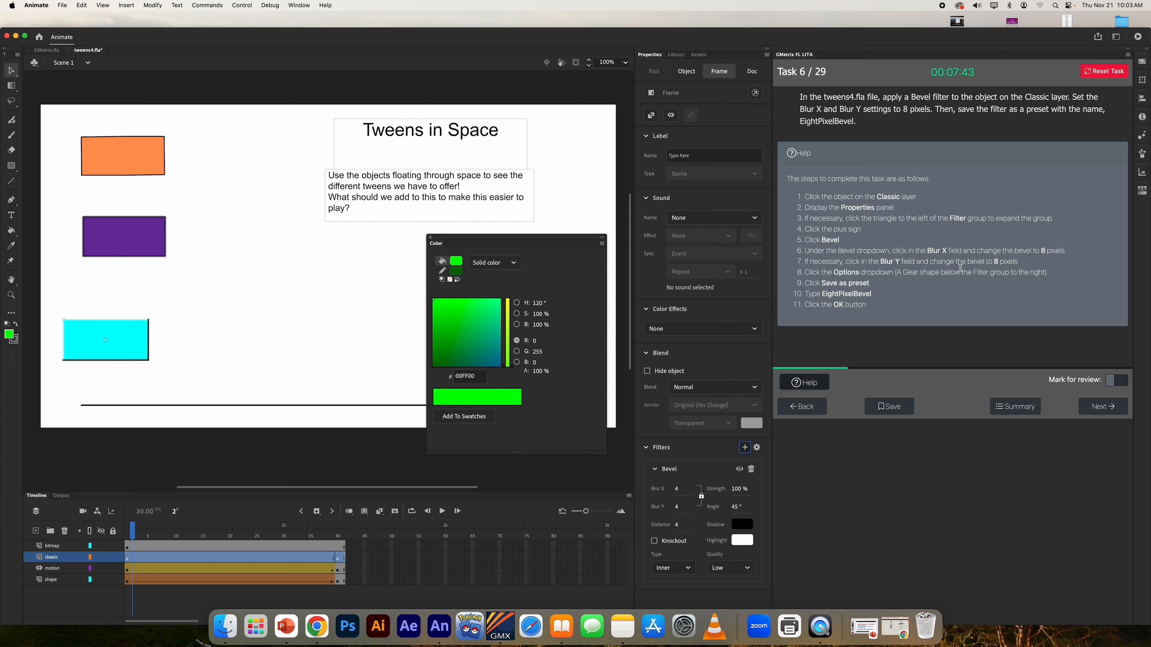
left_click(678, 489)
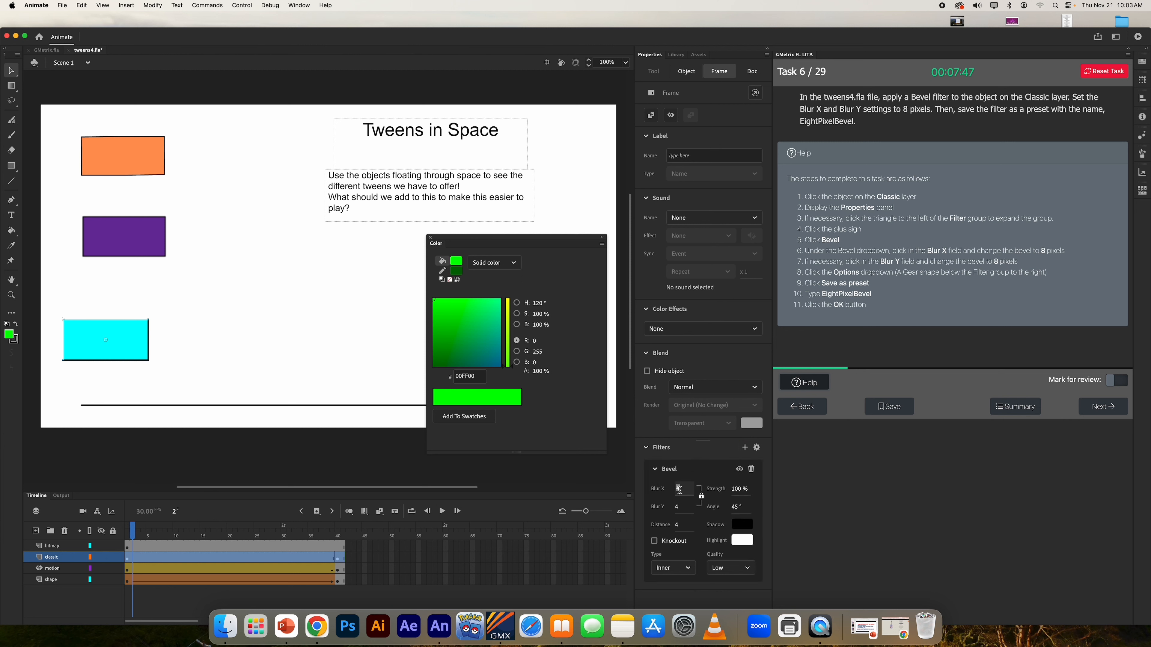
type("8")
key("Return")
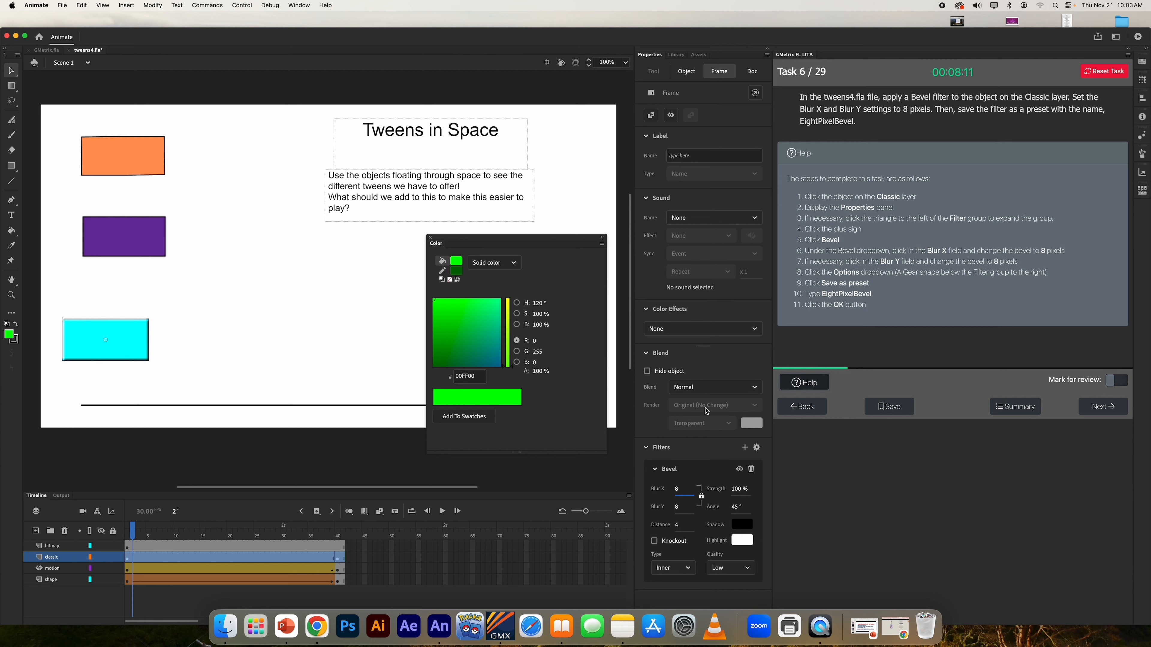
- Save the frame's Bevel filter as a preset named EightPixelBevel
left_click(756, 448)
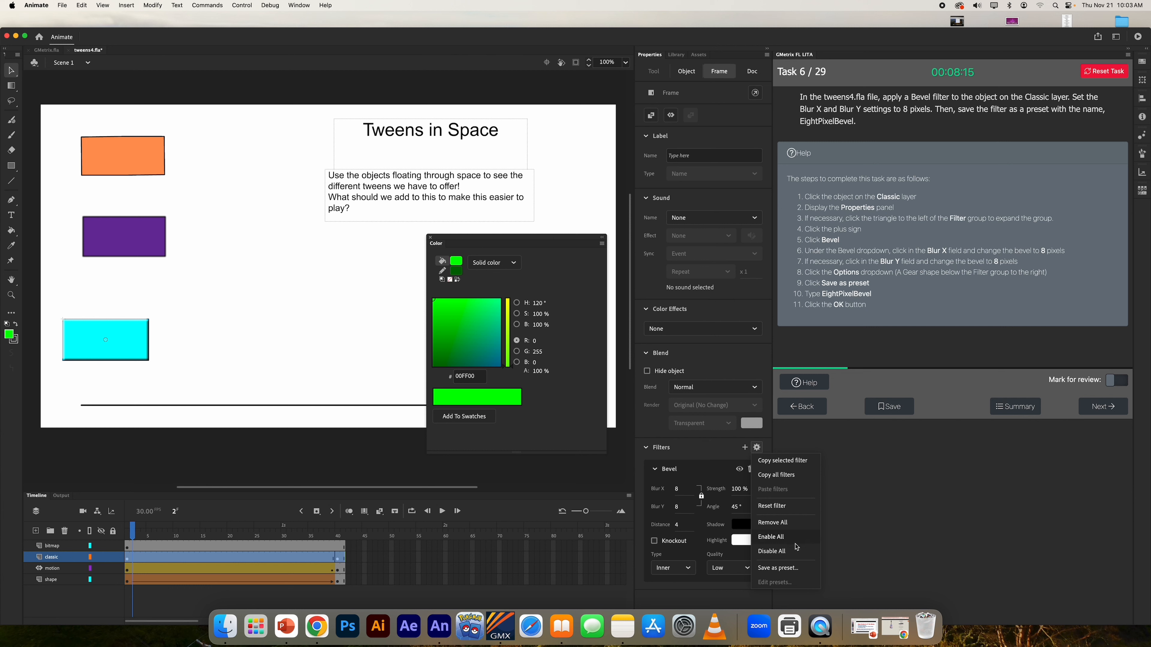
left_click(789, 572)
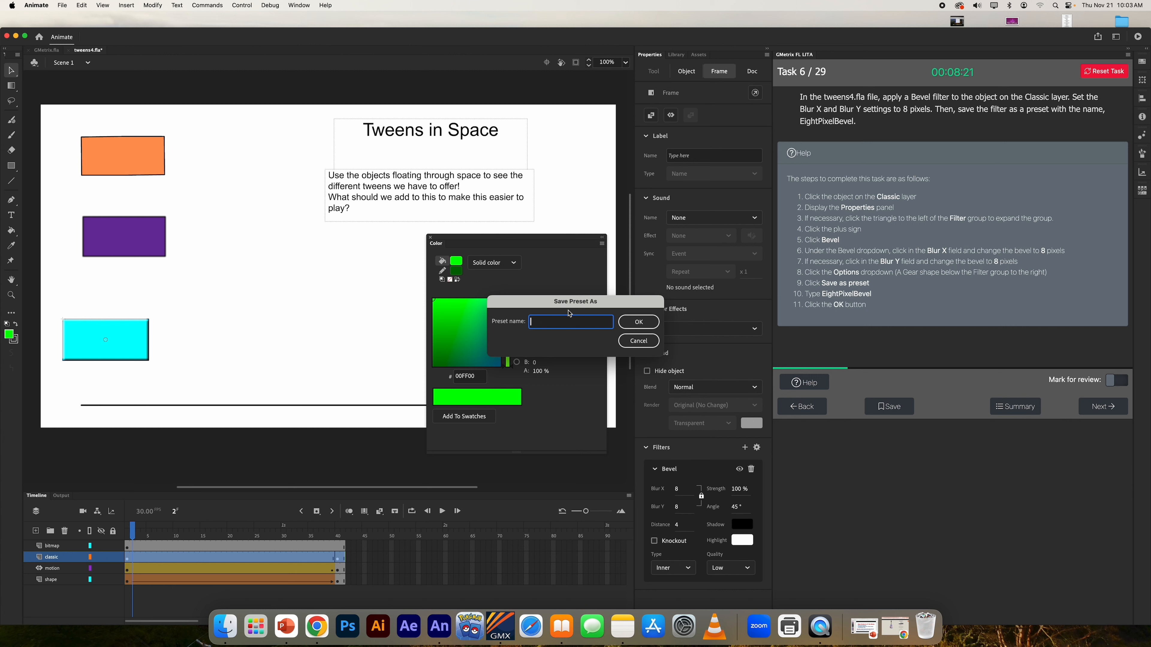
type("EightPixelBevel")
left_click(652, 324)
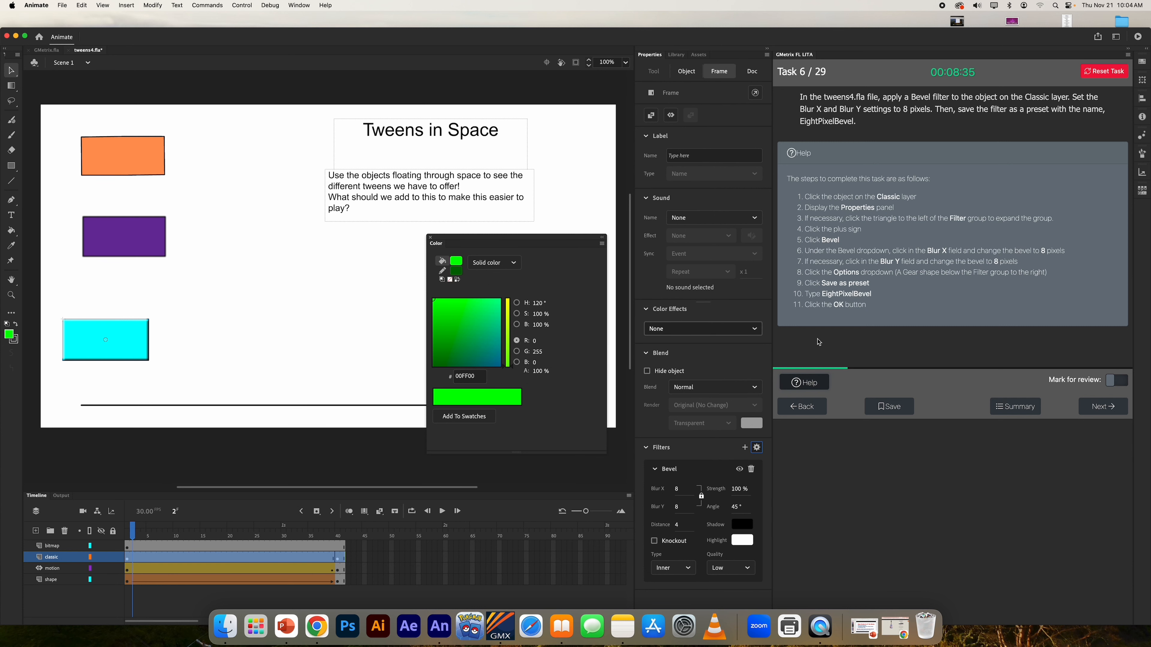
- Submit task 6 for grading and retry it
left_click(1105, 408)
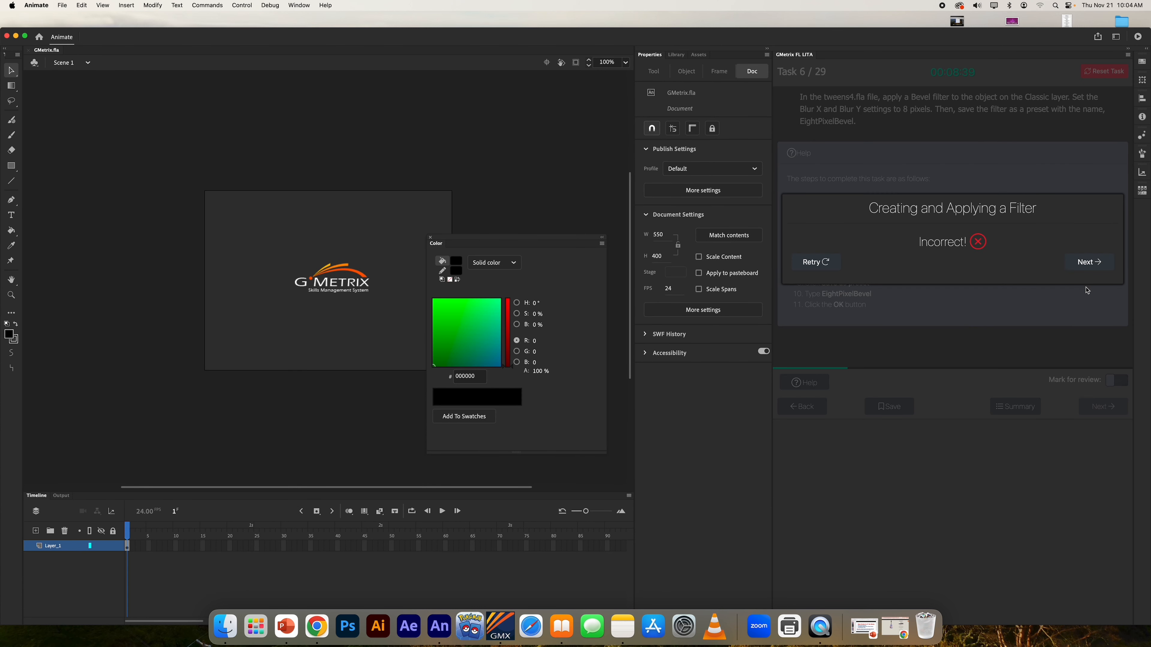
left_click(815, 262)
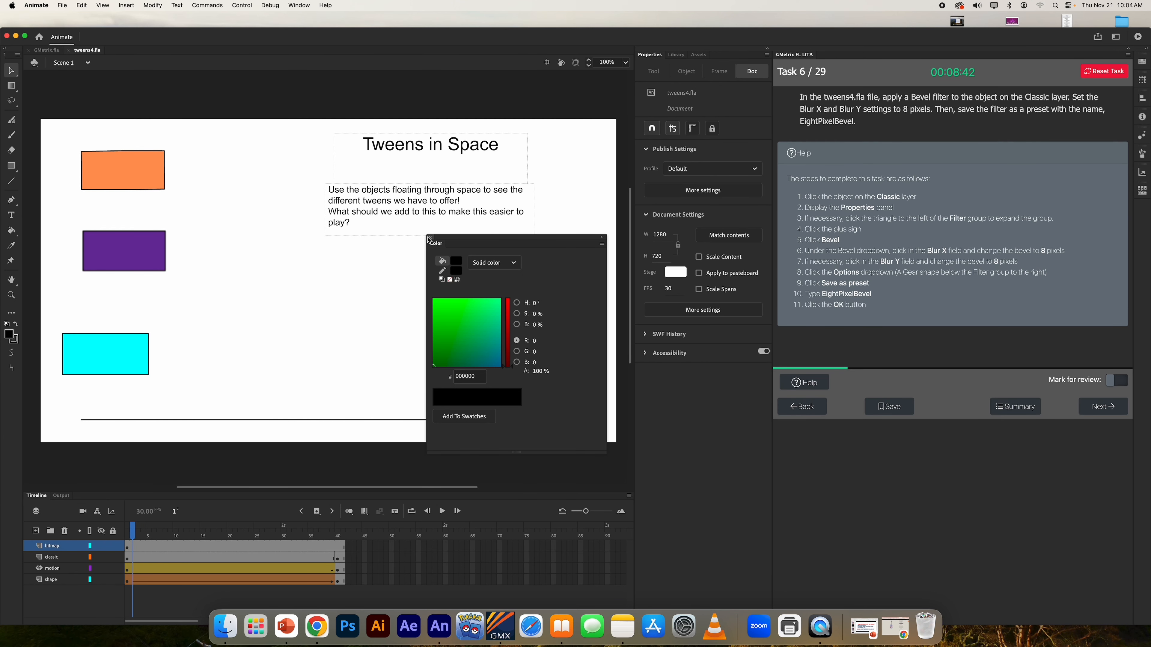
- Apply a Bevel filter to the cyan rectangle object on the classic layer with Blur X and Blur Y set to 8
left_click(51, 557)
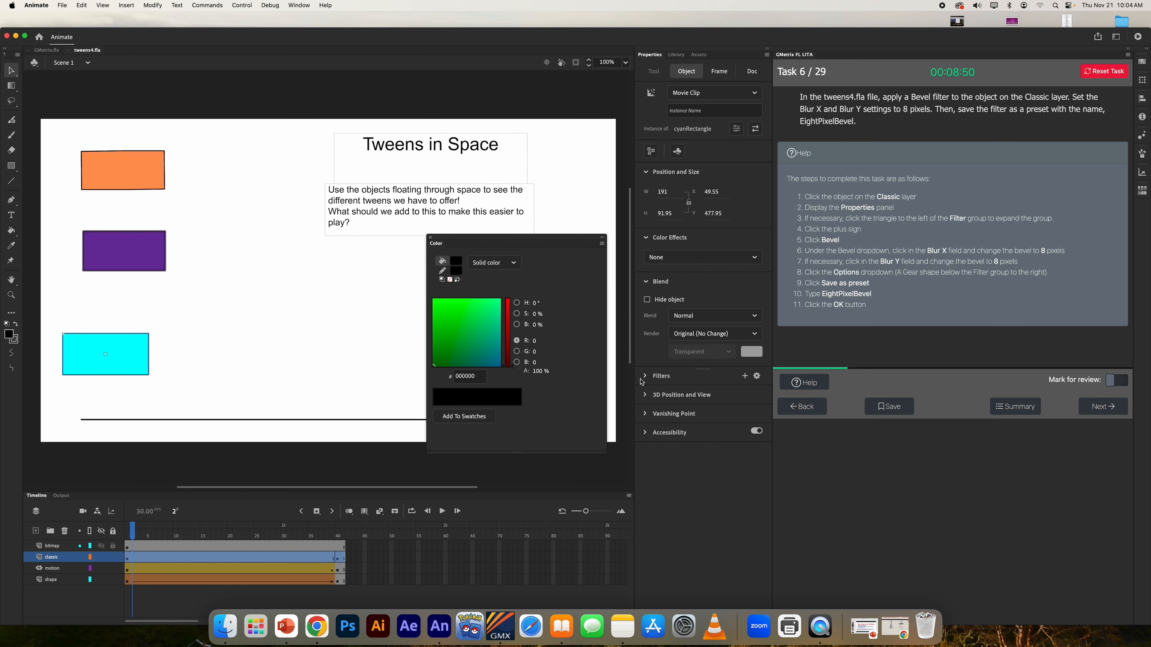
left_click(645, 376)
left_click(744, 376)
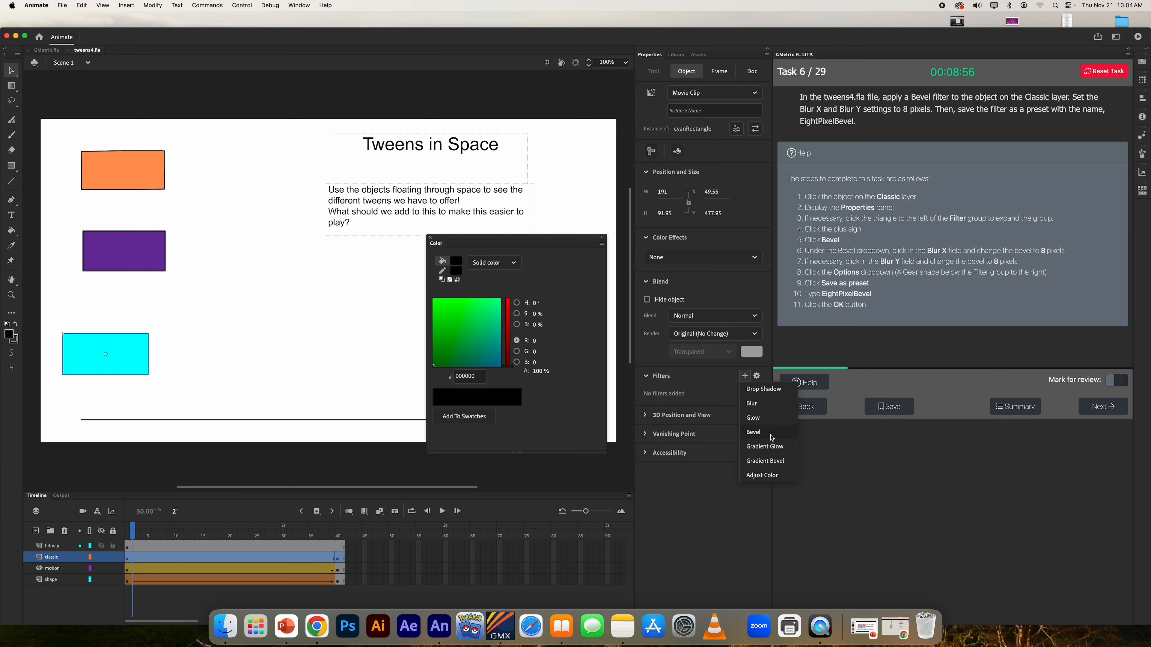
left_click(772, 437)
left_click(679, 417)
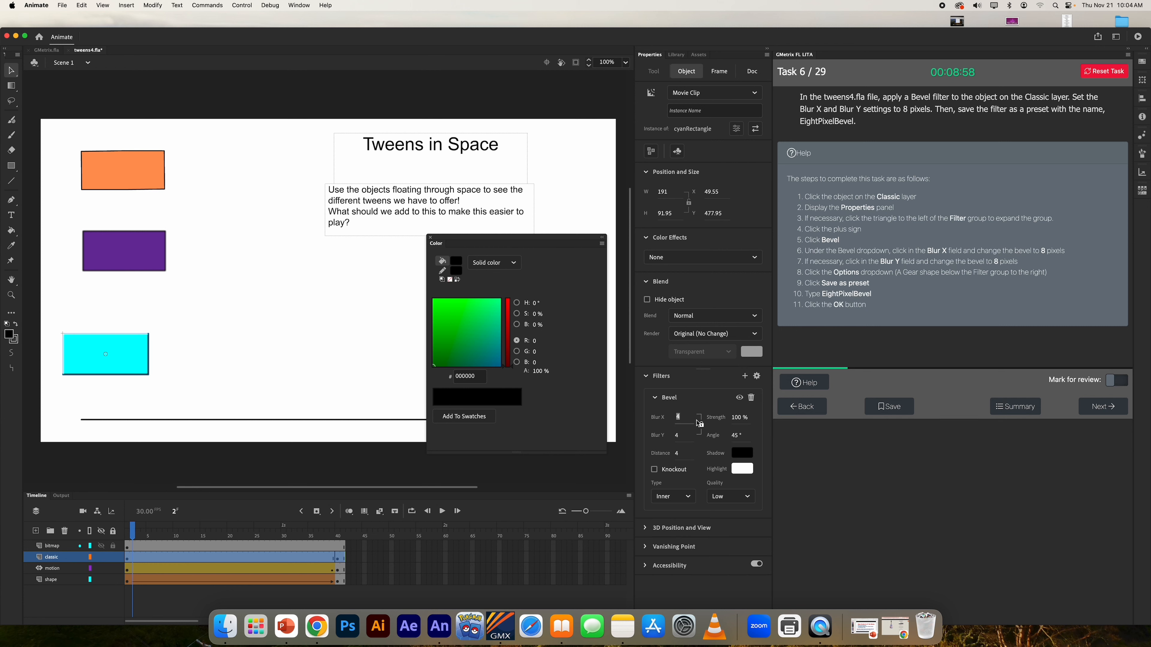
type("8")
key("Return")
- Save the rectangle's Bevel filter as a preset named EightPixelBevel, overwriting the existing preset
left_click(757, 377)
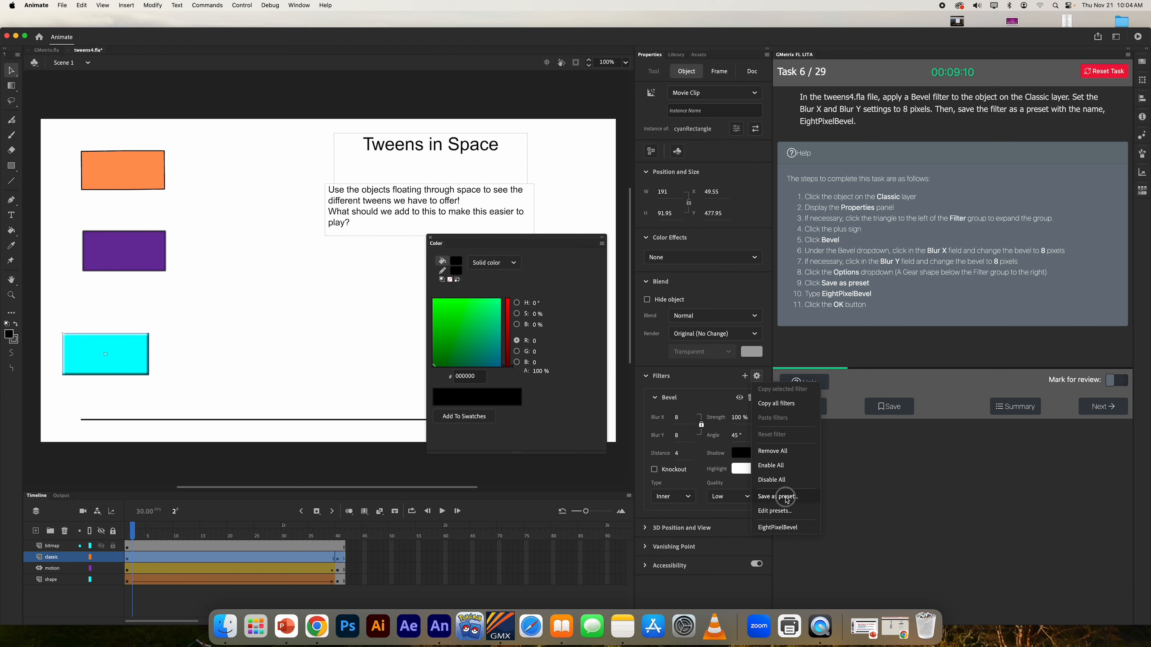
left_click(787, 498)
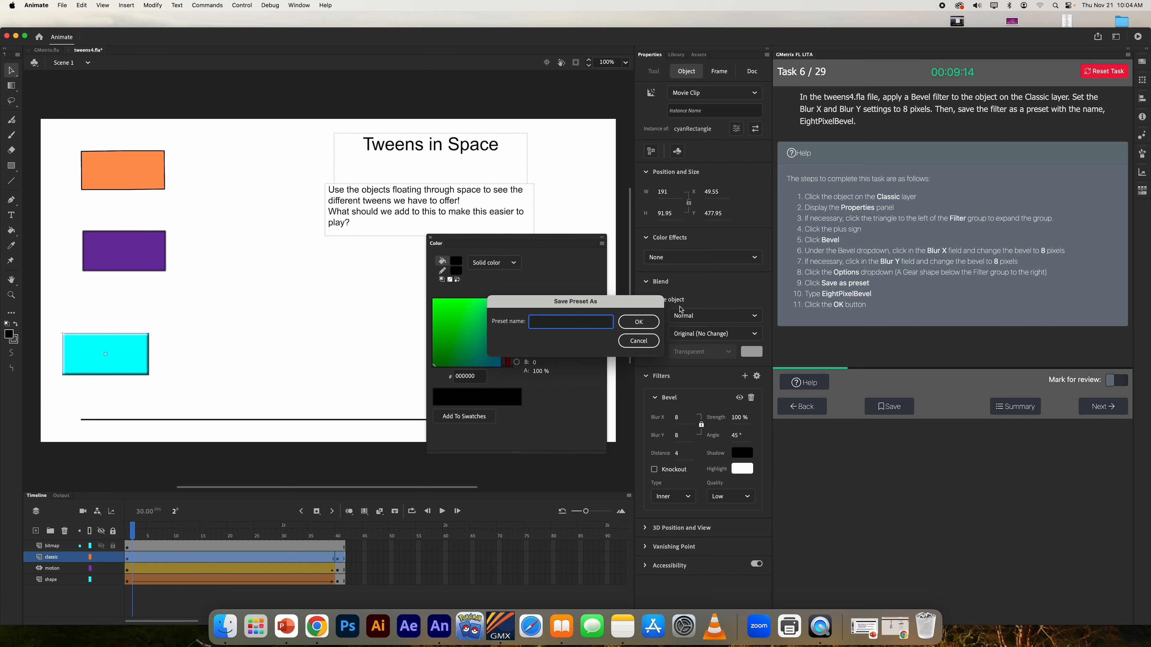
type("EightPixelBevel")
left_click(638, 322)
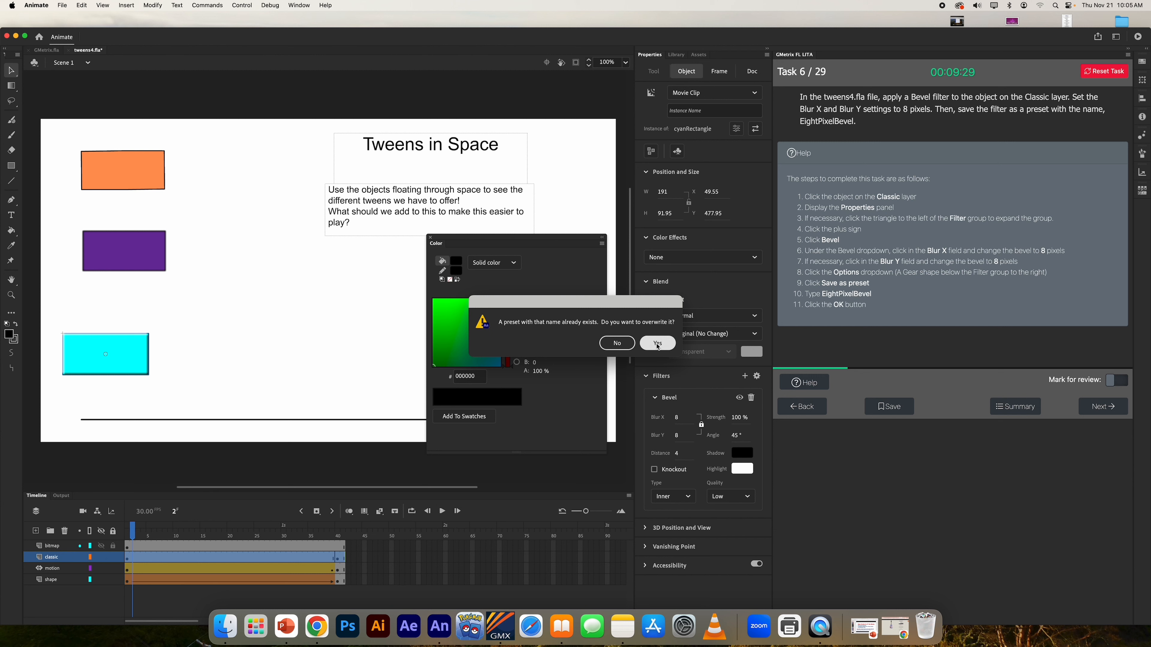
left_click(658, 344)
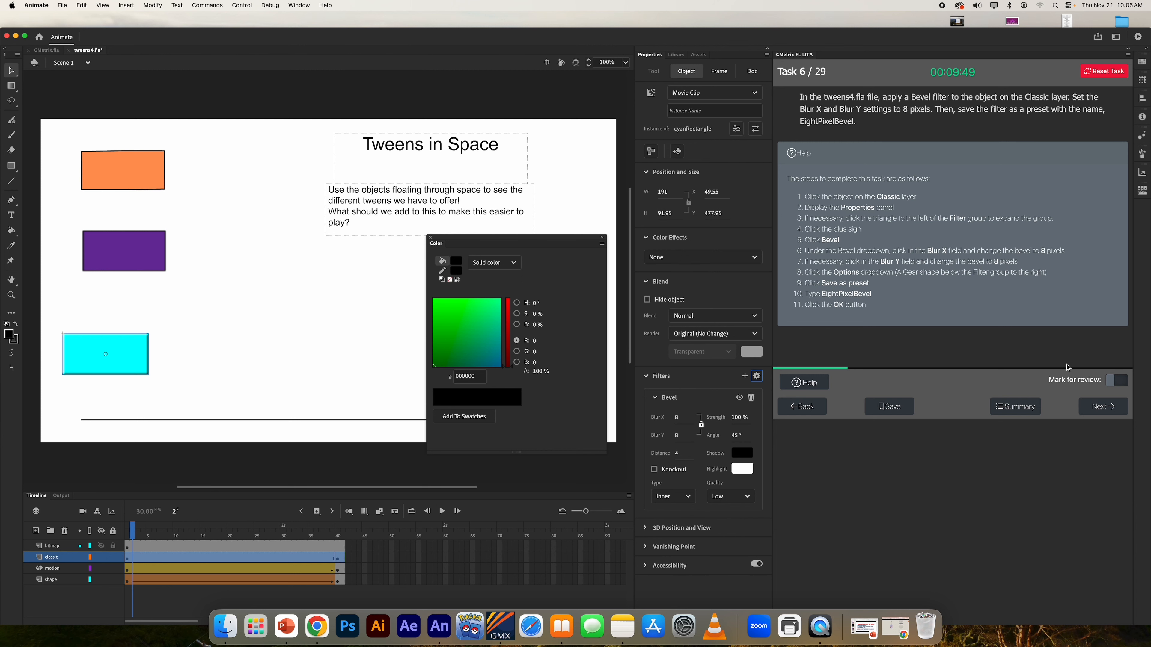
- Submit task 6 and proceed to task 7
left_click(1110, 407)
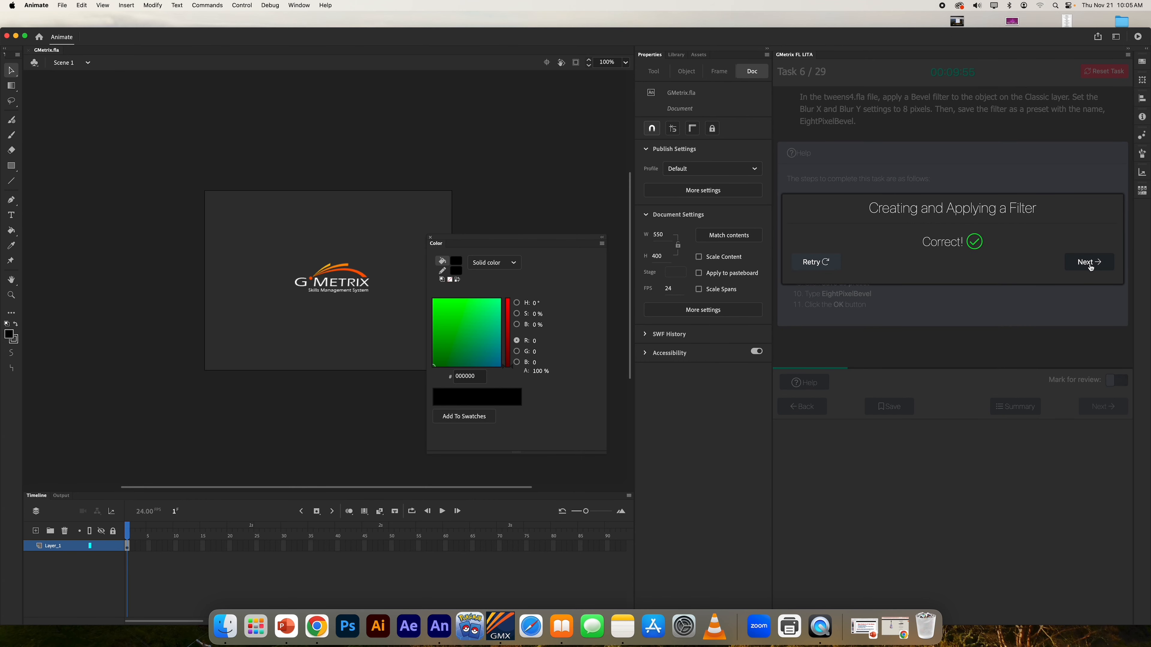
left_click(1091, 267)
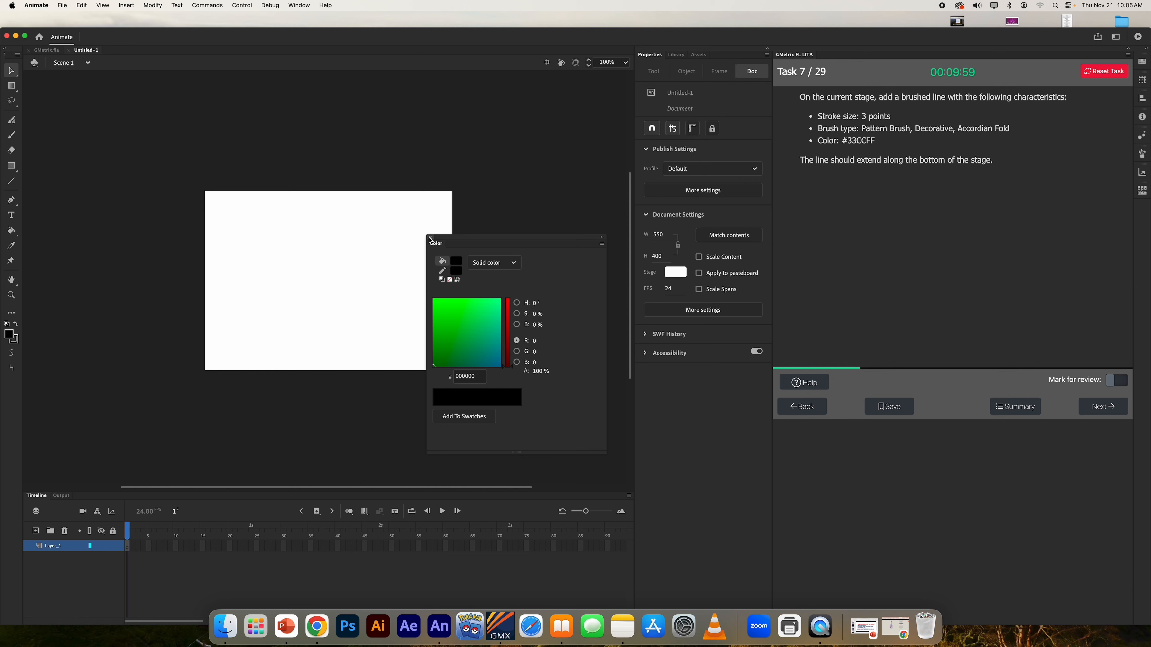
- Close the floating Color panel and display the help for task 7
left_click(430, 238)
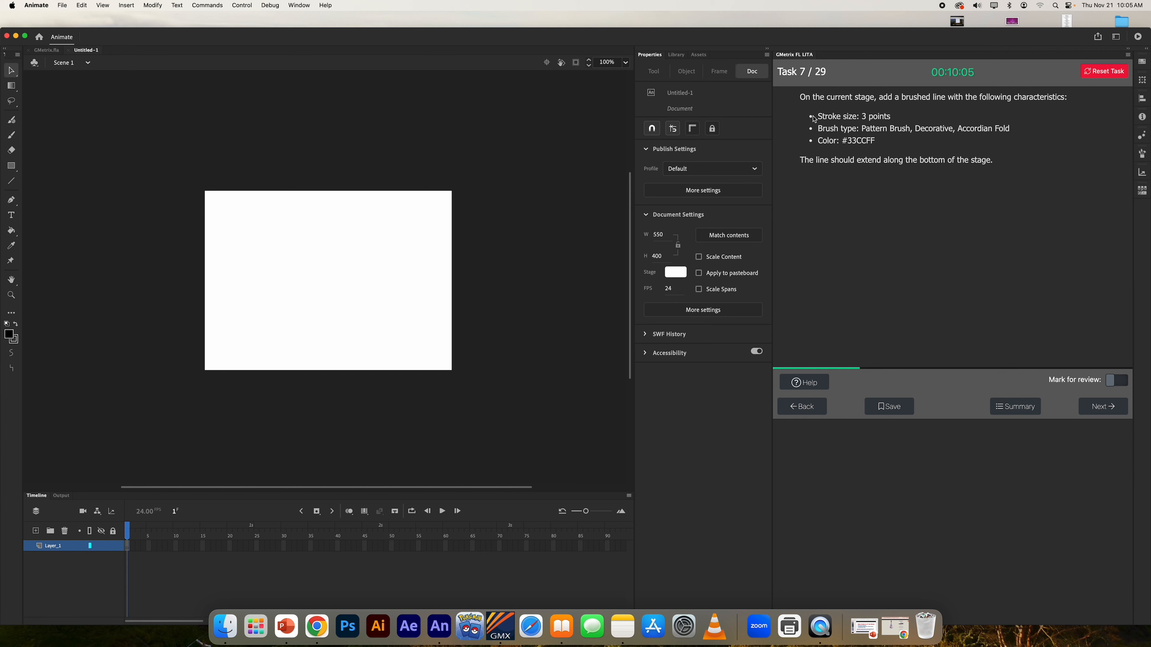
mouse_move(815, 117)
left_mouse_down()
mouse_move(900, 136)
mouse_move(901, 146)
left_mouse_up()
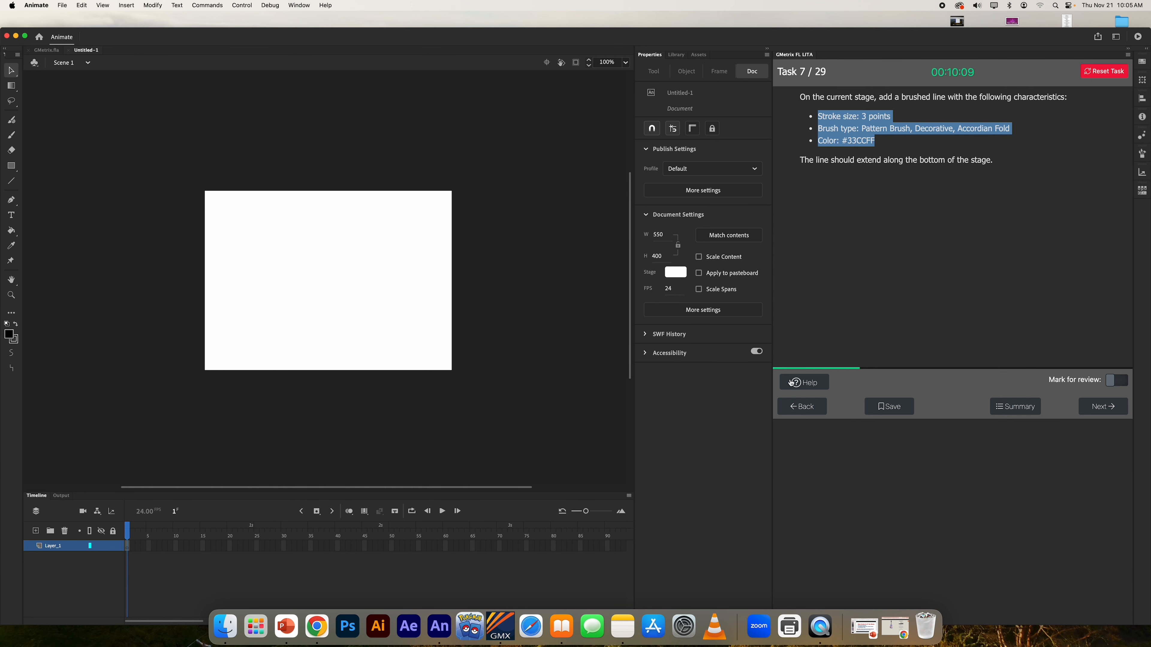
left_click(796, 383)
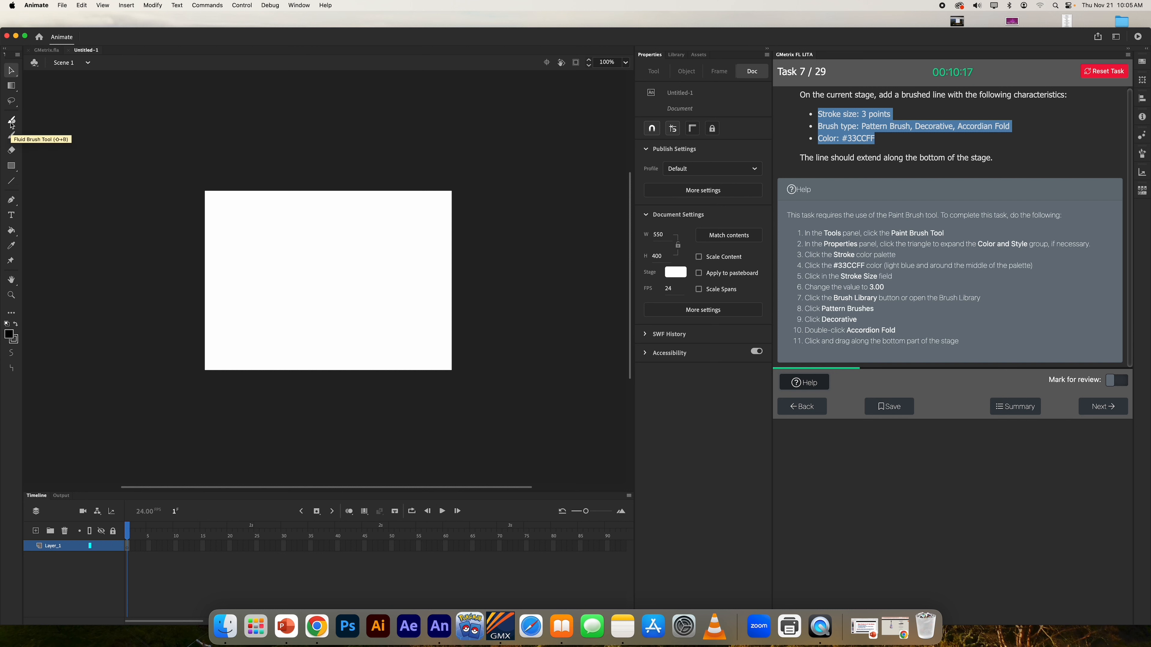
- Add the Paint Brush tool from the extra tools collection to the Tools panel, above the Fluid Brush
left_click(13, 136)
left_click(11, 120)
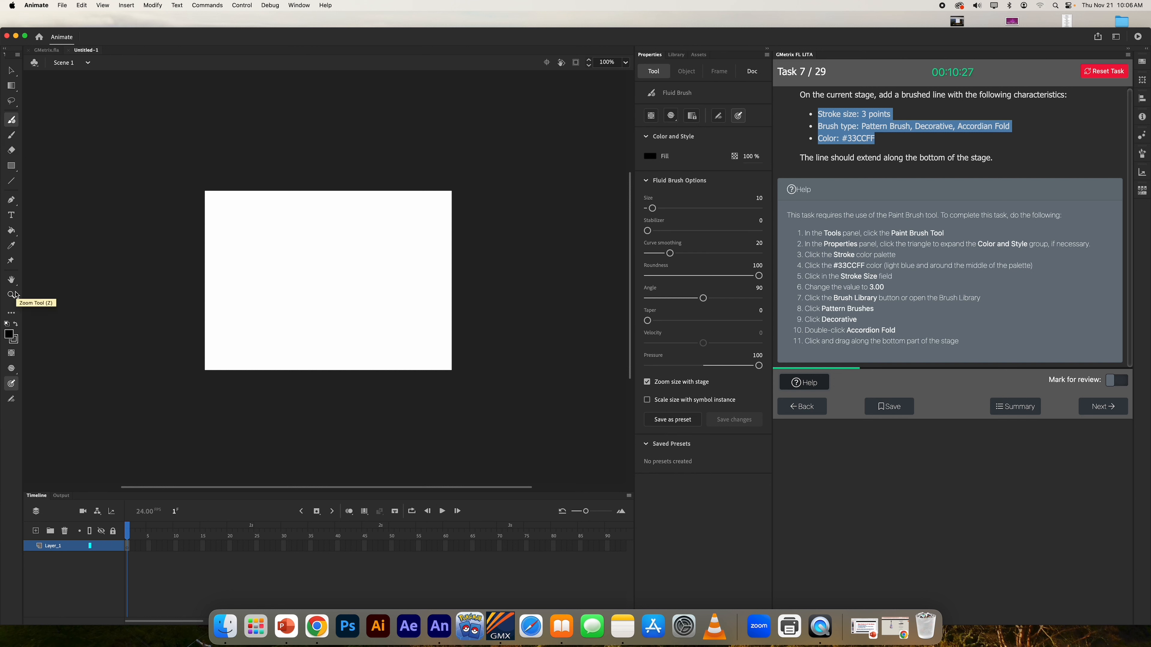
left_click(10, 310)
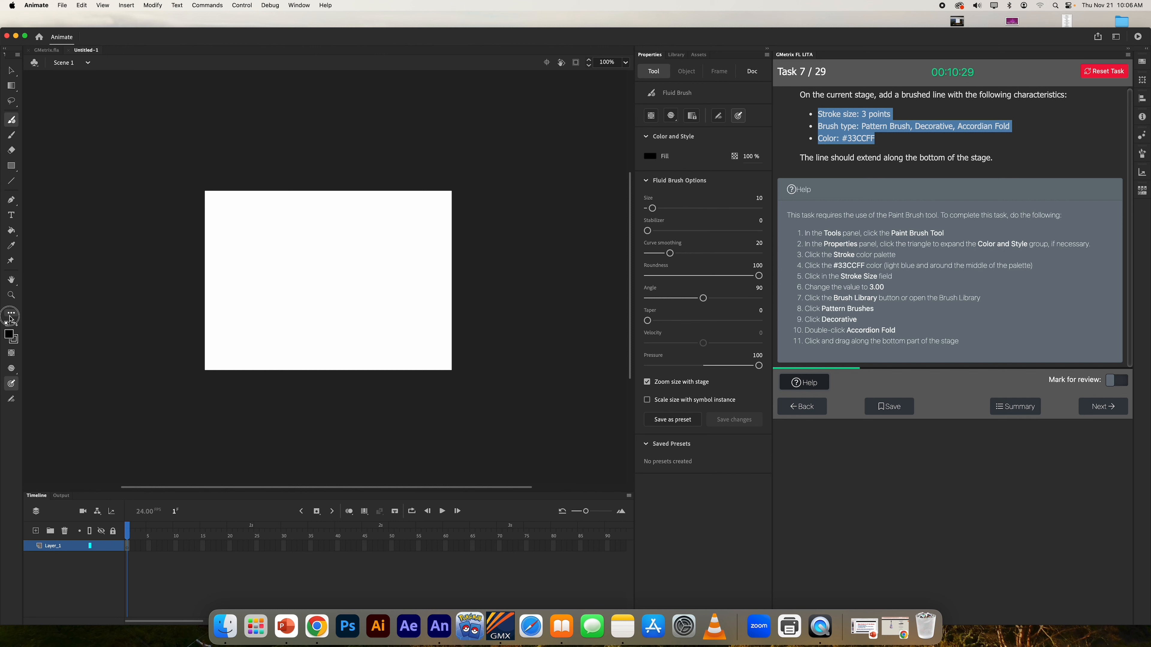
left_click(11, 317)
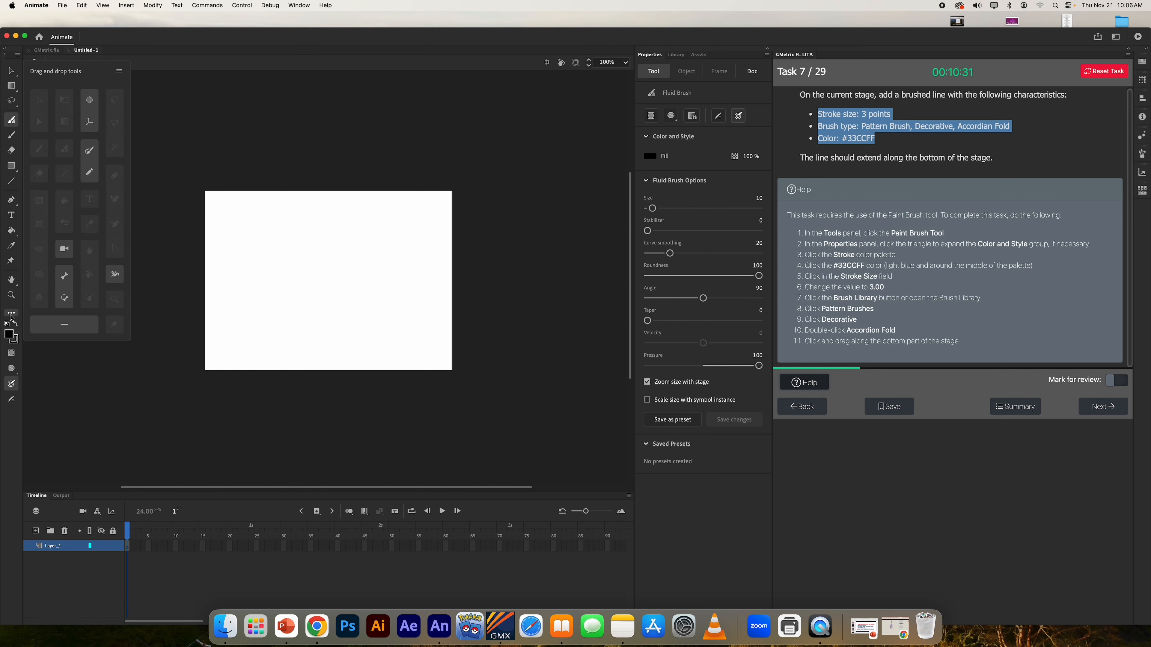
left_click(11, 318)
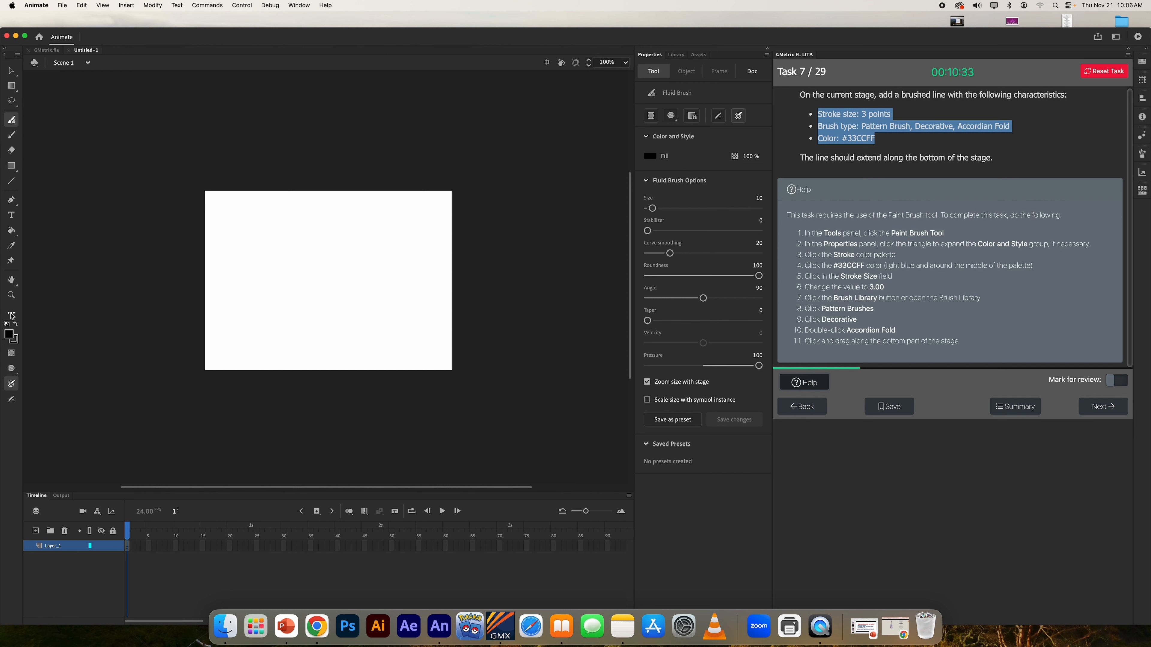
left_click(12, 317)
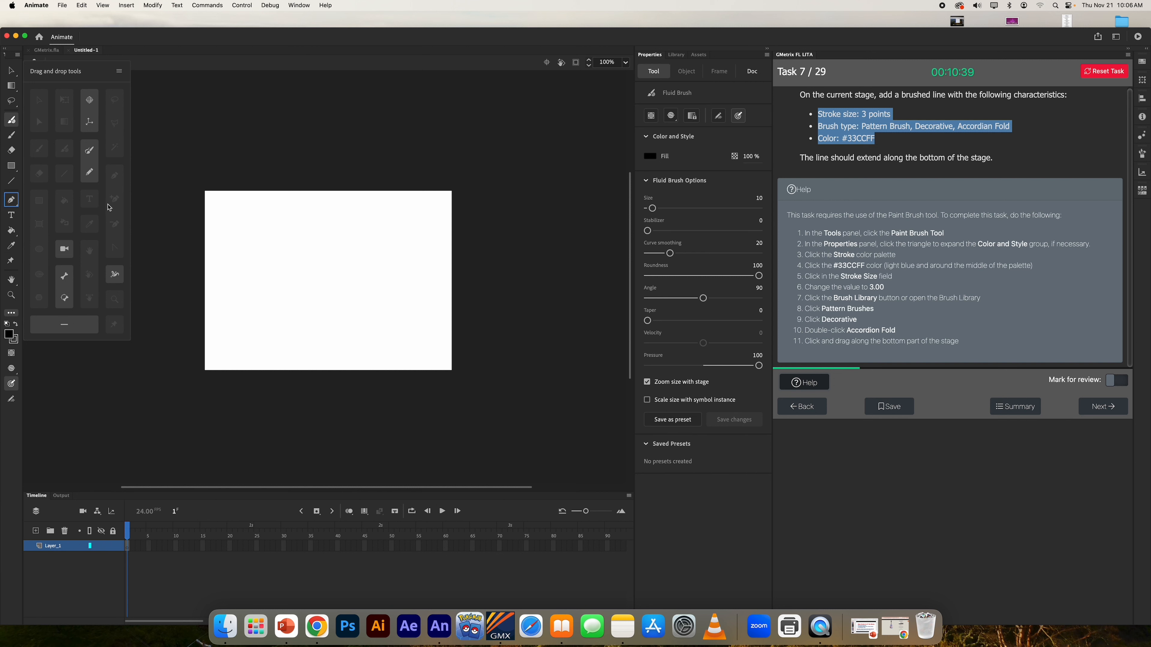
left_click(90, 154)
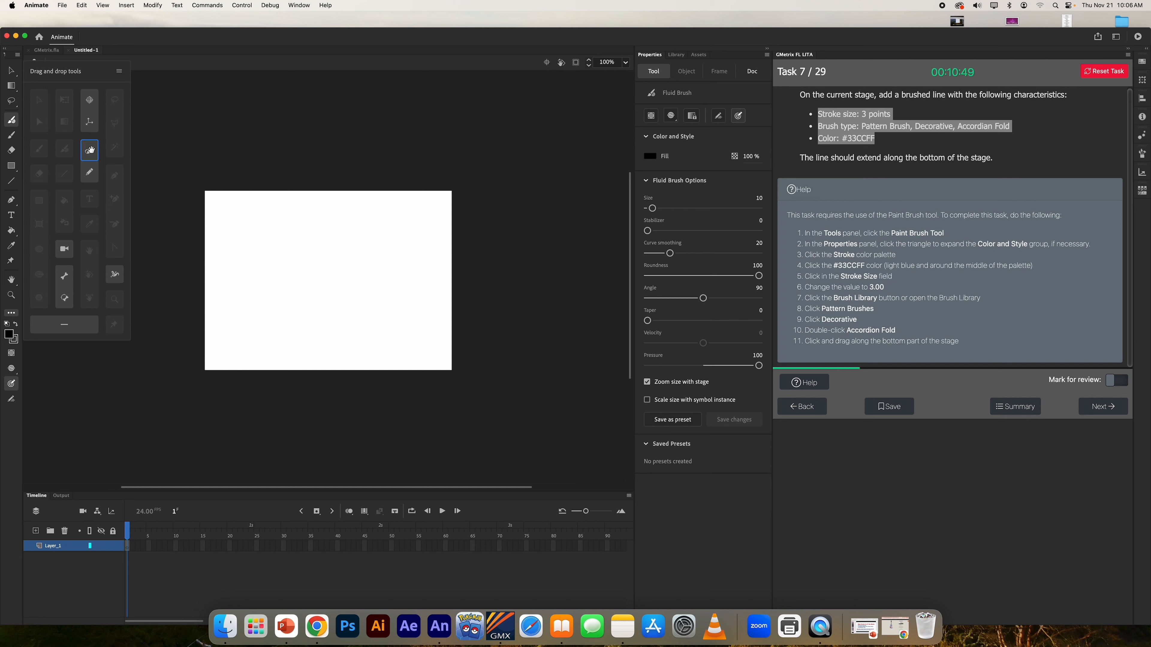
left_click_drag(90, 150, 12, 119)
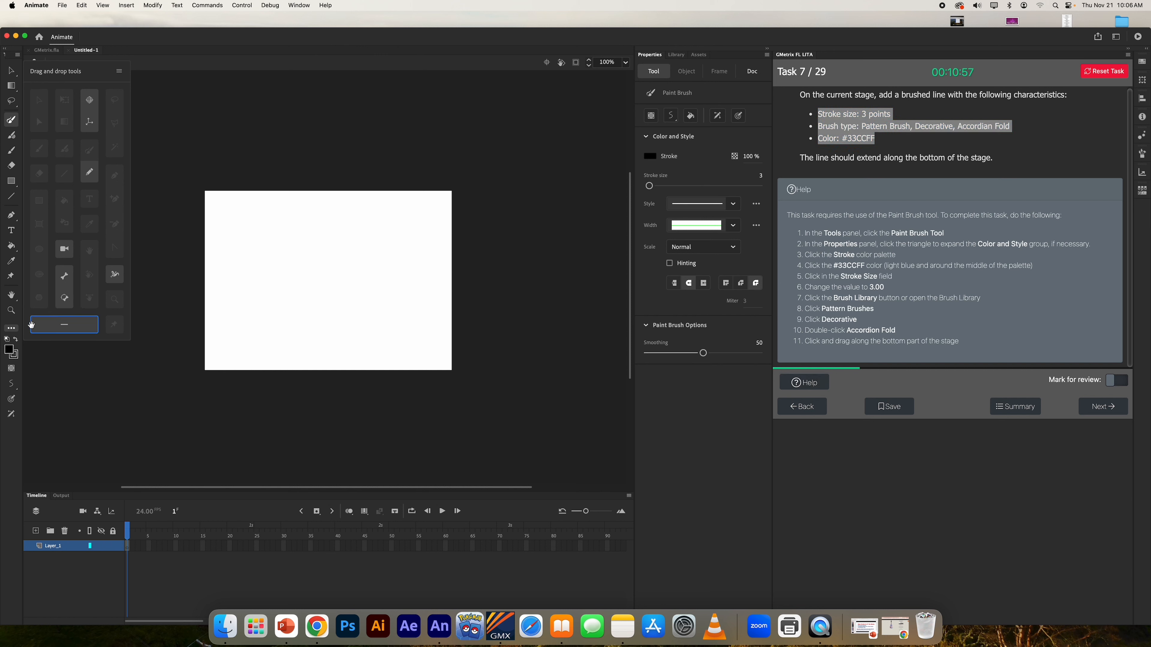
- Close the extra tools collection, then set the Paint Brush stroke color to #33CCF and the stroke size to 3
left_click(11, 327)
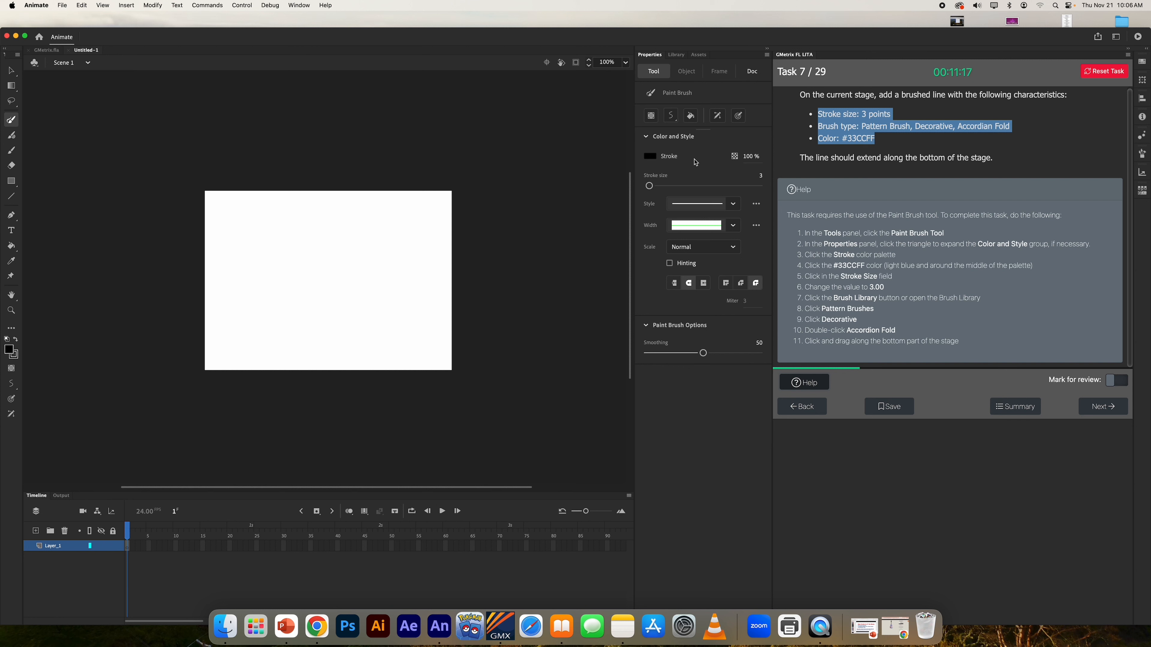
left_click(650, 158)
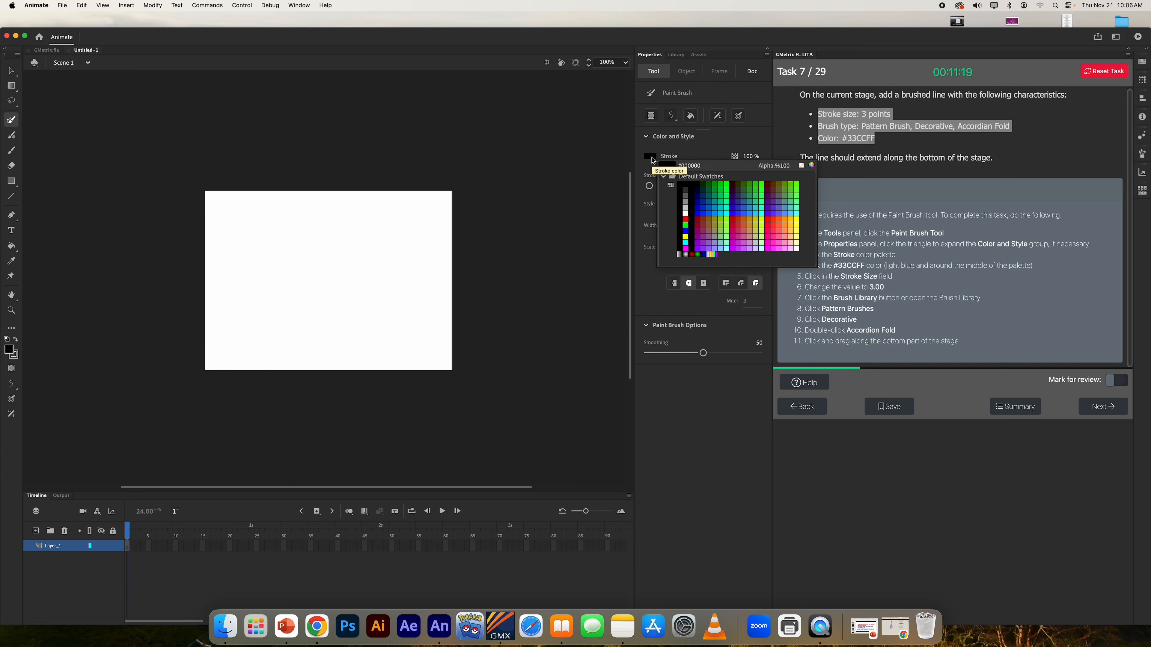
left_click(694, 167)
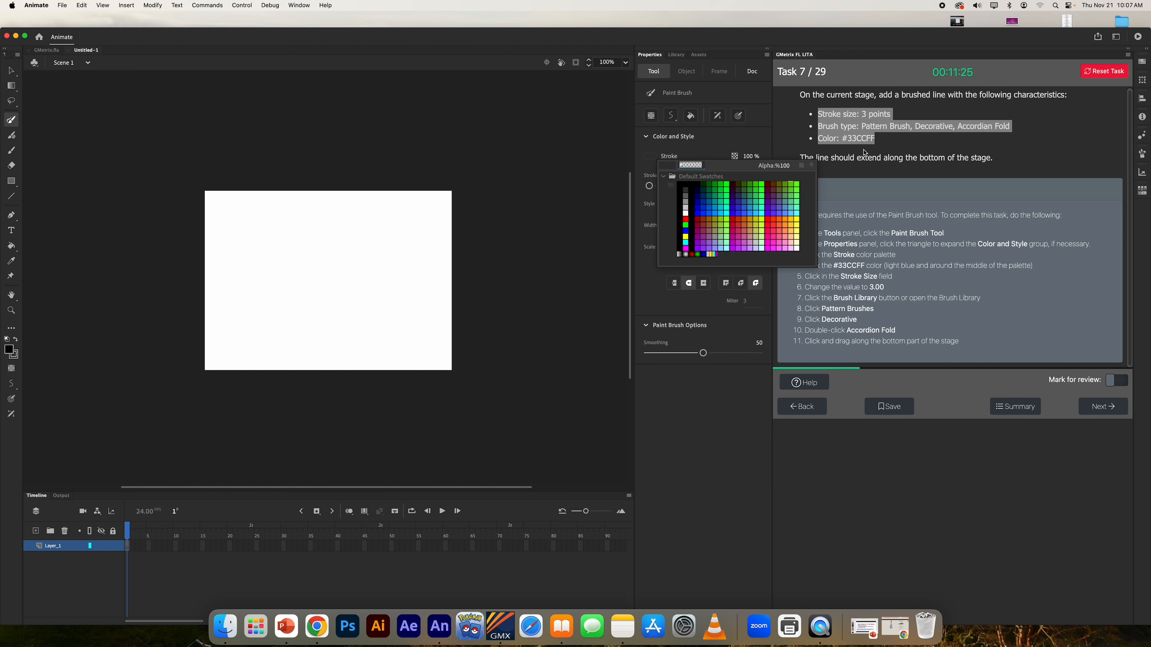
type("#33CCF")
key("Return")
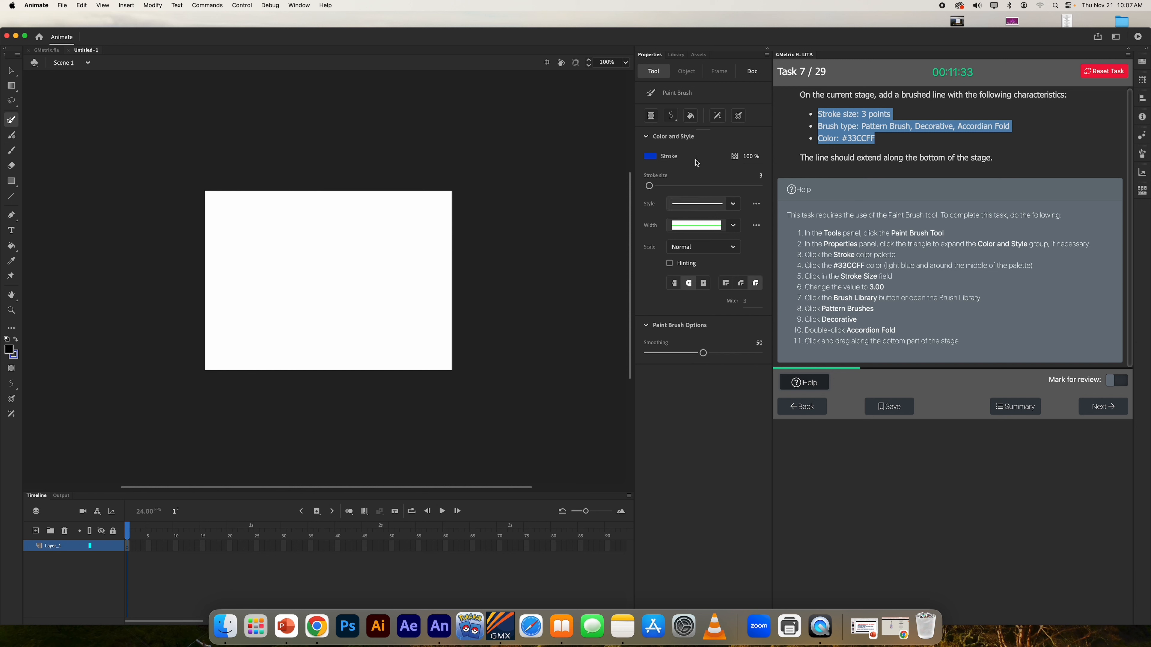
left_click(762, 177)
type("3")
key("Return")
- Open the Brush Library and select Accordian Fold in the Decorative group of Pattern Brushes
left_click(296, 6)
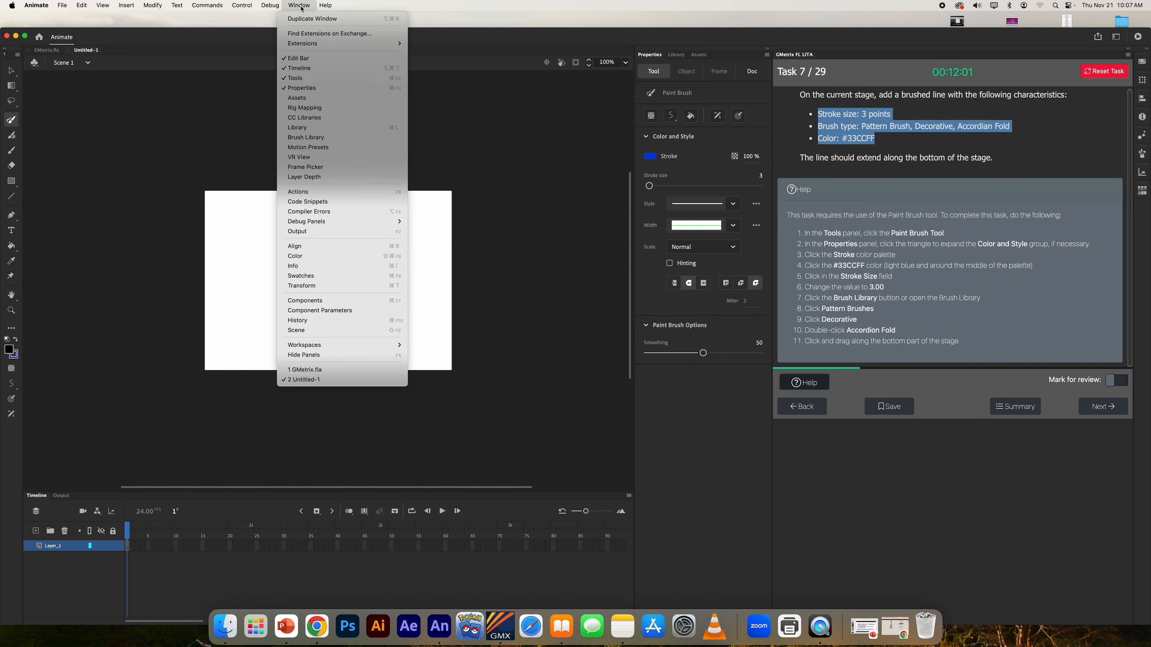
left_click(334, 141)
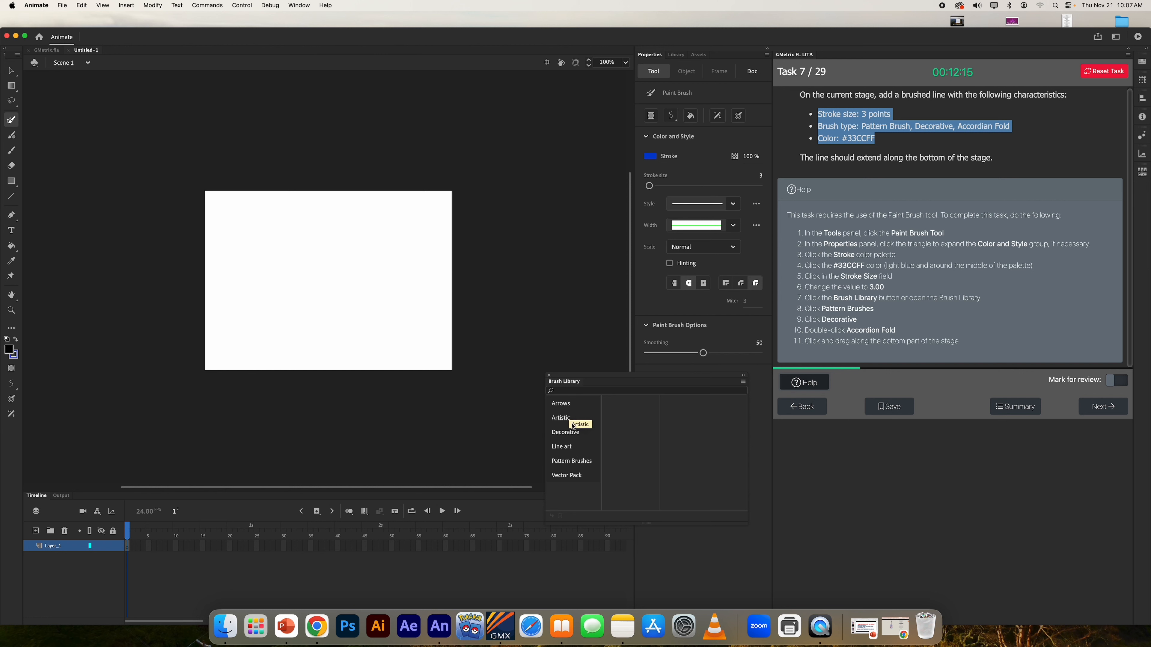
left_click(576, 462)
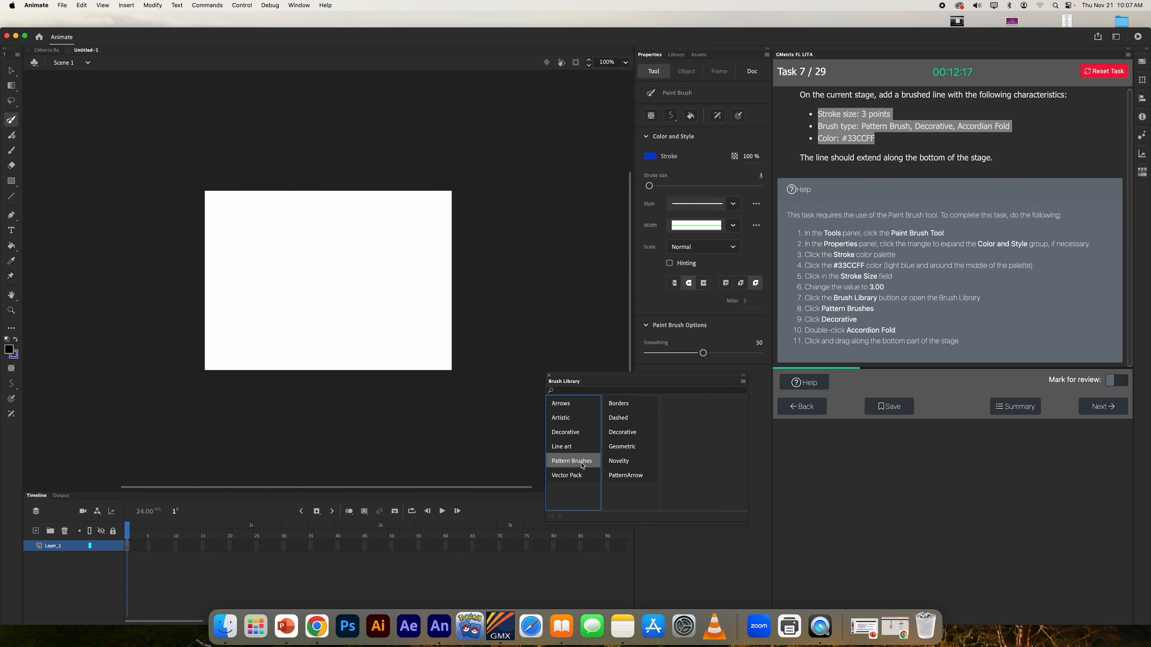
left_click(619, 434)
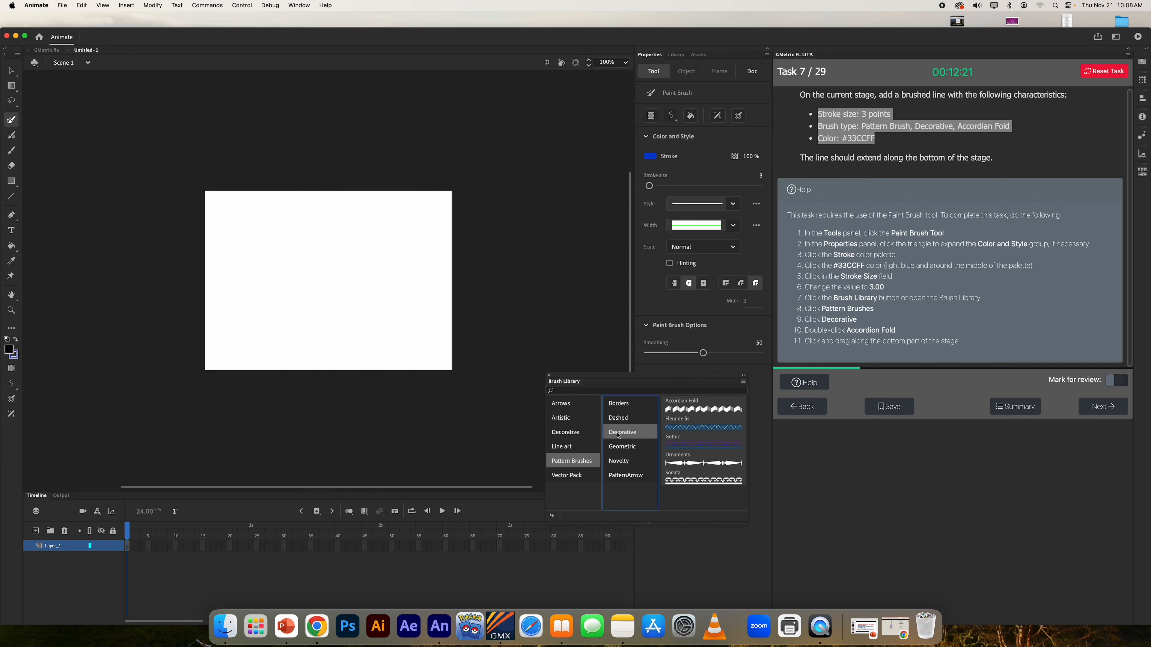
left_click(685, 412)
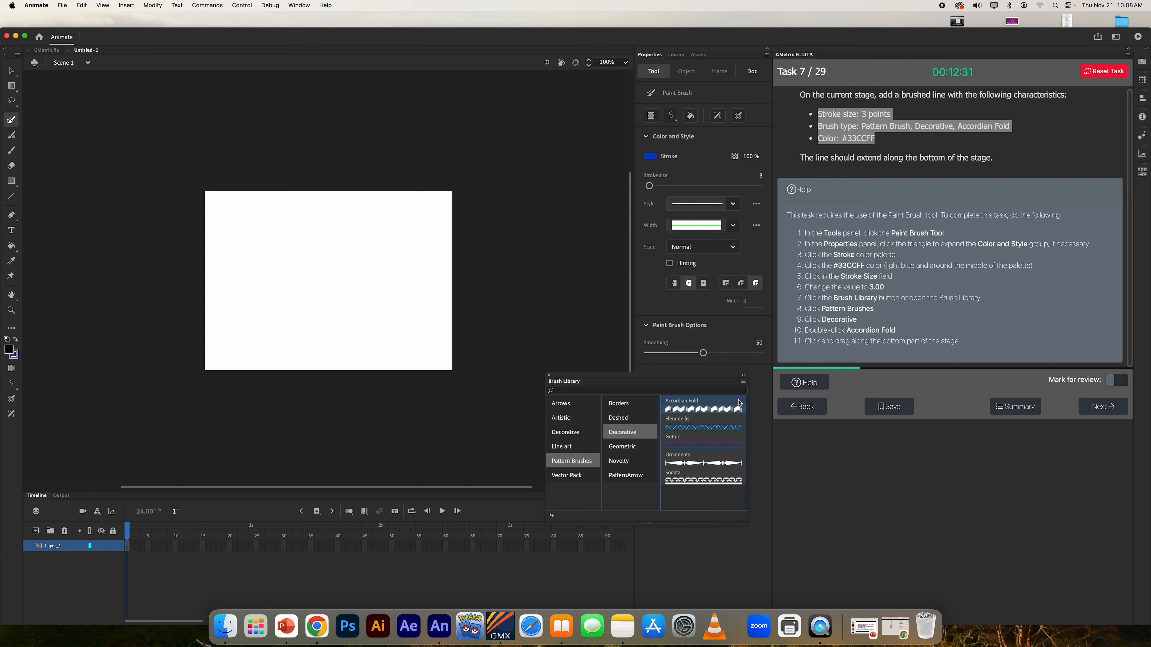
- Paint a freehand line across the lower part of the stage, then submit task 7 and retry it
mouse_move(223, 327)
left_mouse_down()
mouse_move(244, 341)
mouse_move(313, 324)
mouse_move(418, 342)
mouse_move(408, 316)
left_mouse_up()
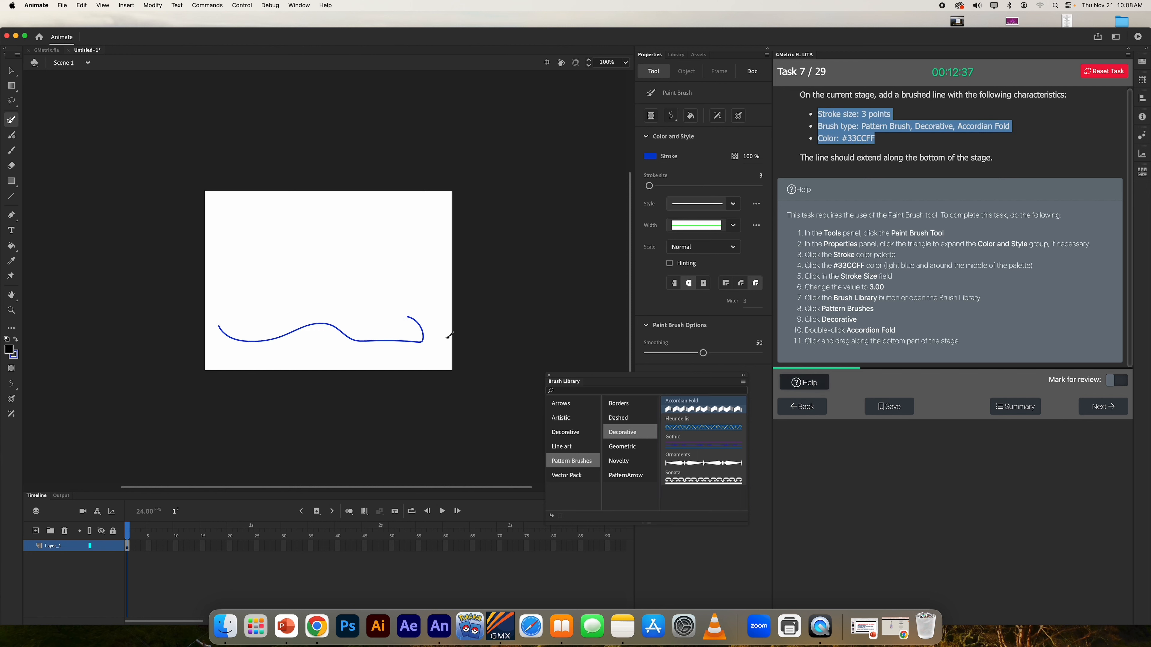
left_click(1106, 413)
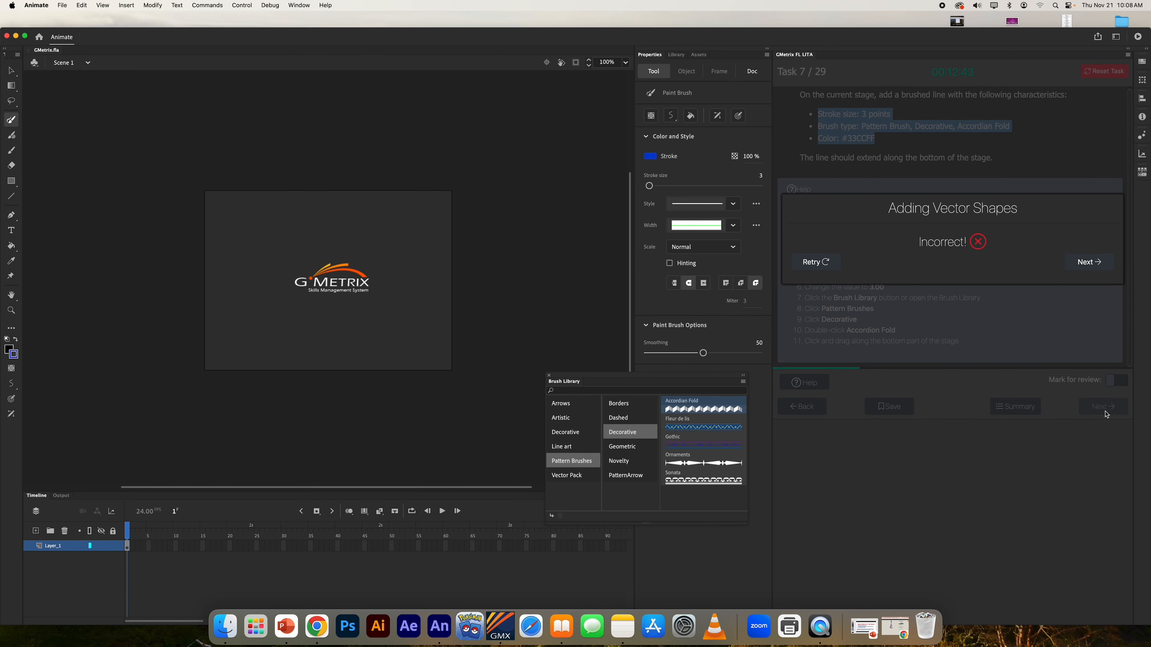
left_click(837, 263)
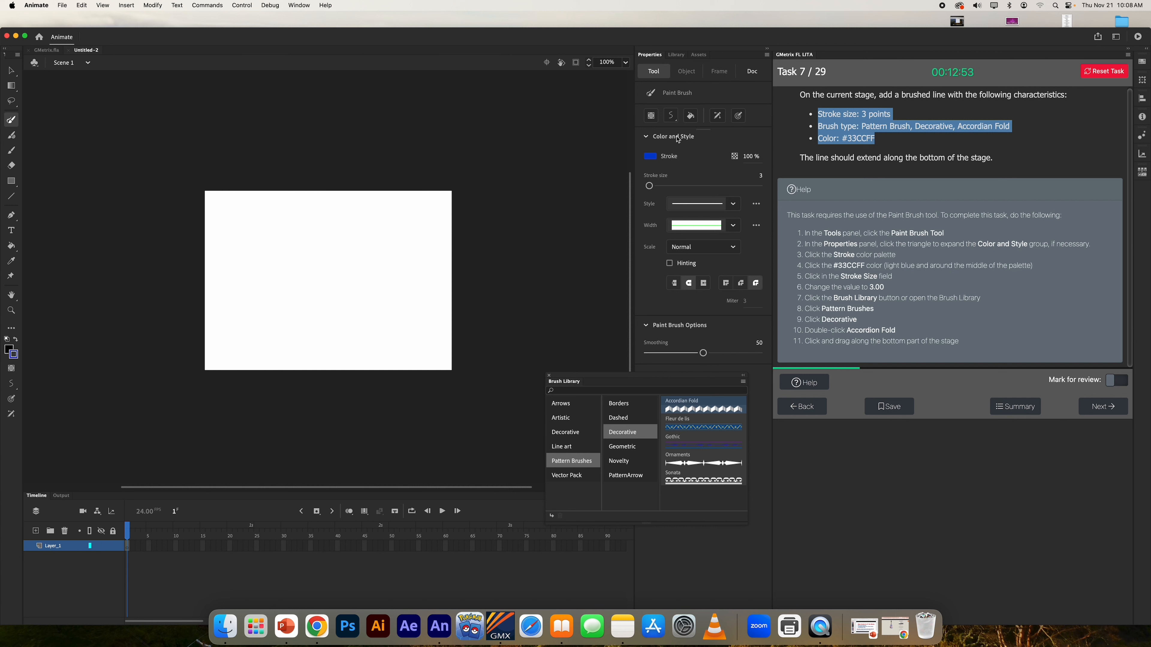
- Check the stroke color and apply the Accordian Fold brush from the Decorative pattern brushes as the stroke style
left_click(650, 156)
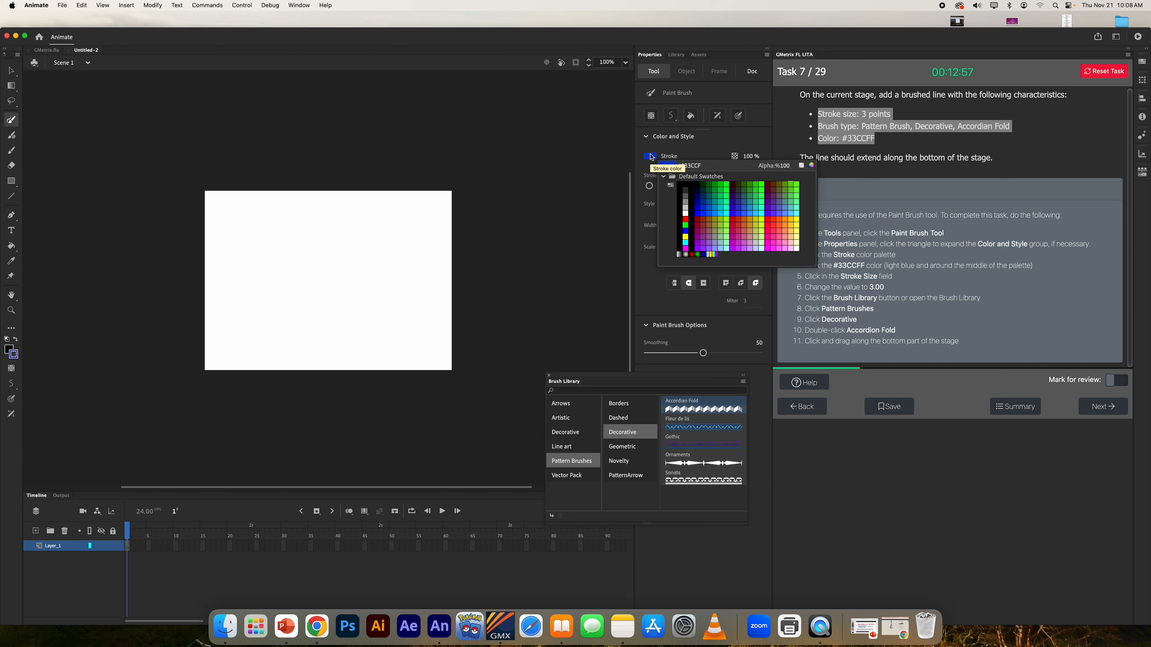
left_click(650, 156)
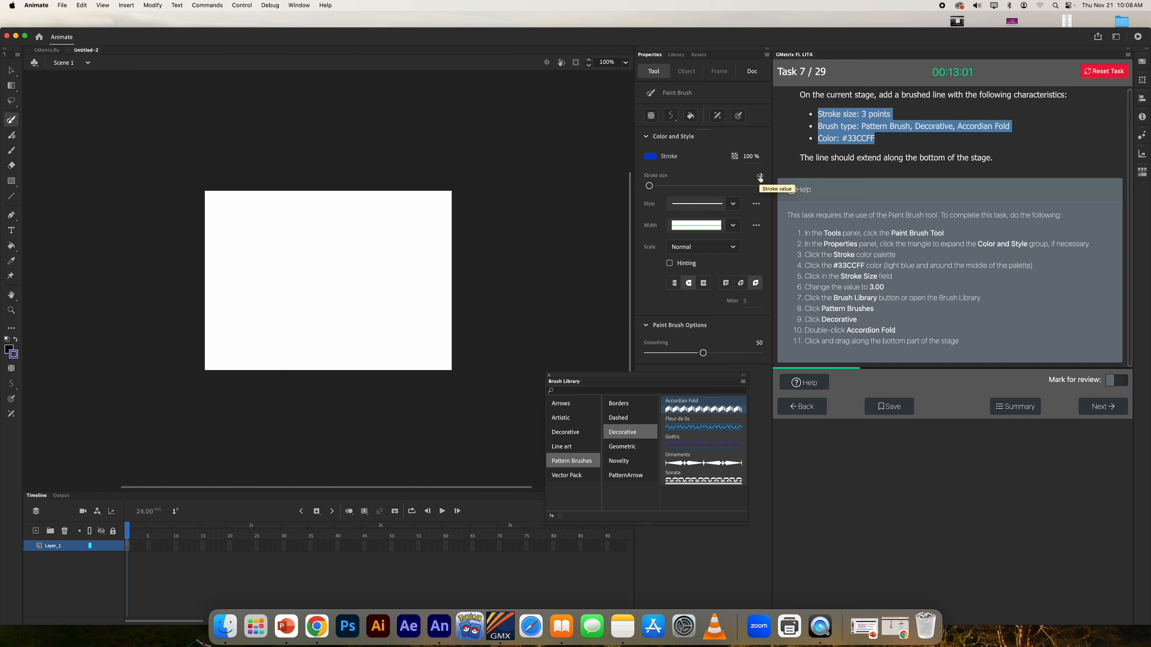
left_click(568, 462)
left_click(623, 432)
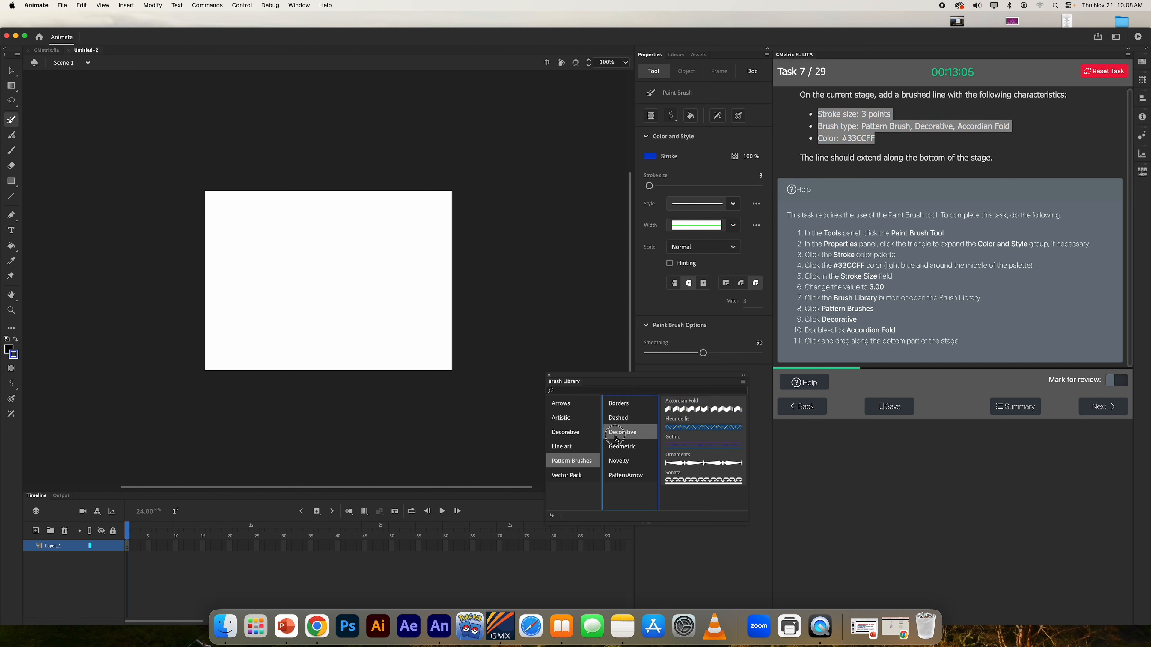
double_click(688, 405)
left_click(707, 408)
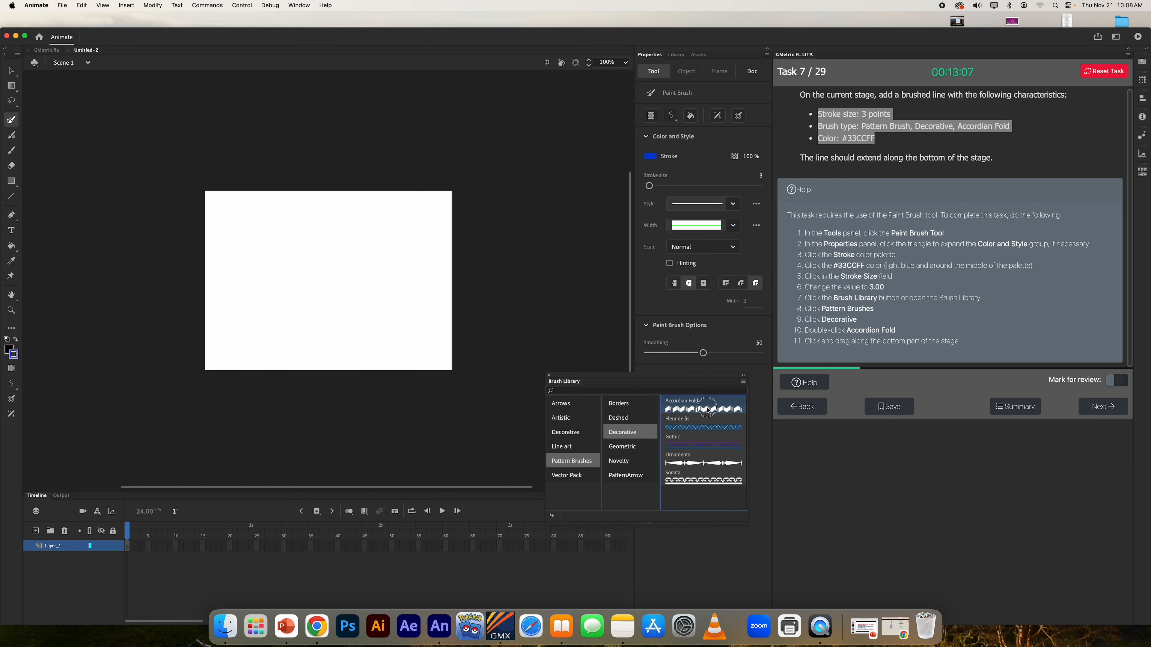
double_click(707, 410)
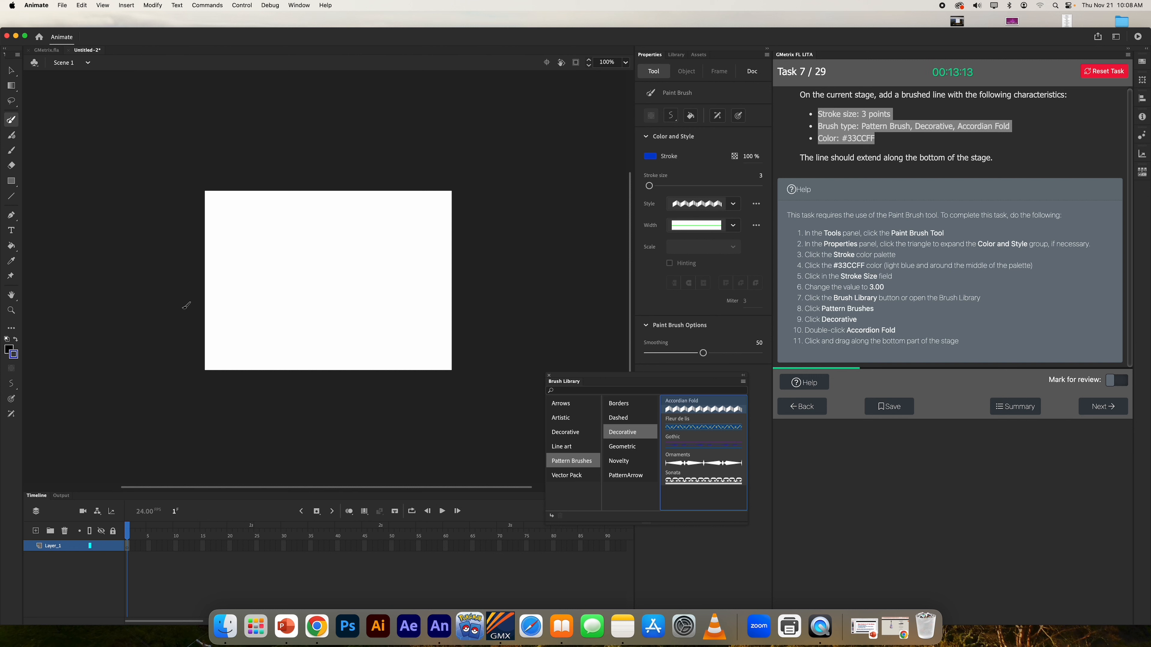
- Paint a wavy Accordian Fold line across the full width of the lower stage, then submit and retry task 7
mouse_move(181, 308)
left_mouse_down()
mouse_move(191, 325)
mouse_move(433, 324)
mouse_move(481, 335)
left_mouse_up()
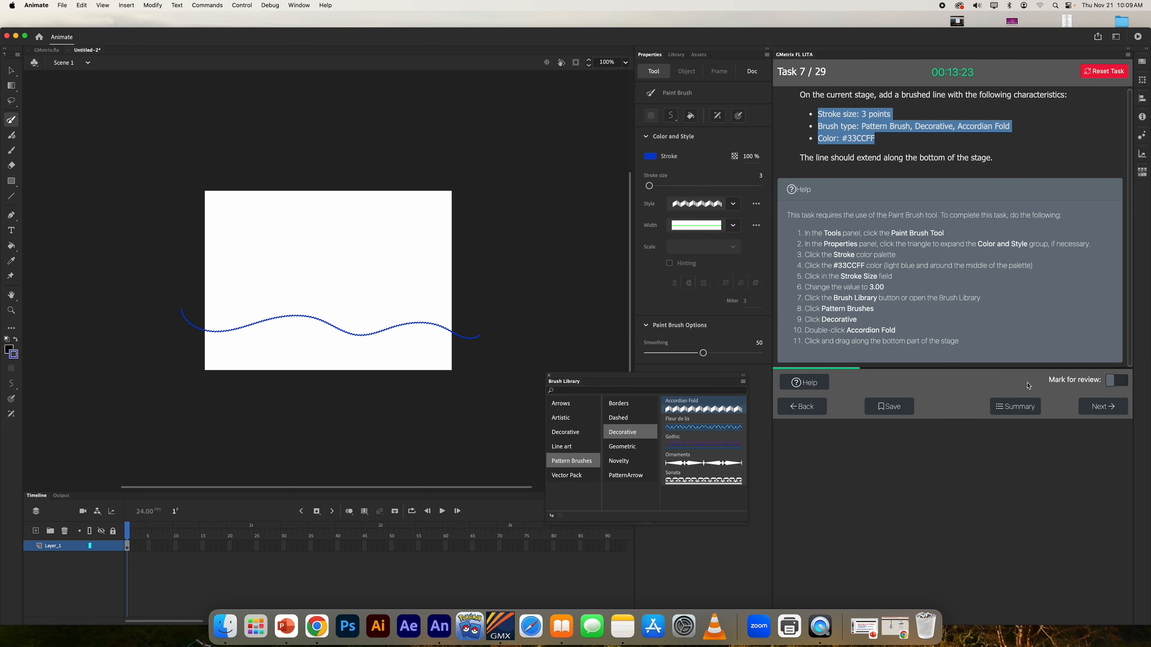
left_click(1105, 407)
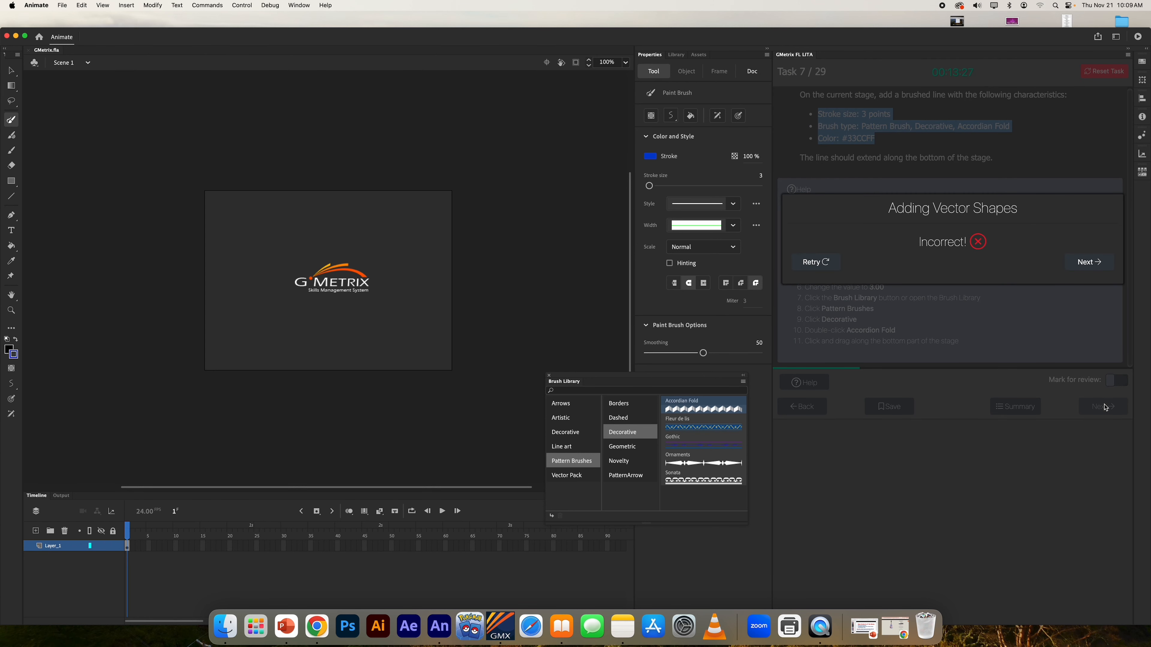
left_click(817, 264)
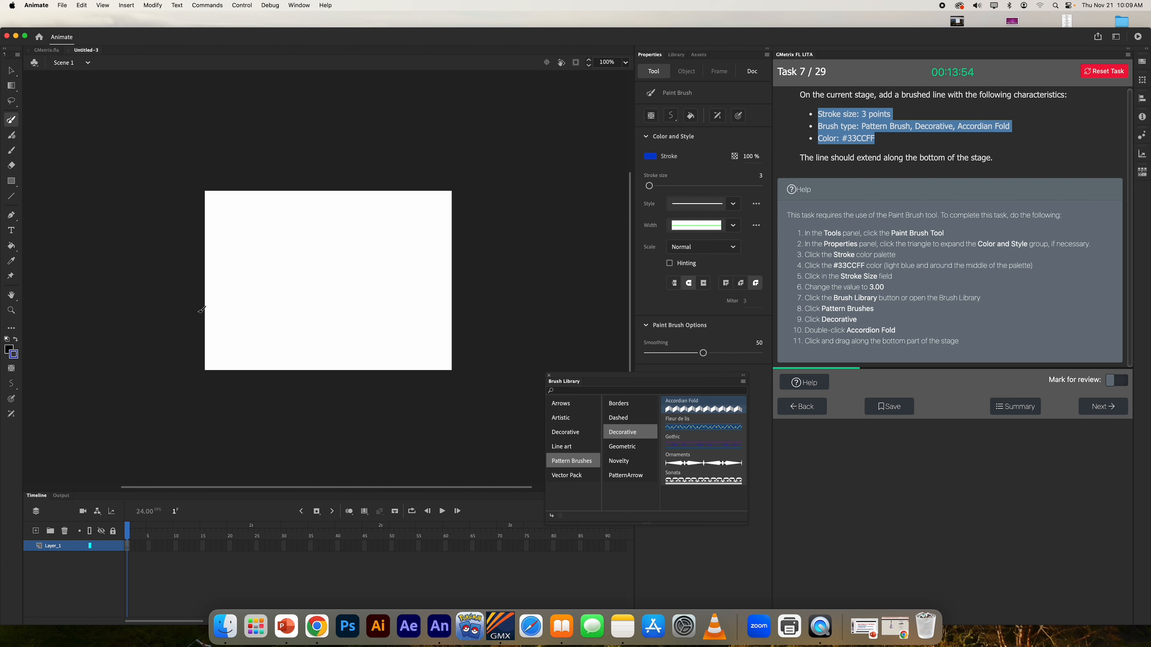
- Undo a plain stroke painted near the bottom of the stage and apply the Accordian Fold brush as the stroke style
mouse_move(200, 303)
left_mouse_down()
mouse_move(410, 314)
mouse_move(471, 334)
mouse_move(210, 350)
mouse_move(202, 330)
mouse_move(317, 338)
left_mouse_up()
key("super+z")
double_click(694, 410)
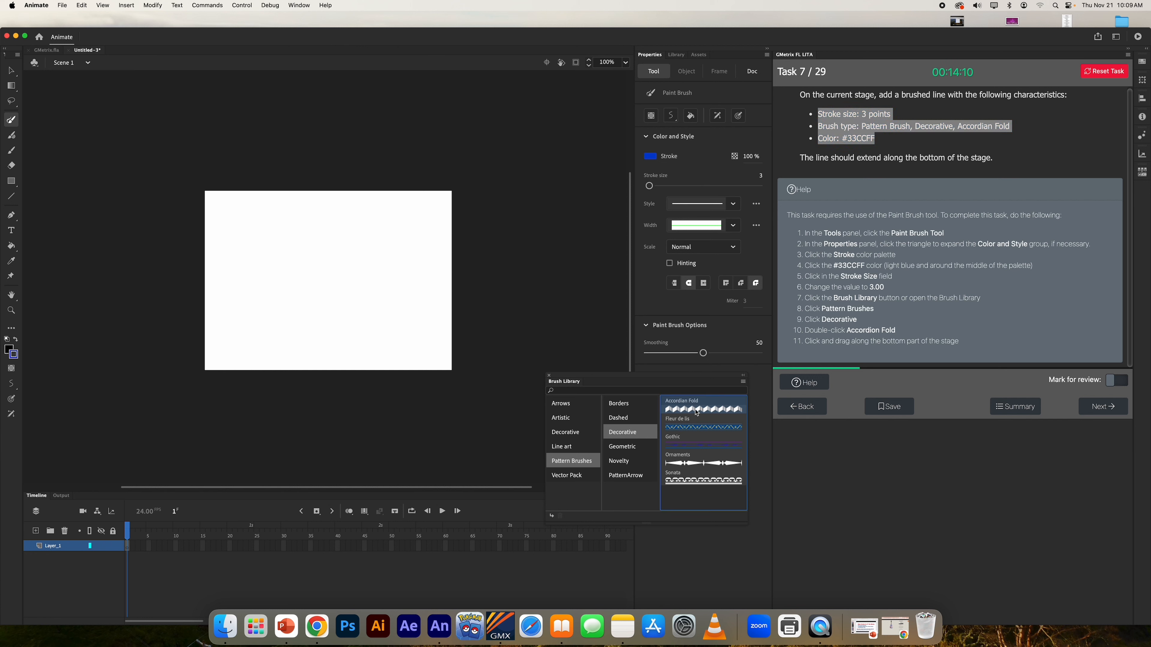
- Paint several wavy Accordian Fold lines back and forth across the bottom of the stage, then submit and retry task 7
mouse_move(193, 309)
left_mouse_down()
mouse_move(365, 326)
mouse_move(450, 361)
left_mouse_up()
mouse_move(455, 300)
left_mouse_down()
mouse_move(392, 334)
mouse_move(297, 340)
mouse_move(185, 368)
mouse_move(217, 348)
mouse_move(335, 364)
mouse_move(399, 357)
mouse_move(453, 337)
mouse_move(397, 315)
mouse_move(175, 340)
left_mouse_up()
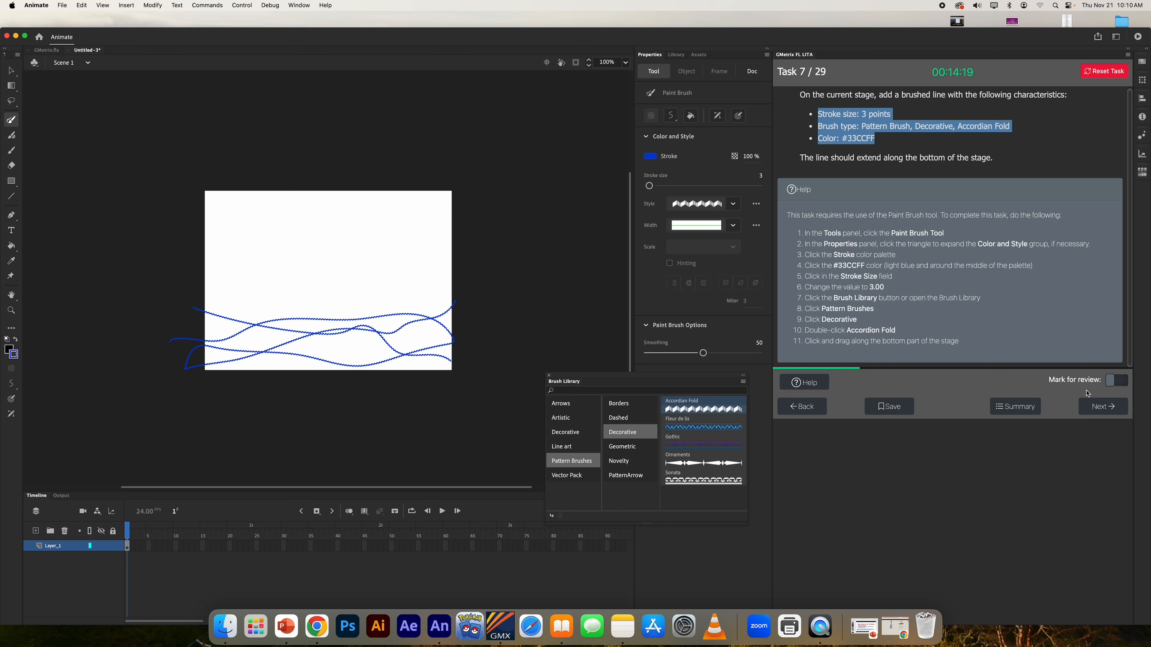
left_click(1096, 408)
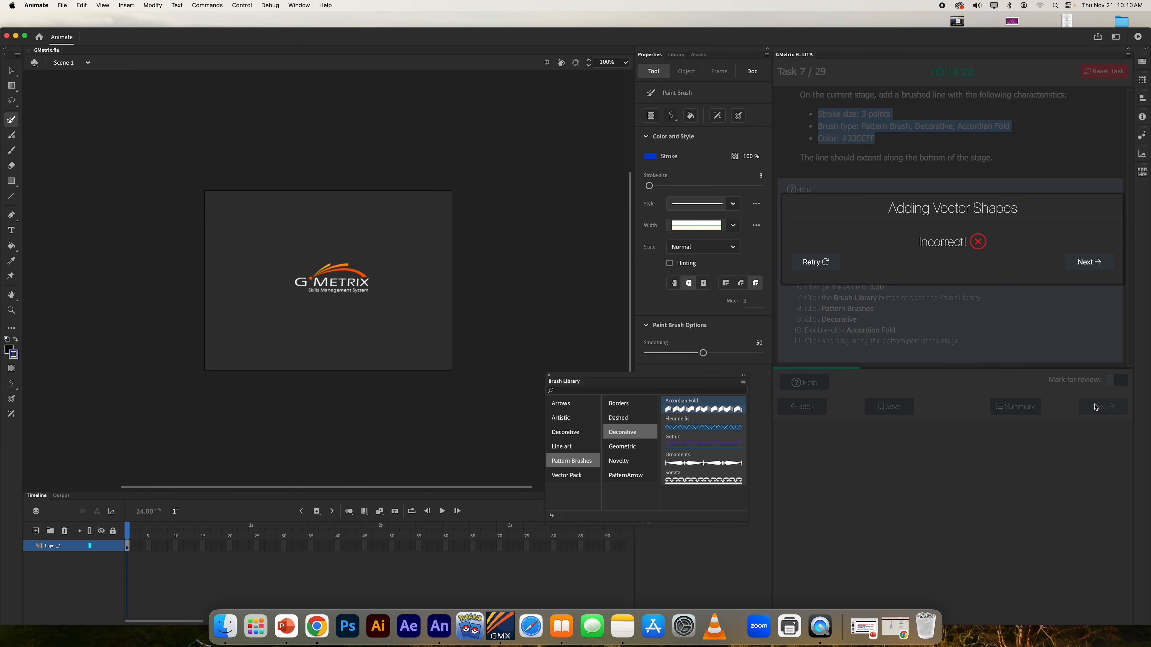
left_click(815, 267)
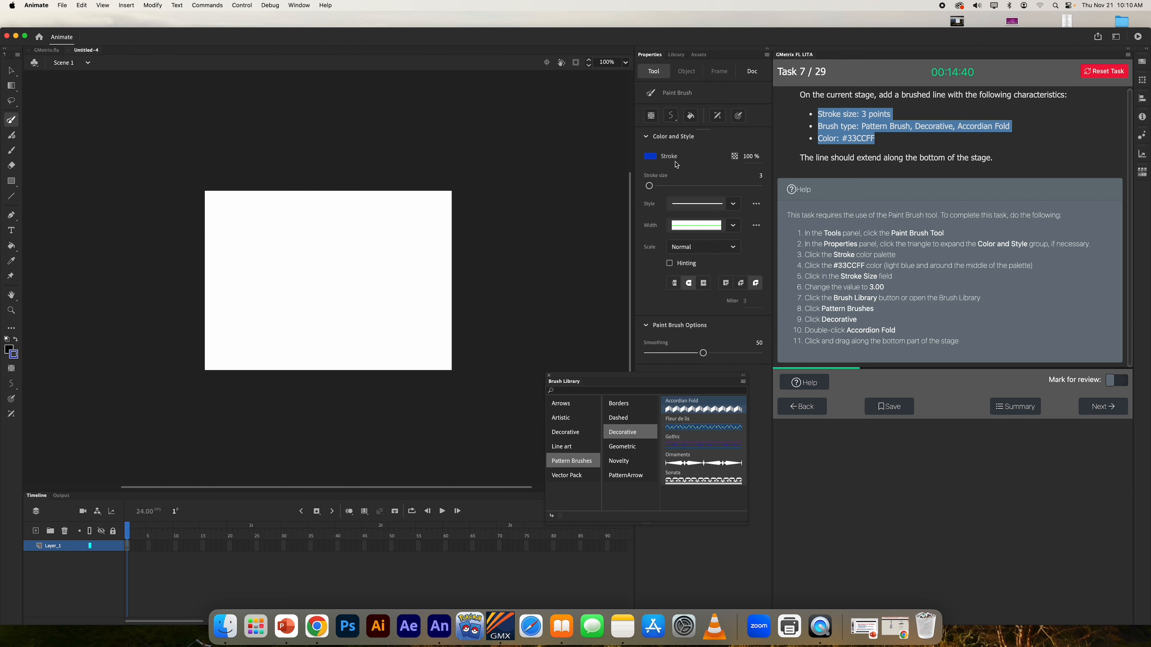
- Set the Paint Brush stroke color to #33CCFF and the stroke size to 3
left_click(648, 158)
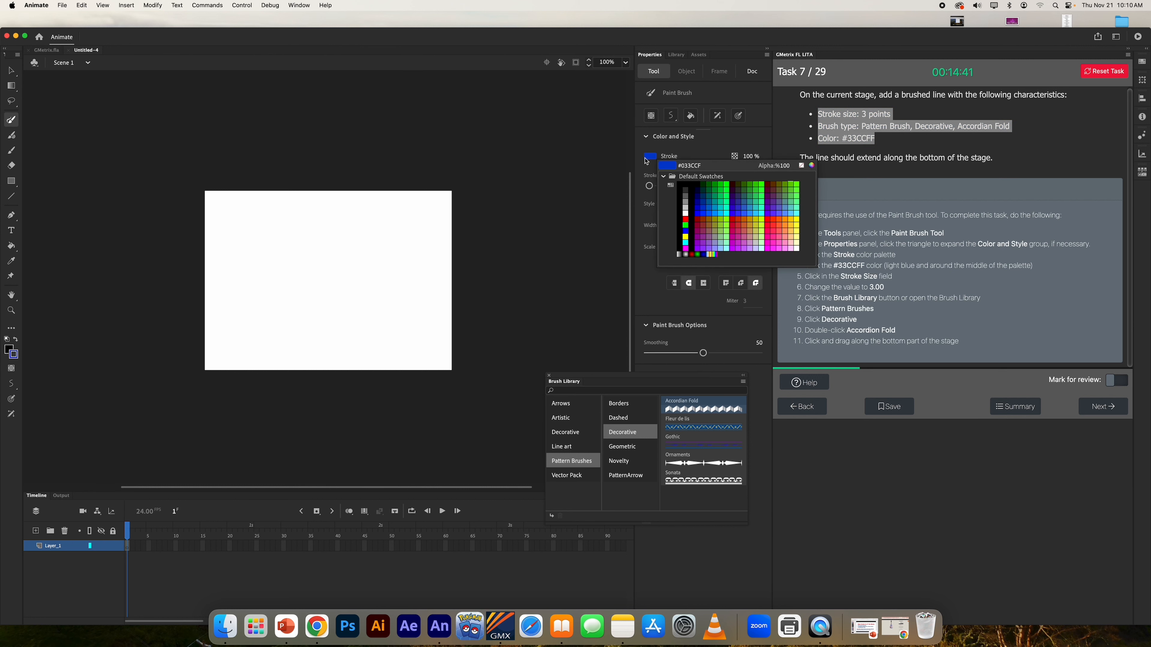
left_click(692, 166)
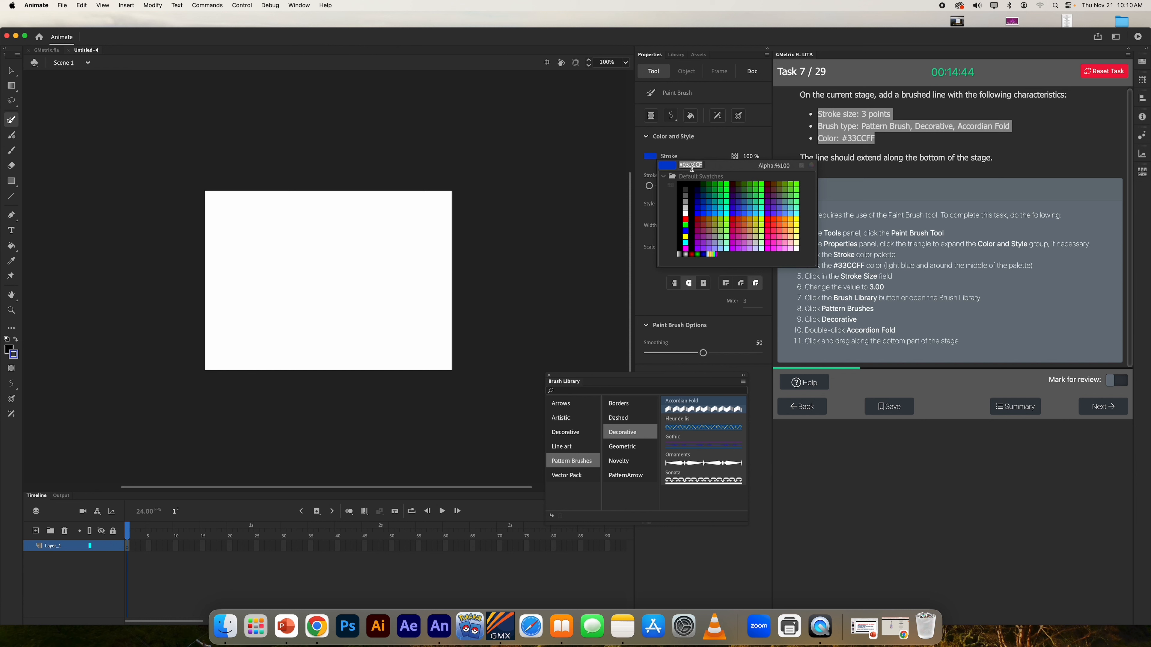
type("33CCFF")
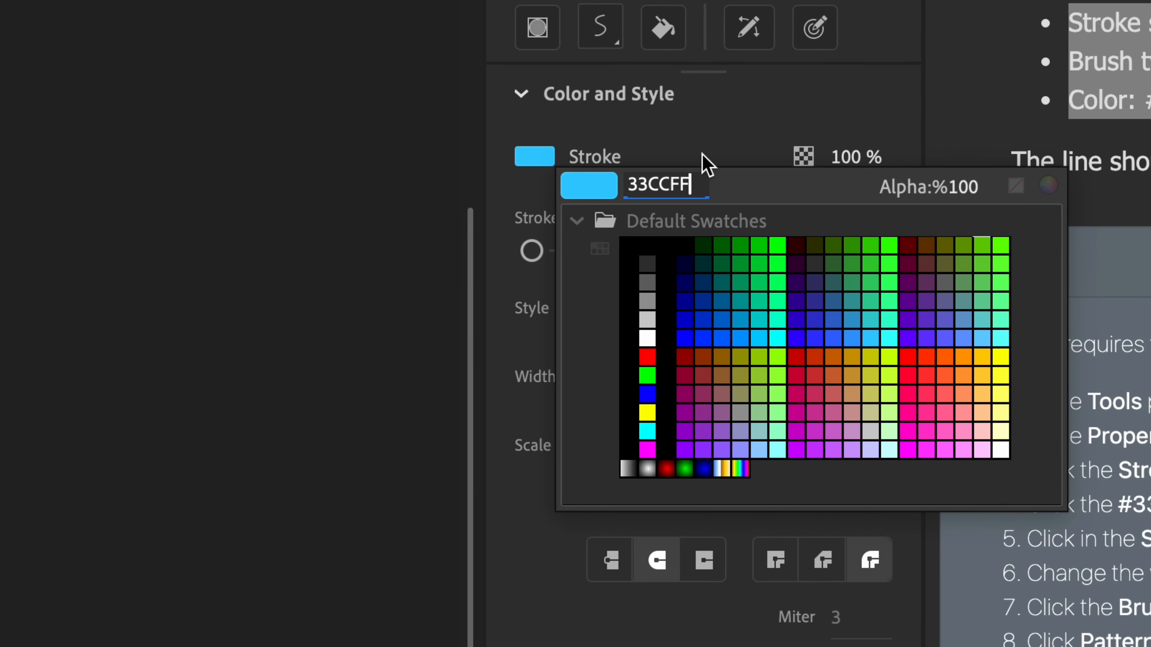
key("Return")
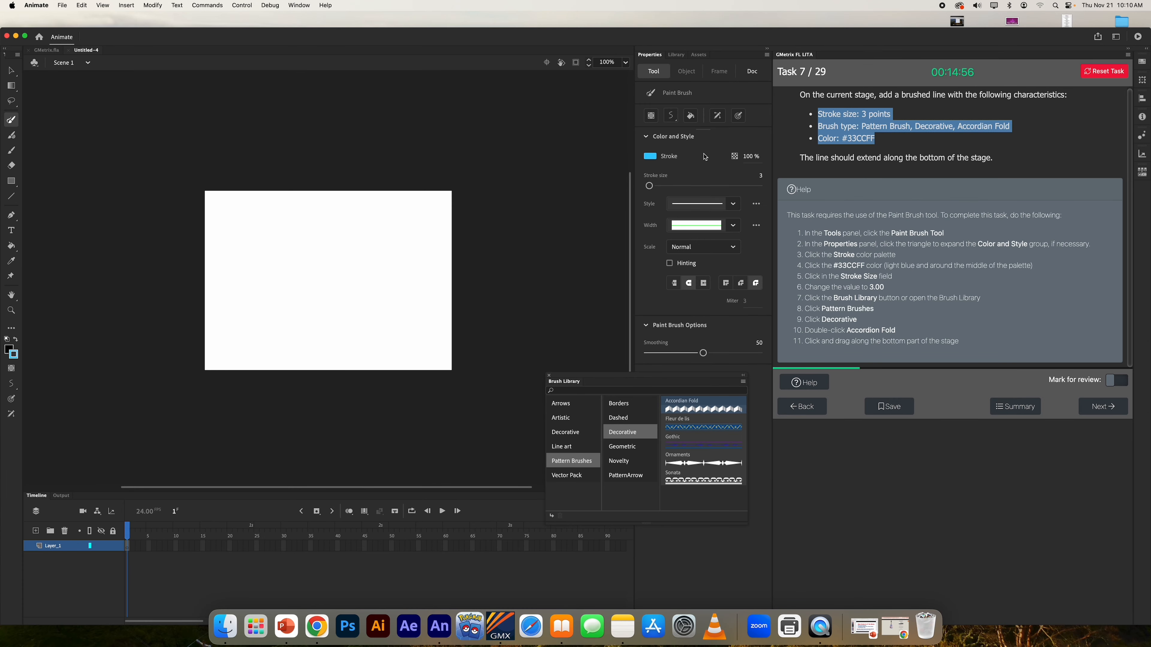
scroll(736, 186, "down", 1)
left_click(762, 176)
type("3")
key("Return")
- Select the Accordian Fold brush in the Decorative group of Pattern Brushes
left_click(562, 466)
left_click(621, 434)
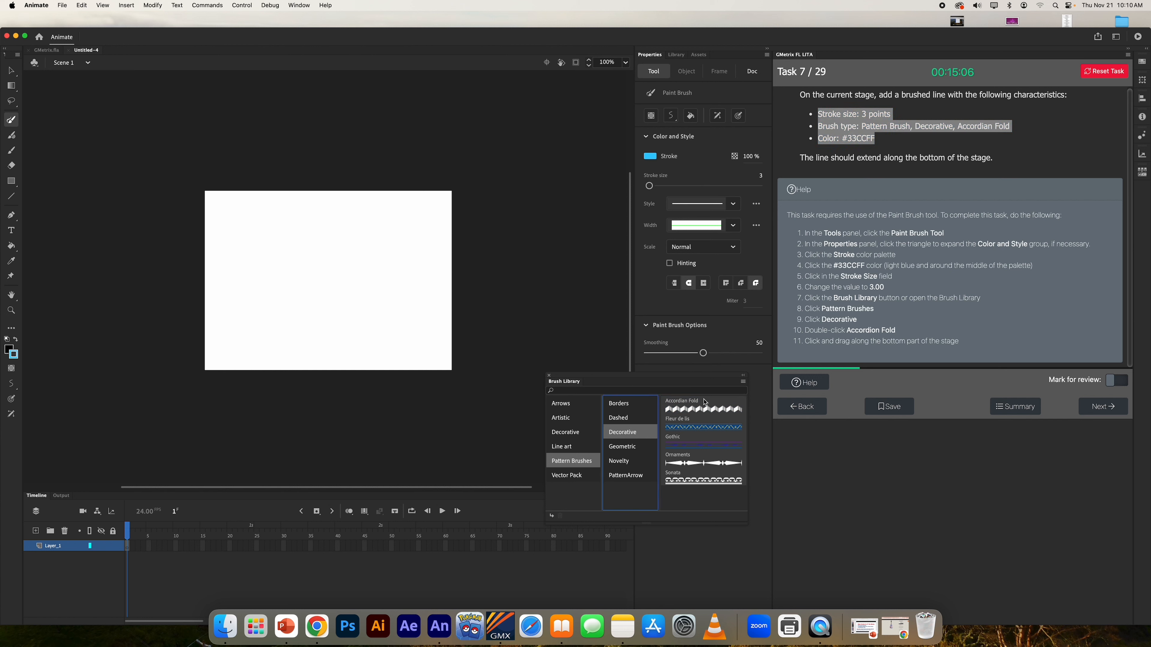
left_click(705, 410)
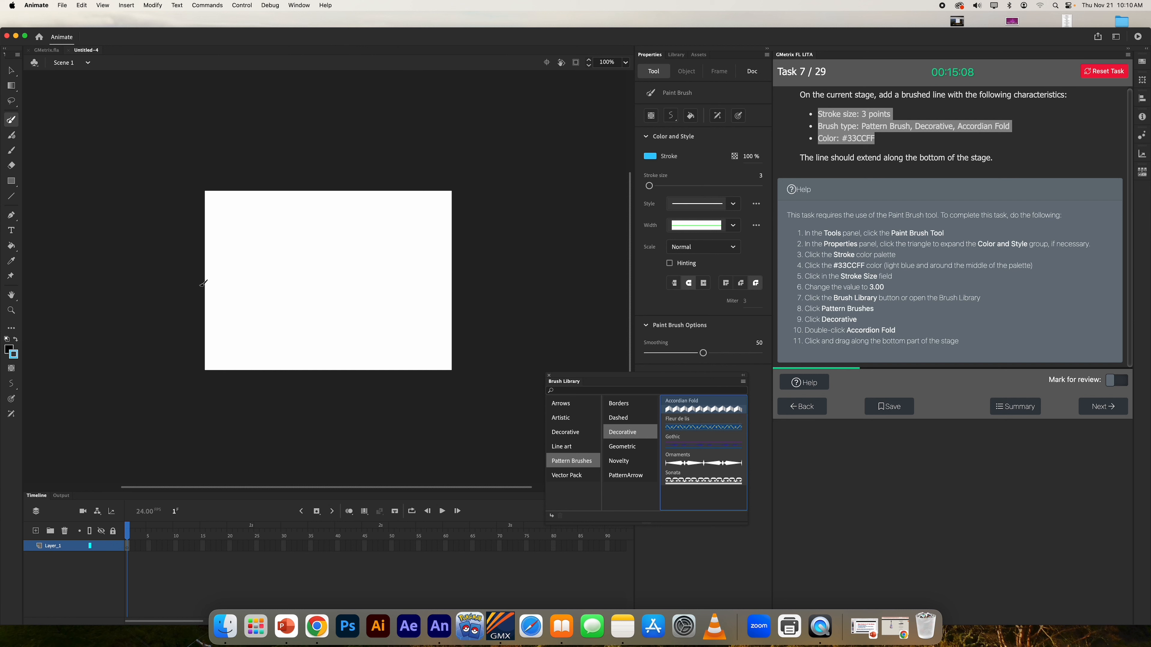
- Try painting brushed lines across the lower stage, reselecting Accordian Fold between strokes, and undo all of the strokes
mouse_move(204, 308)
left_mouse_down()
mouse_move(231, 325)
mouse_move(366, 314)
mouse_move(482, 334)
mouse_move(164, 343)
left_mouse_up()
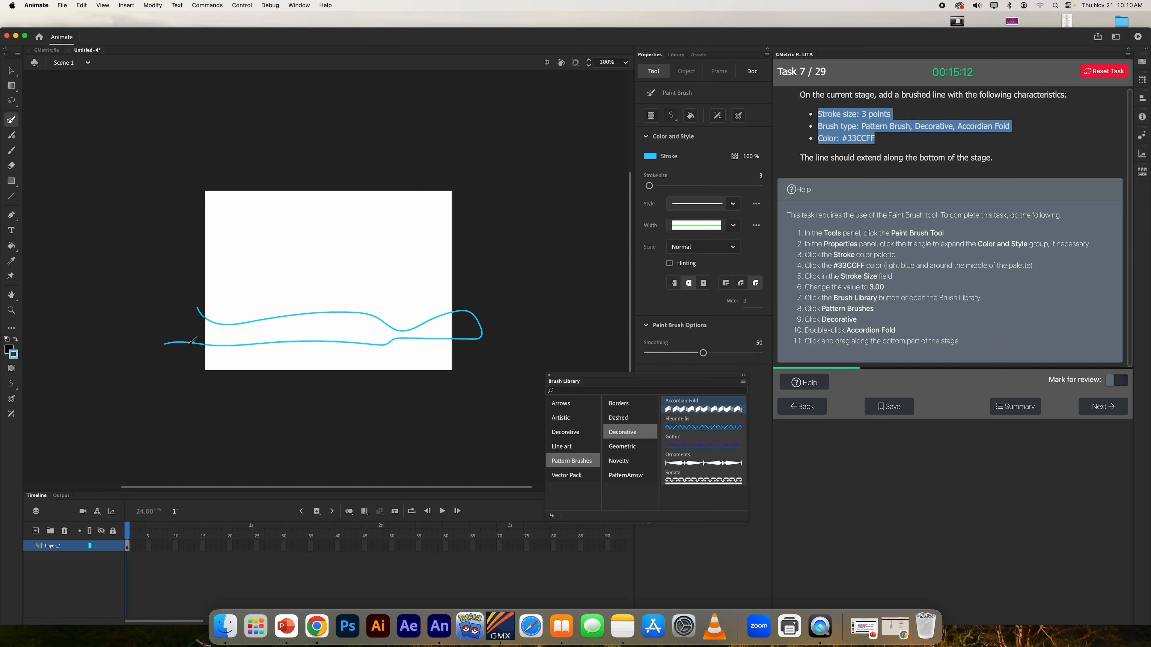
left_click(688, 409)
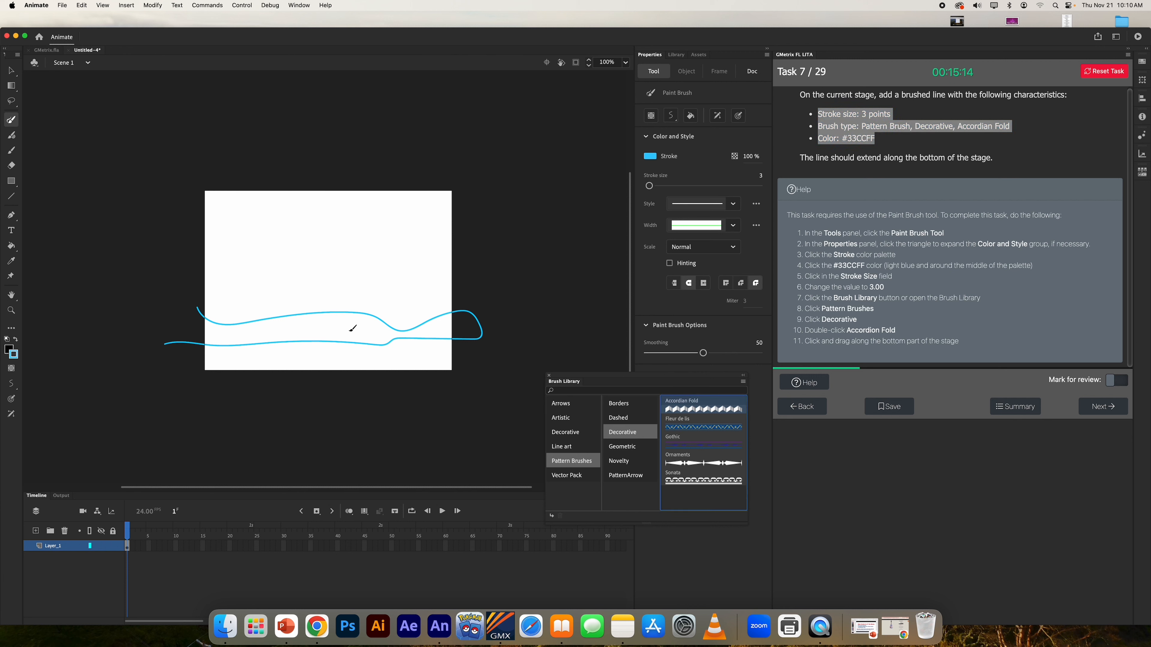
mouse_move(222, 326)
left_mouse_down()
mouse_move(240, 335)
mouse_move(405, 313)
mouse_move(492, 330)
left_mouse_up()
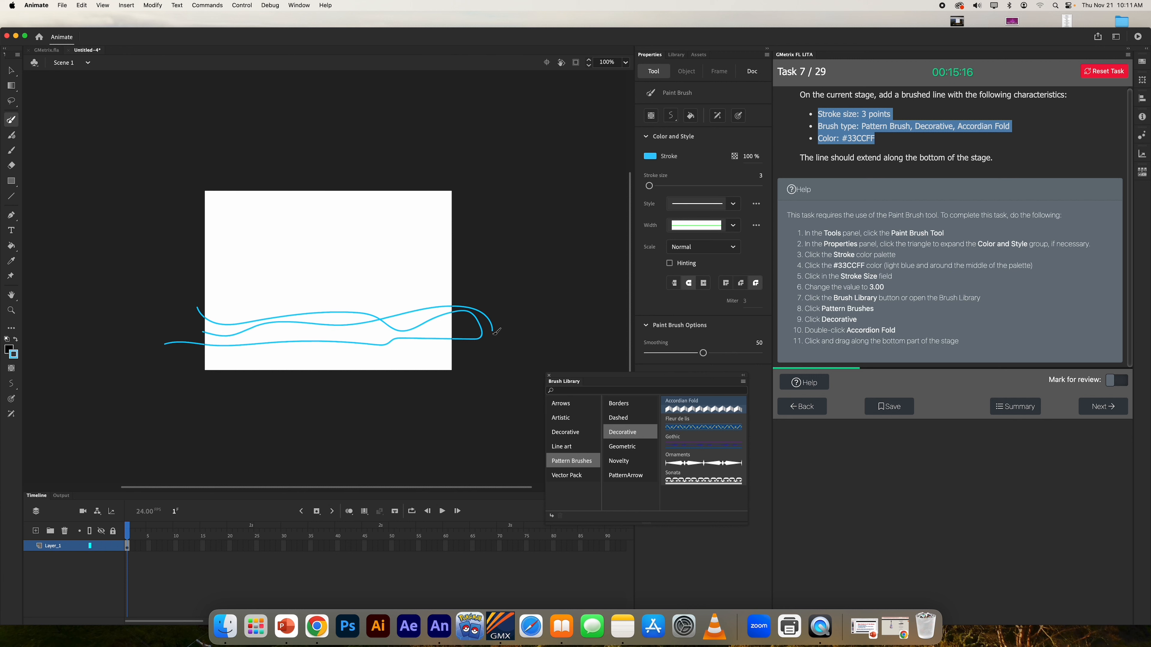
left_click(687, 409)
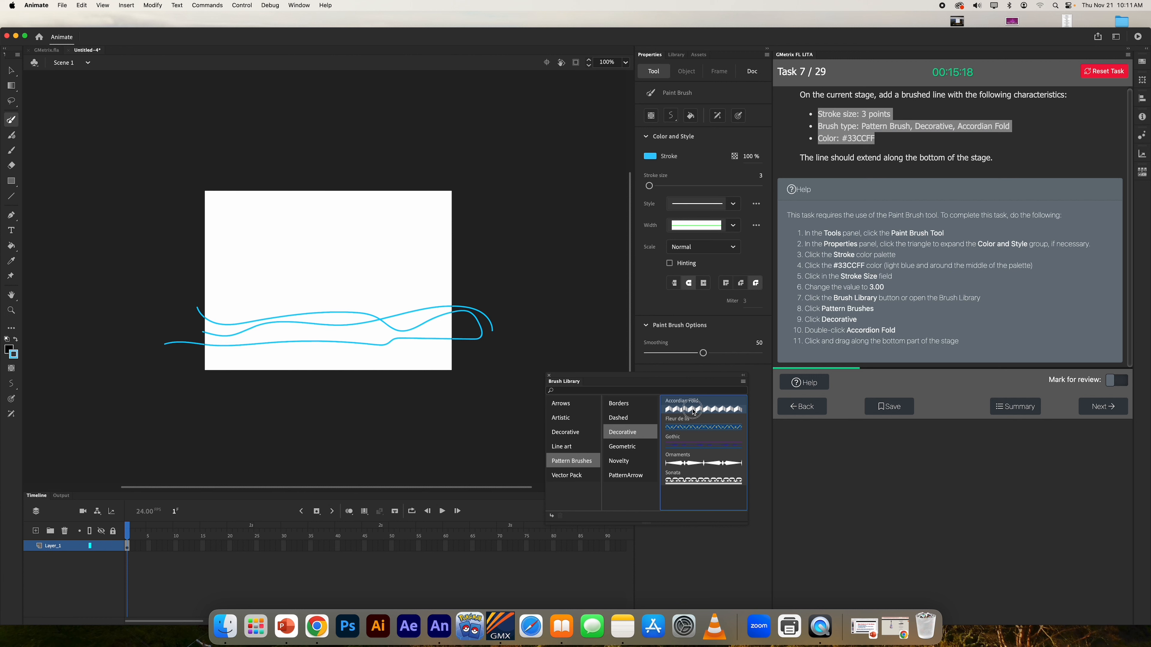
mouse_move(470, 355)
left_mouse_down()
mouse_move(324, 345)
mouse_move(205, 359)
mouse_move(315, 321)
mouse_move(378, 351)
left_mouse_up()
key("super+z")
key("super+z")
key("super+z")
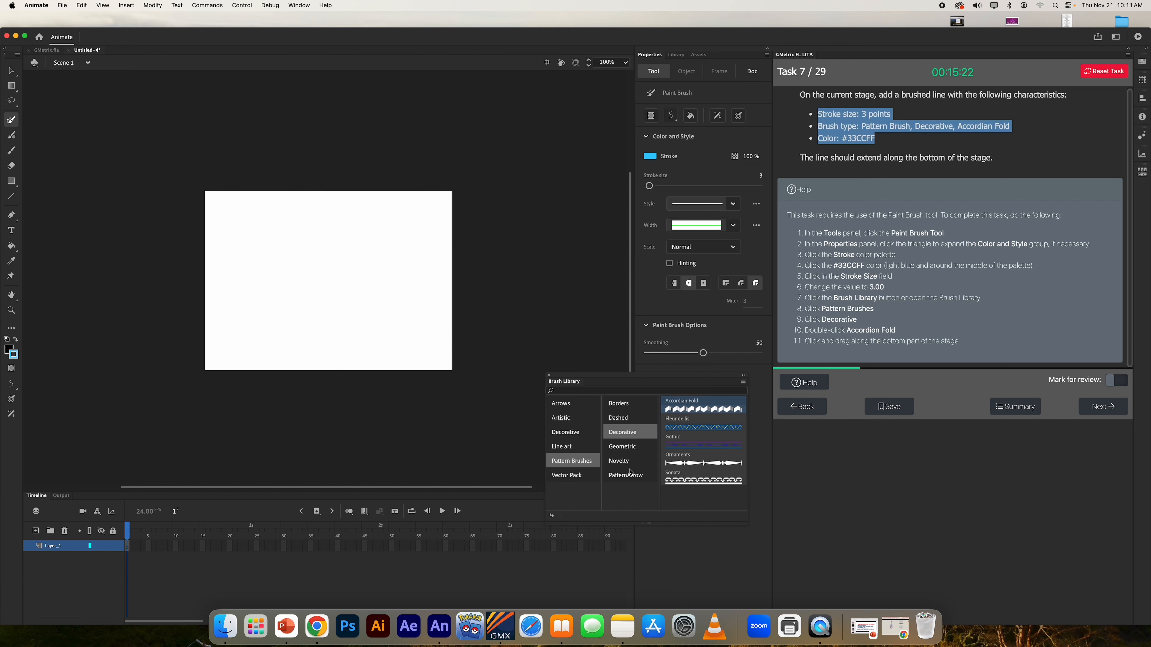
- Reselect the Accordian Fold pattern brush between strokes and paint brushed lines back and forth across the lower part of the stage
left_click(591, 463)
left_click(617, 434)
left_click(688, 410)
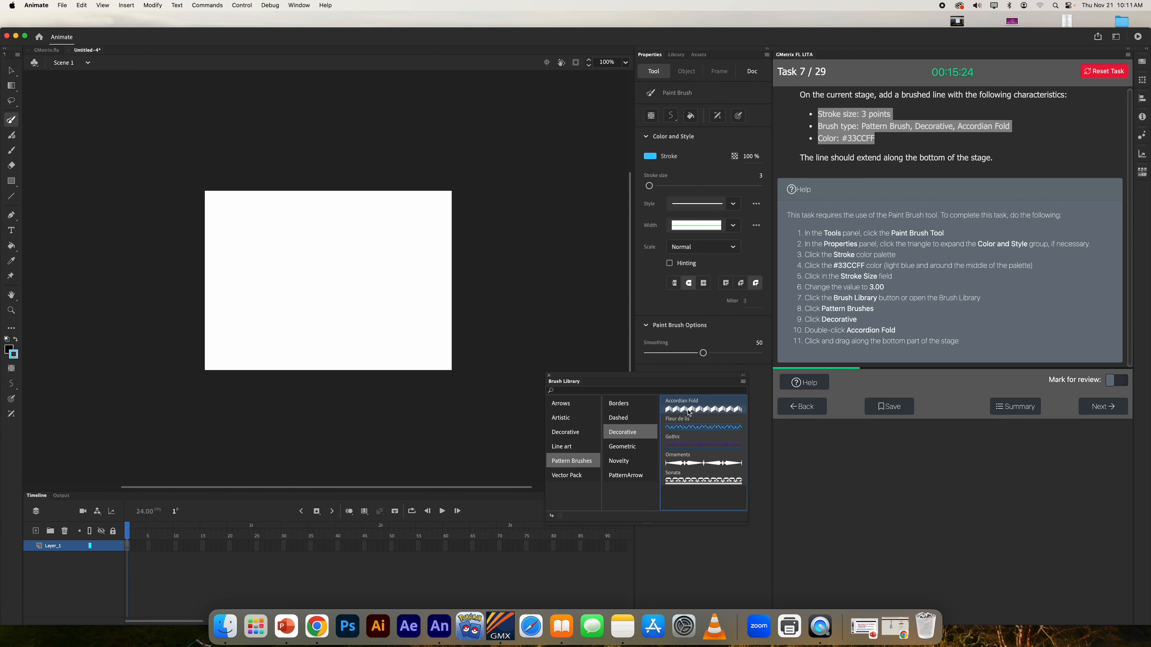
mouse_move(456, 326)
left_mouse_down()
mouse_move(349, 353)
mouse_move(151, 342)
mouse_move(480, 341)
left_mouse_up()
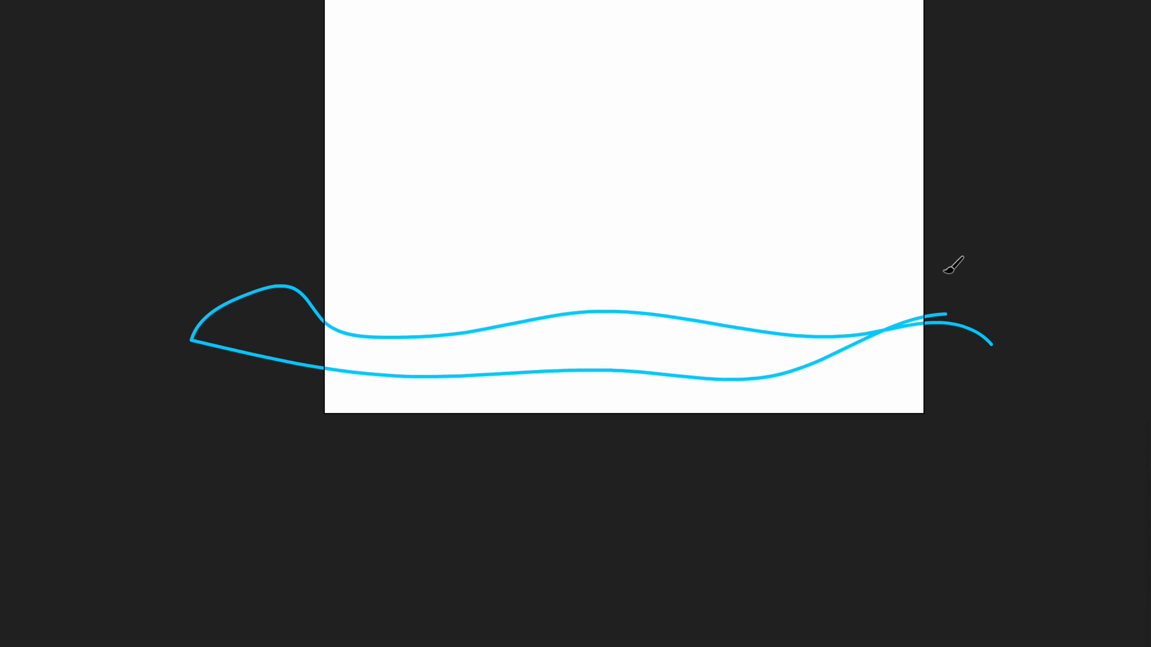
mouse_move(947, 273)
left_mouse_down()
mouse_move(772, 284)
mouse_move(622, 265)
mouse_move(473, 268)
mouse_move(353, 298)
mouse_move(312, 324)
left_mouse_up()
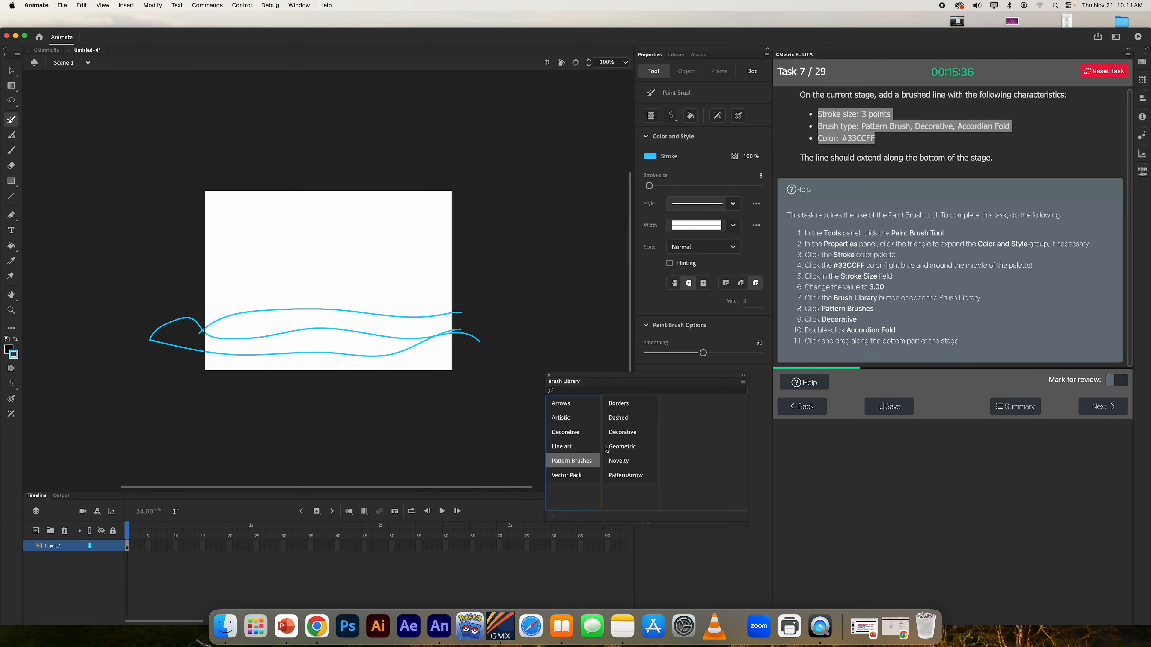
left_click(649, 431)
double_click(700, 408)
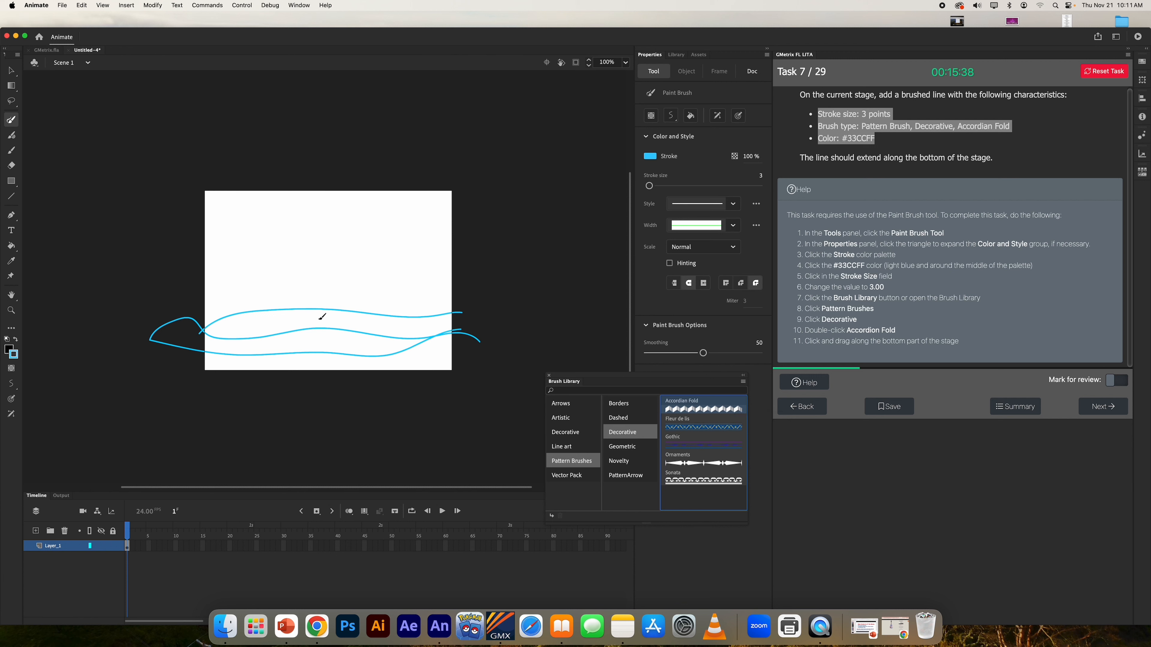
left_click_drag(317, 315, 404, 367)
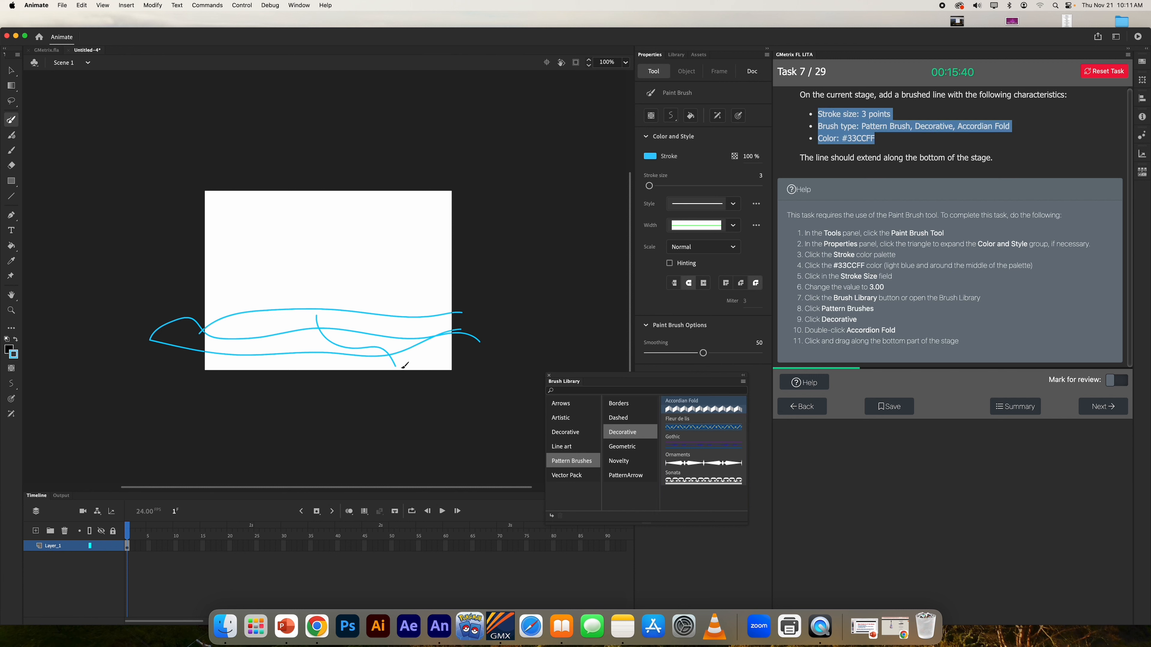
- Submit task 7, continue to task 8 without retrying, and show the help for task 8
left_click(1104, 406)
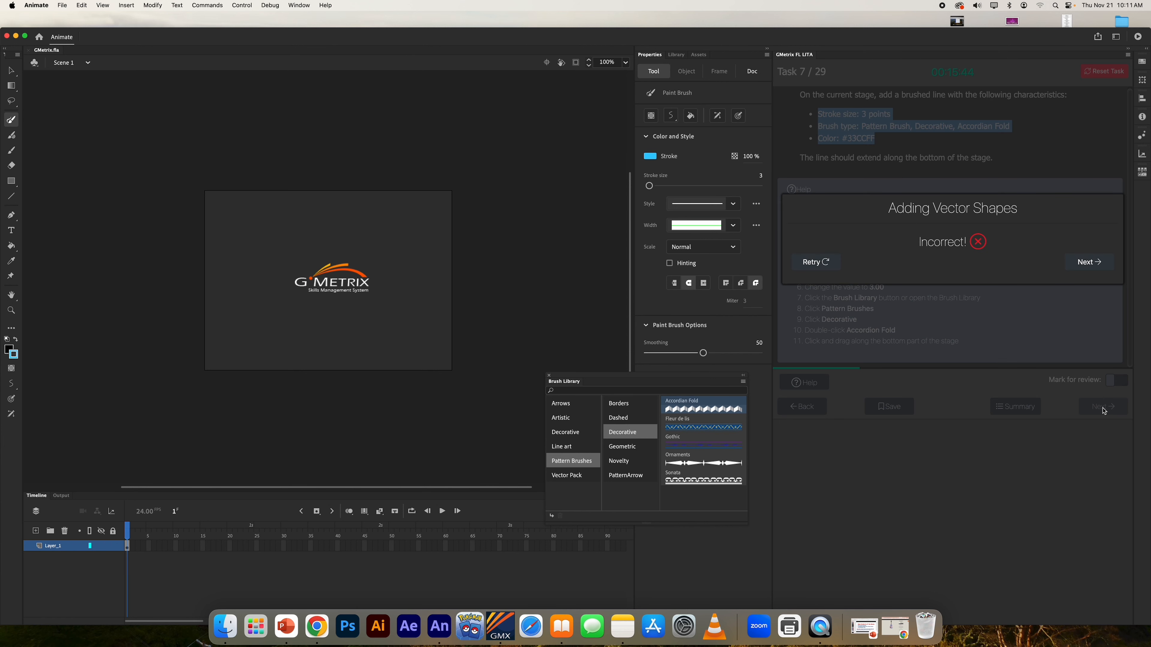
left_click(1093, 262)
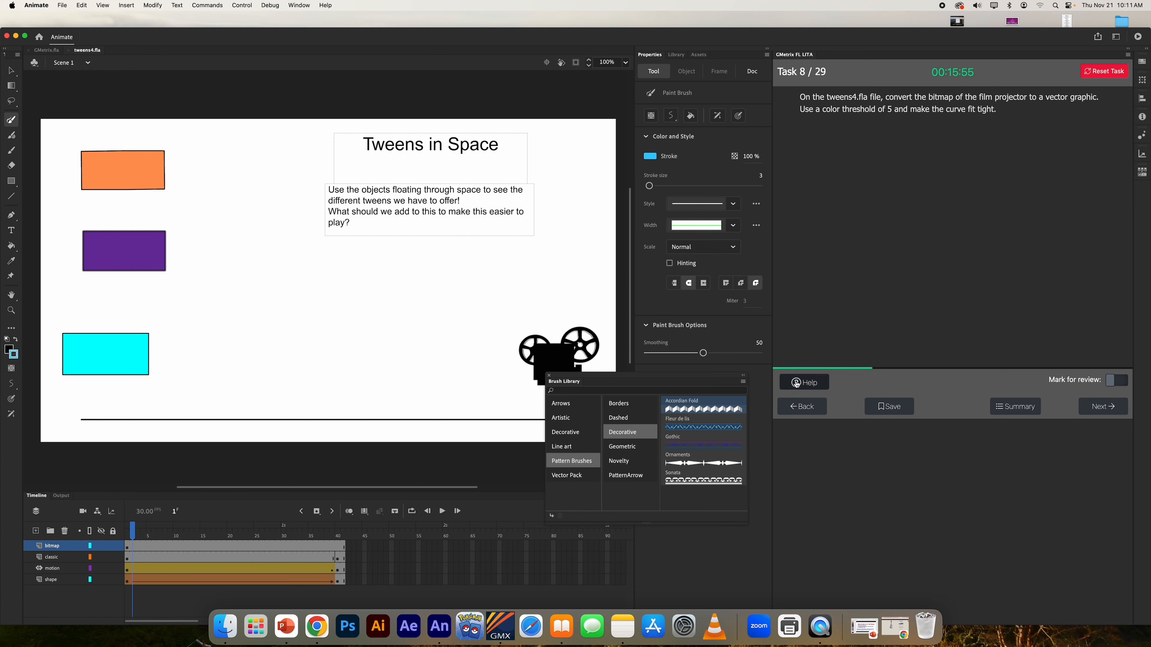
left_click(797, 383)
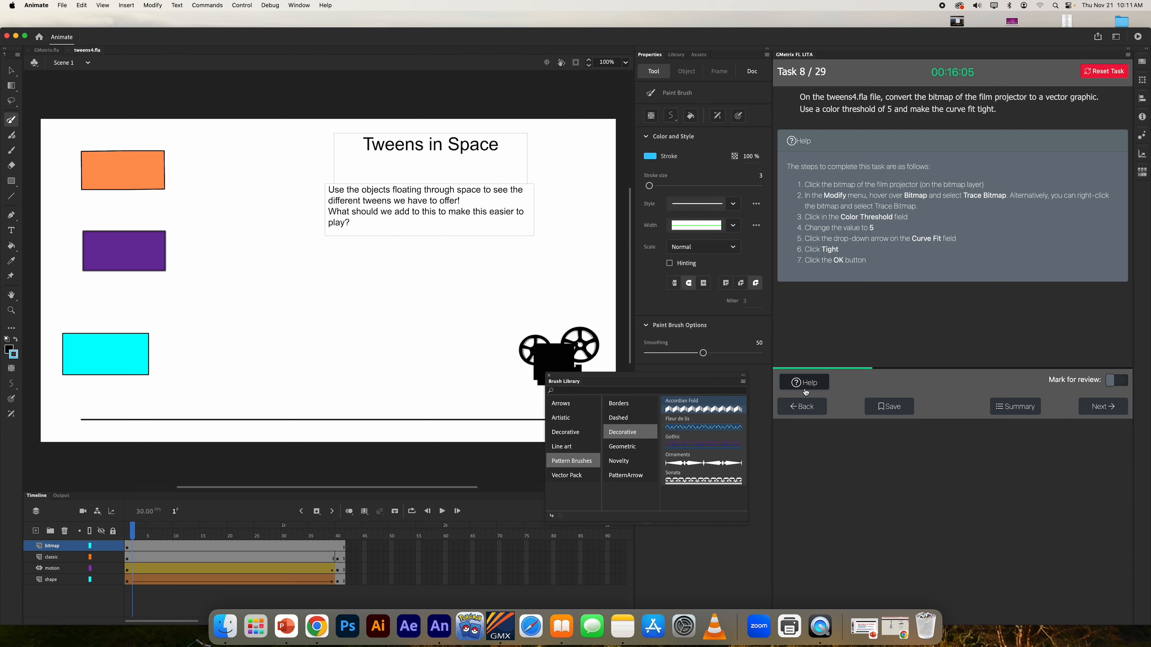
- Select the bitmap layer and toggle its visibility to check which stage objects belong to it
left_click(61, 548)
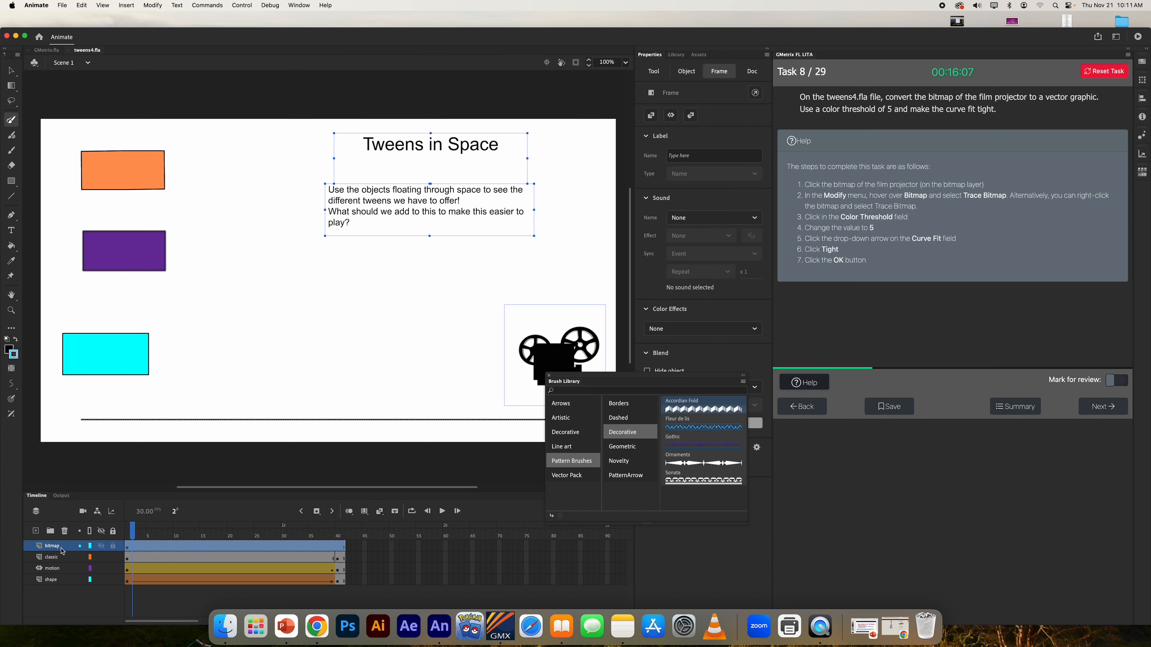
left_click(100, 546)
left_click(101, 547)
left_click(101, 547)
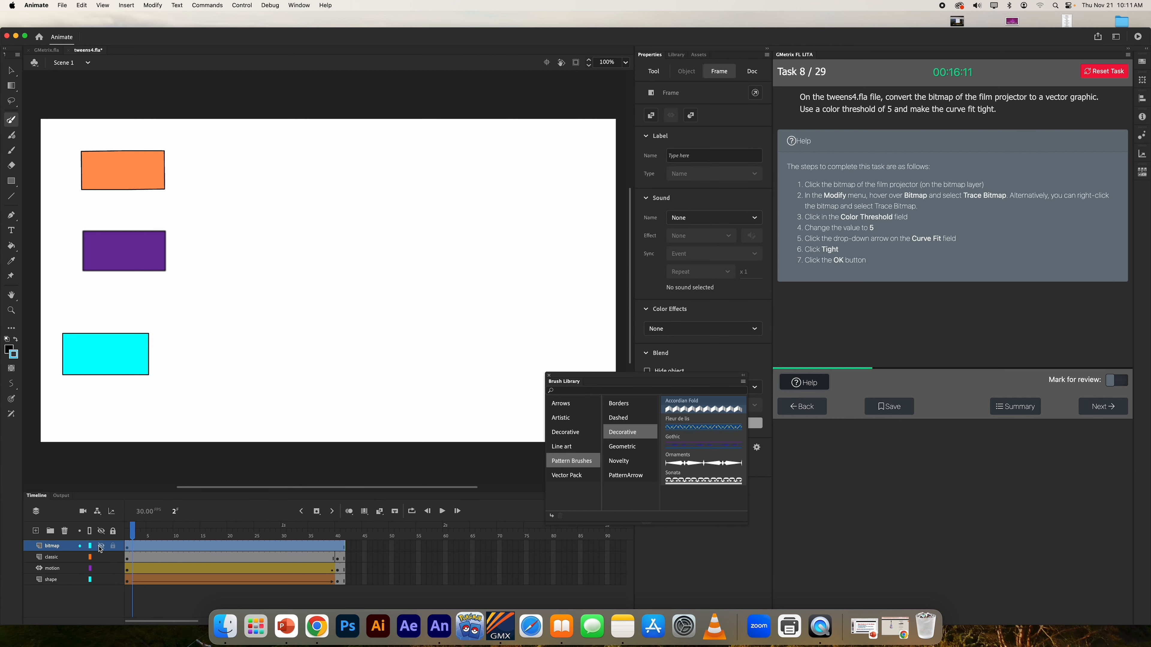
left_click(102, 545)
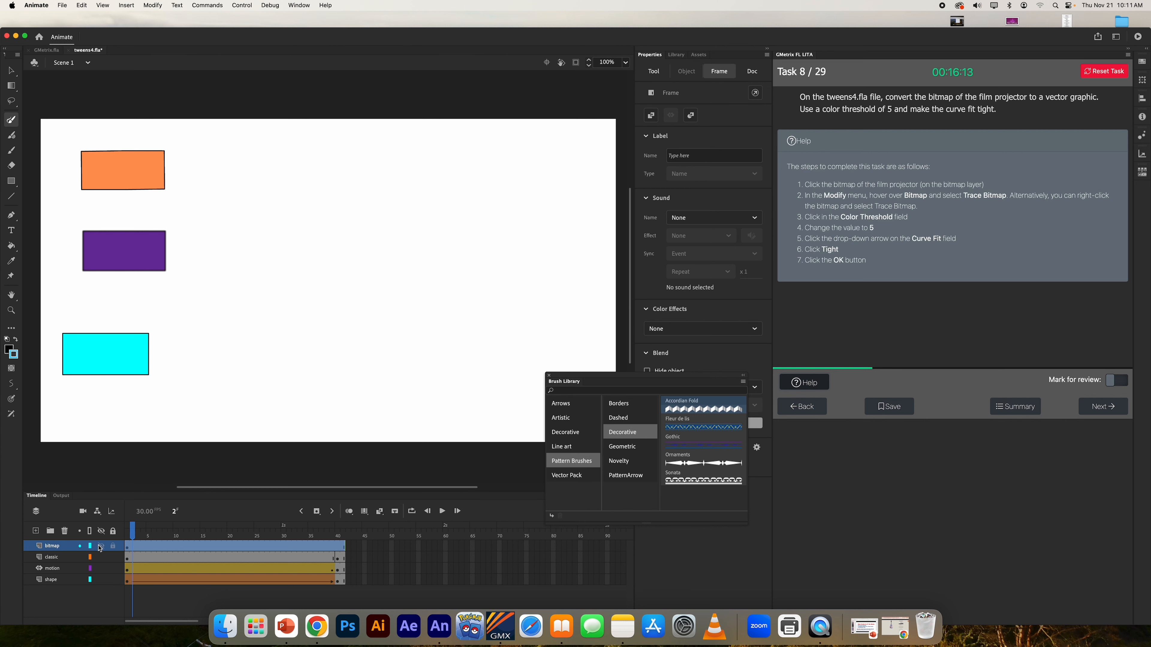
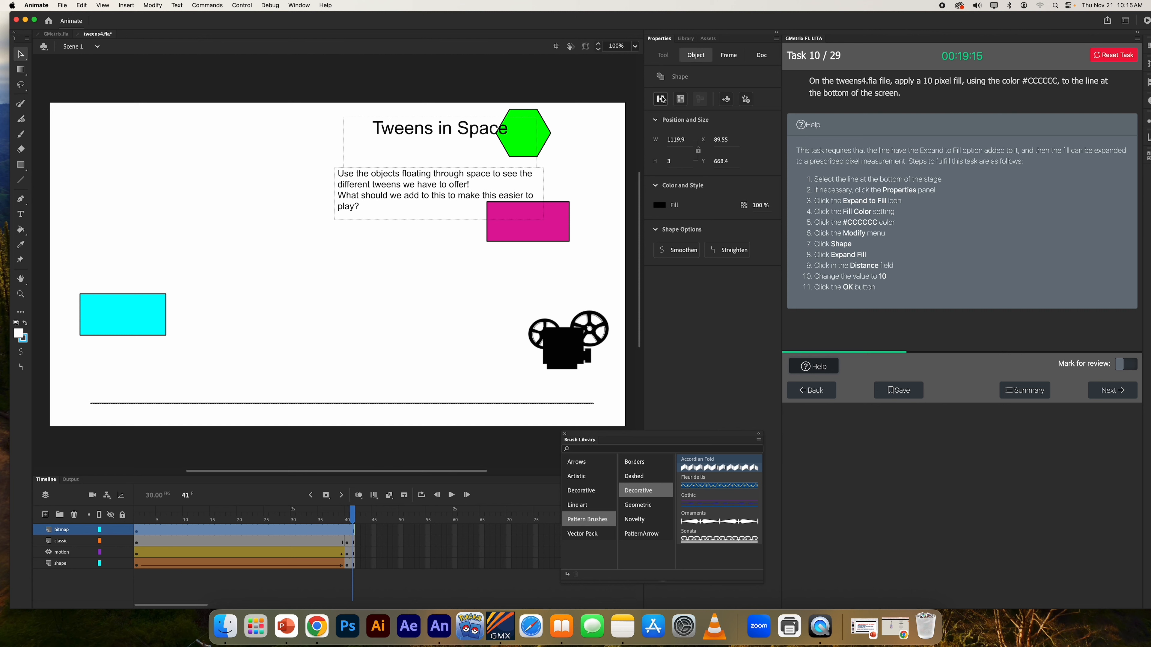
- Convert the line at the bottom of the stage to a fill and set its fill color to #CCCCCC
left_click(661, 99)
left_click(661, 205)
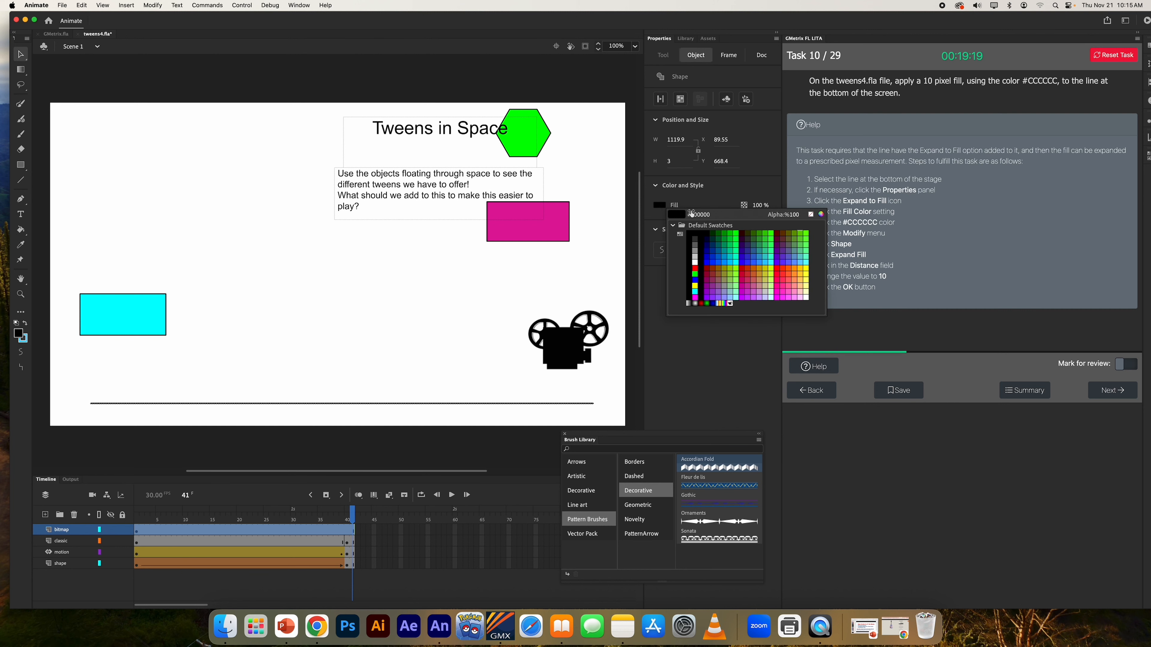
type("#CC")
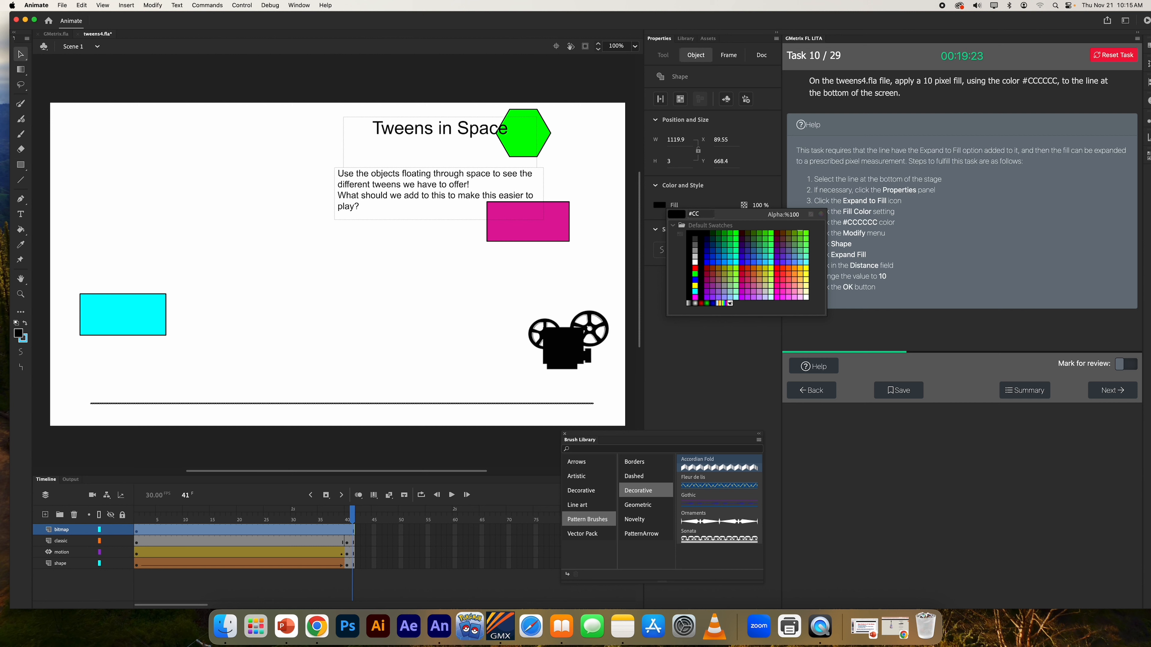
type("CCCC")
key("Return")
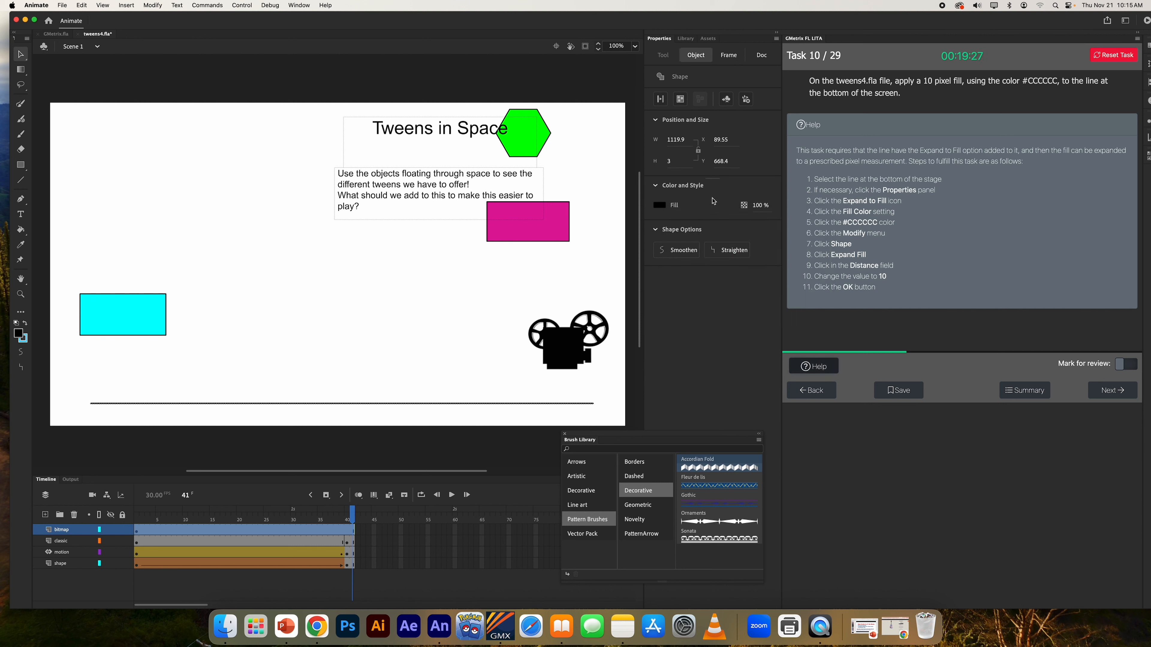
left_click(660, 206)
left_click(700, 215)
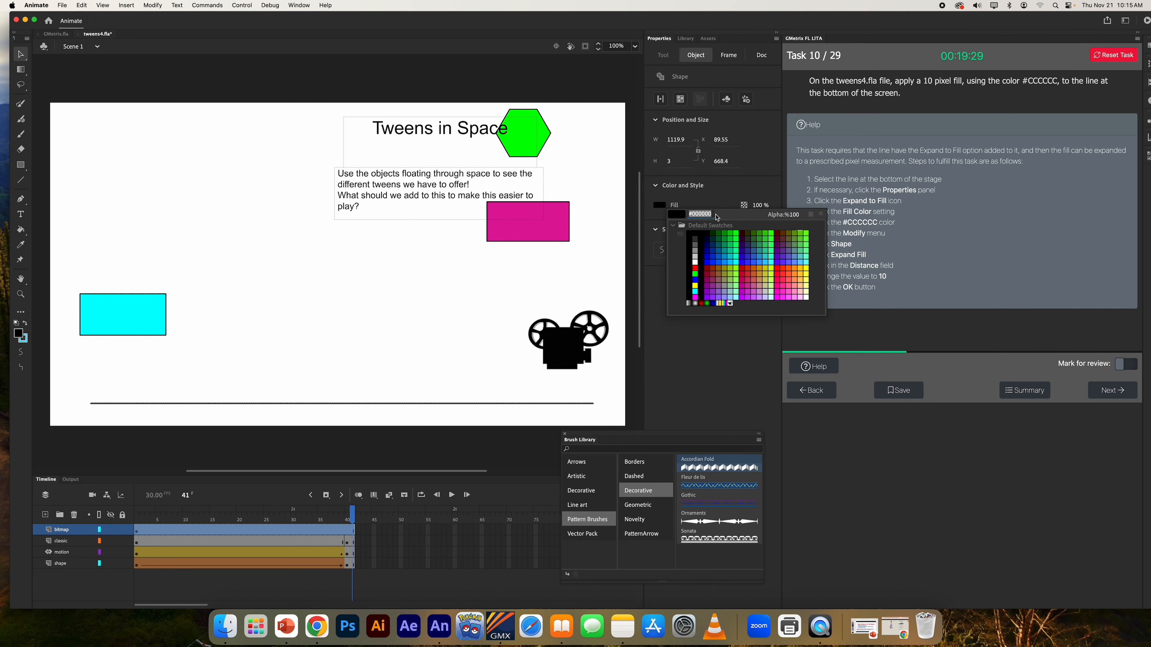
type("#CCCCCC")
key("Return")
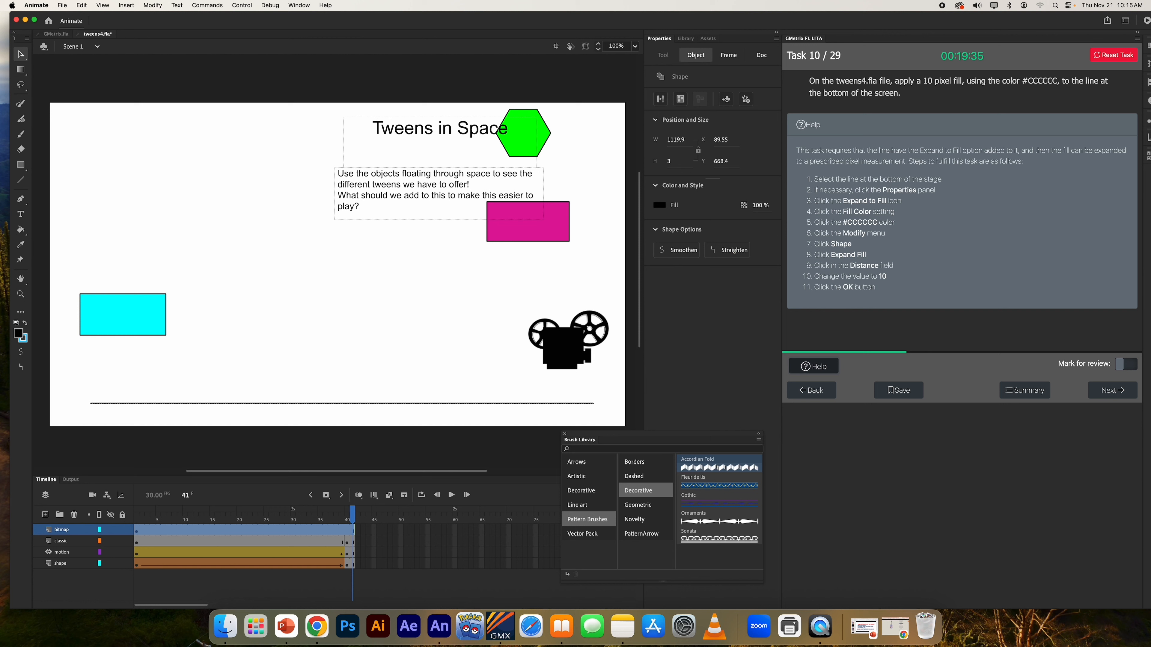
left_click(660, 205)
left_click(696, 259)
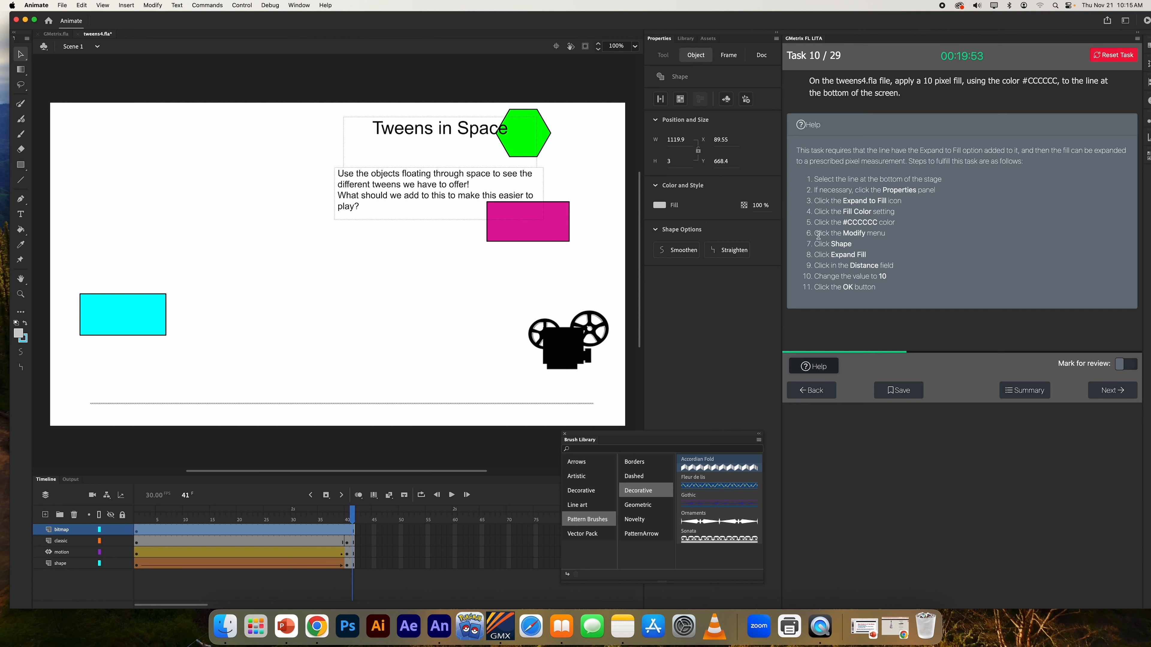
- Apply Expand Fill to the bottom line with a distance of 10 px, then deselect it
left_click(147, 5)
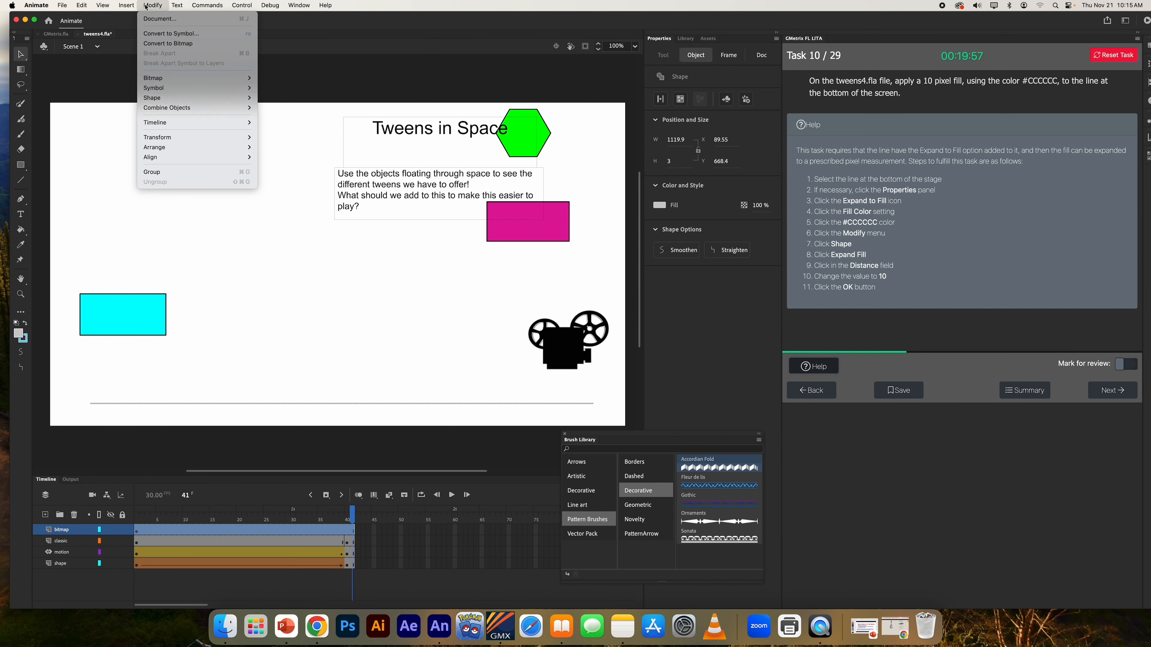
mouse_move(193, 99)
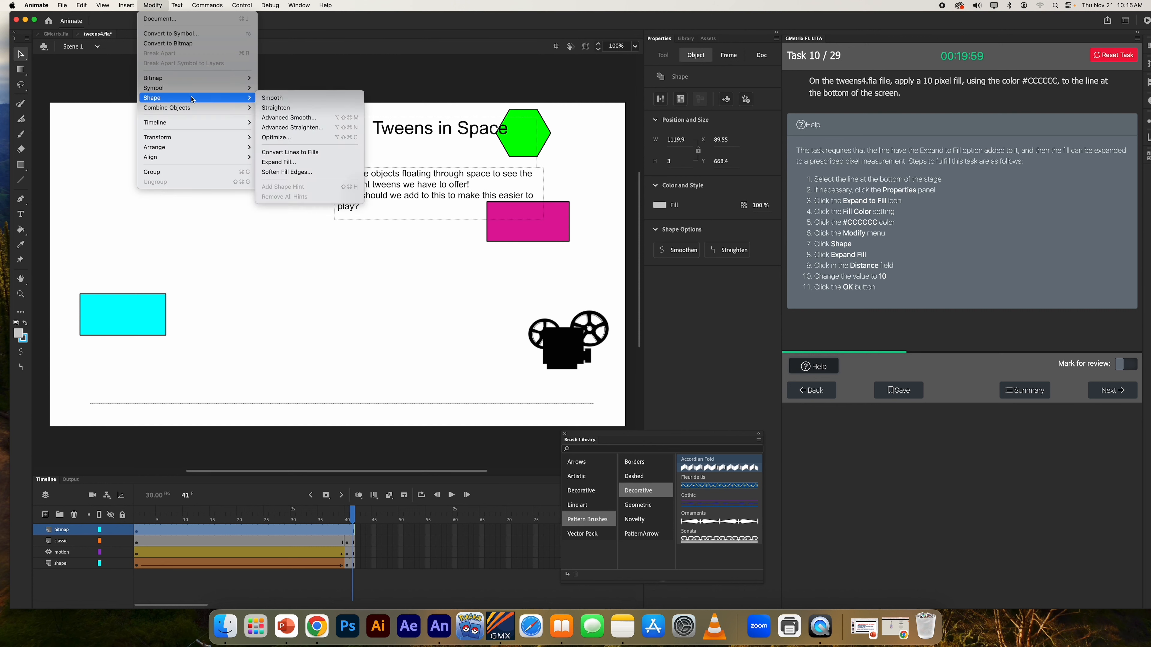
left_click(305, 163)
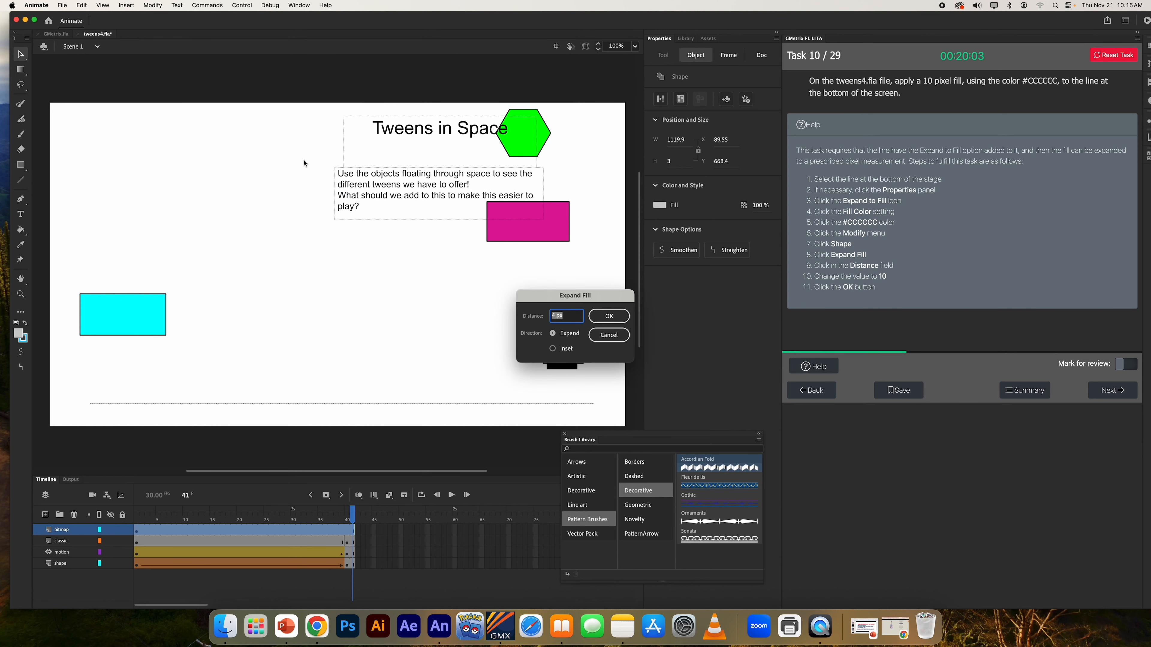
type("10")
left_click(609, 316)
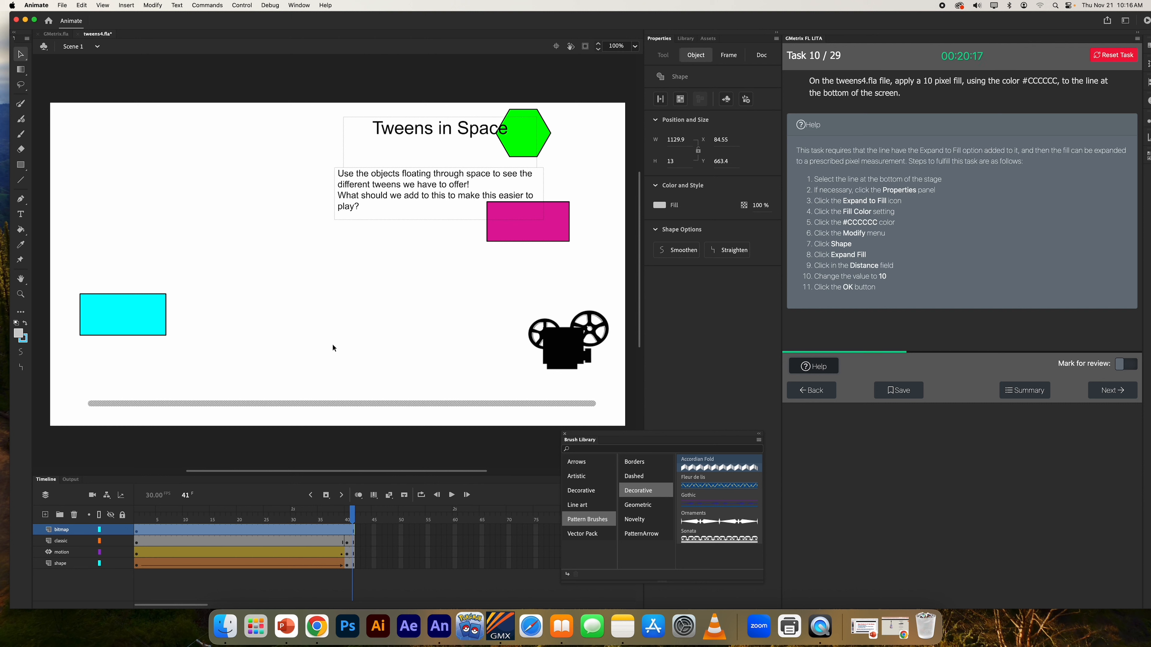
left_click(318, 332)
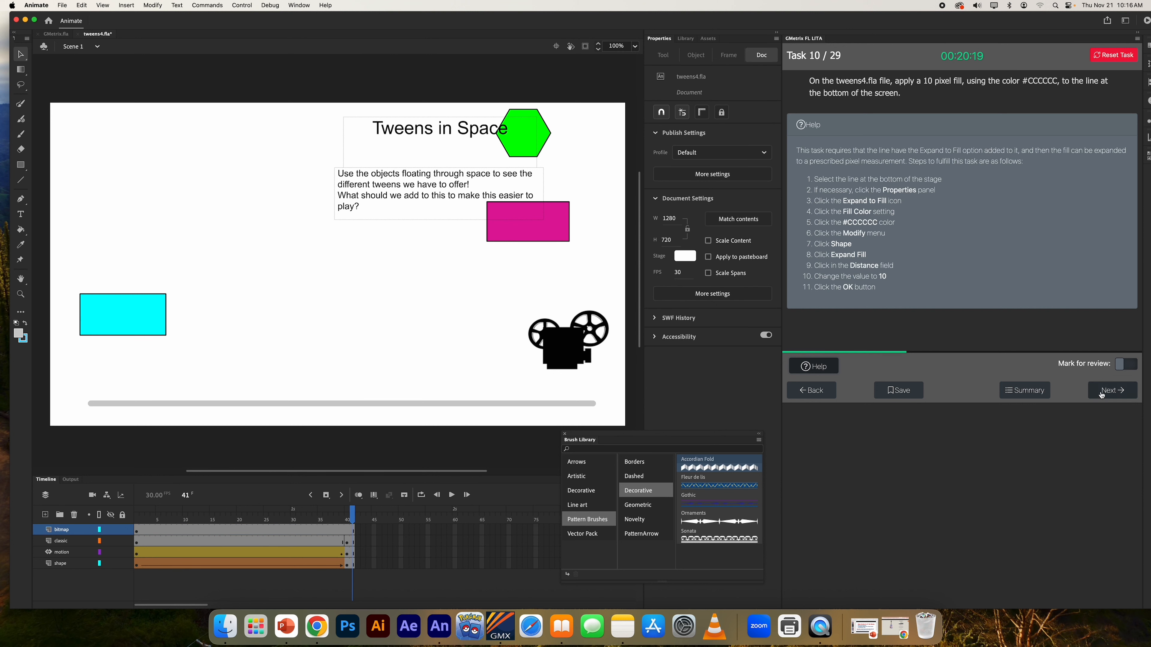
- Reset task 10 and convert the line at the bottom of the stage to a fill colored #CCCCCC
left_click(1113, 55)
left_click(341, 403)
left_click(661, 98)
left_click(660, 206)
left_click(696, 257)
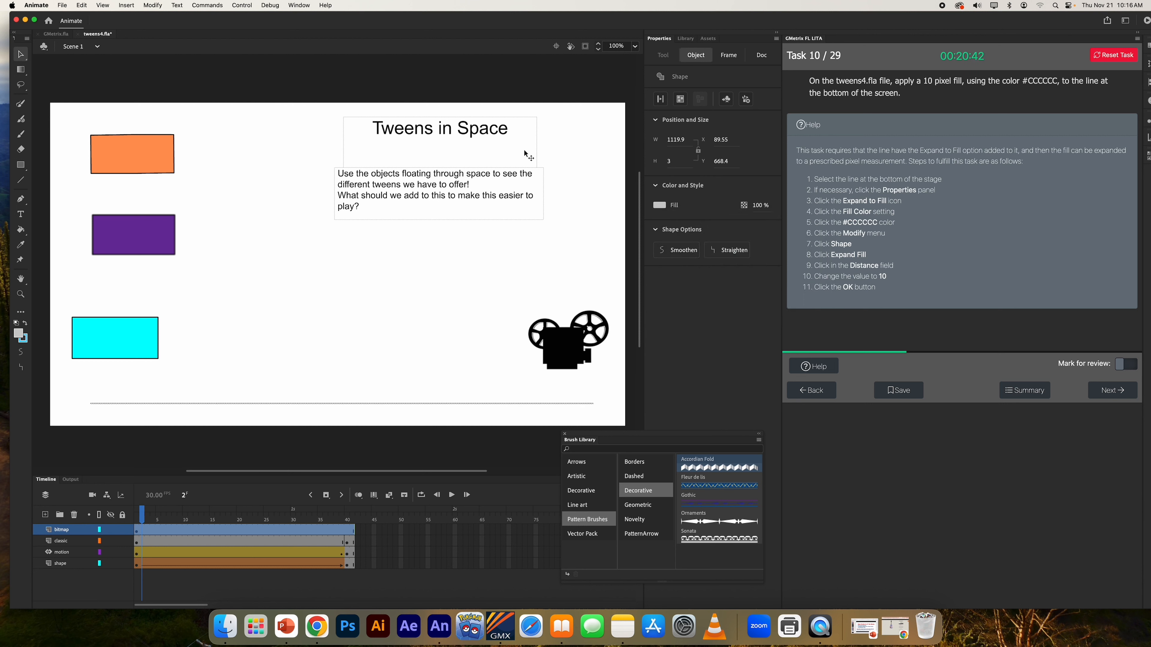
- Expand the gray line's fill outward by a distance of 10 px
left_click(154, 5)
left_click(152, 98)
left_click(291, 142)
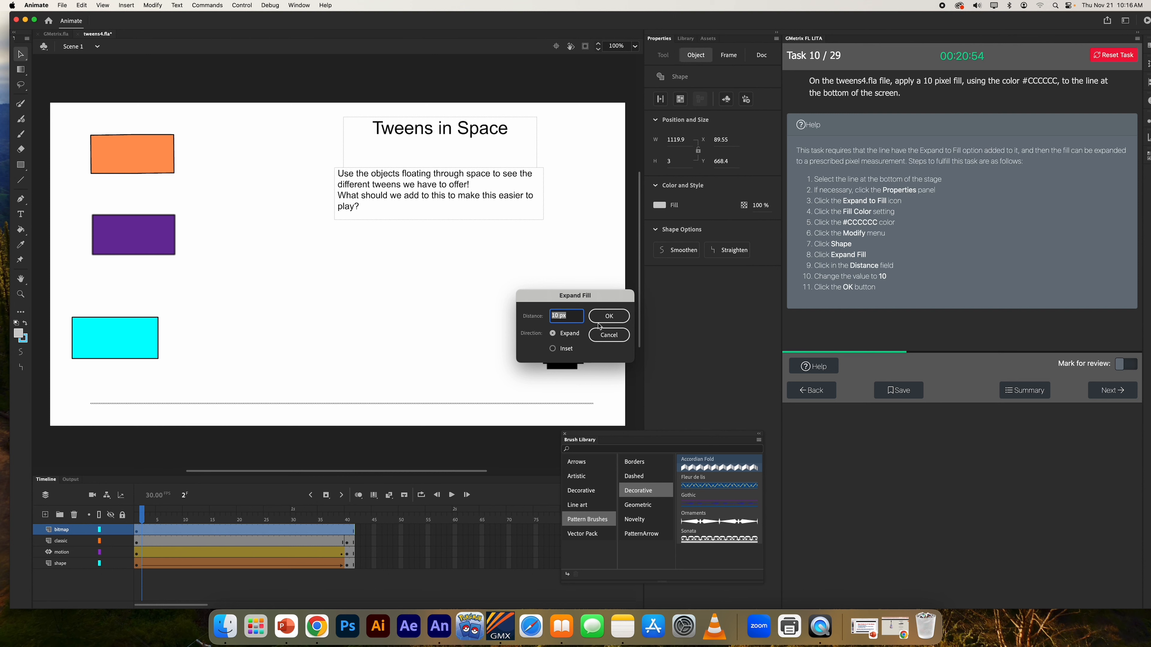
type("10")
left_click(610, 315)
- Submit task 10, continue to task 11, and show the help for its video component task
left_click(1108, 392)
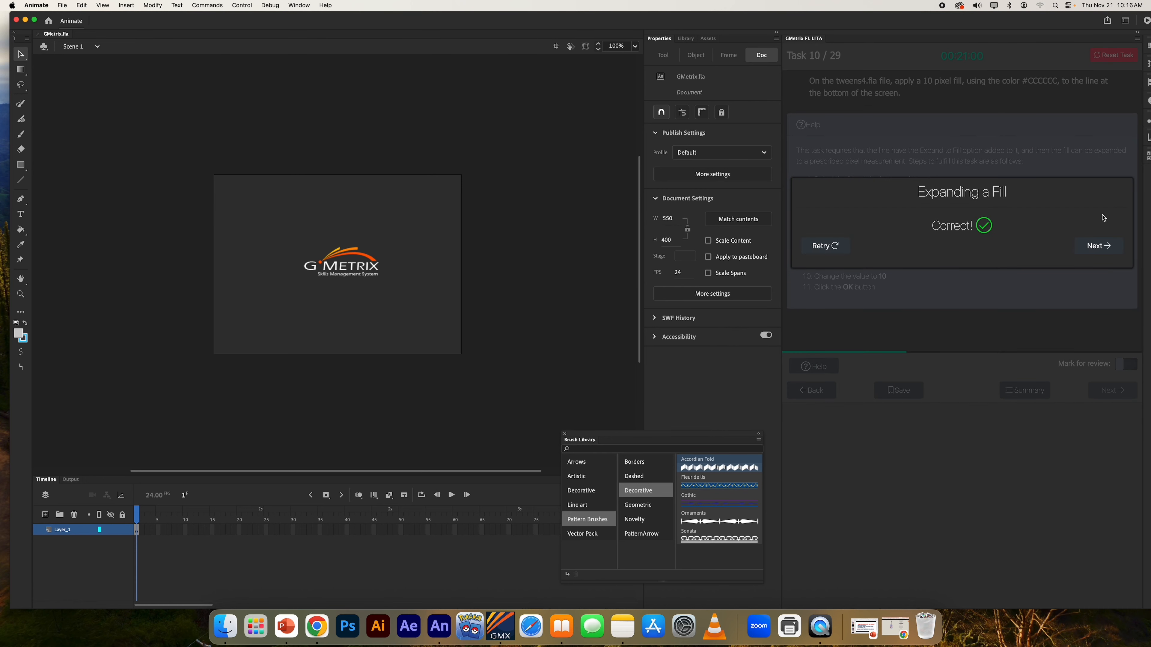
left_click(1098, 244)
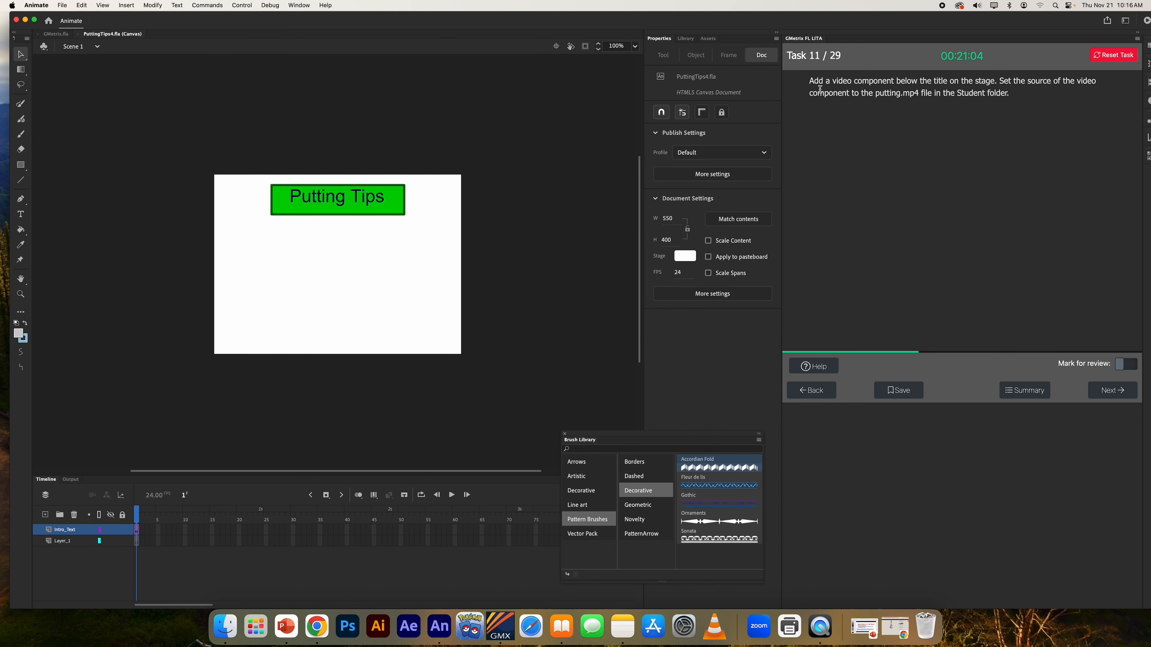
left_click_drag(811, 80, 896, 81)
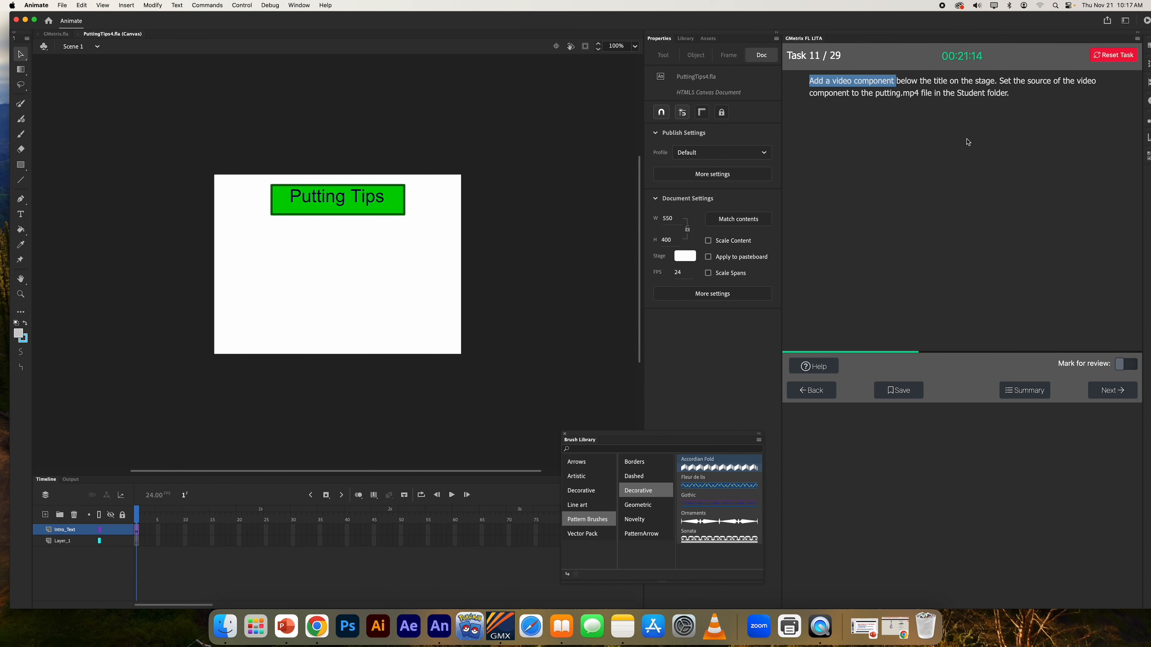
left_click(811, 366)
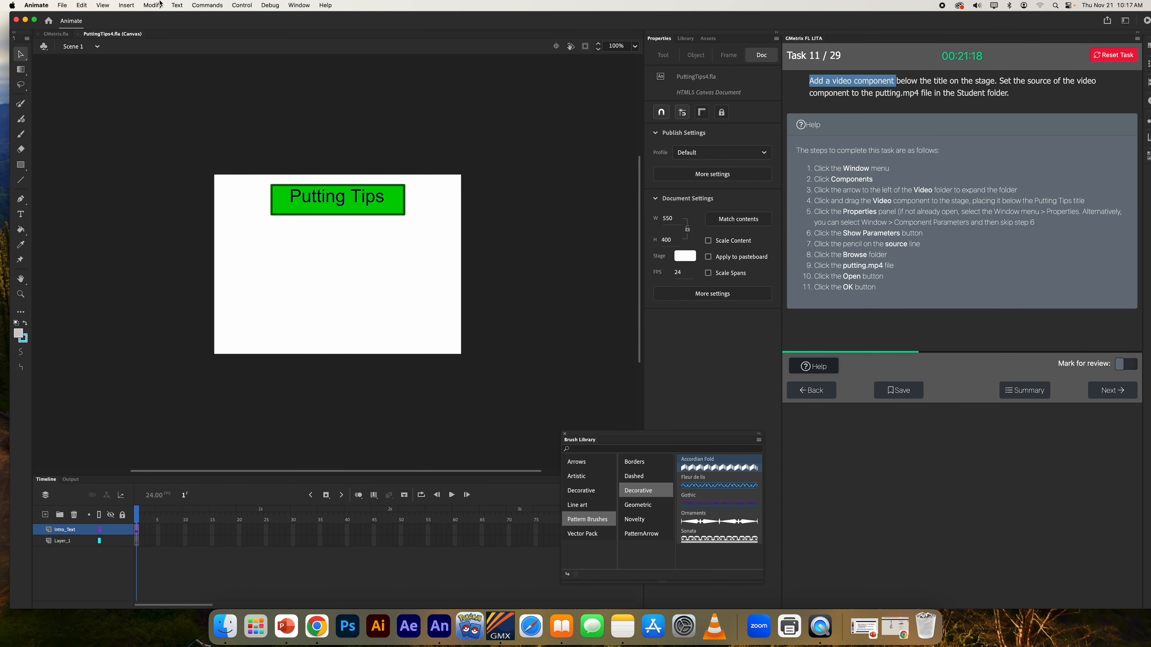
- Place a Video component from the Video component group on the stage at about X 71, Y 22, using the existing library component
left_click(297, 4)
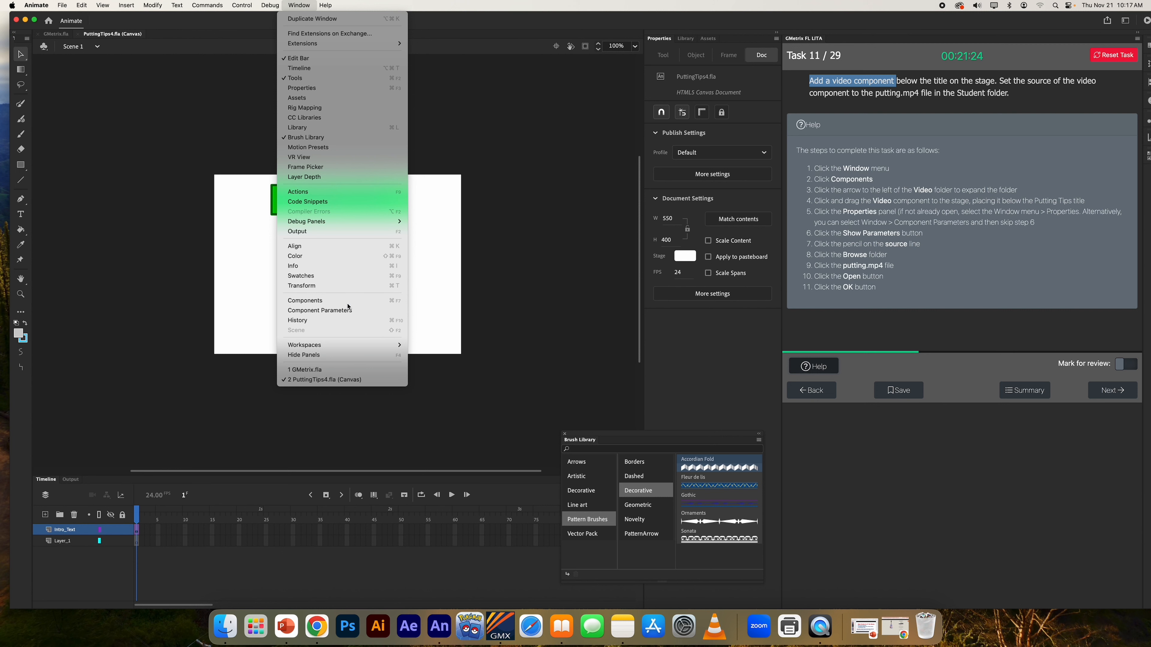
left_click(347, 301)
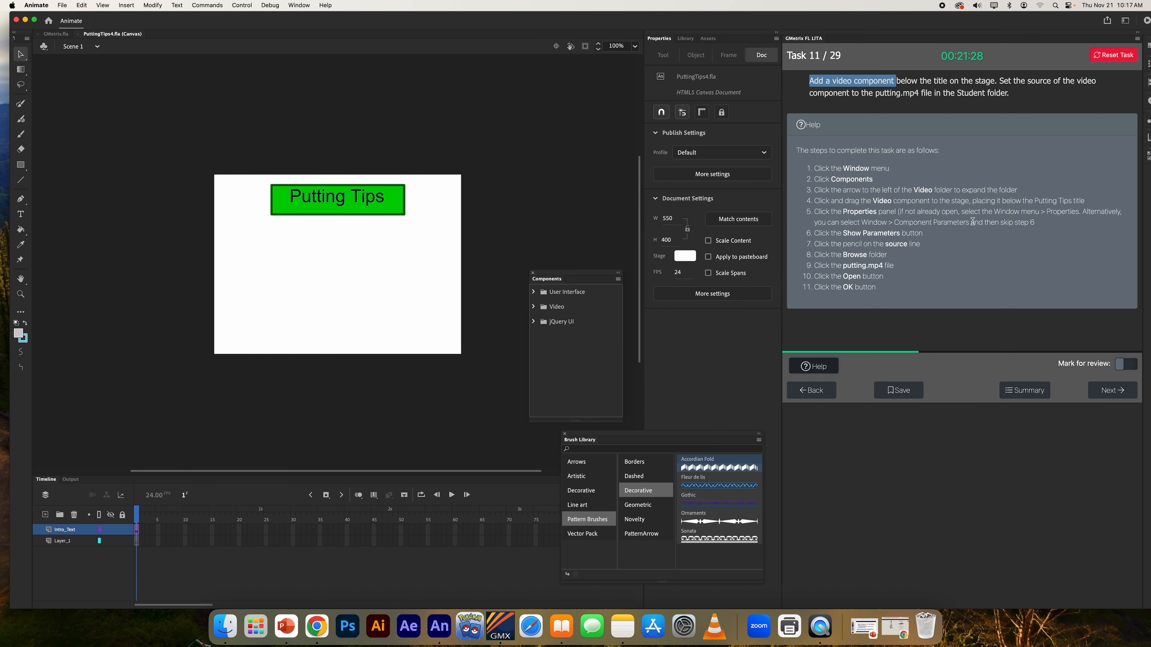
left_click(533, 308)
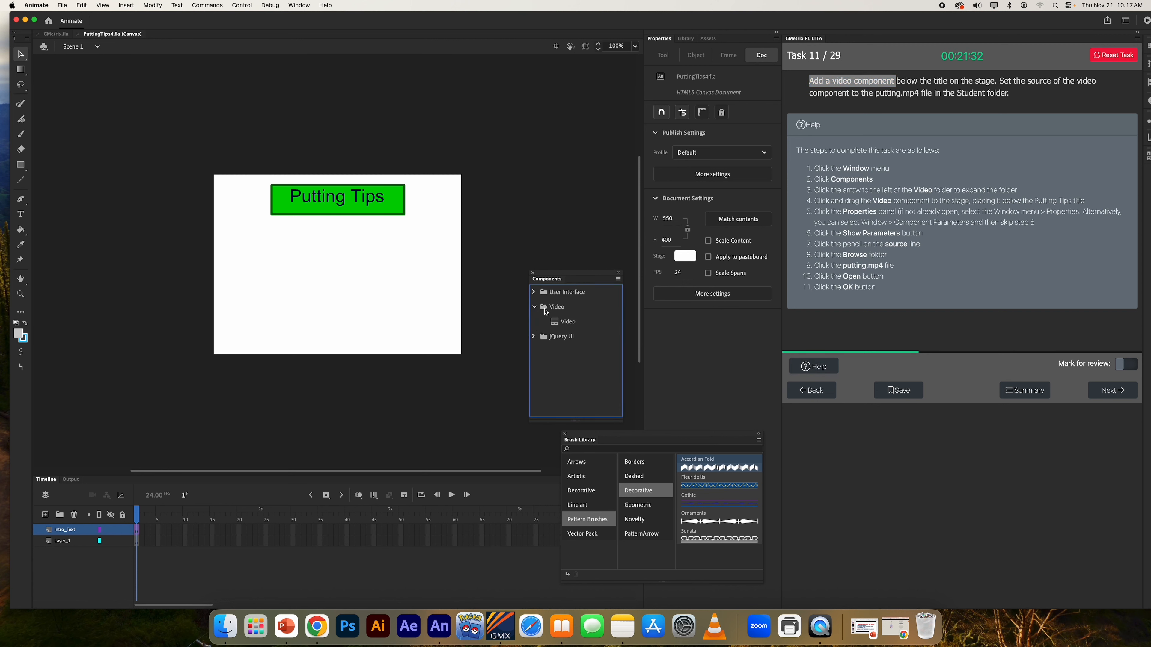
left_click(566, 323)
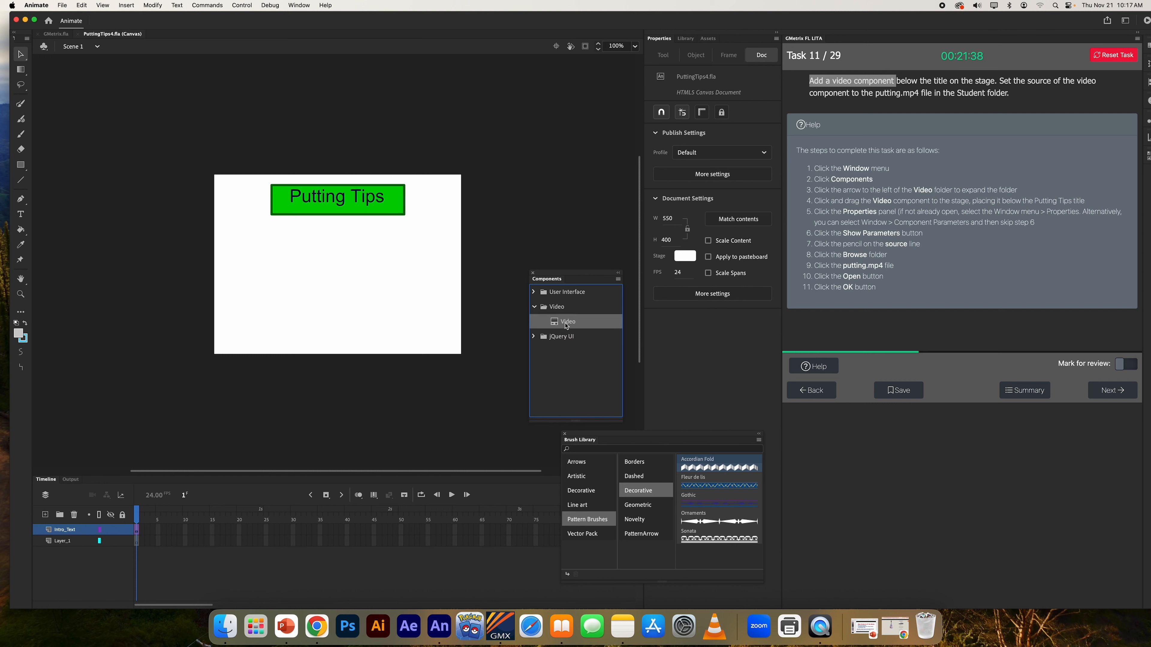
left_click_drag(566, 322, 337, 267)
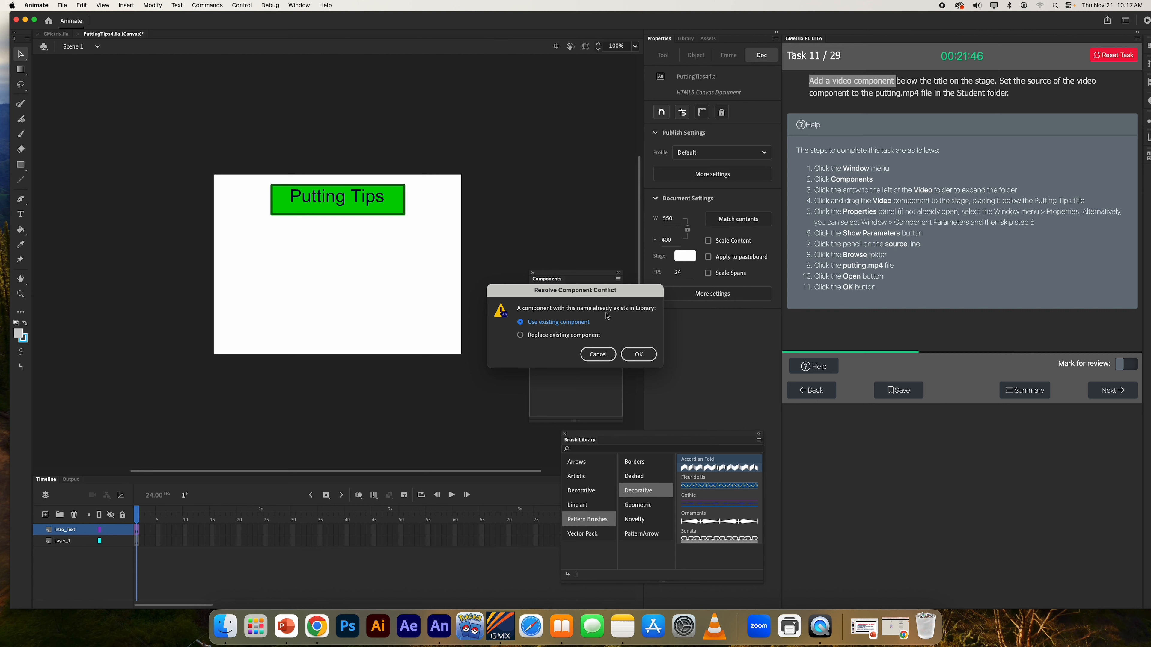
left_click(639, 354)
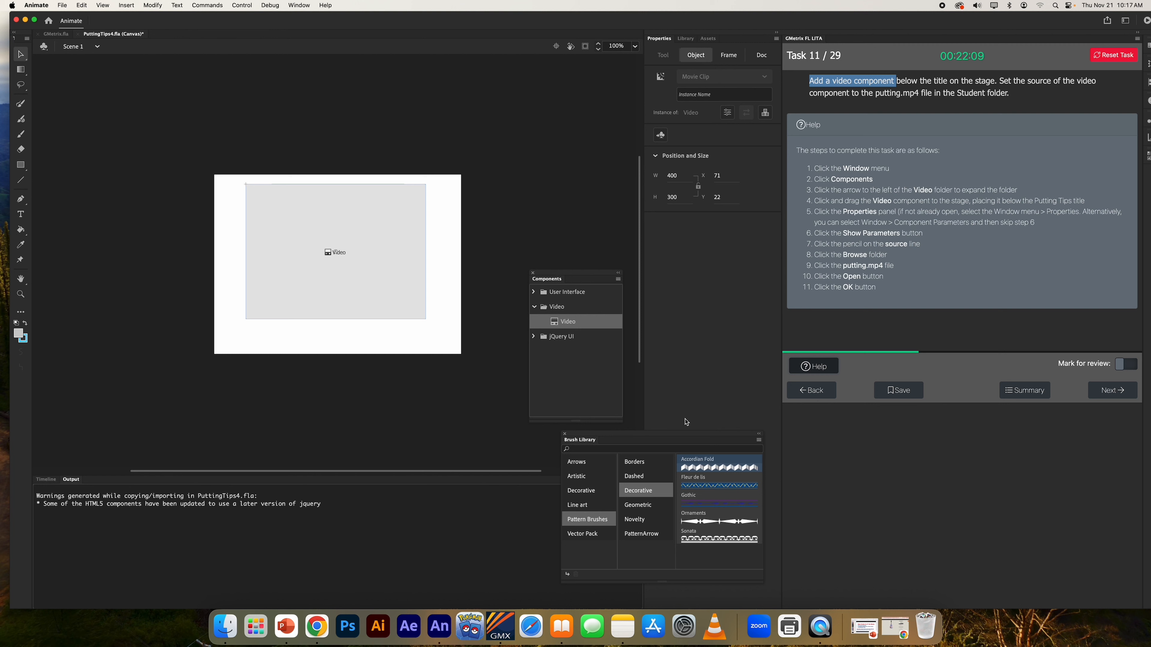
- Move the Brush Library panel away from the properties area and reposition the video component below the Putting Tips title at about X 71, Y 107
left_click(673, 436)
left_click_drag(674, 436, 542, 446)
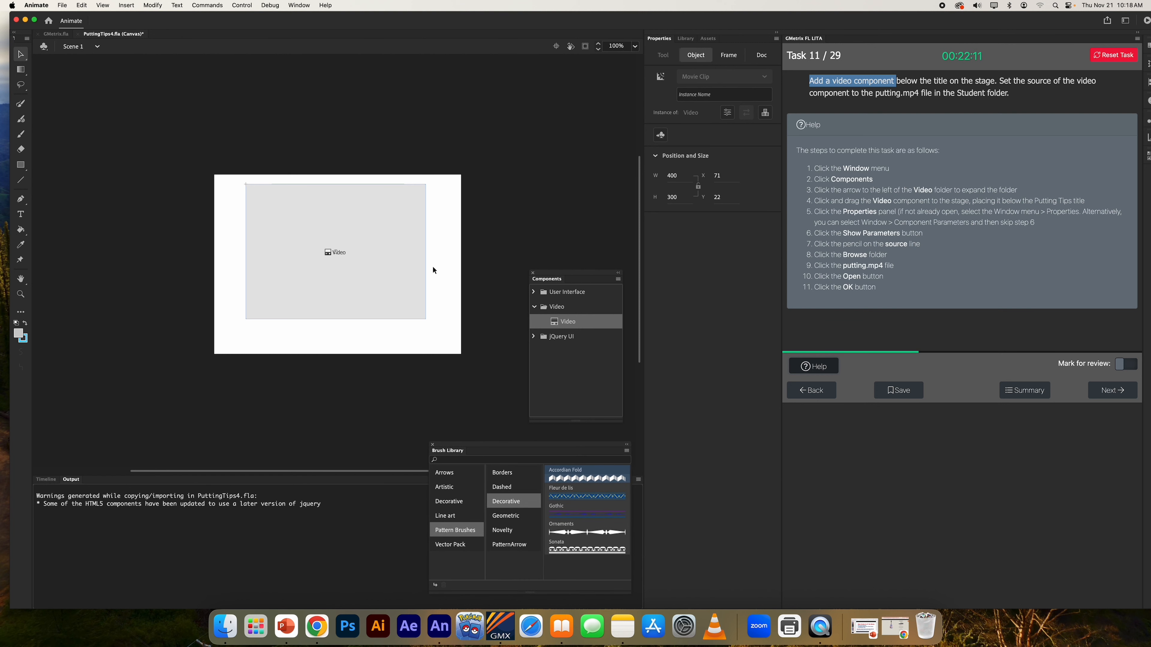
left_click_drag(358, 218, 361, 281)
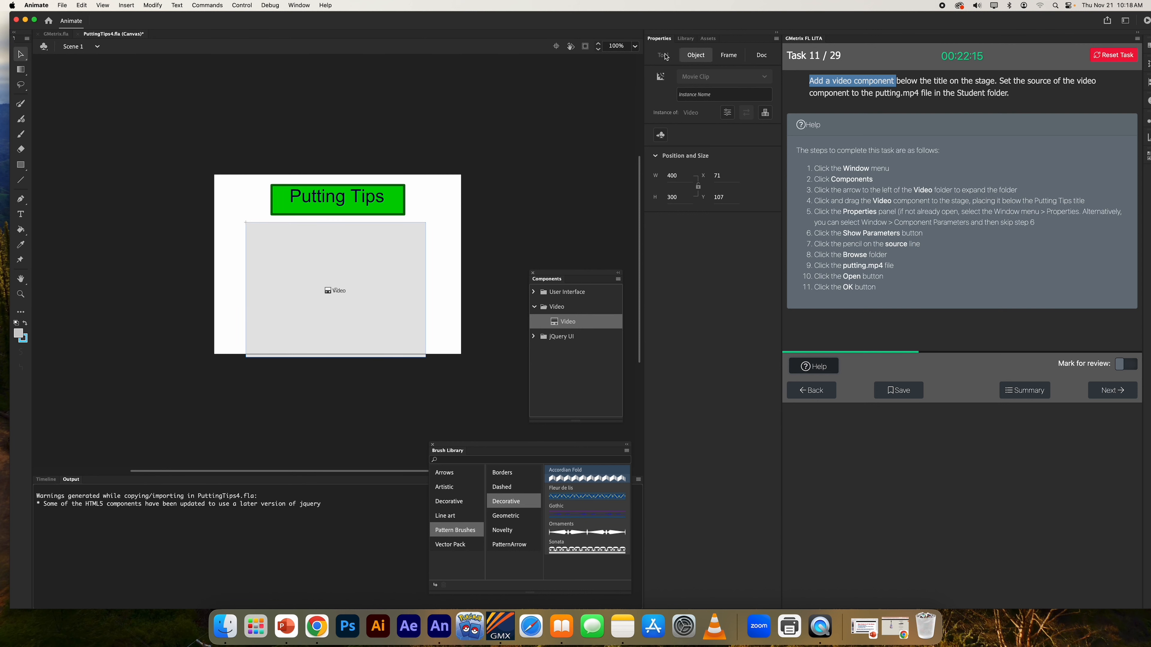
left_click(731, 57)
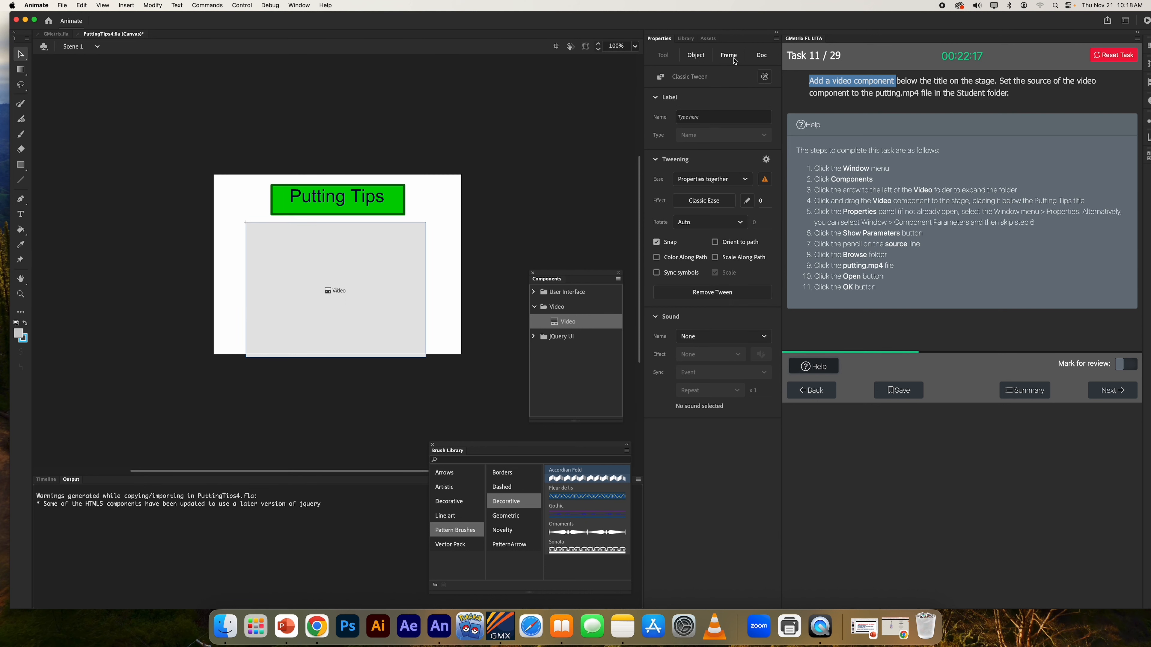
left_click(763, 57)
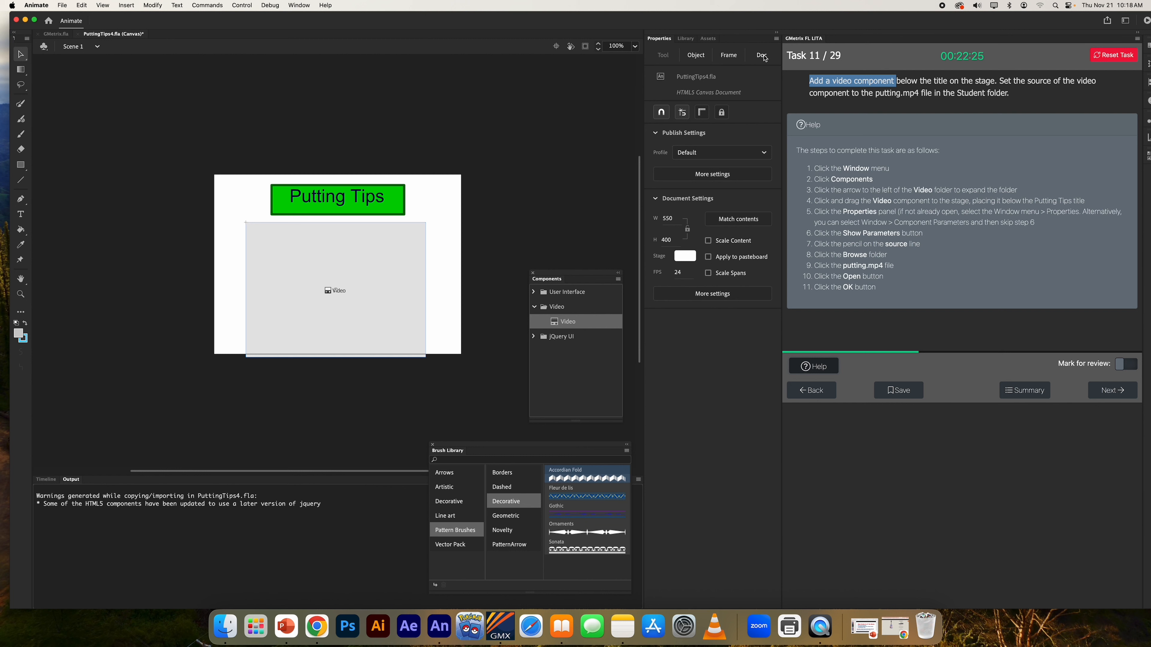
- Delete the video component and place a new one below the title at about X 72, Y 110, replacing the existing library component
left_click(356, 251)
key("Delete")
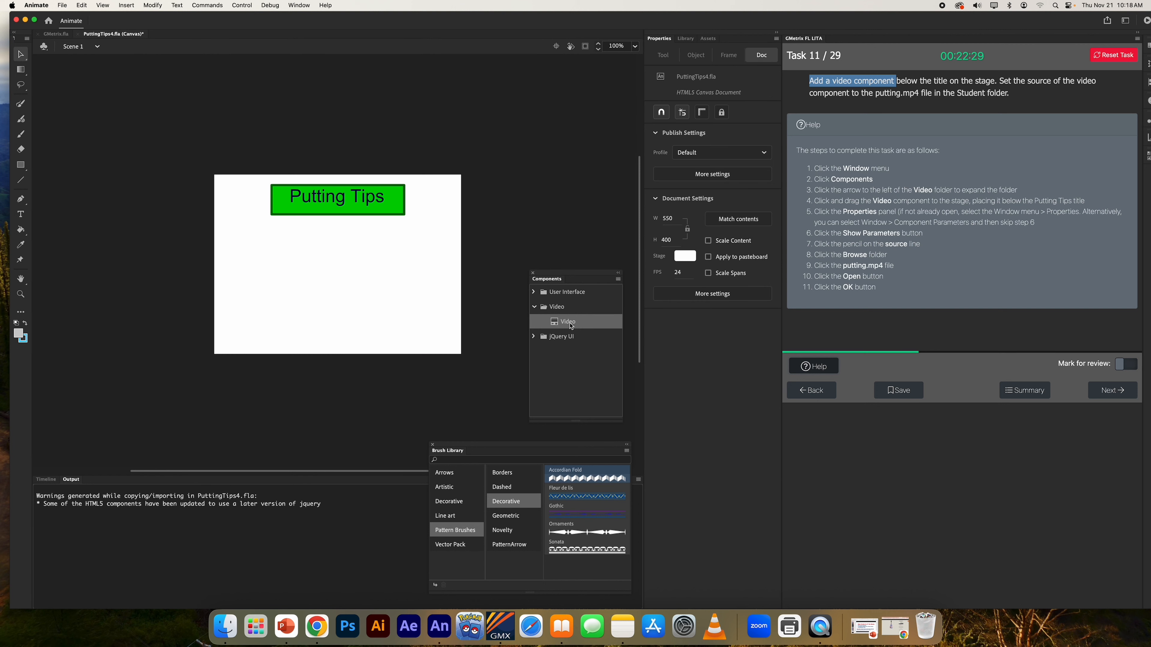
left_click_drag(568, 322, 330, 257)
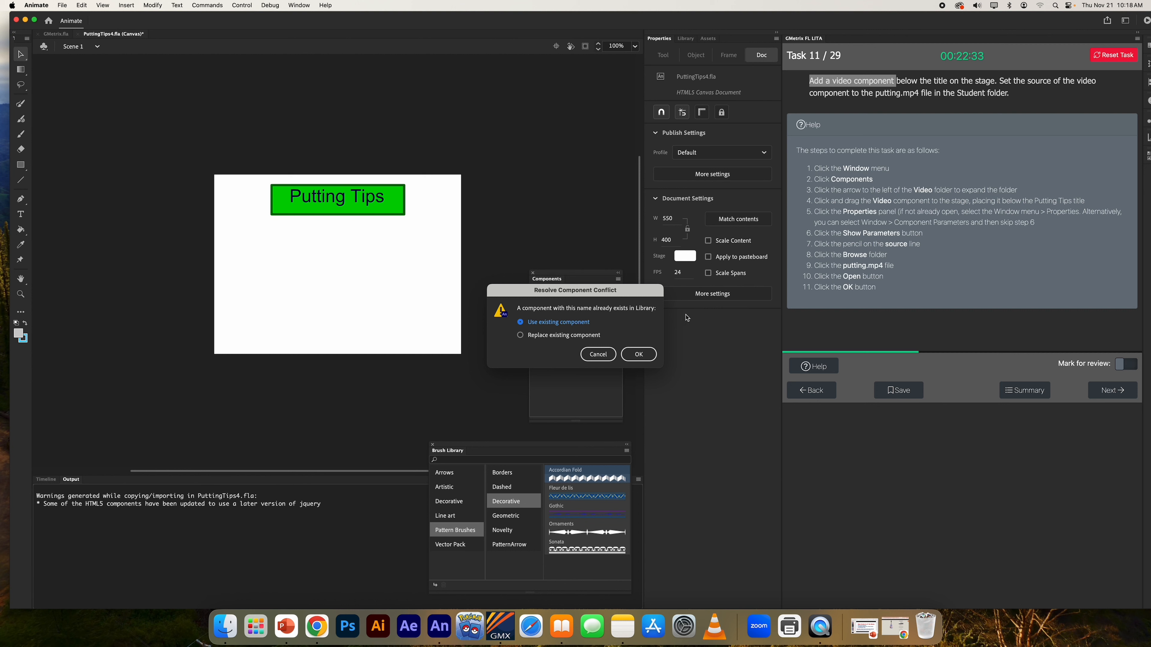
left_click(543, 335)
left_click(638, 354)
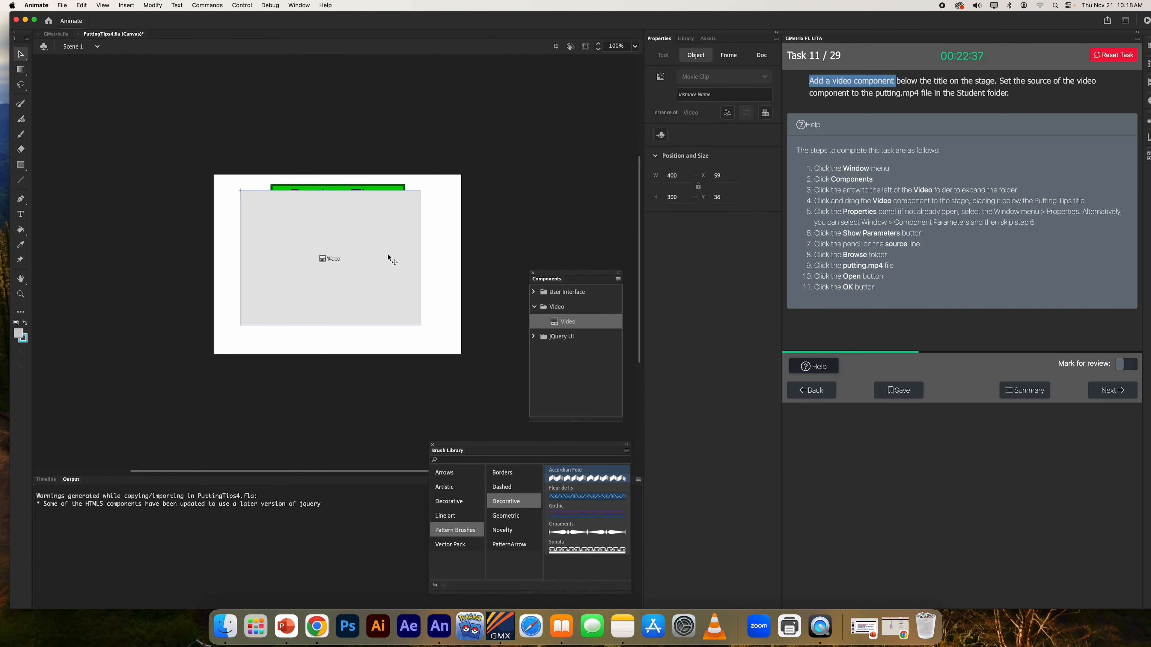
left_click_drag(355, 252, 361, 288)
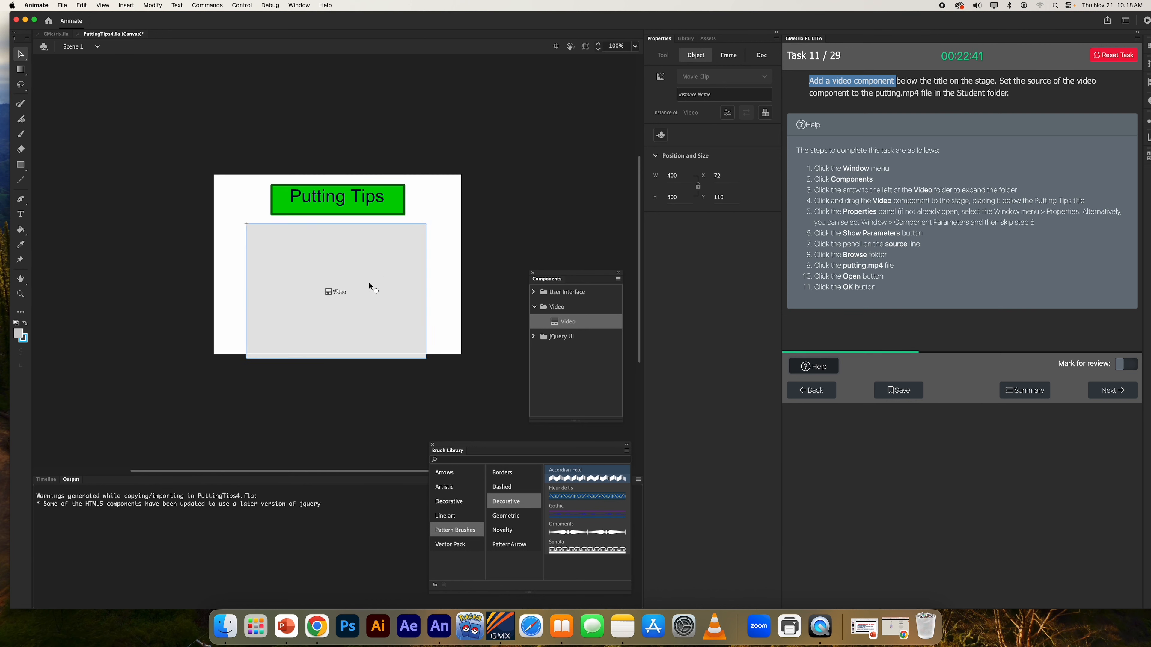
- Hide the Properties panel and bring it back
left_click(299, 5)
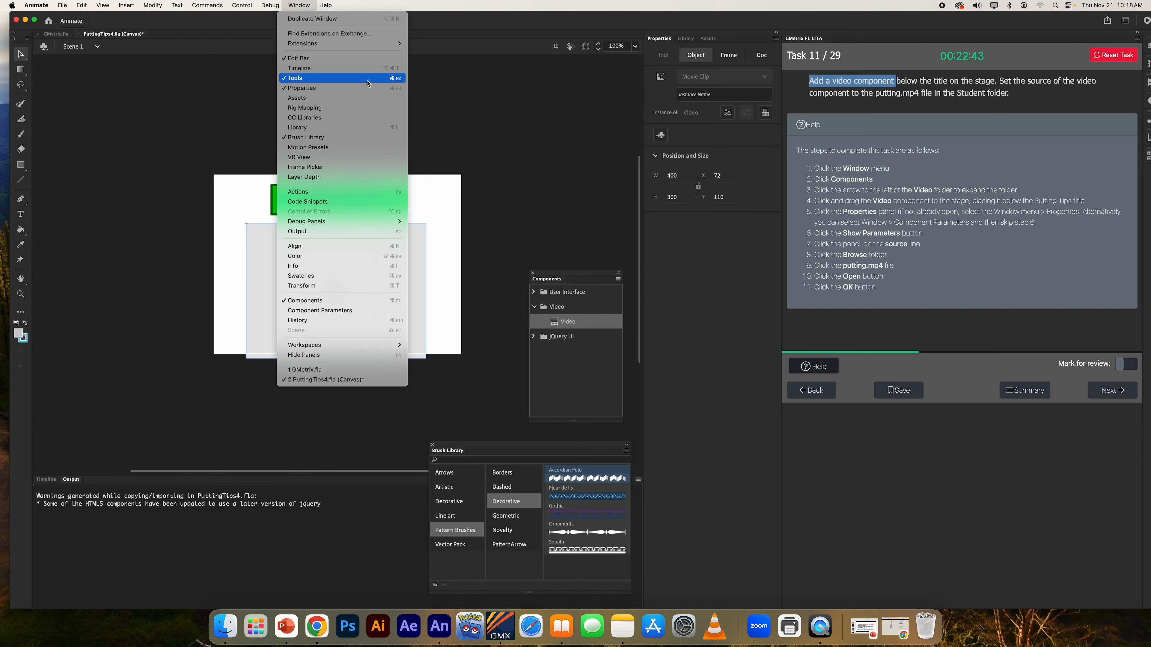
left_click(356, 89)
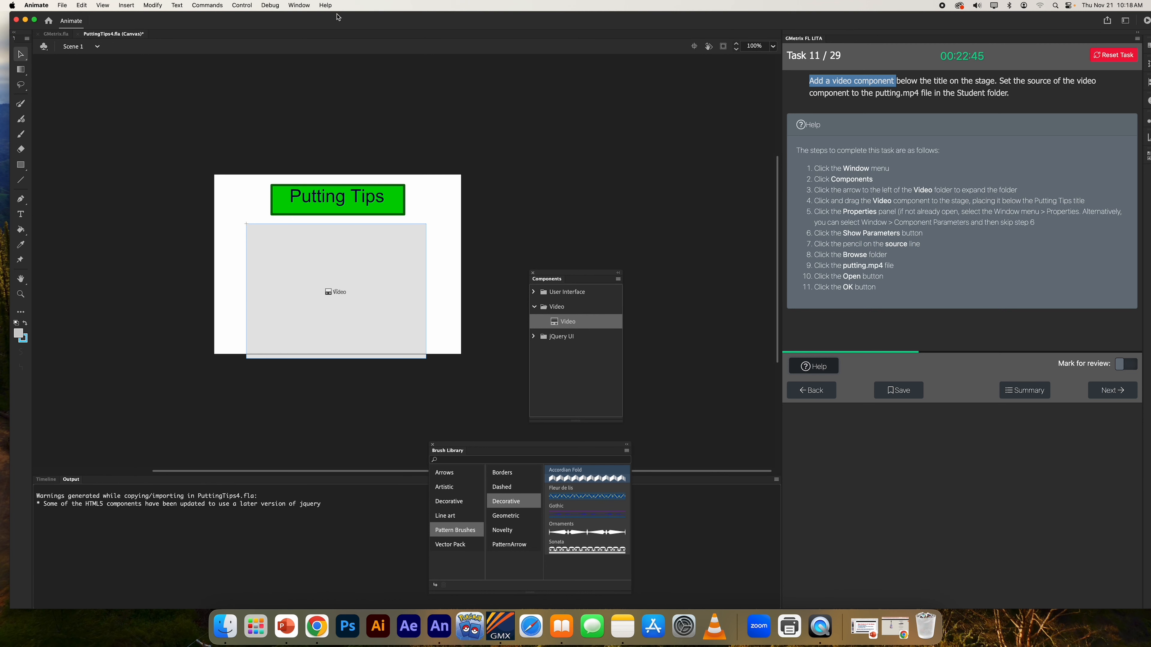
left_click(299, 5)
left_click(317, 88)
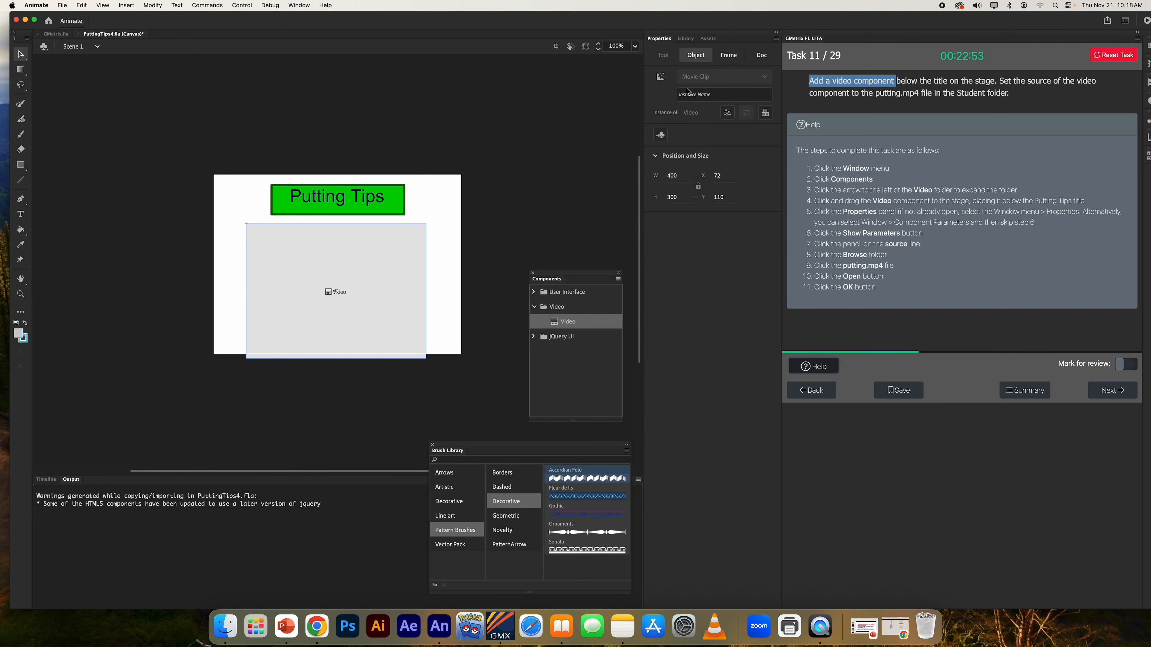
- Show the video component's parameters, browse for its source file, and select putting.mp4 in the AnimateCCLita21 folder
left_click(764, 113)
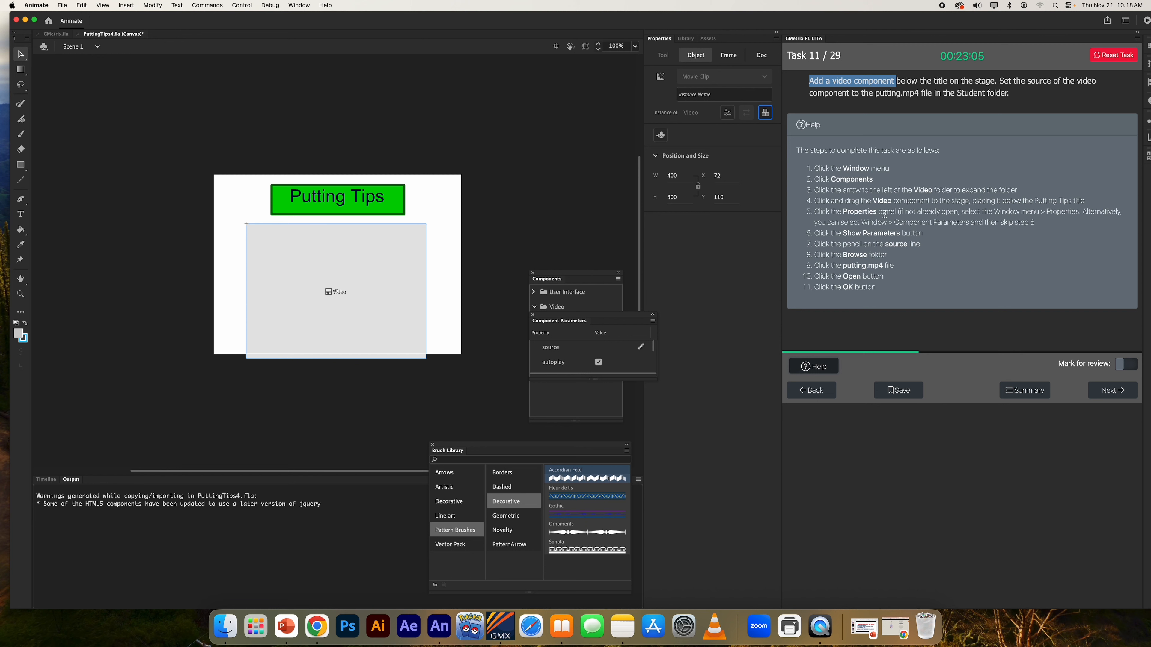
left_click(641, 346)
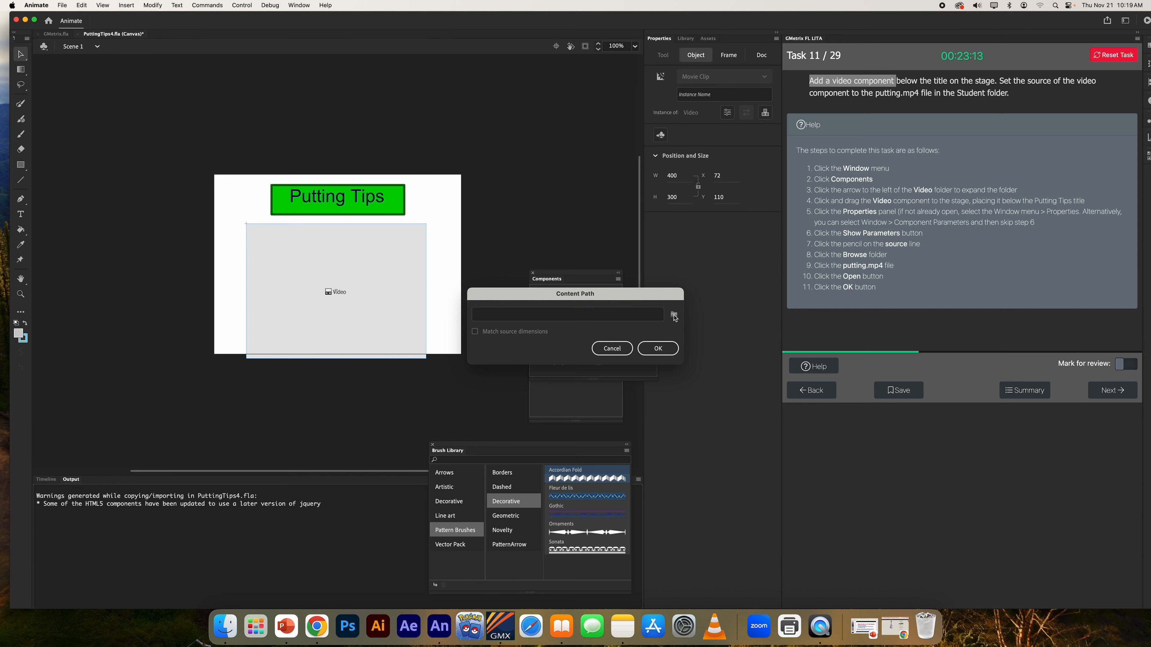
left_click(675, 316)
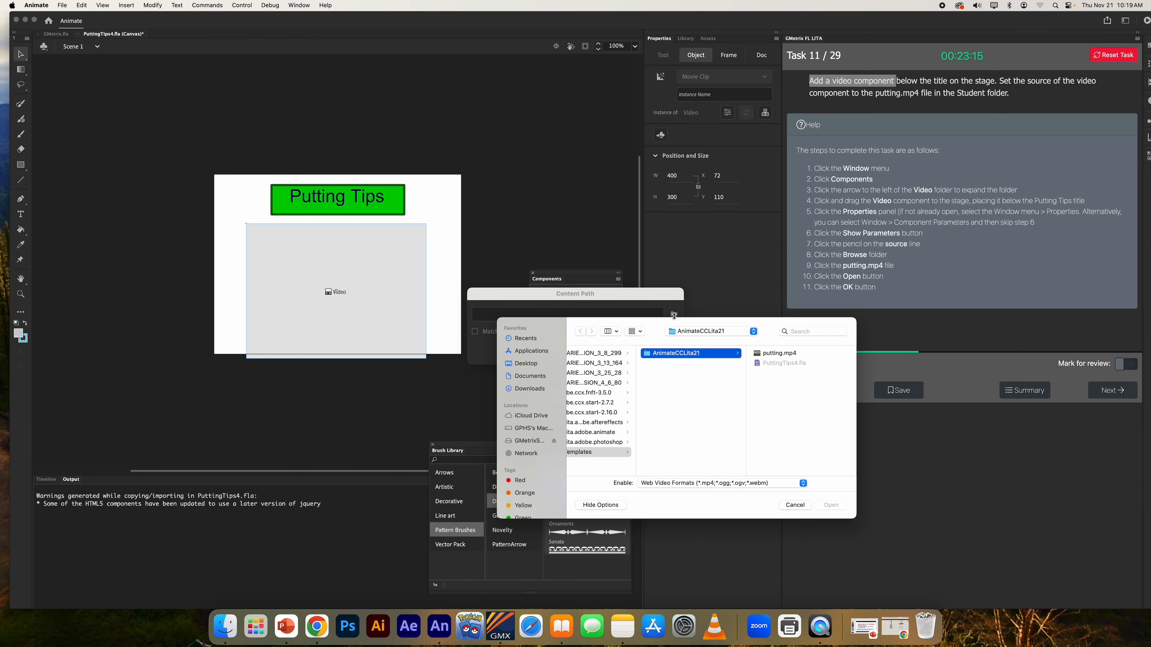
left_click(783, 354)
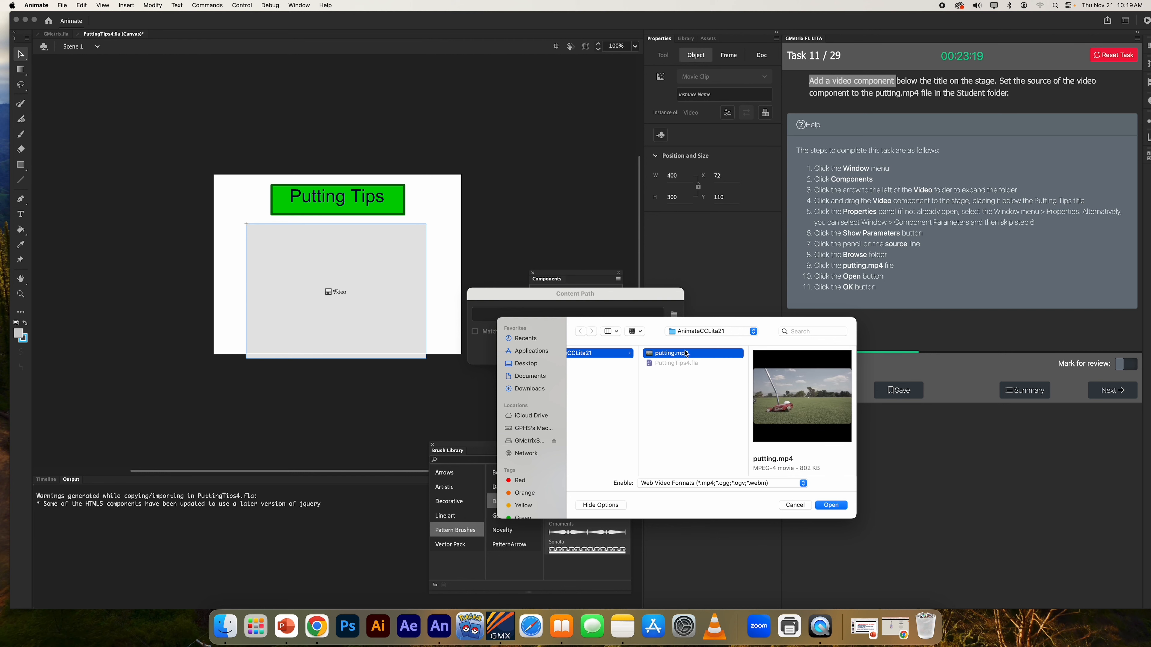
- Browse from Macintosh HD through Library, Application Support, Adobe, CEP, extensions and GMetrixTemplates to the AnimateCCLita21 folder
left_click(520, 430)
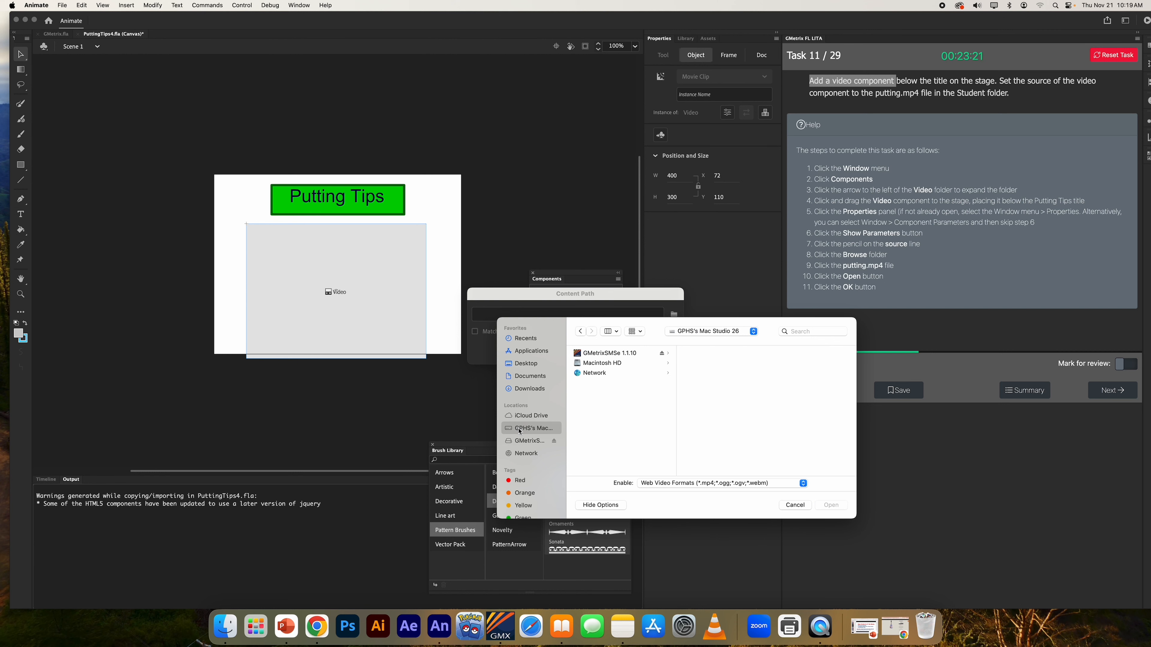
left_click(588, 363)
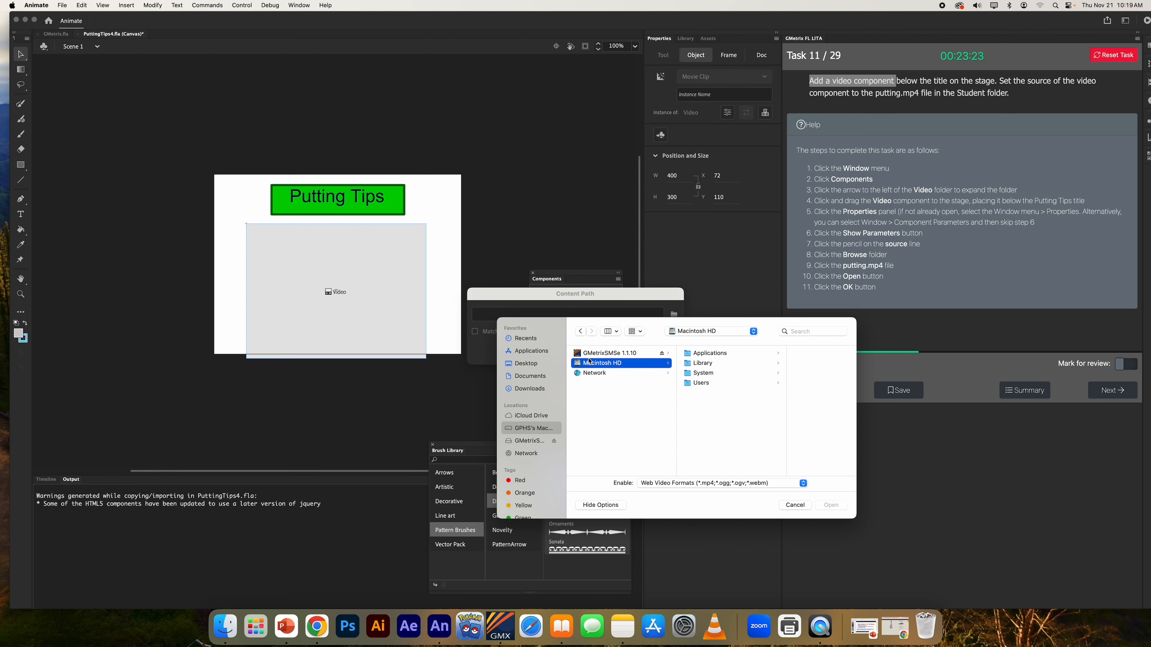
left_click(703, 363)
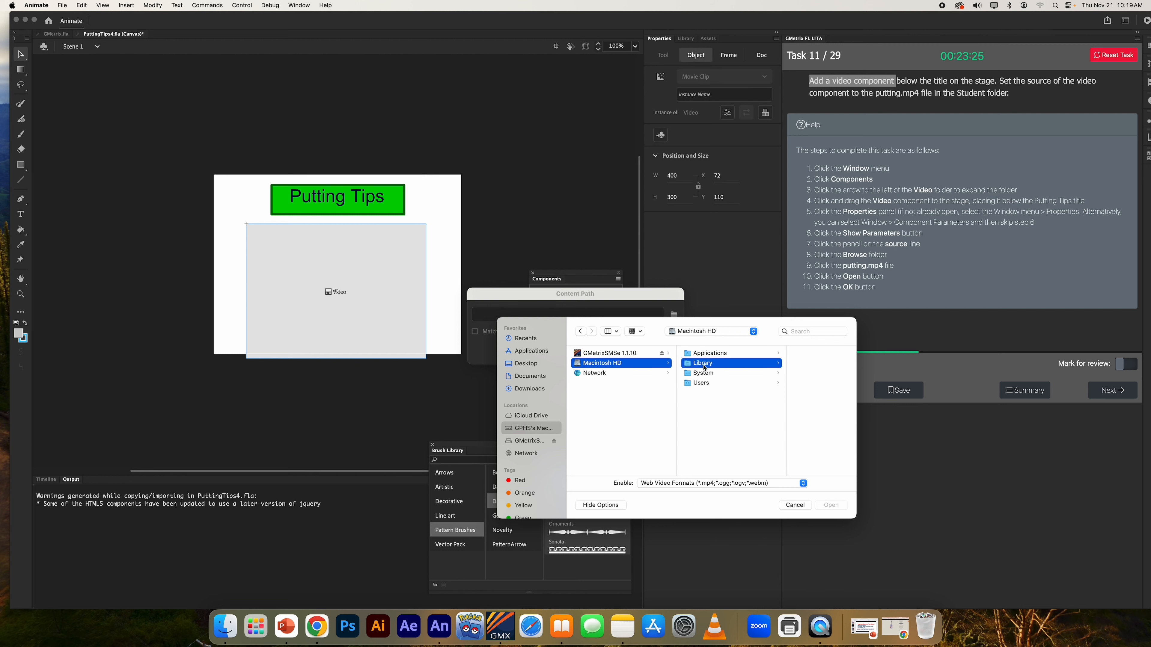
left_click(691, 364)
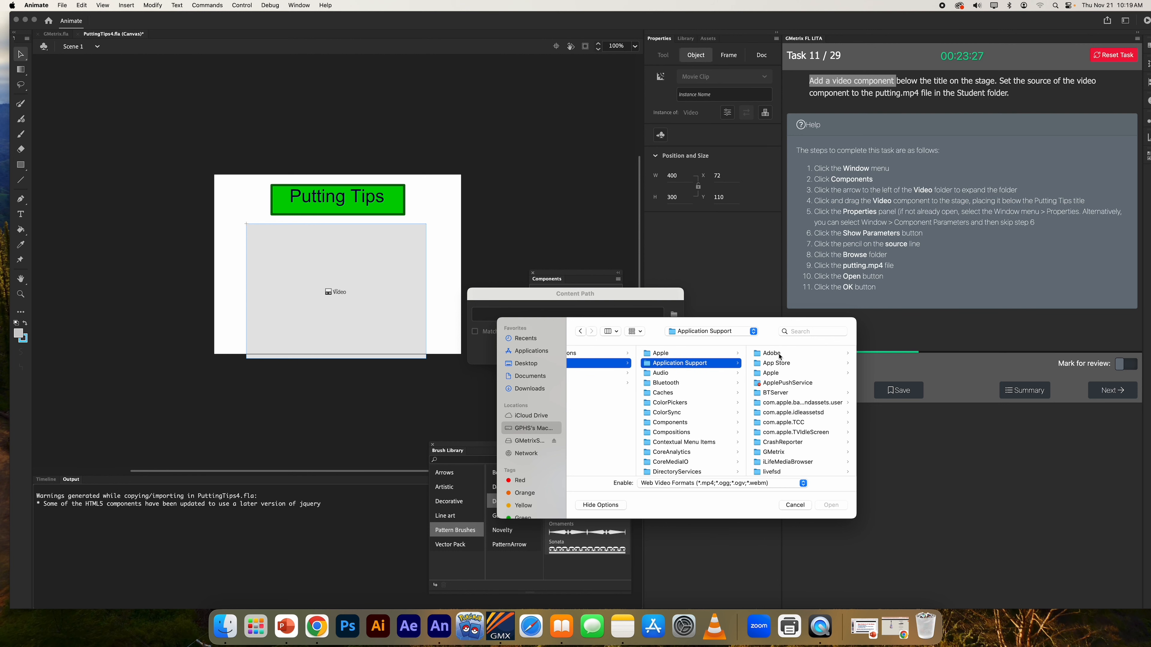
left_click(776, 353)
left_click(769, 471)
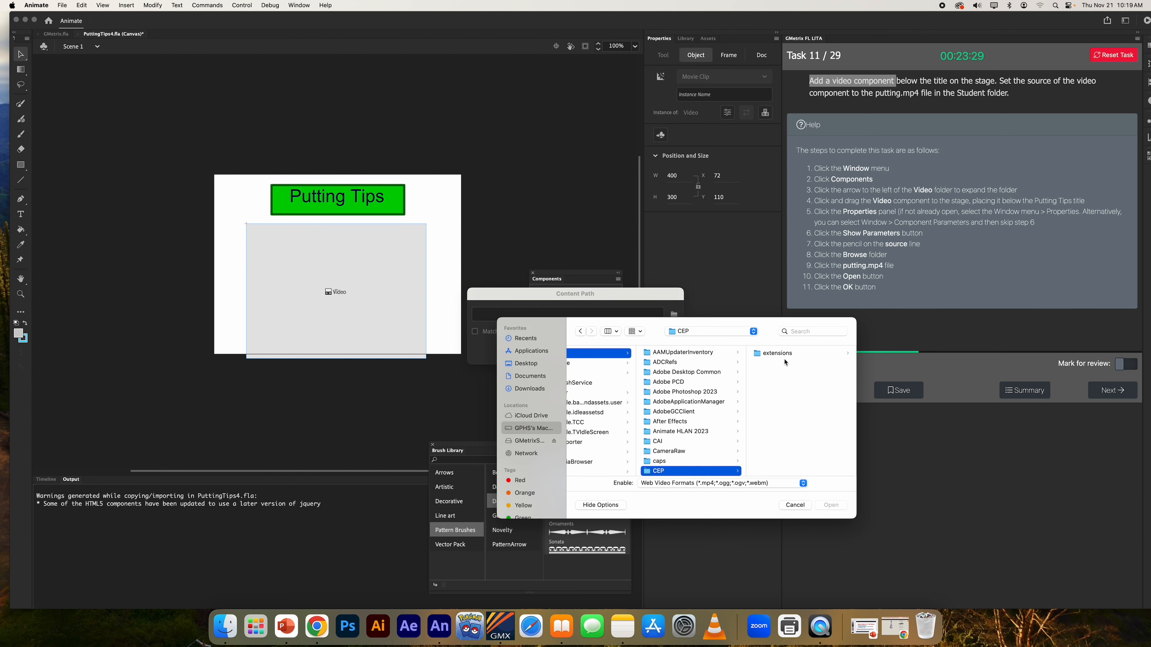
left_click(842, 354)
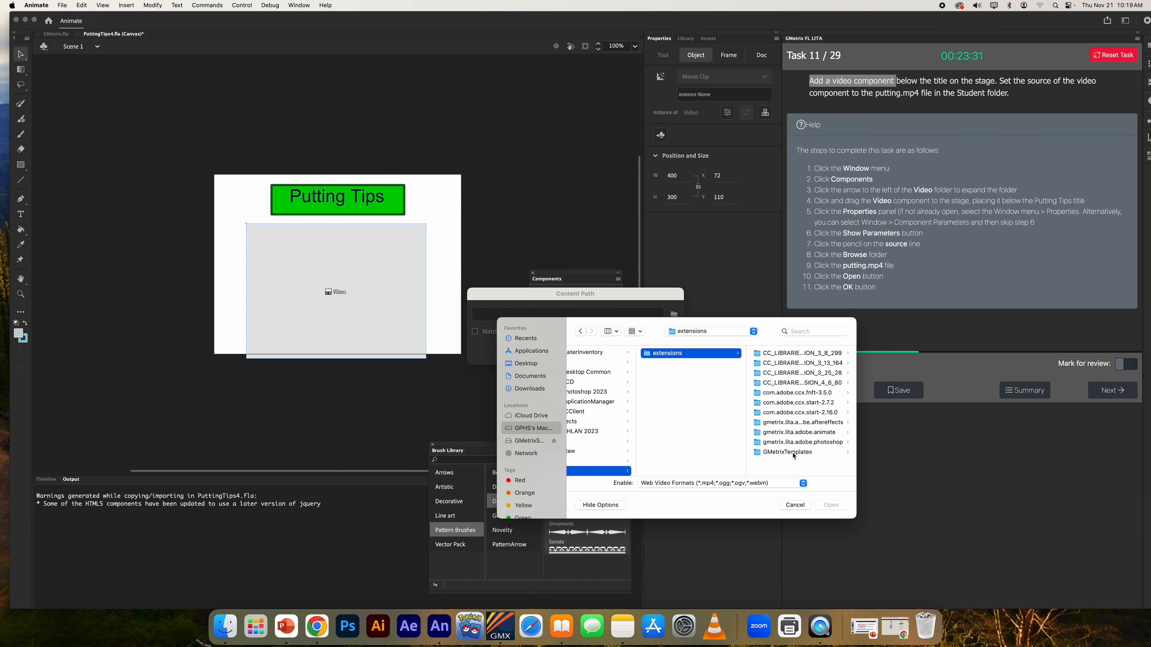
left_click(810, 452)
left_click(788, 354)
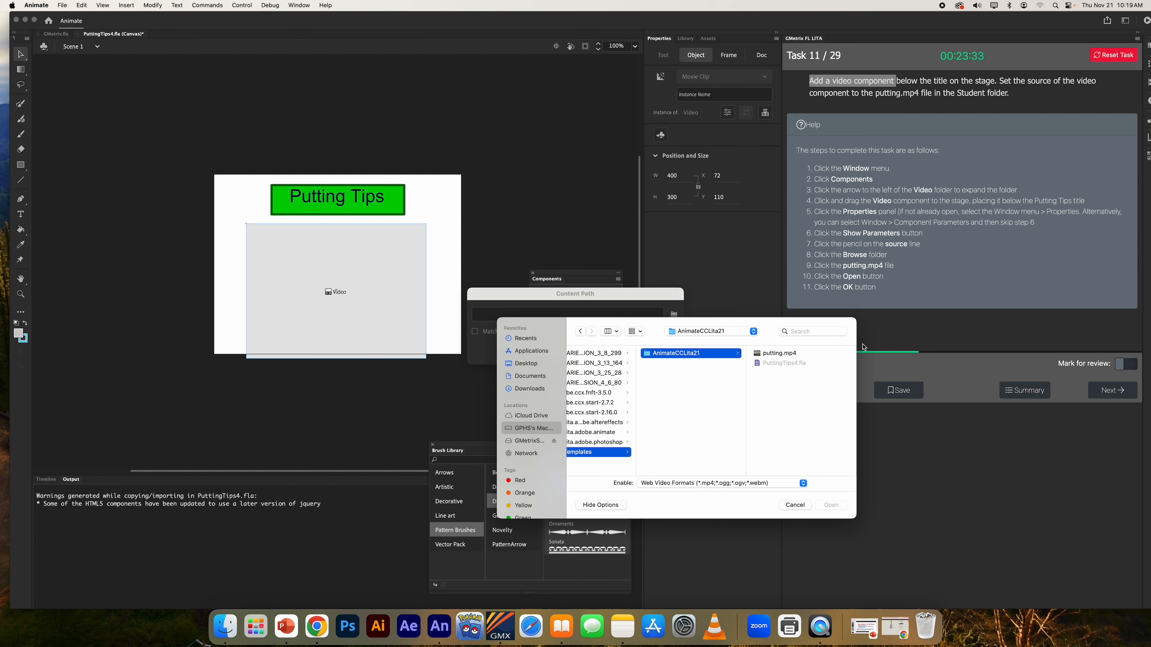
- Set putting.mp4 as the video's source with matching source dimensions, and move the component up to about X 32, Y 103
left_click(790, 354)
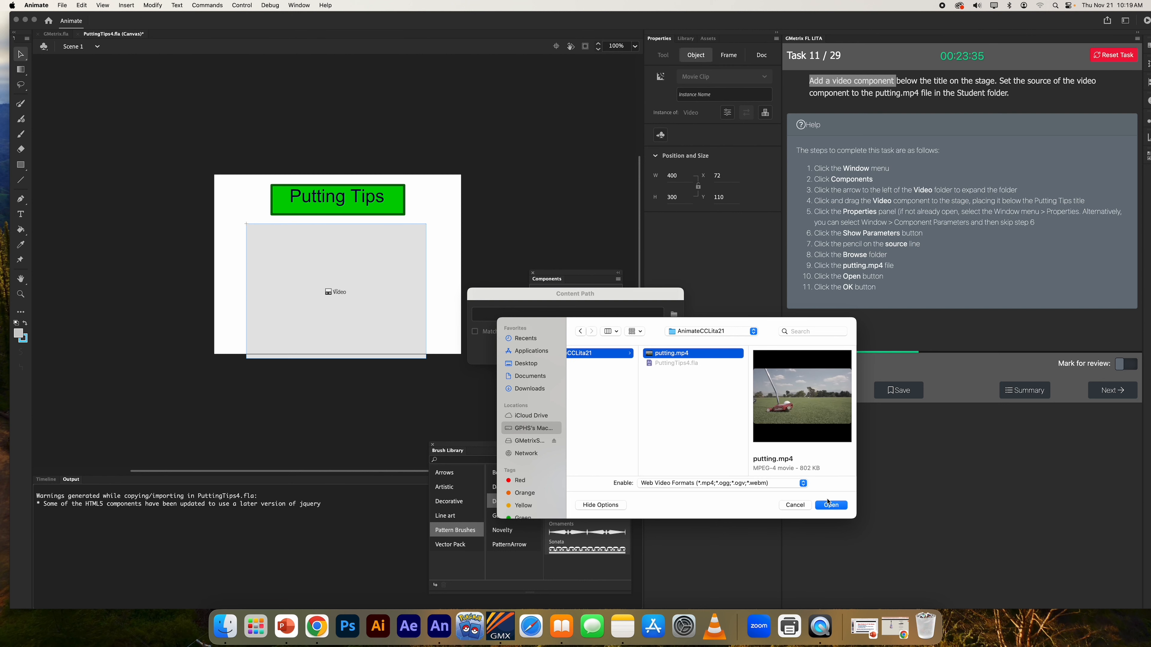
left_click(829, 504)
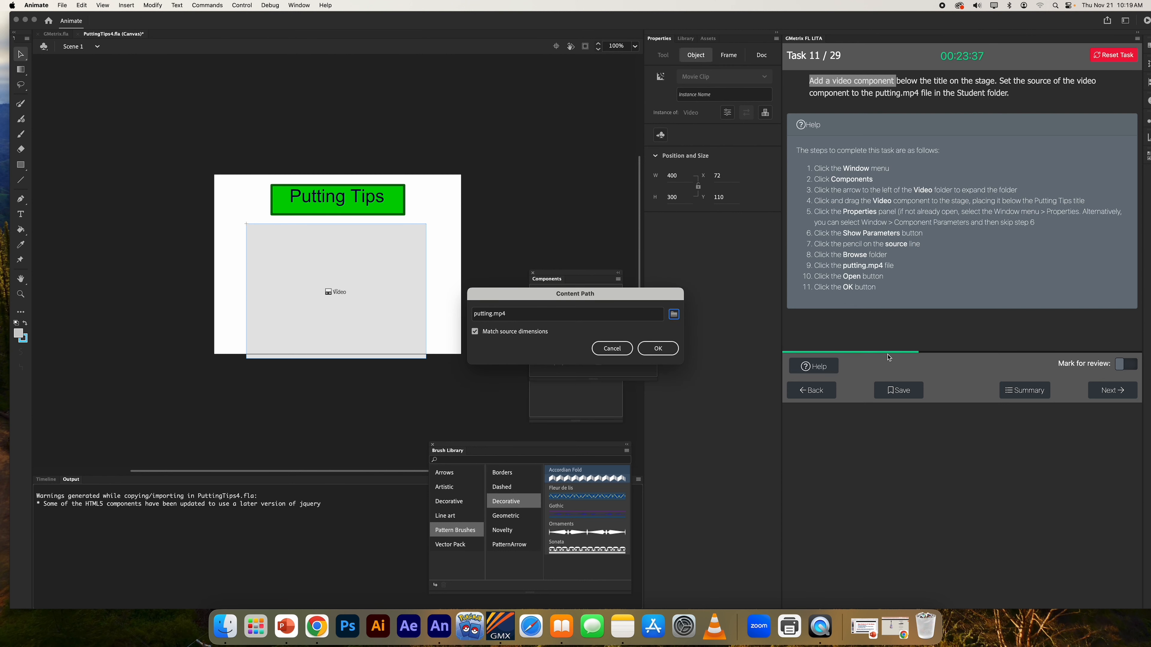
left_click(660, 348)
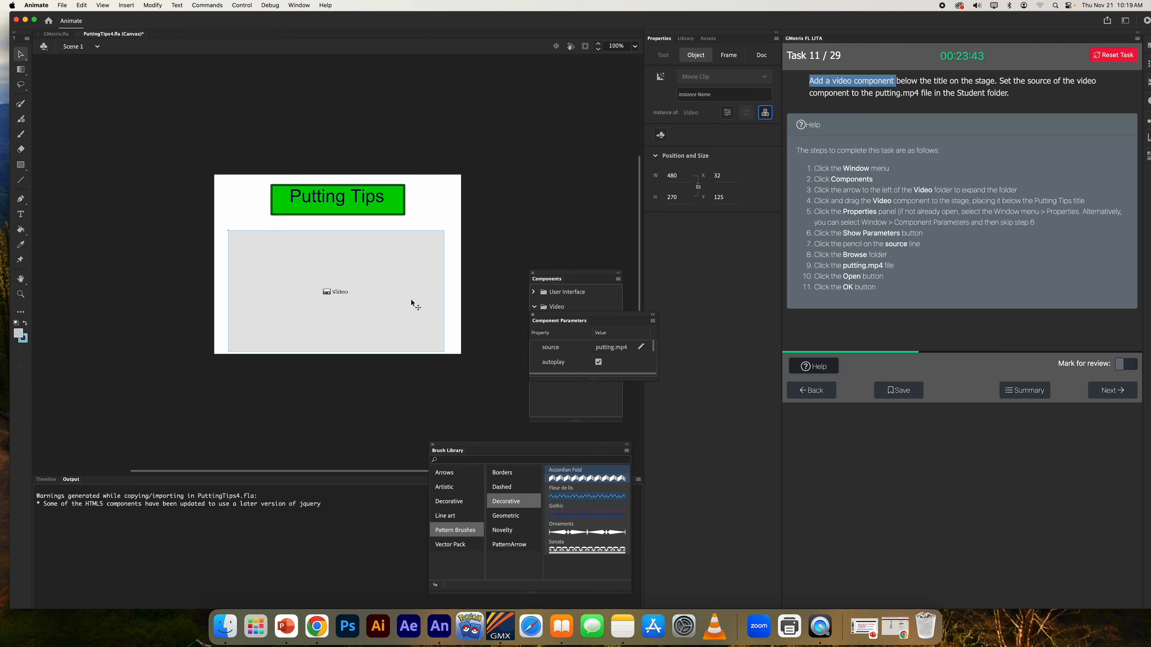
left_click_drag(411, 302, 411, 293)
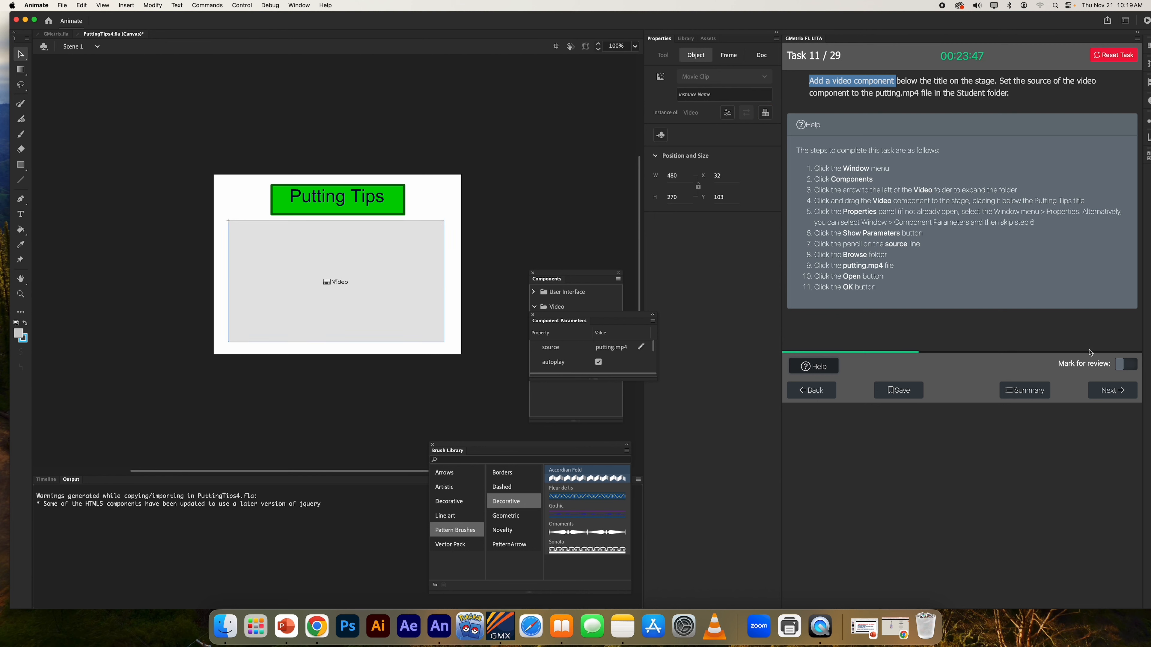
- Submit task 11, continue to task 12, and show the help for its selection tool question
left_click(1118, 389)
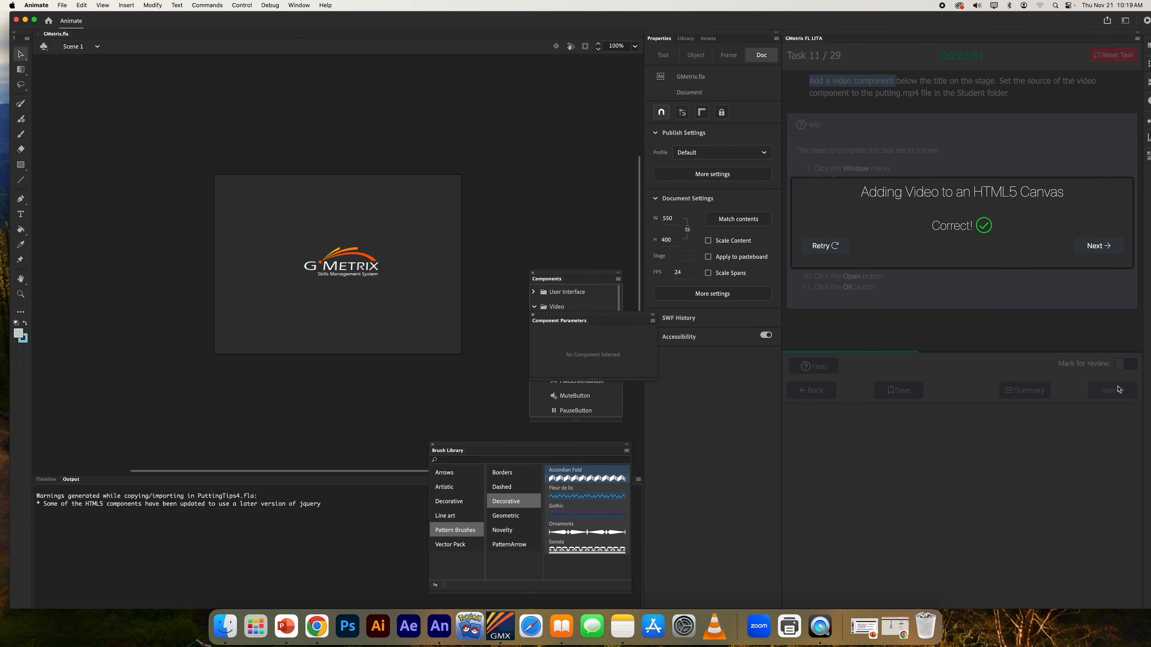
left_click(1097, 245)
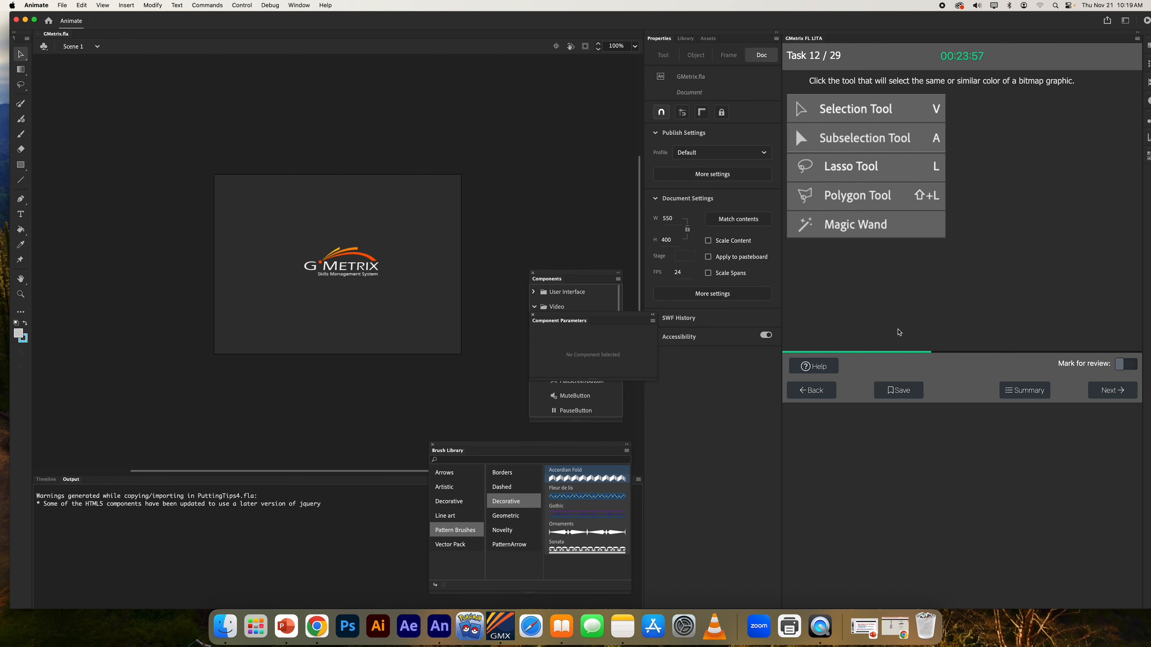
left_click(815, 366)
scroll(982, 276, "down", 3)
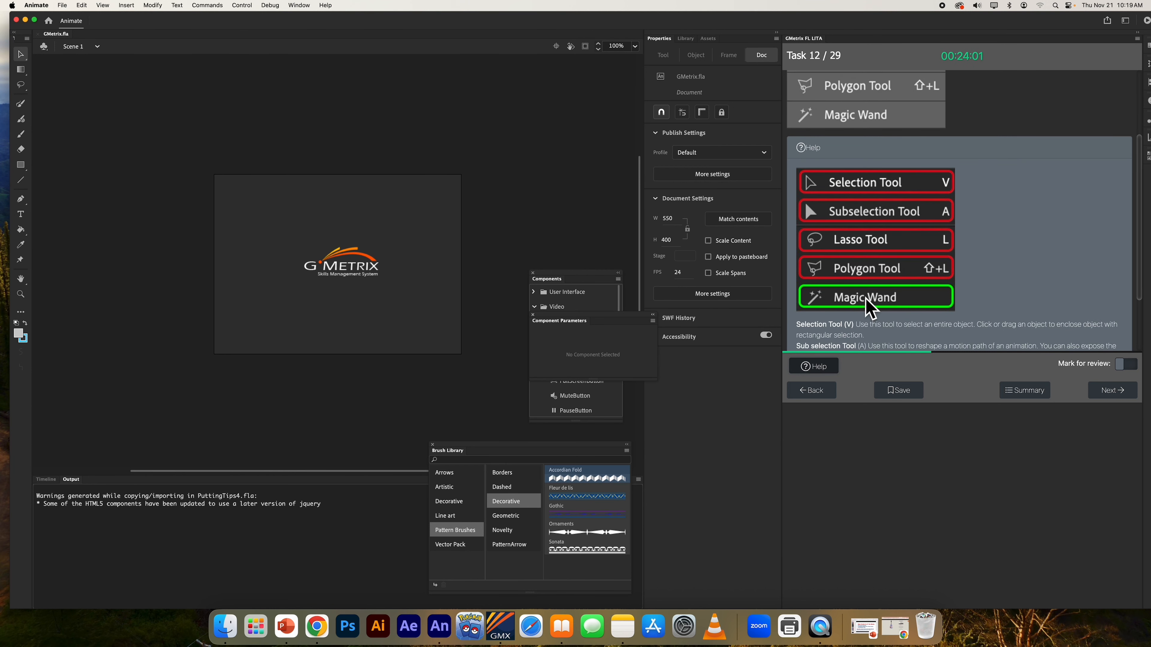
- Answer task 12 with Magic Wand, submit it, and move on to task 13 with its help shown
left_click(878, 114)
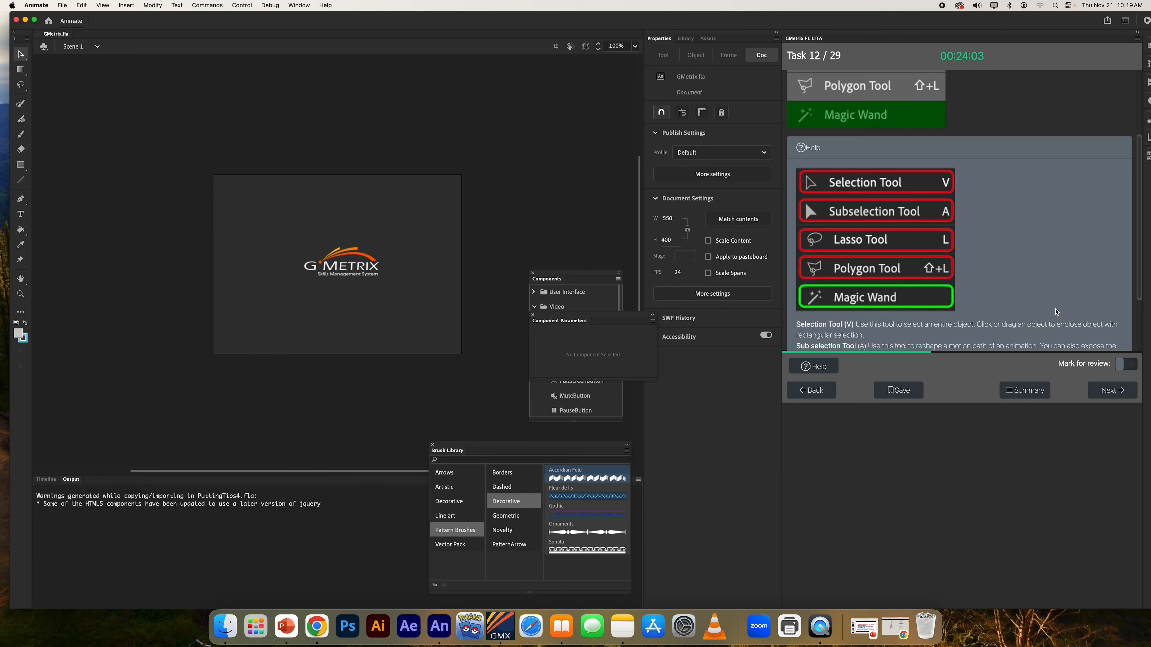
left_click(1110, 388)
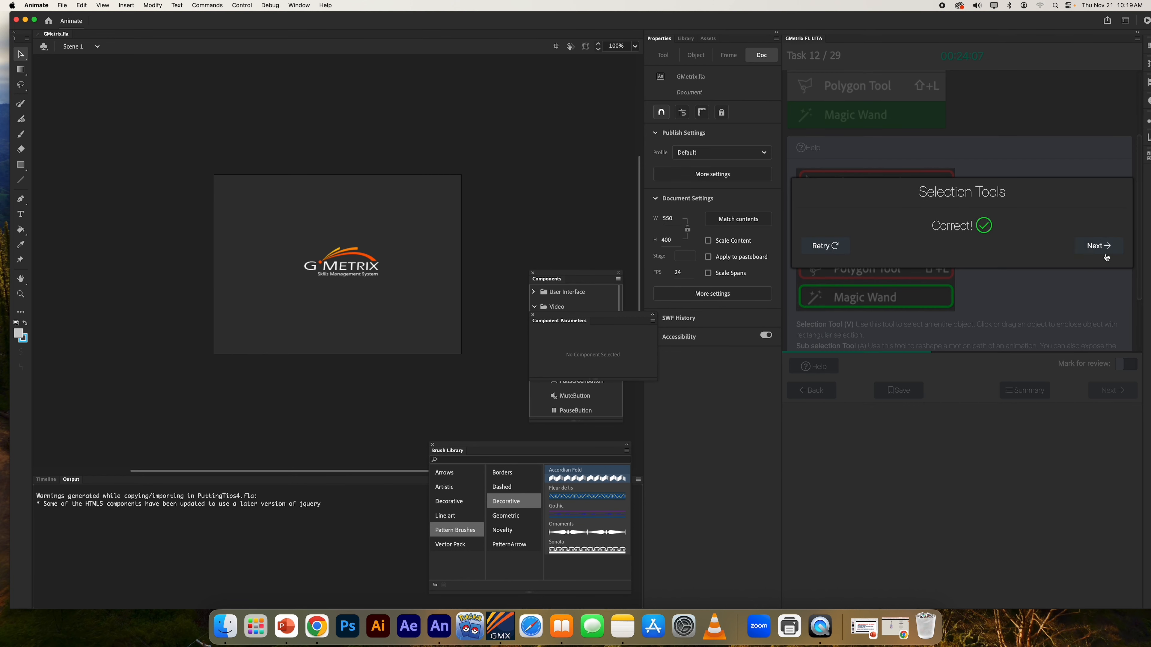
left_click(1103, 253)
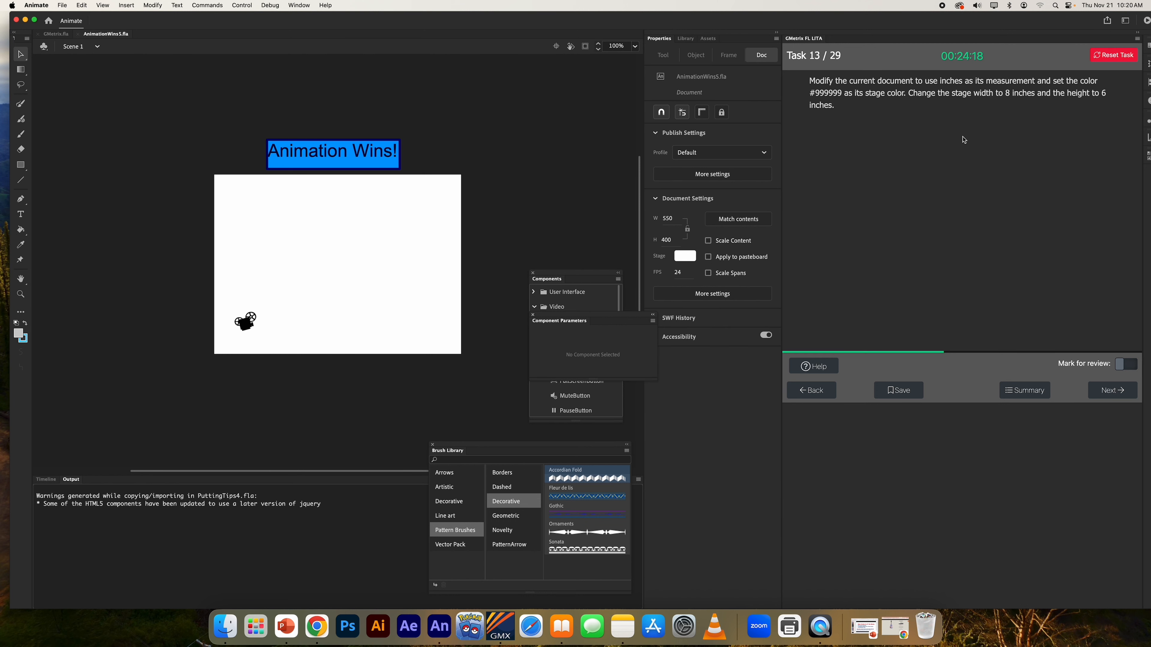
left_click(807, 371)
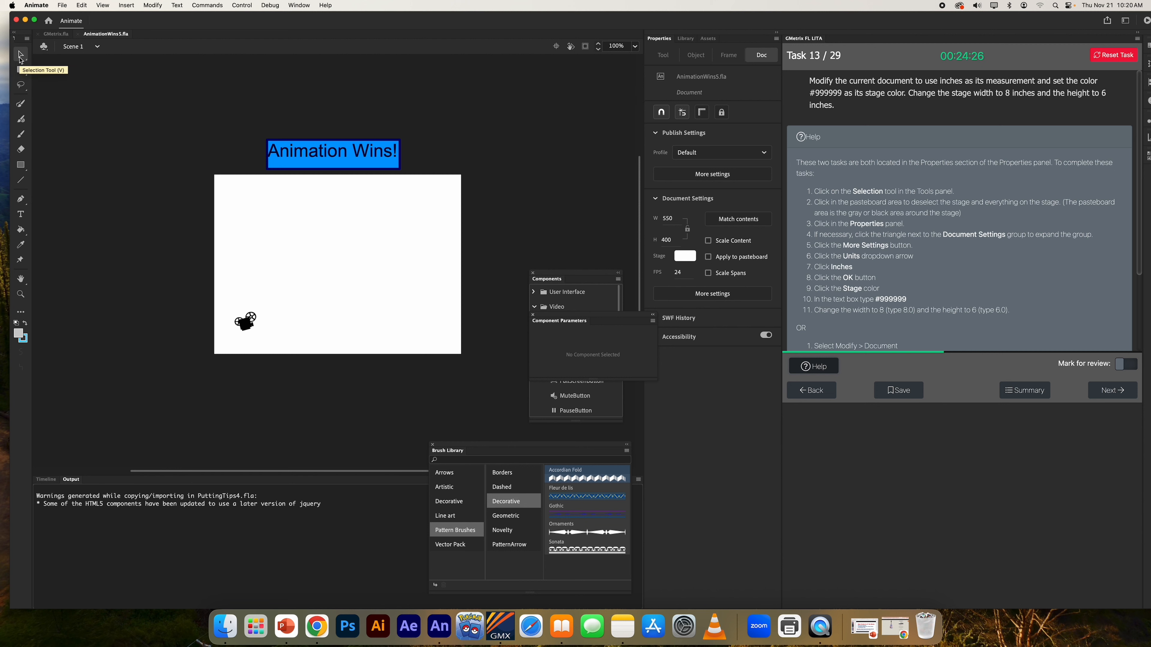
- With nothing on the stage selected, set the document's units to inches and its stage color to #999999
left_click(298, 253)
left_click(486, 247)
left_click(717, 297)
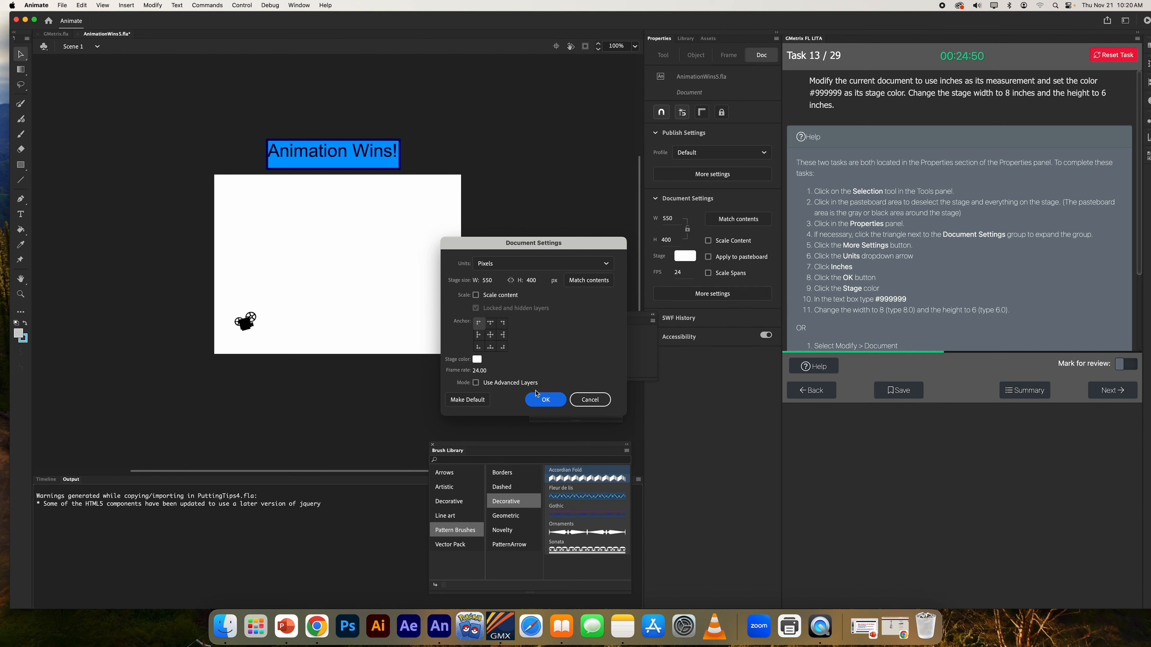
left_click(497, 265)
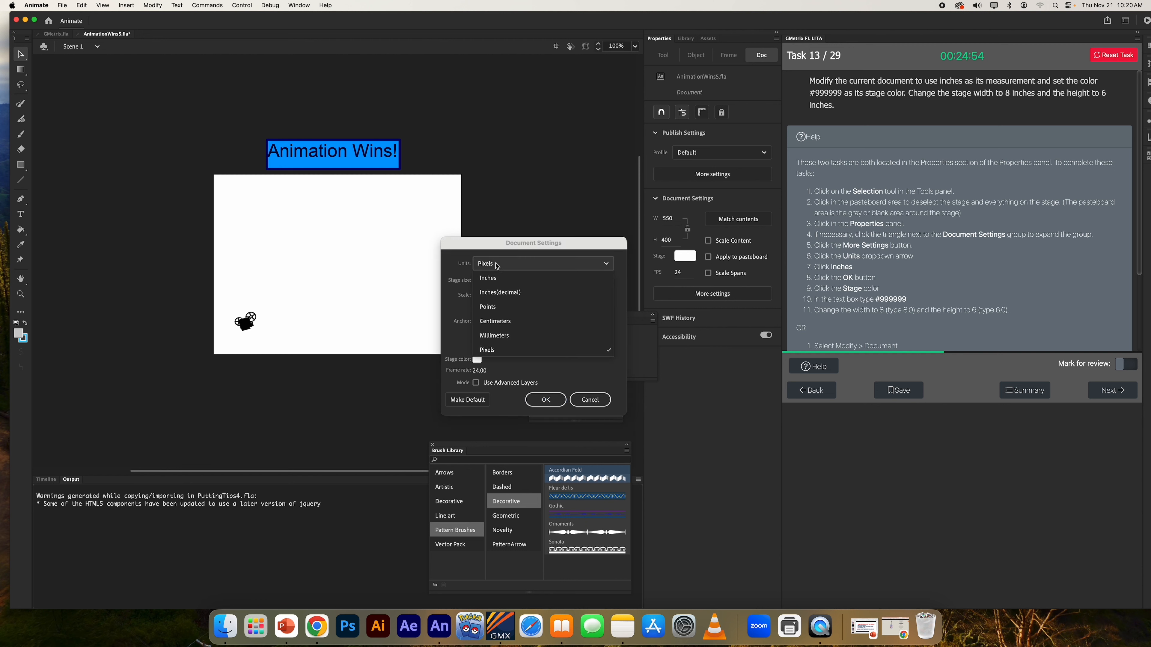
left_click(487, 279)
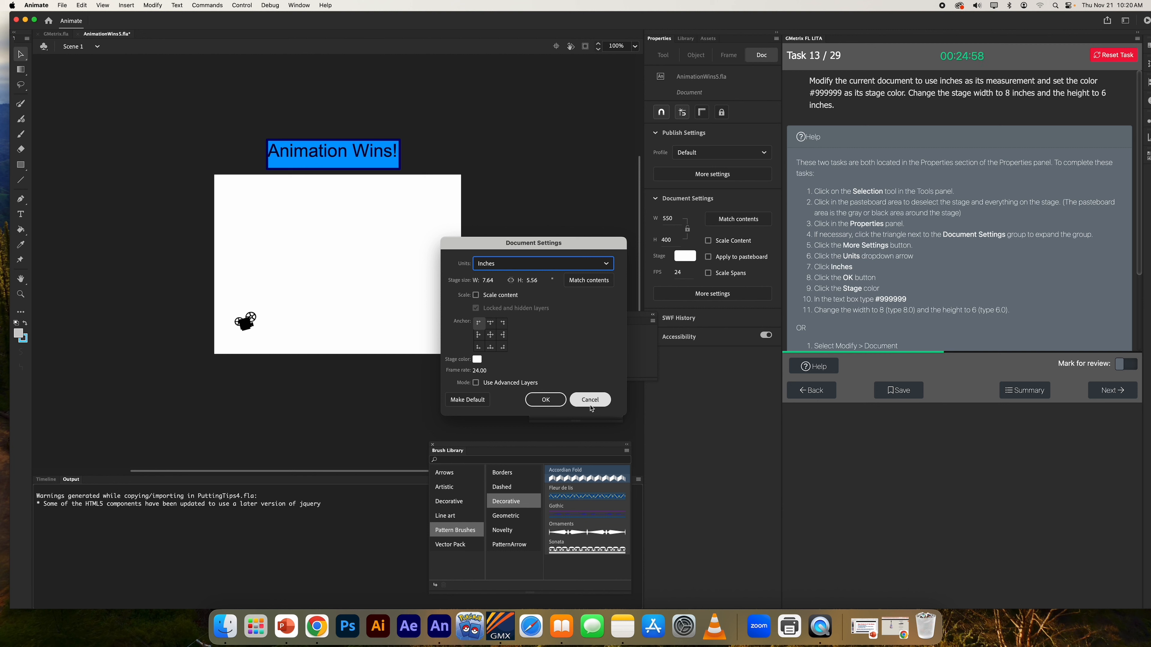
left_click(546, 400)
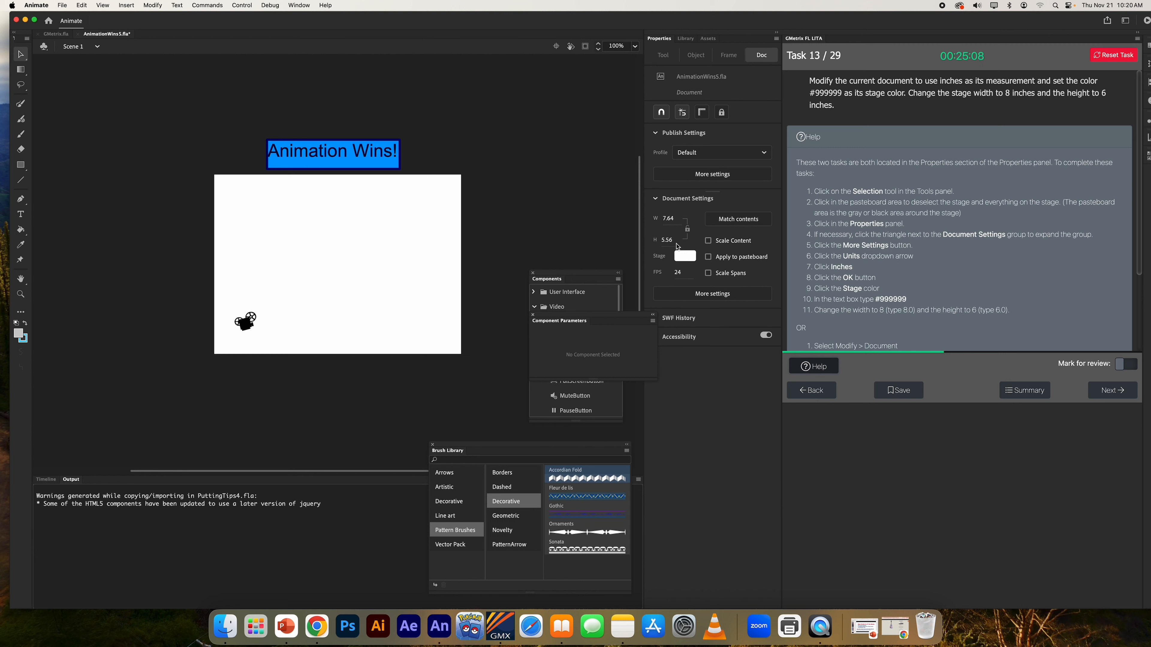
left_click(685, 256)
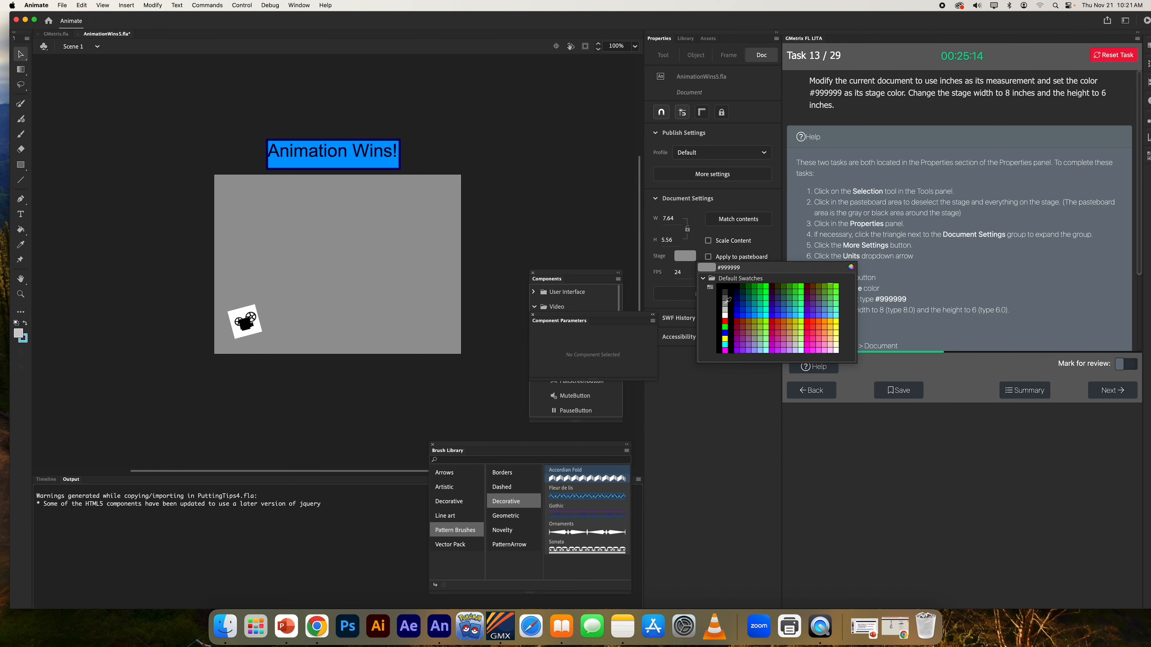
left_click(726, 303)
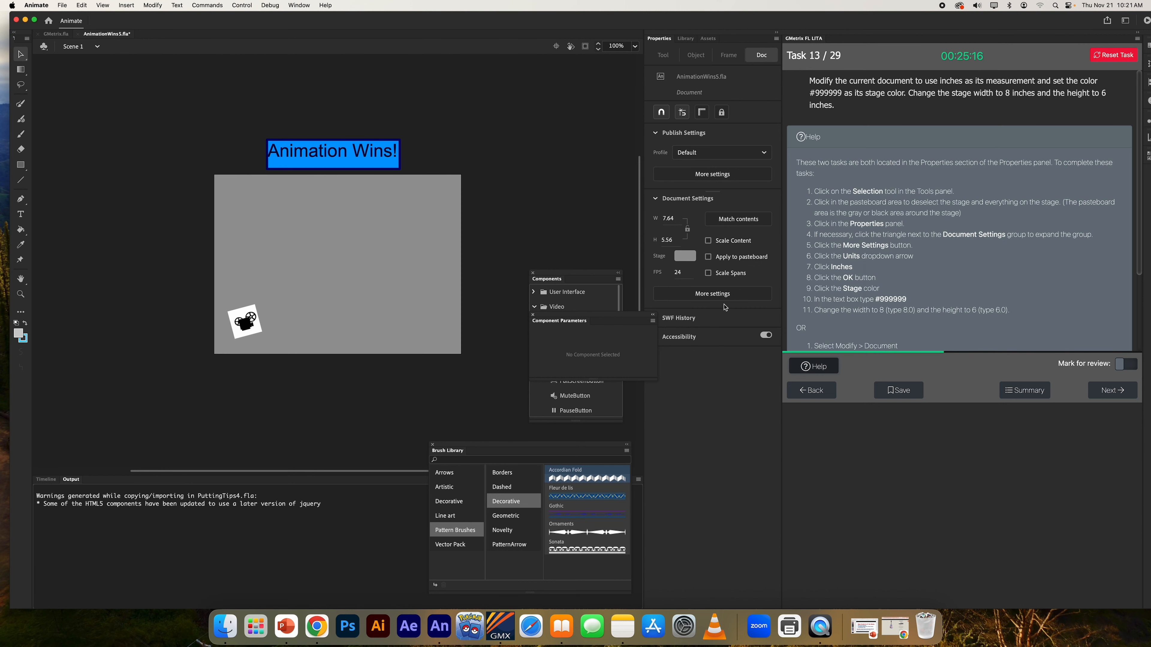
- Set the stage width to 8 inches and the stage height to 6 inches
left_click(668, 218)
type("8")
key("Escape")
left_click(665, 218)
type("8")
key("Escape")
left_click(666, 219)
type("8.0")
key("Return")
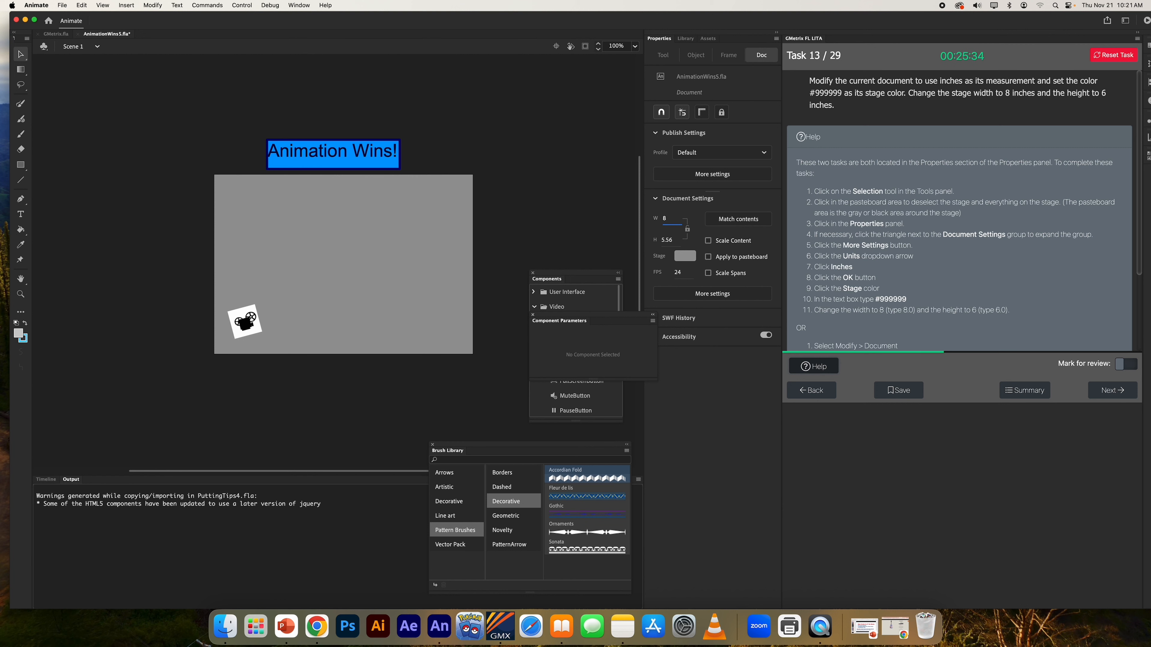
left_click(667, 241)
type("6")
key("Return")
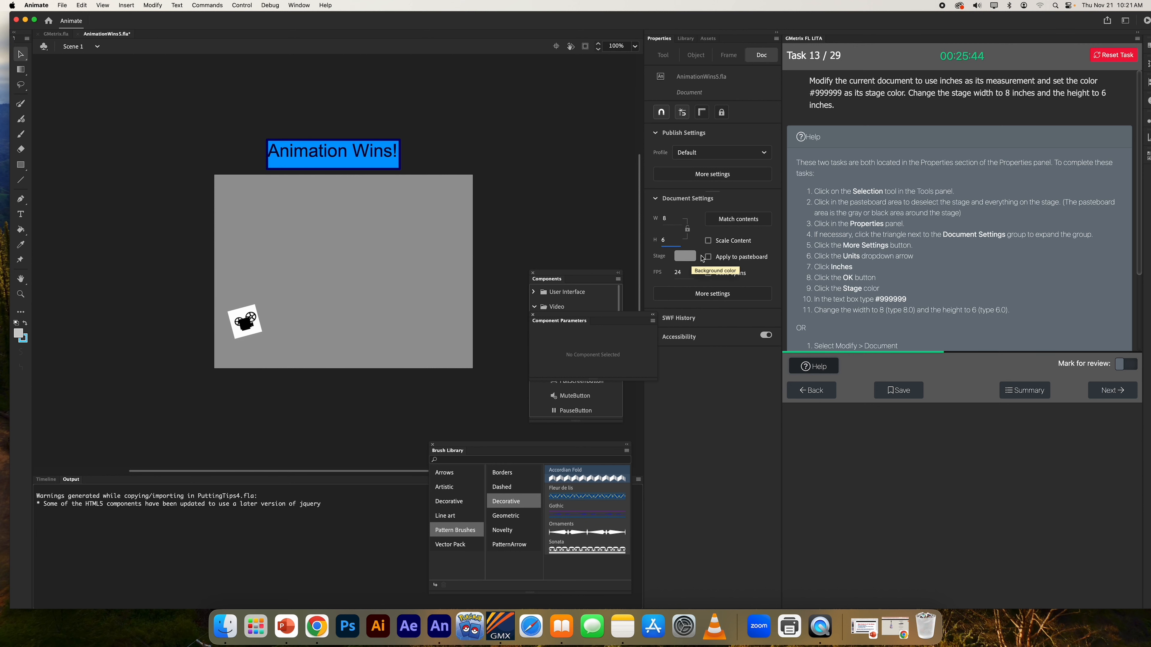
- Submit task 13, continue to task 14, and show the help for its Actions layer task
left_click(1128, 393)
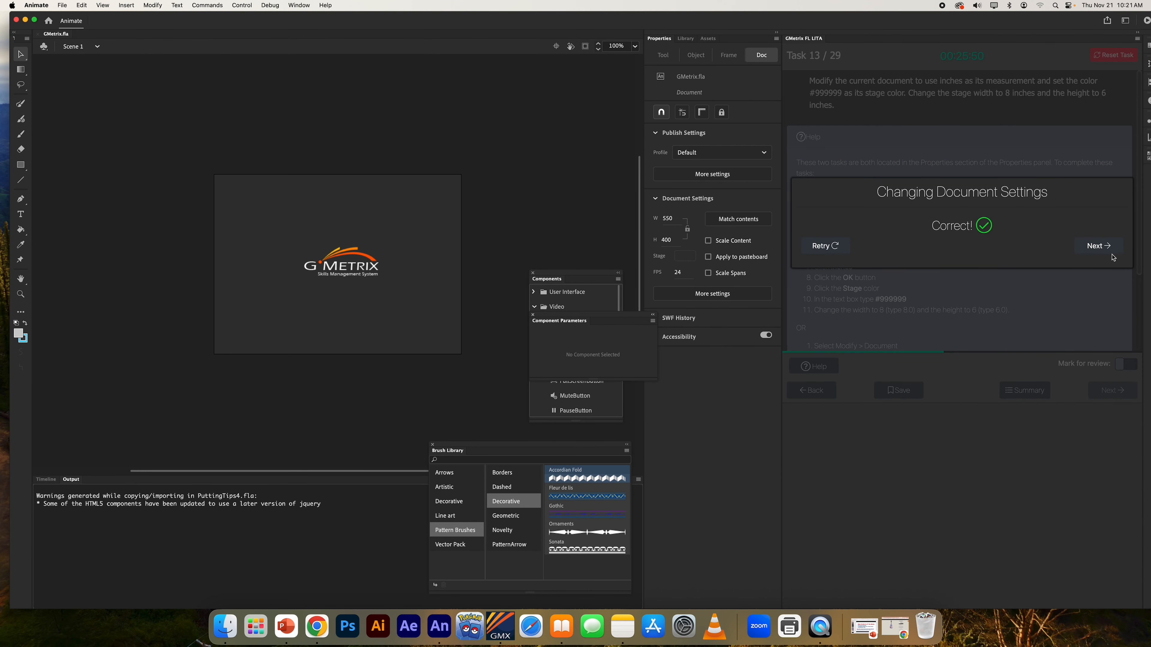
left_click(1106, 249)
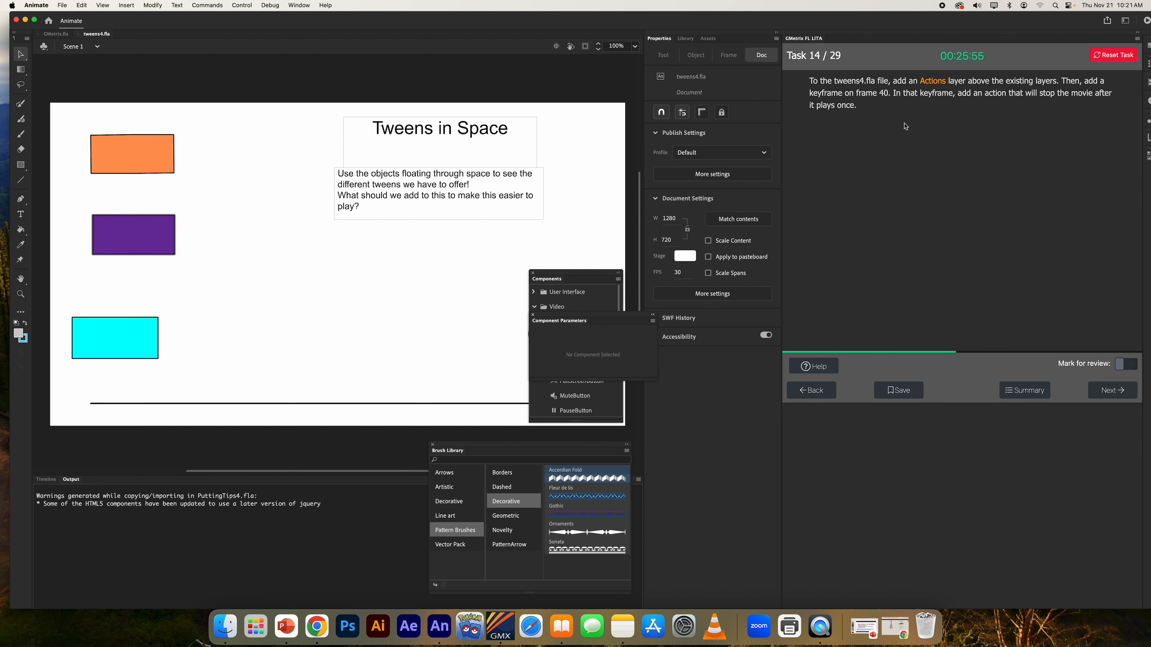
left_click(814, 366)
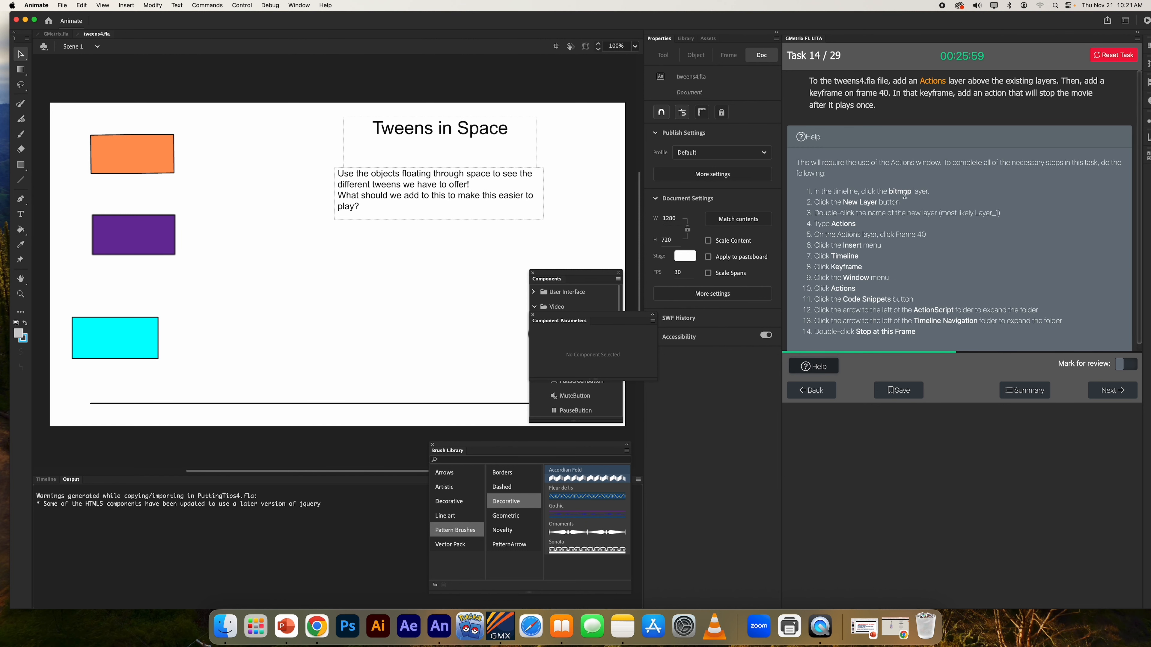
- Show the timeline of tweens4.fla and refit the application window so it lies fully within the screen
left_click(55, 478)
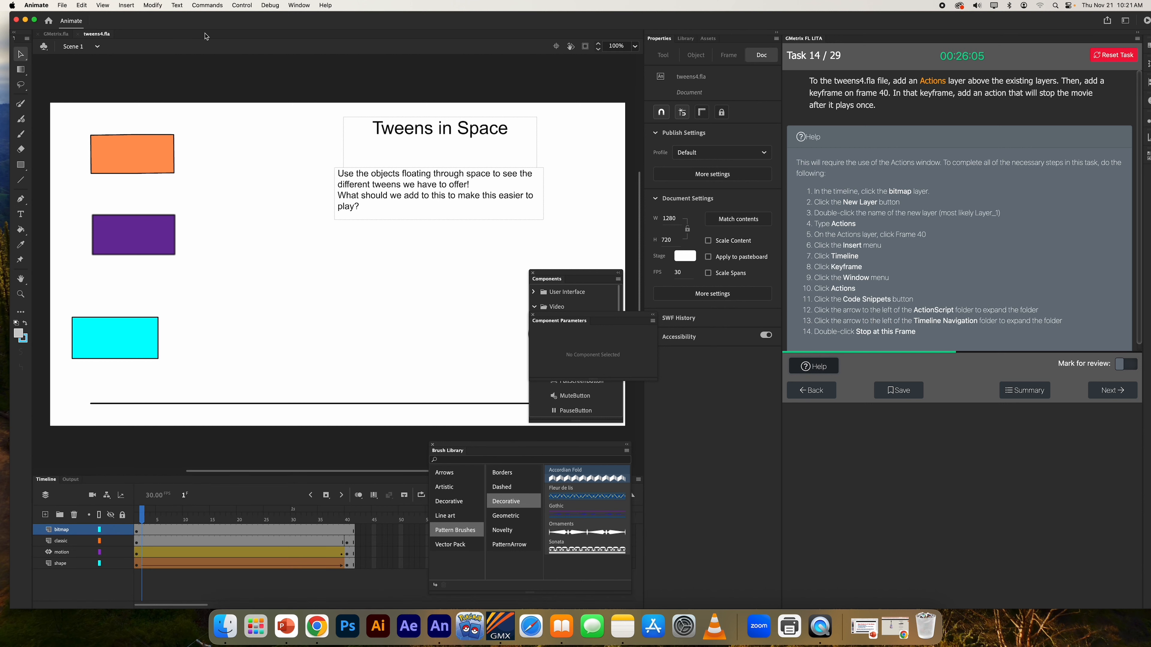
left_click_drag(10, 13, 21, 41)
left_click_drag(119, 46, 106, 18)
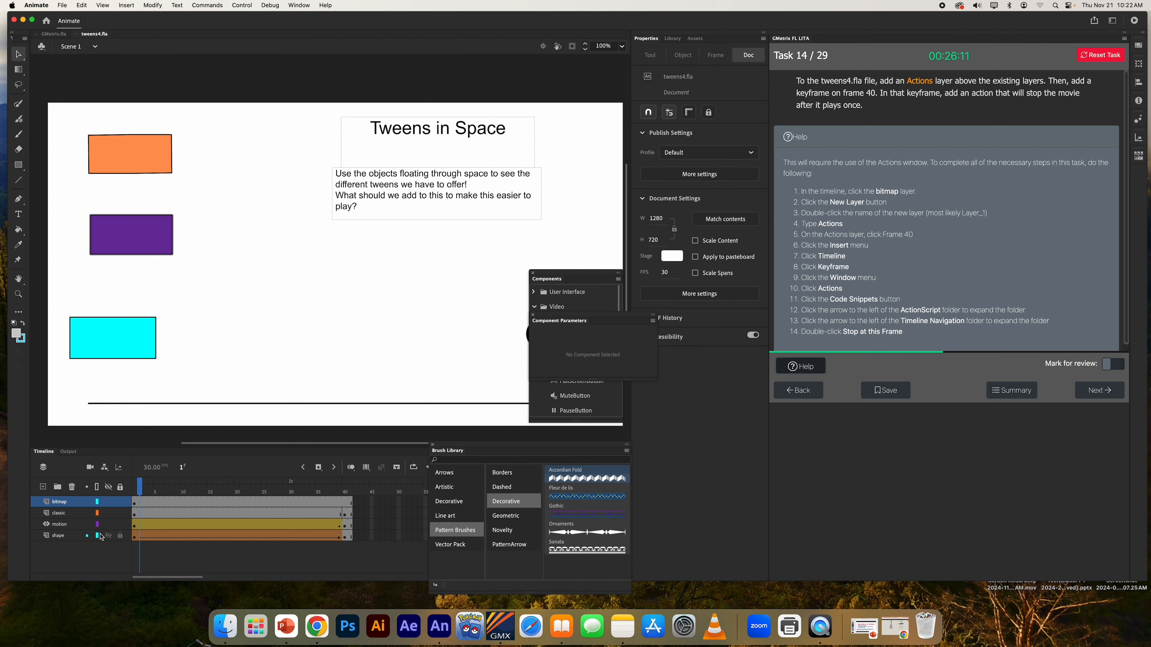
- Add a new layer above the bitmap layer and name it Actions
left_click(44, 488)
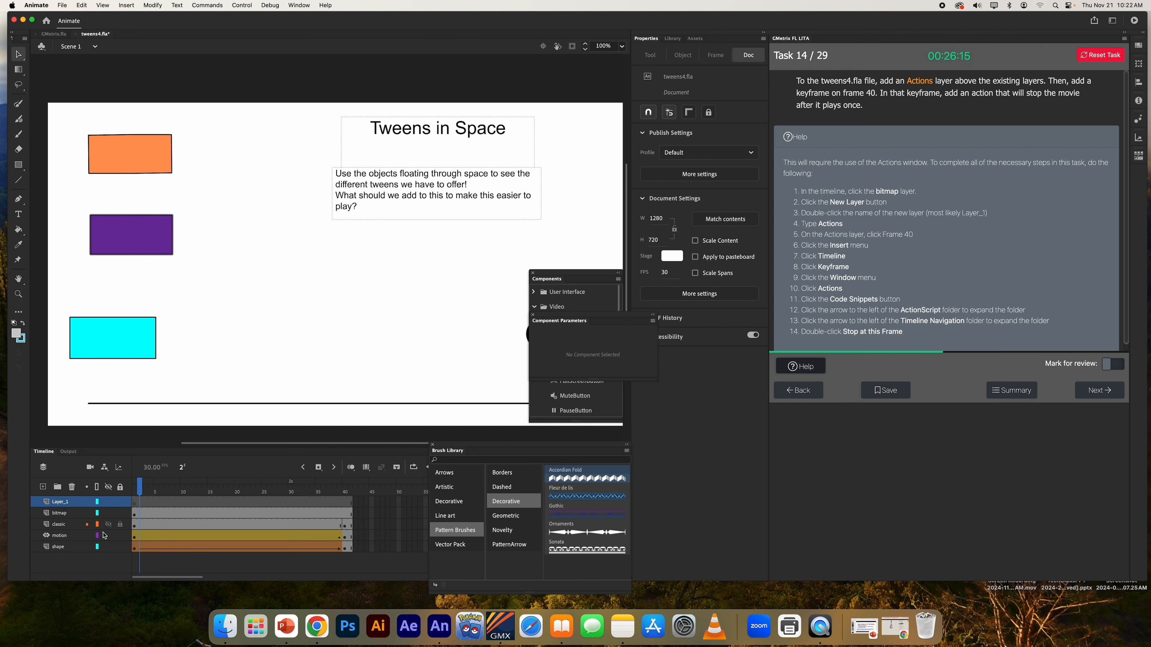
double_click(60, 503)
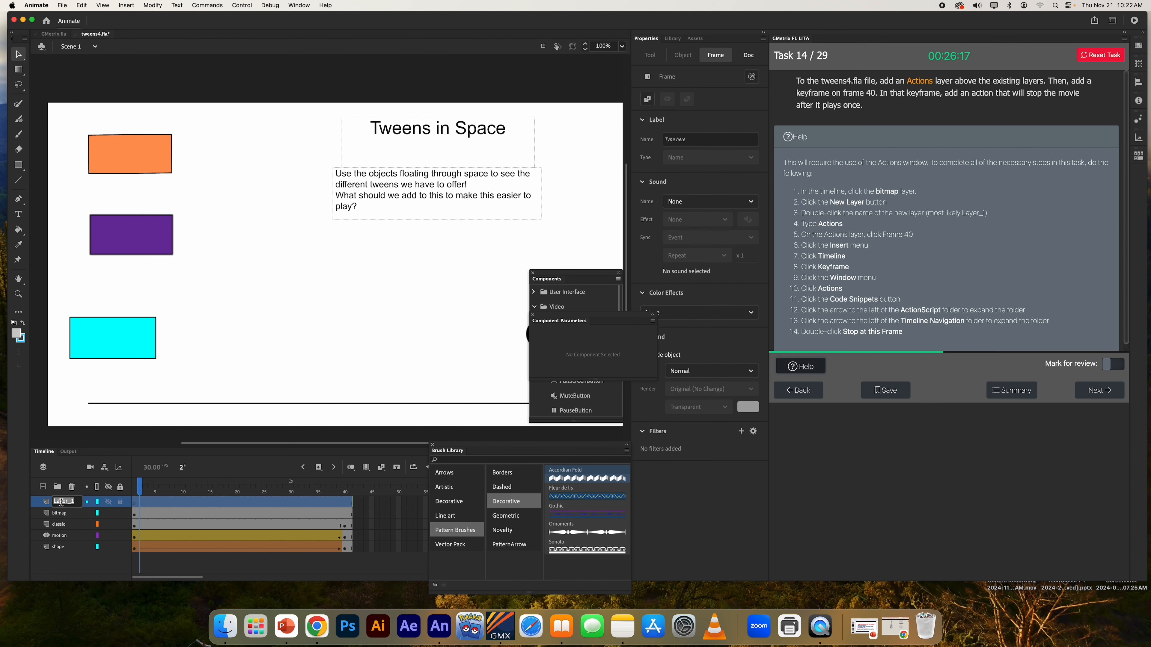
type("Actions")
key("Return")
- Insert a keyframe at frame 40 of the Actions layer
left_click(347, 503)
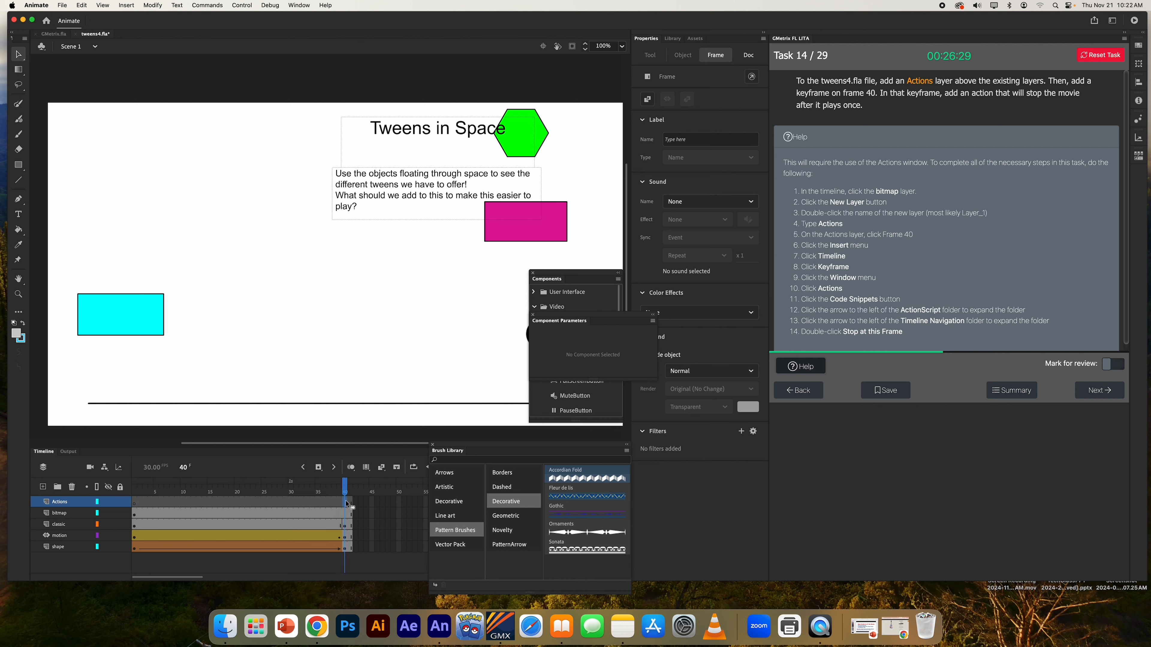
left_click(127, 5)
mouse_move(158, 68)
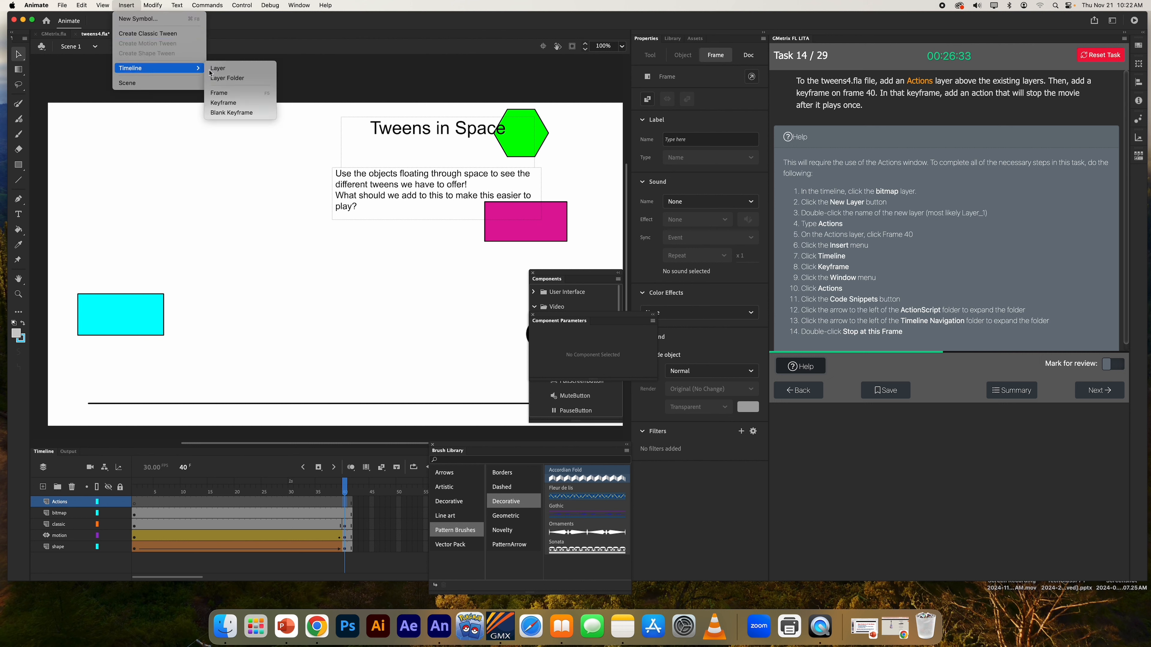
left_click(232, 104)
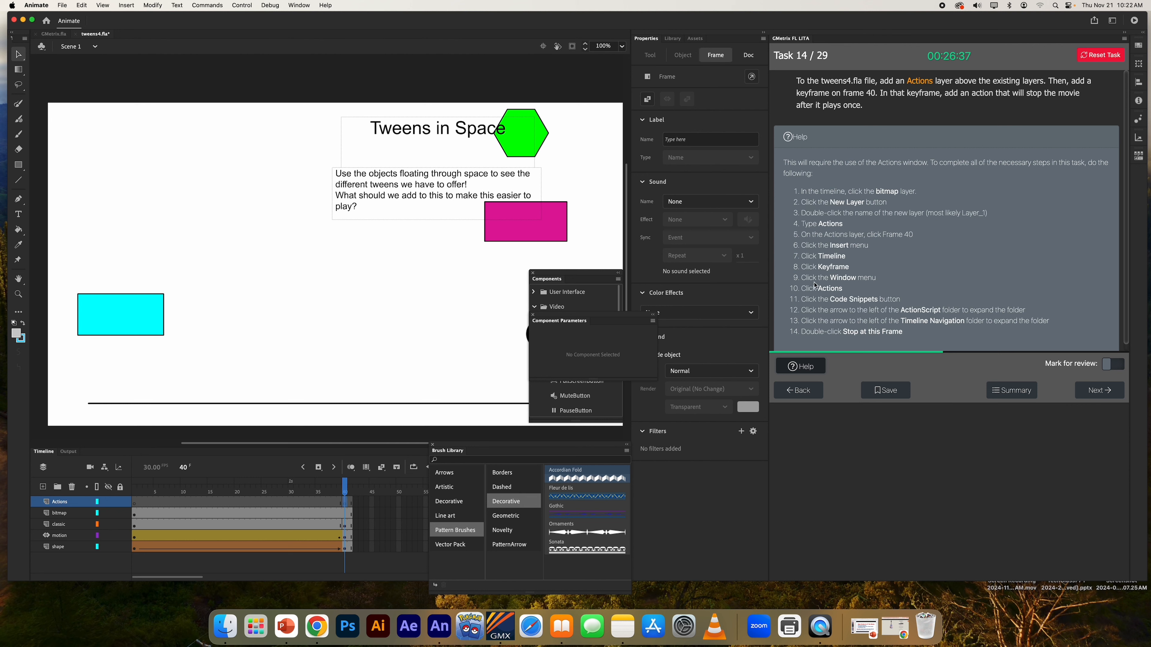
- Add the ActionScript Timeline Navigation code snippet "Stop at this Frame" to frame 40 of the Actions layer
left_click(305, 4)
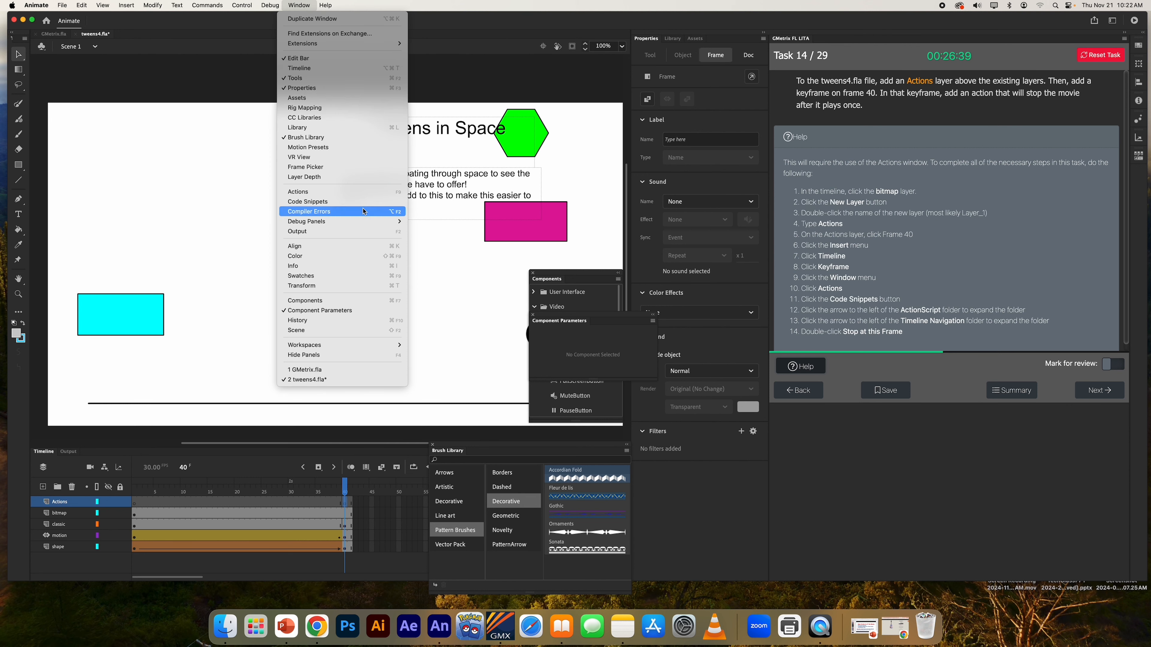
left_click(344, 191)
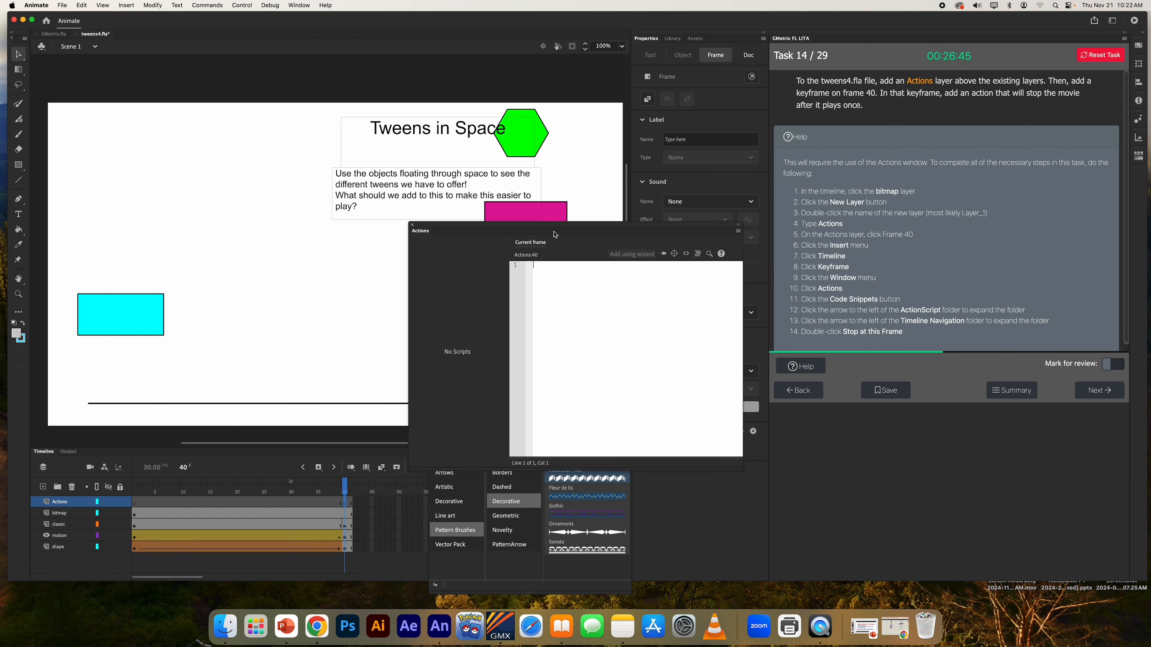
mouse_move(504, 223)
left_mouse_down()
mouse_move(485, 148)
mouse_move(432, 99)
left_mouse_up()
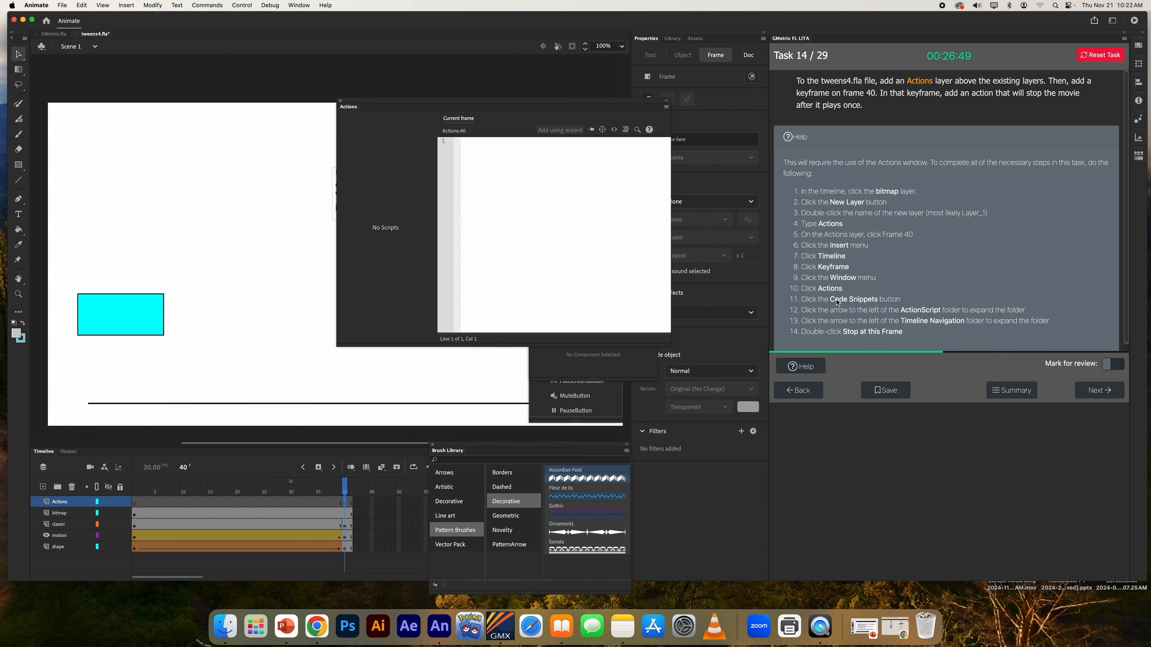
left_click(614, 131)
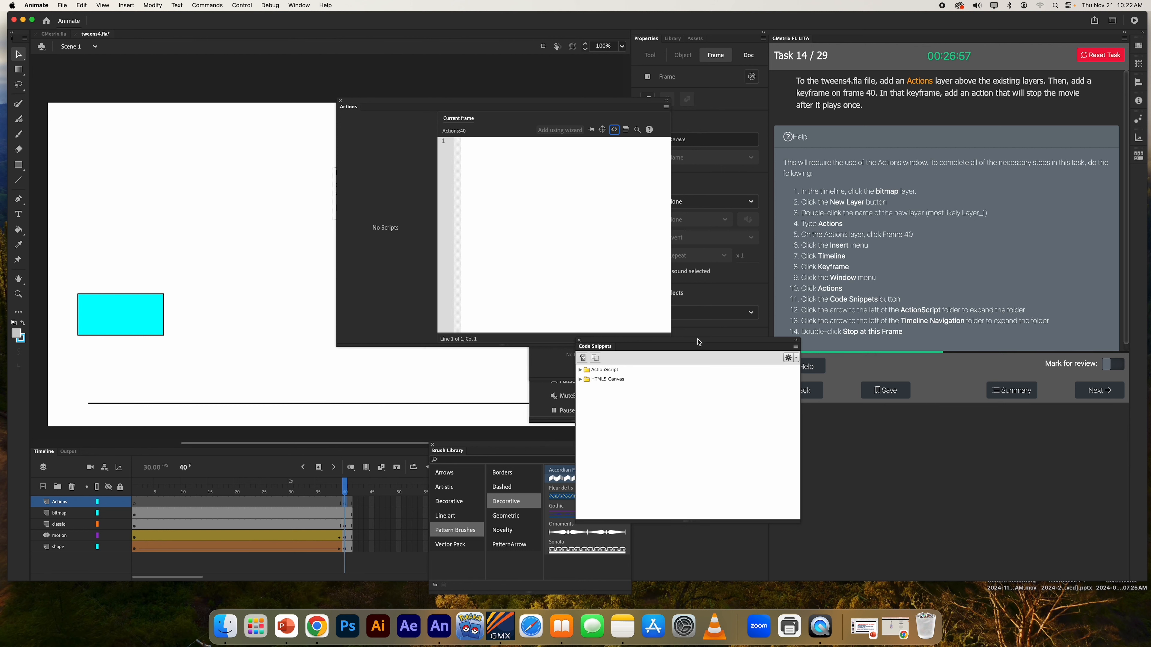
left_click(580, 369)
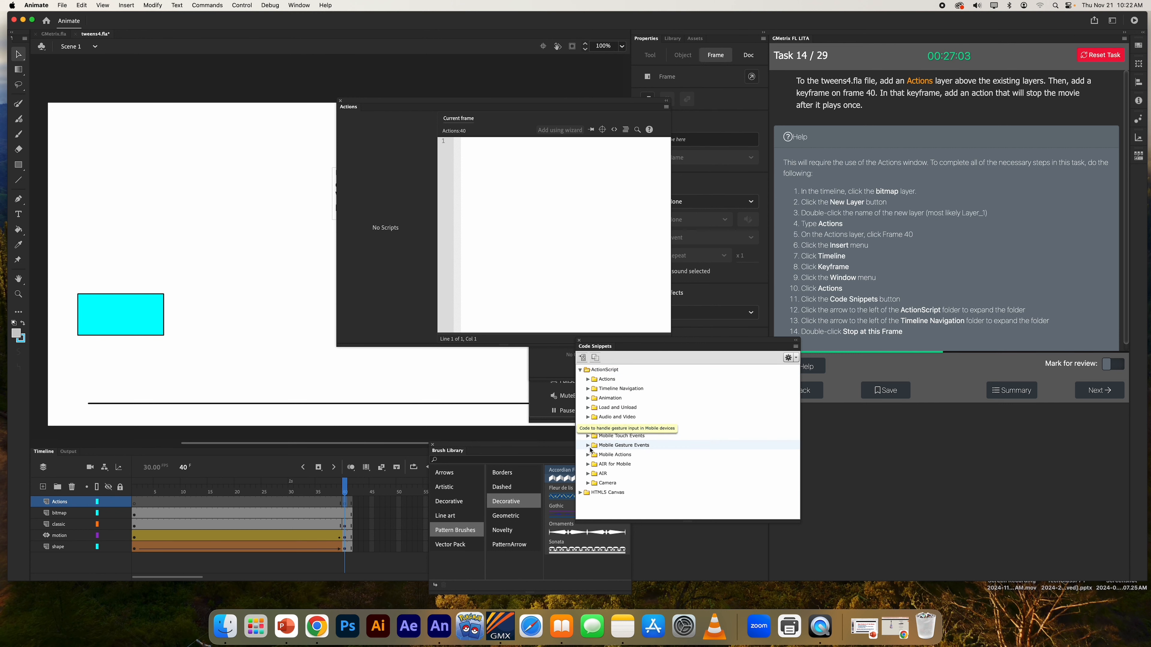
left_click(588, 389)
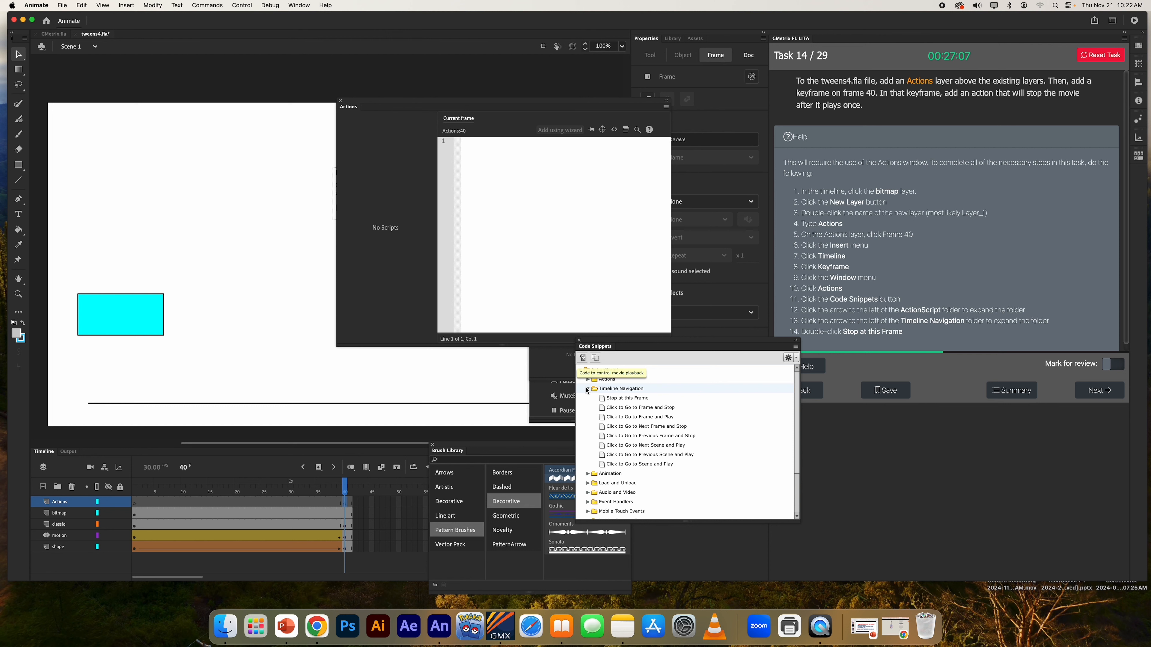
double_click(648, 399)
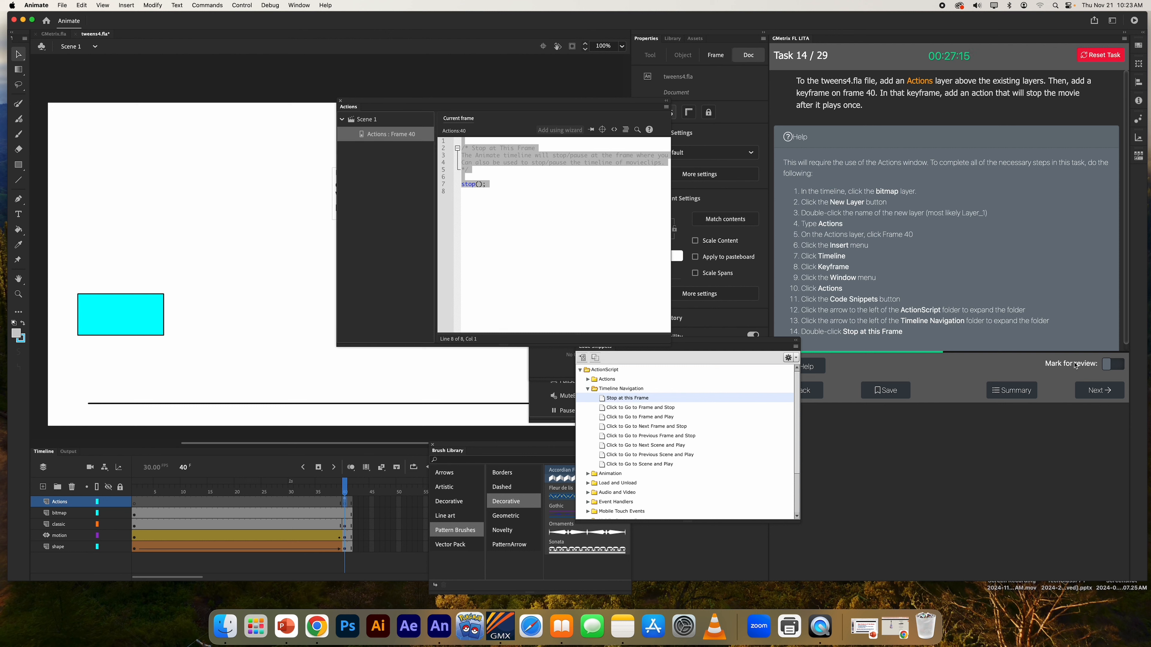
- Submit task 14, continue to task 15, and close the Actions and Code Snippets windows
left_click(1096, 394)
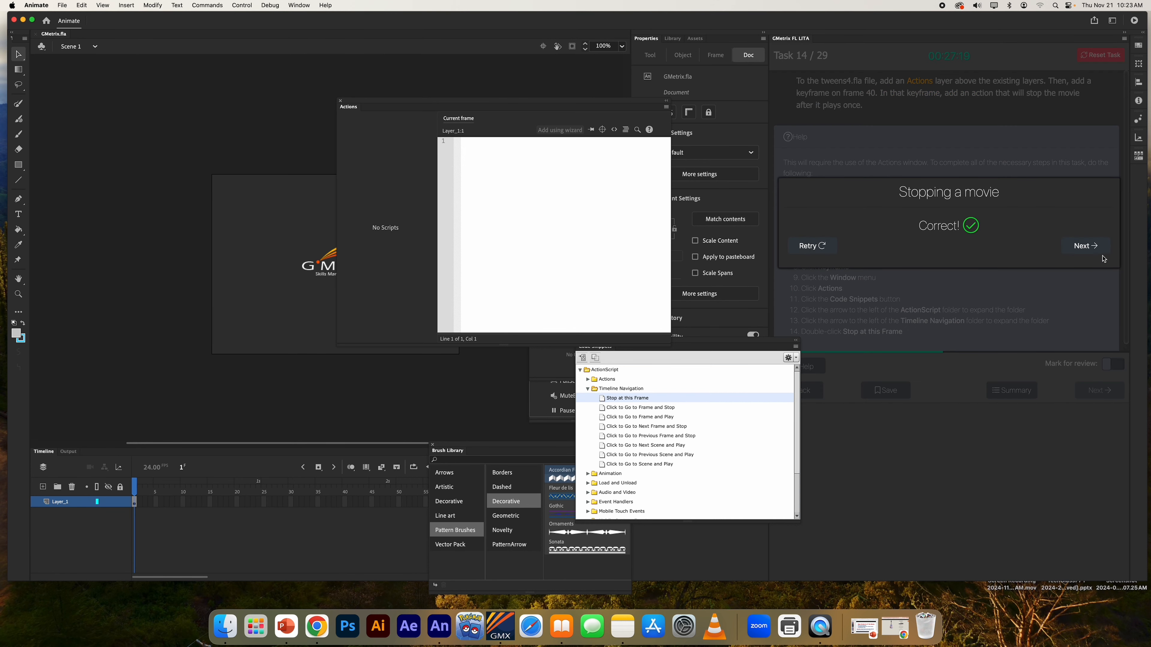
left_click(1092, 254)
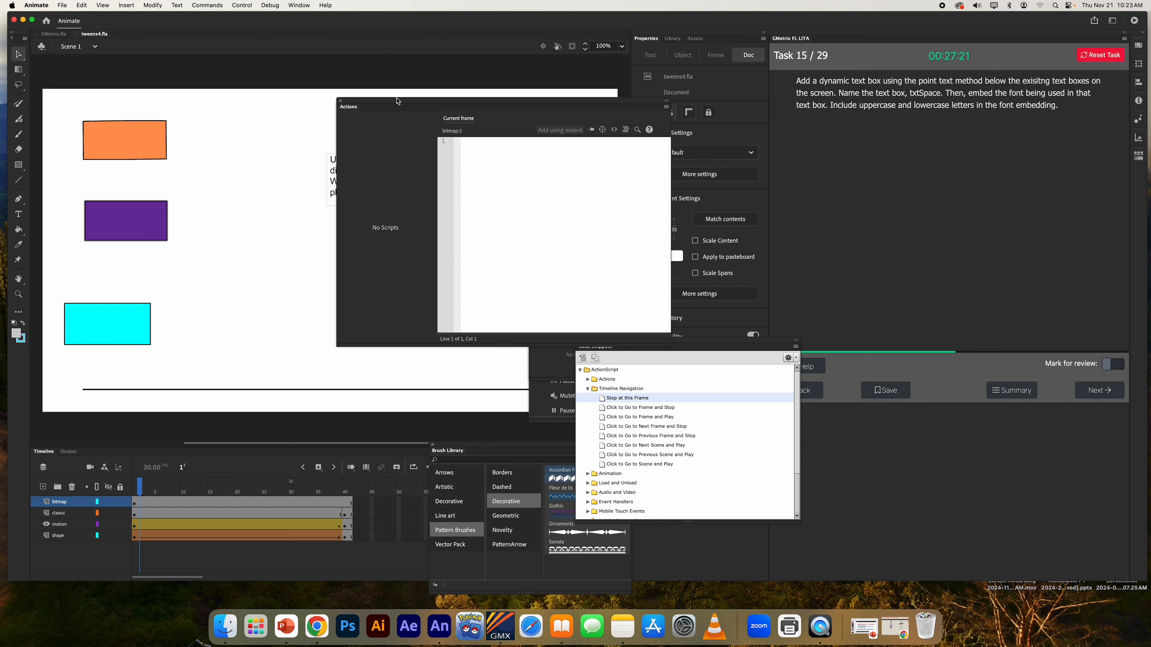
left_click(340, 101)
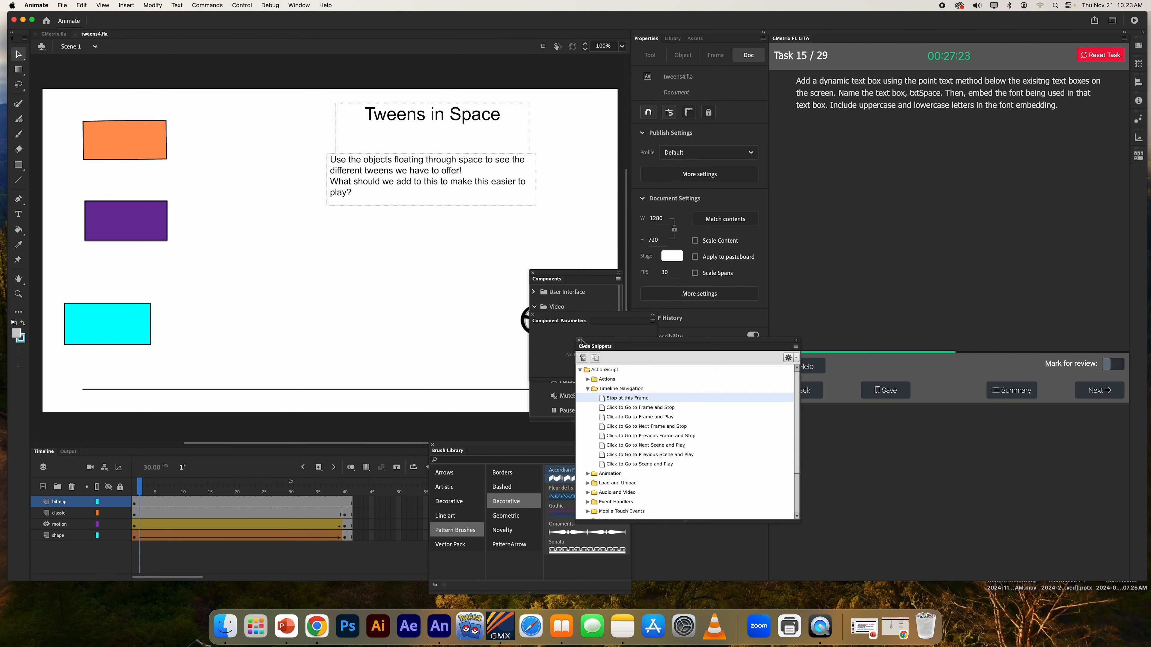
left_click(580, 343)
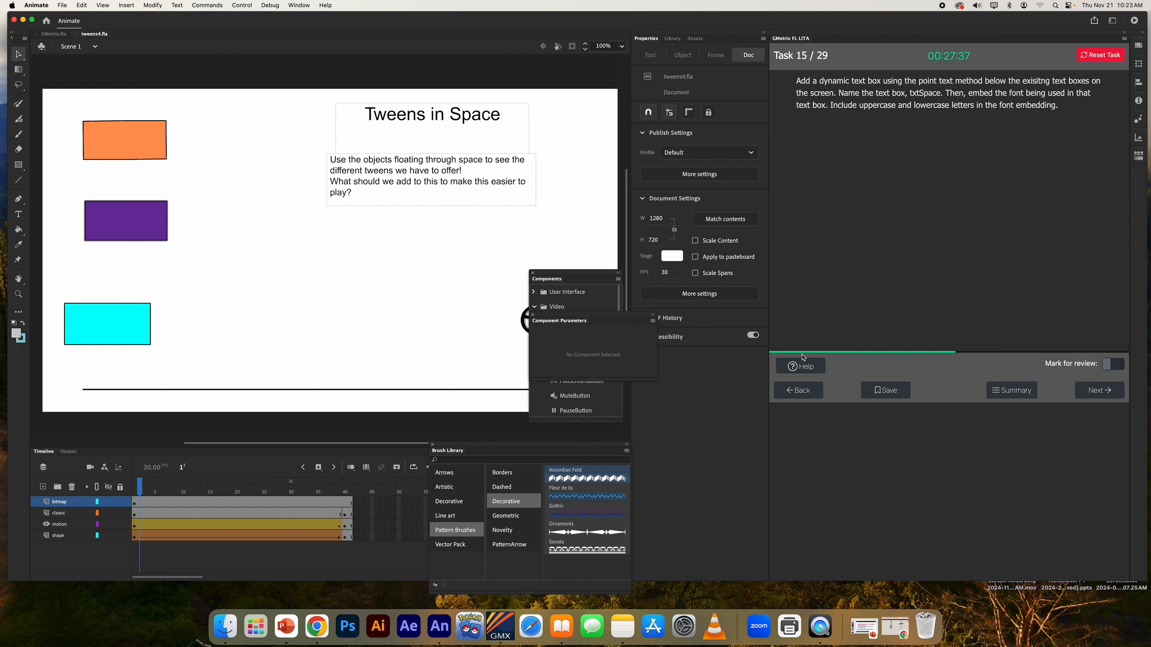
- Following the task 15 help, place a Dynamic Text box below the existing text boxes and enlarge it to about 236 by 97
left_click(795, 366)
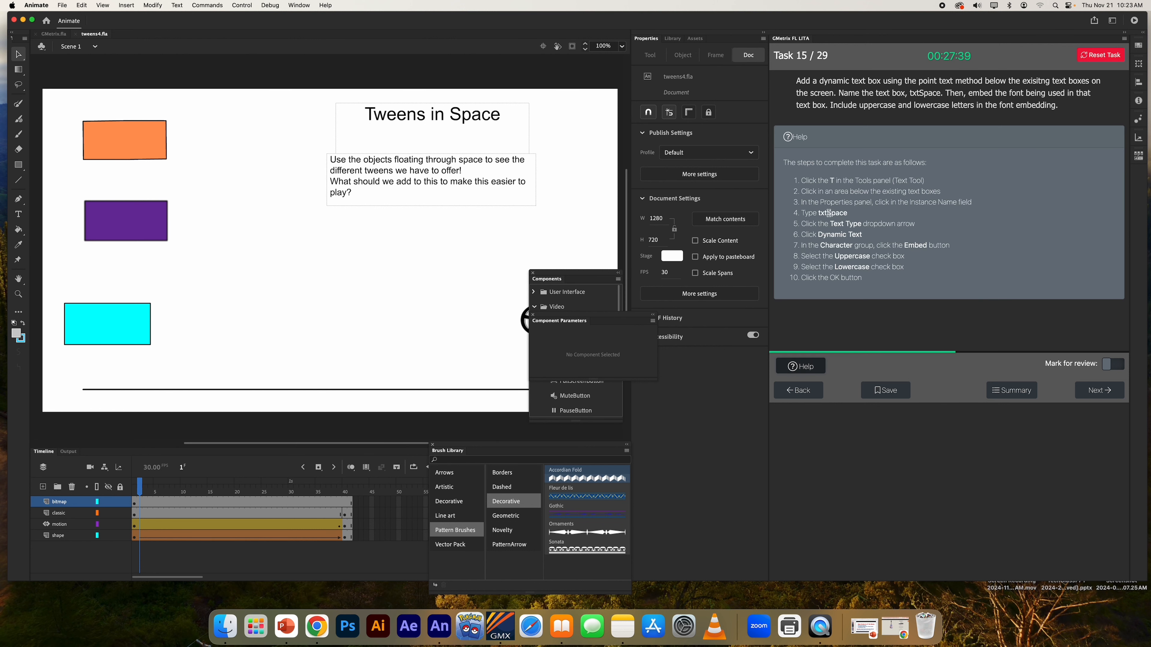
left_click(19, 214)
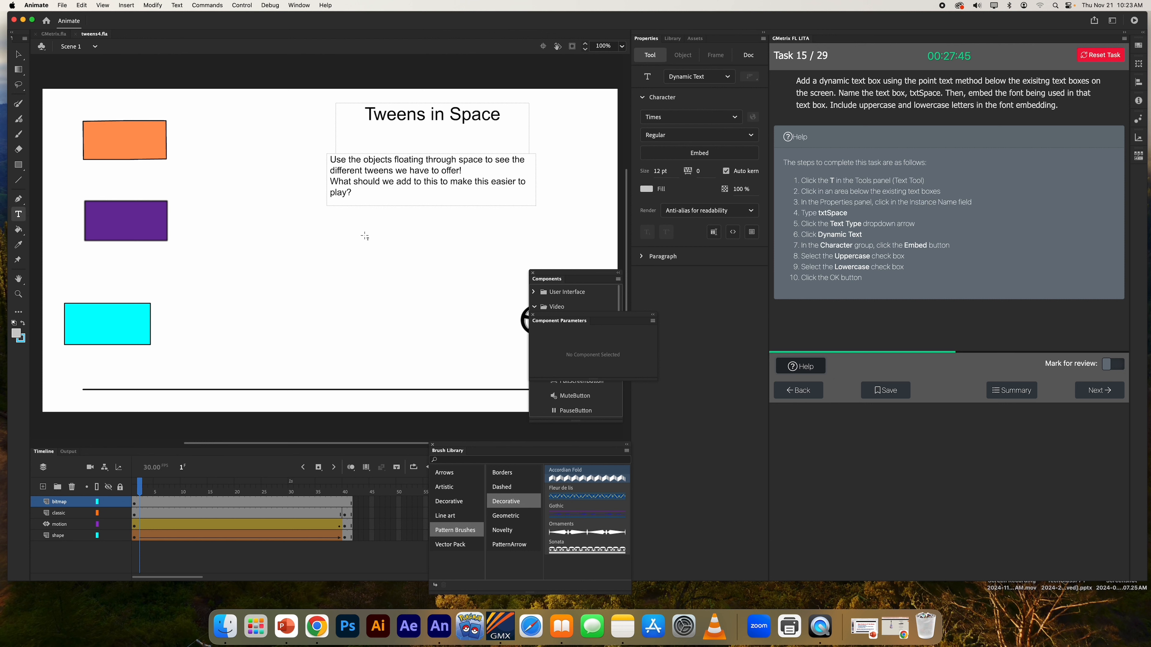
left_click(333, 229)
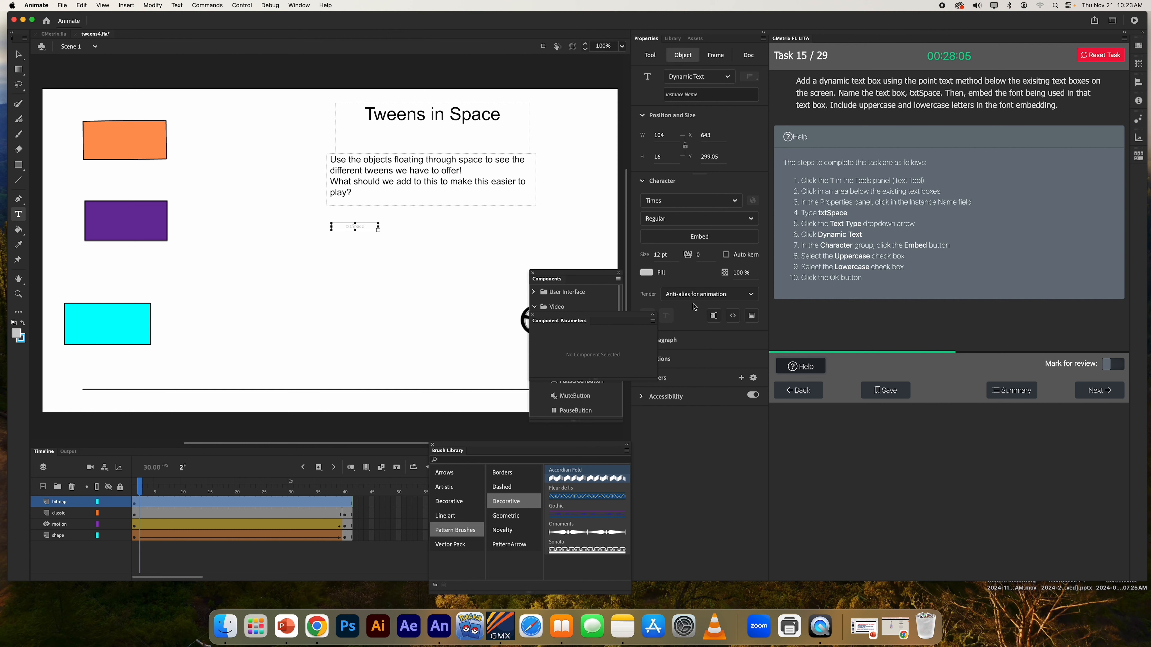
left_click(377, 230)
left_click_drag(377, 229, 437, 267)
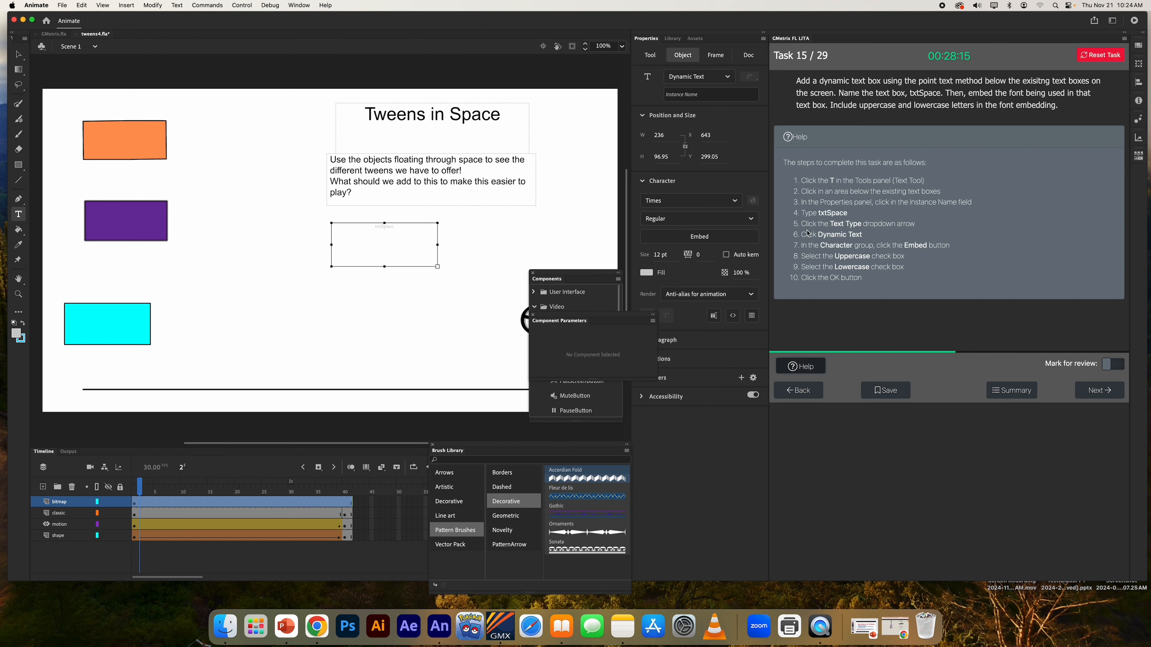
left_click(706, 78)
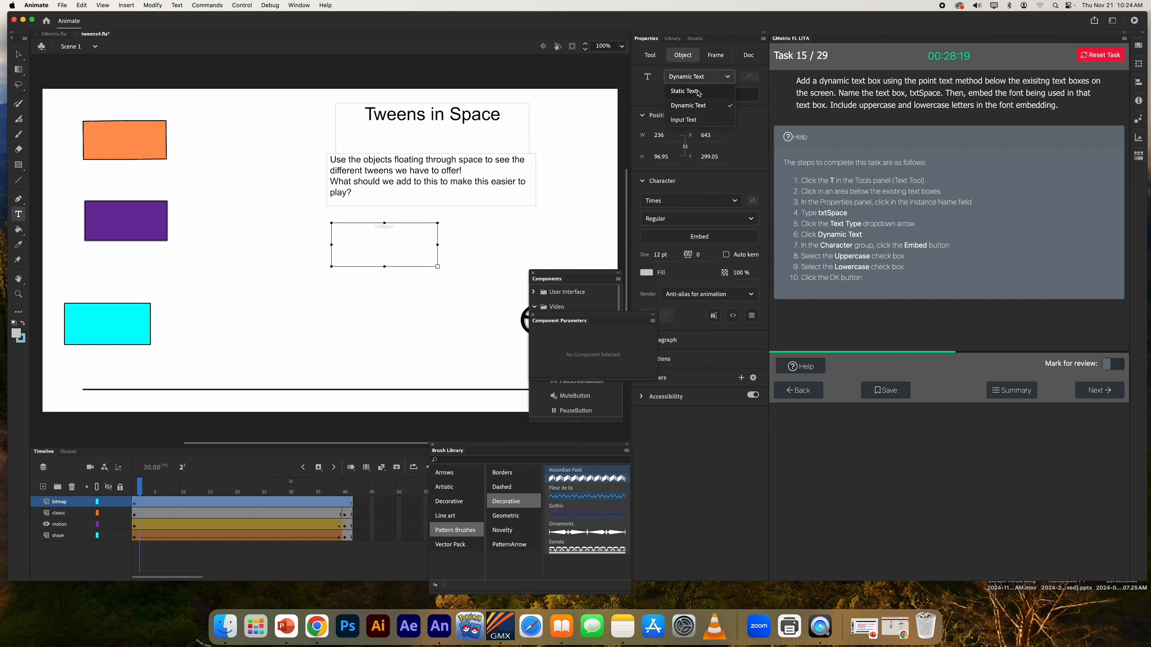
left_click(694, 80)
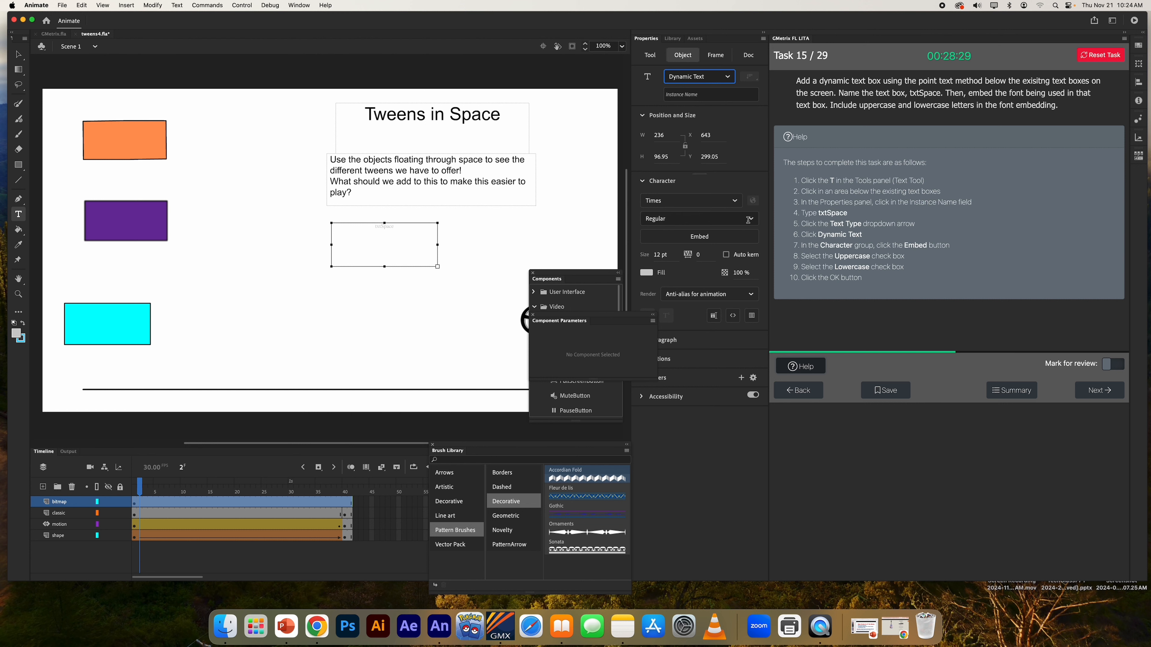
- Embed the text box's Times Regular font with the Uppercase and Lowercase character ranges
left_click(696, 242)
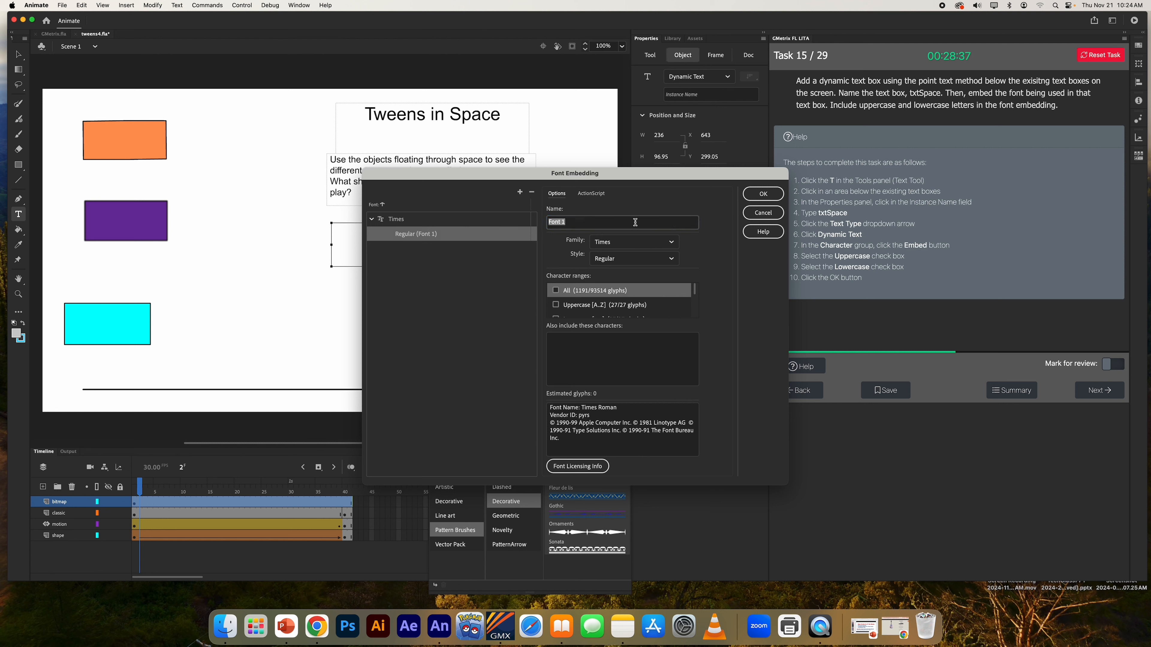
left_click(556, 305)
scroll(585, 292, "down", 1)
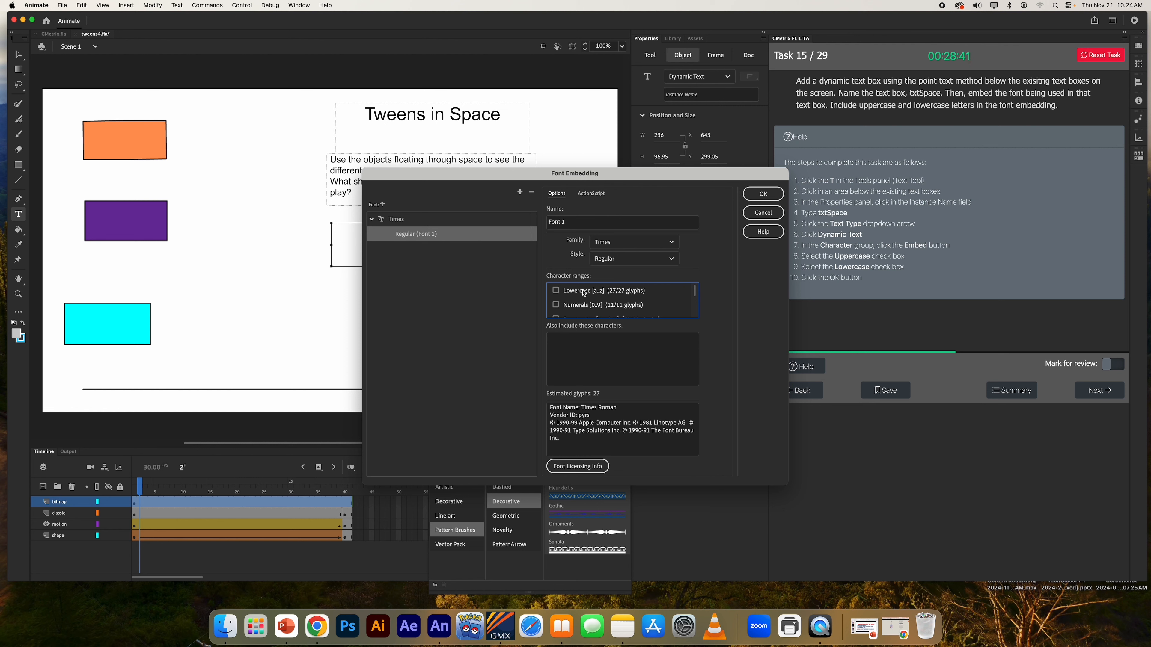
left_click(556, 291)
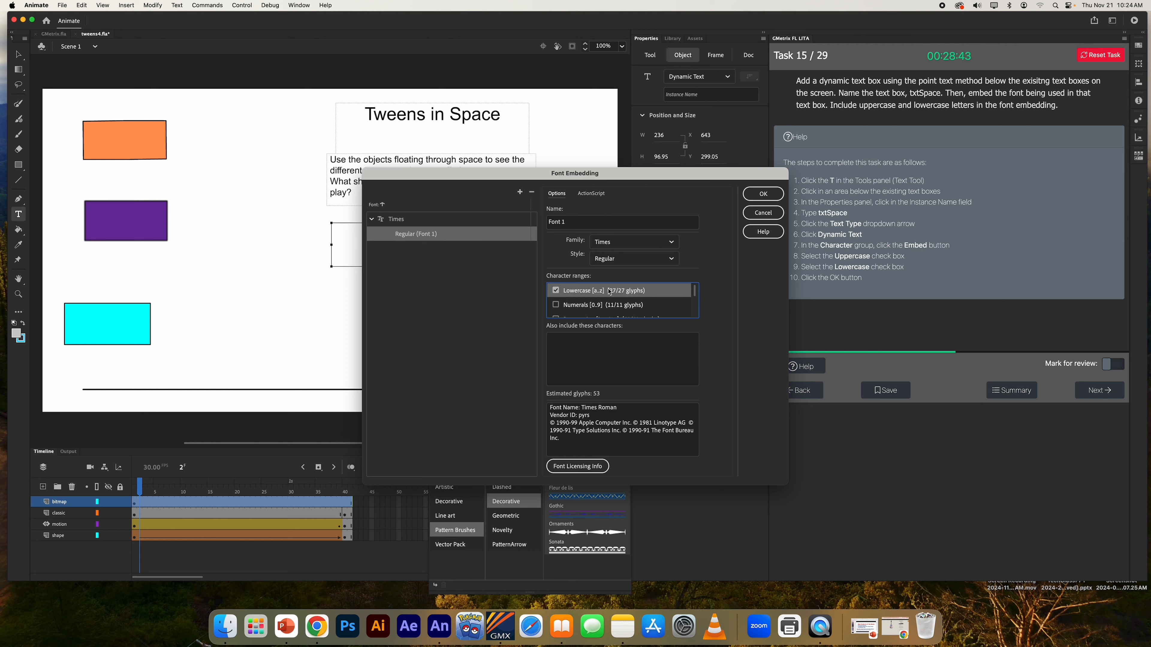
left_click(763, 194)
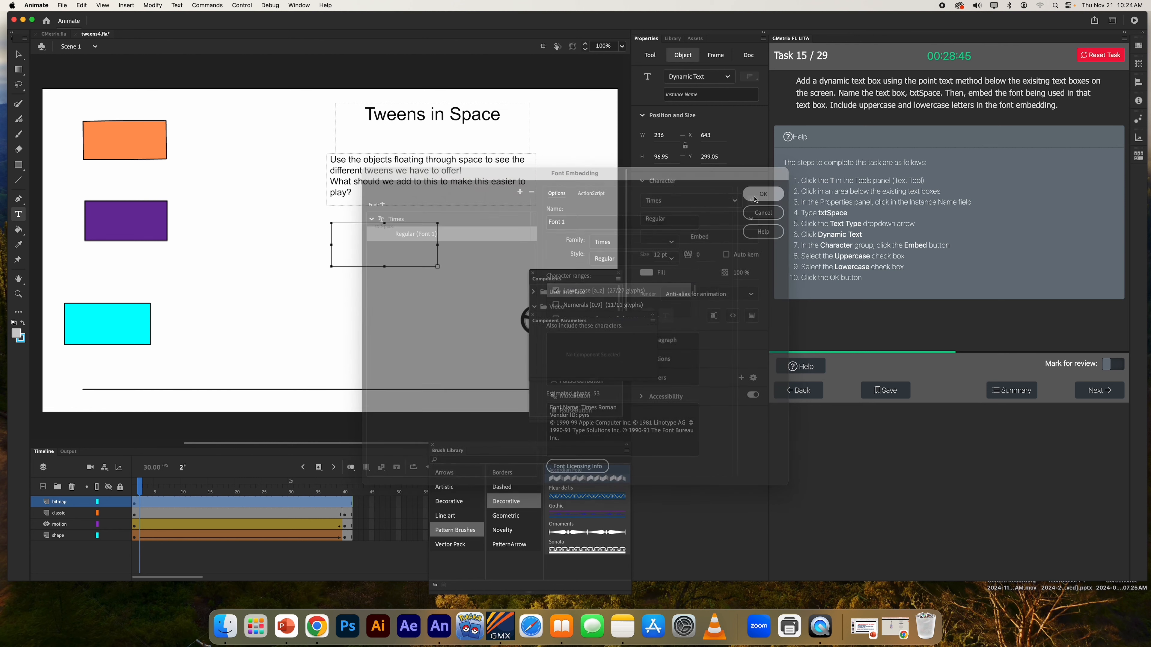
- Submit task 15 and show the help for task 16
left_click(1087, 390)
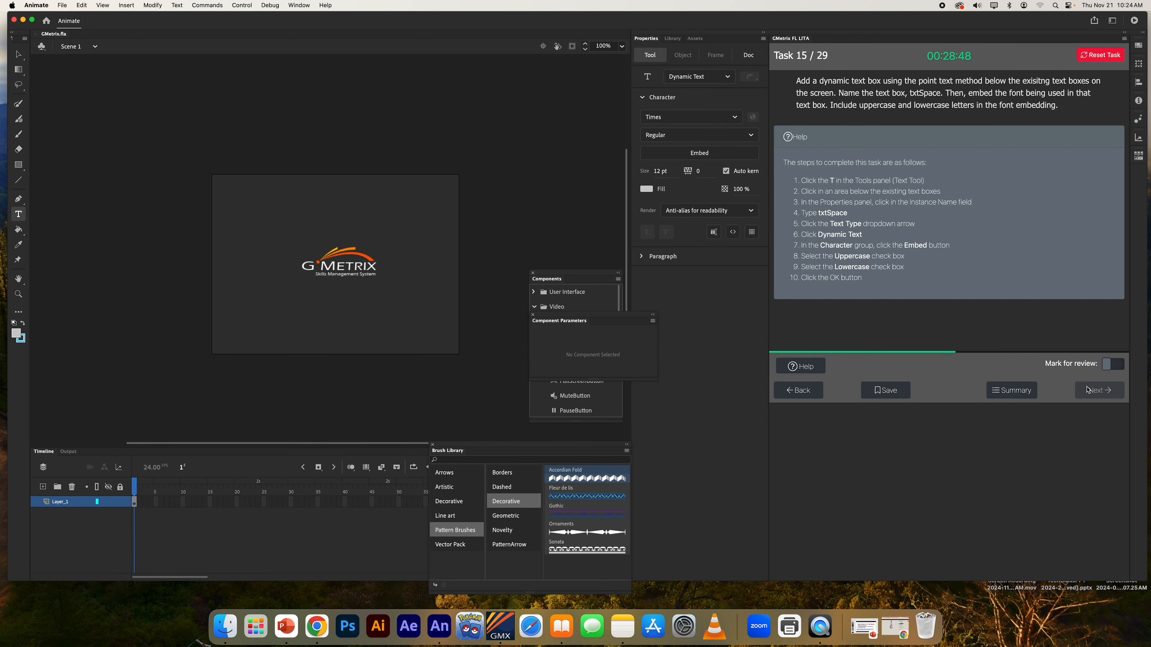
left_click(1079, 248)
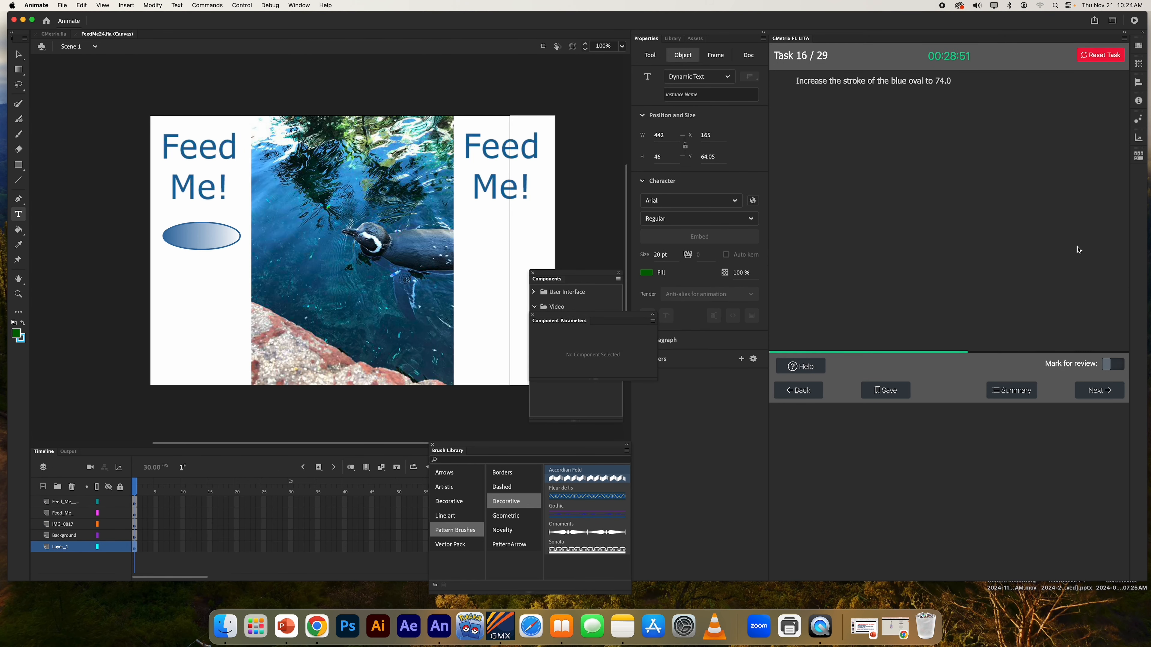
left_click(810, 372)
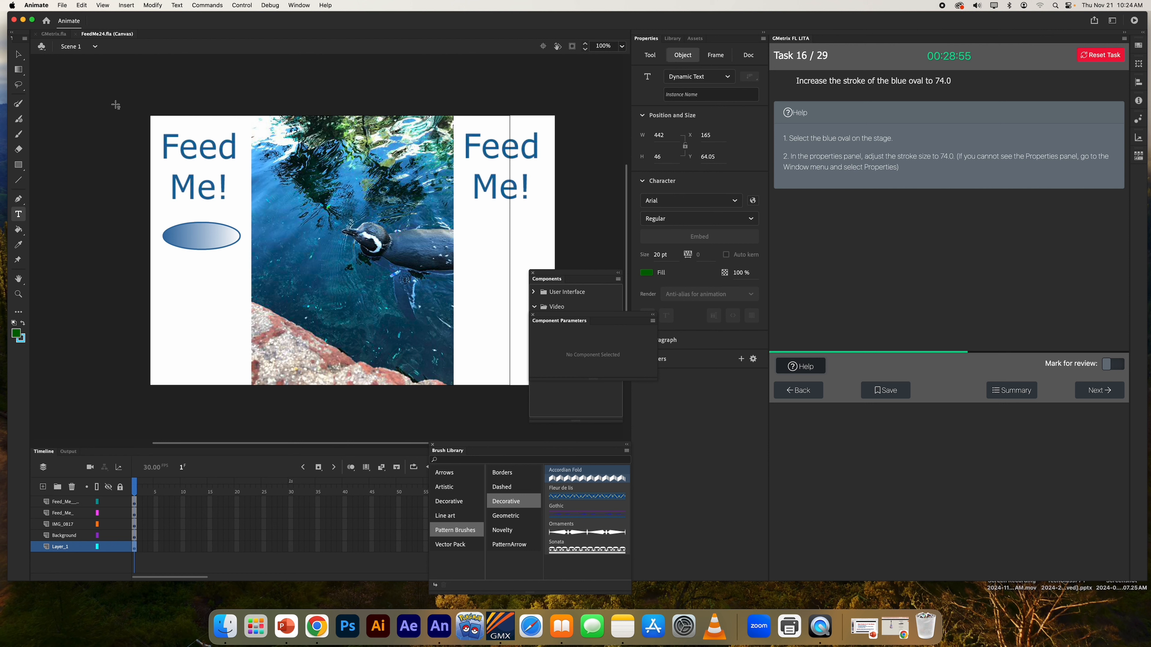
- Set the stroke size of the blue oval below the "Feed Me!" text to 74.0
left_click(18, 55)
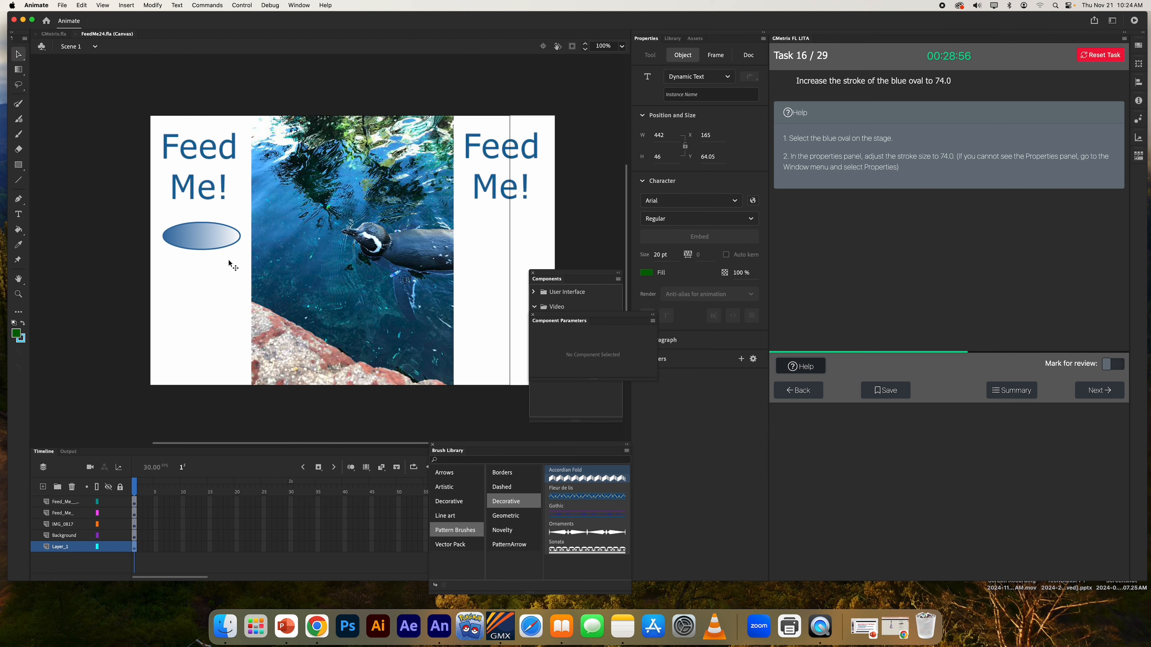
left_click(204, 237)
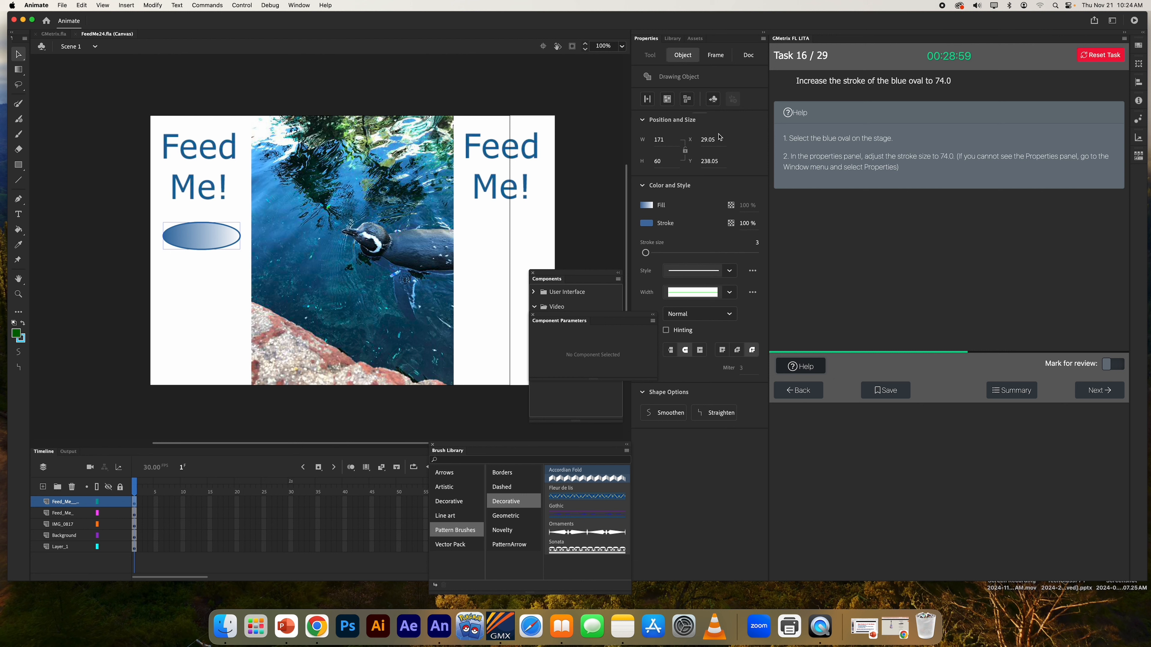
left_click(757, 245)
type("74.0")
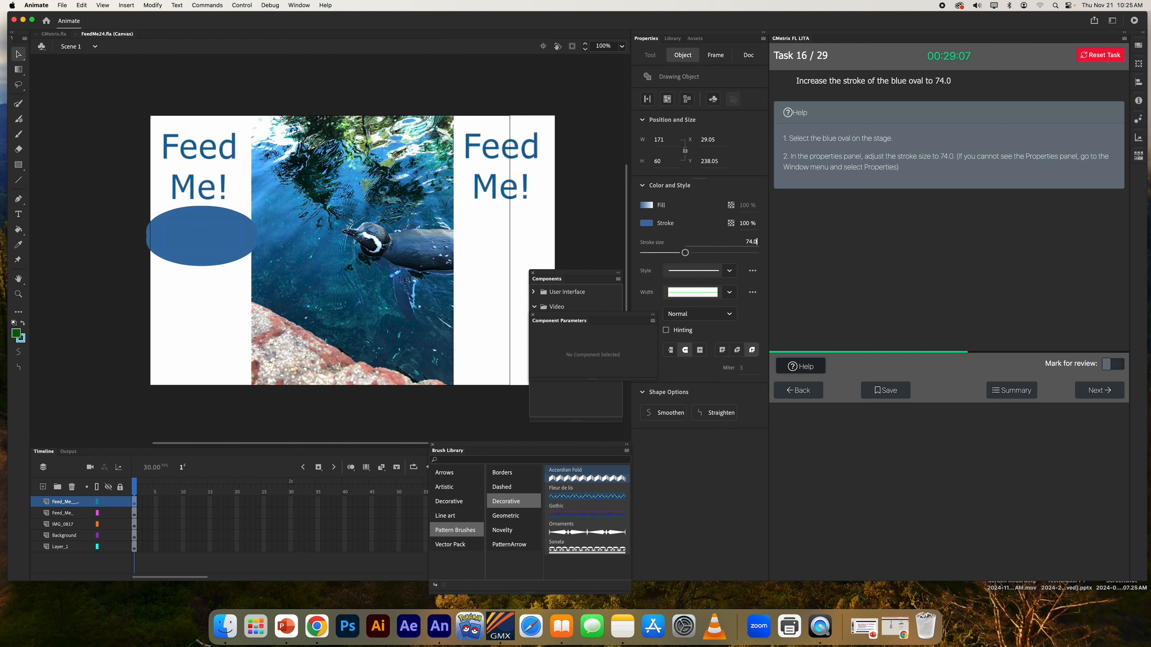
key("Return")
- Submit task 16 and show the help for task 17
left_click(1098, 389)
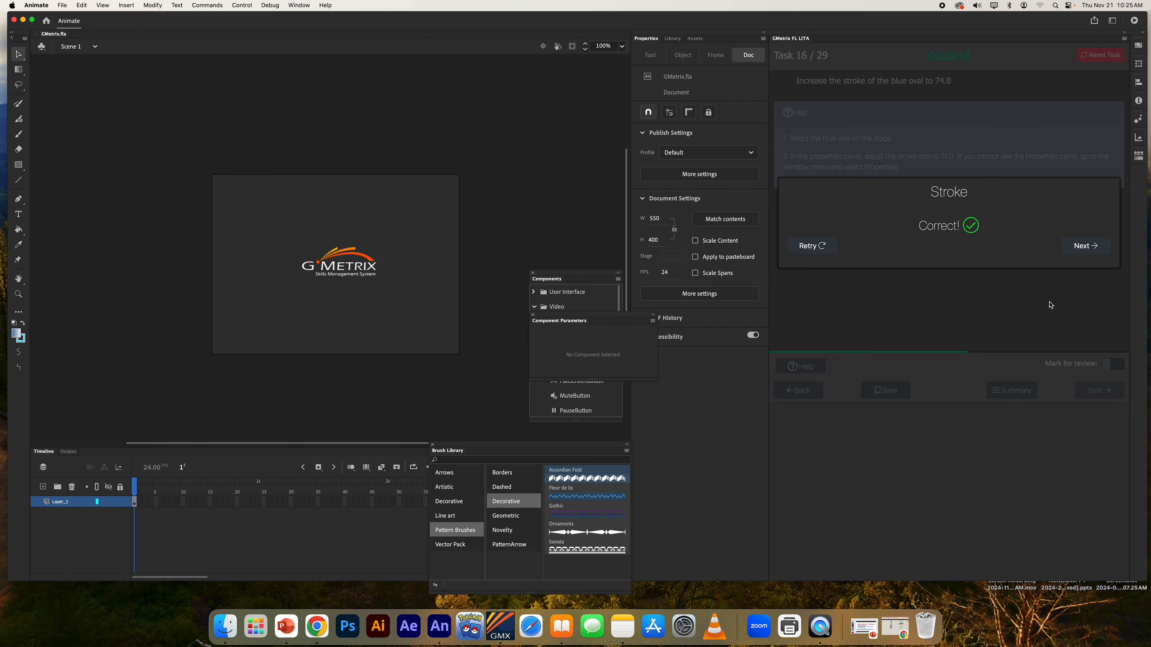
left_click(1082, 247)
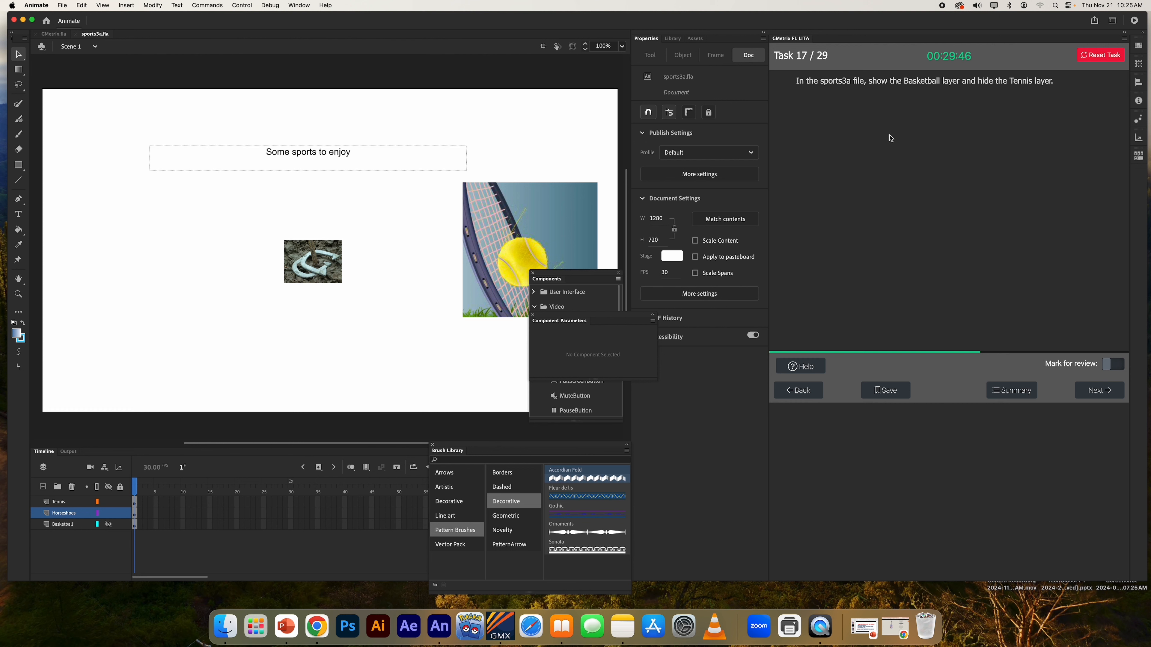
left_click(795, 368)
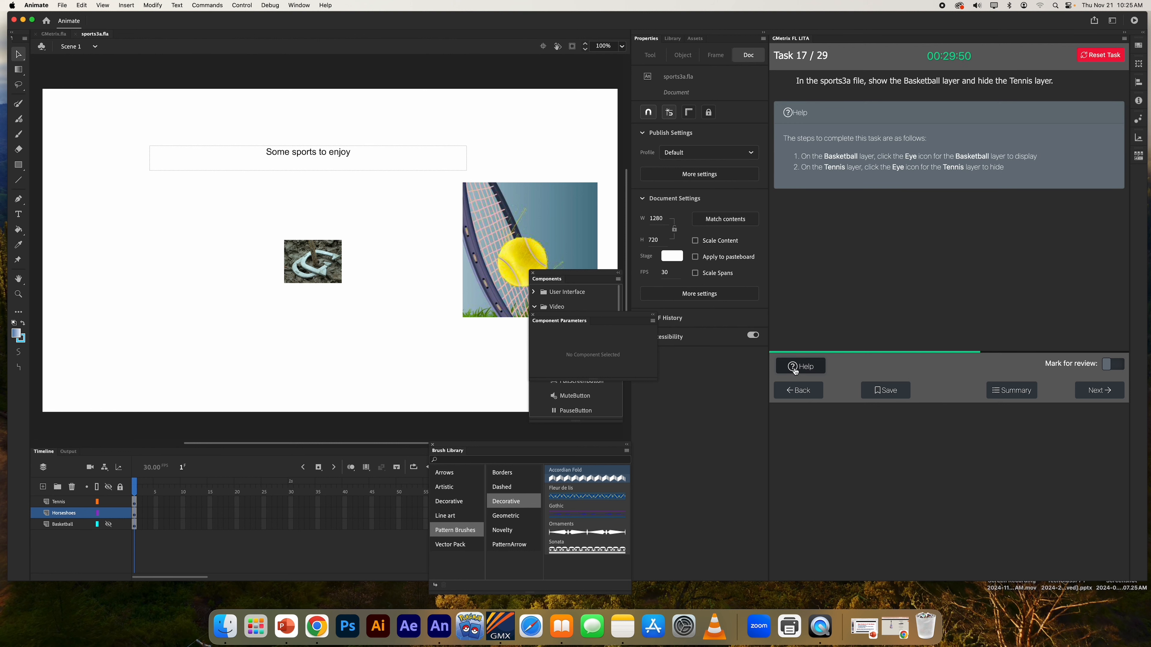
- Show the Basketball layer and hide the Tennis layer in the sports3a file
left_click(108, 524)
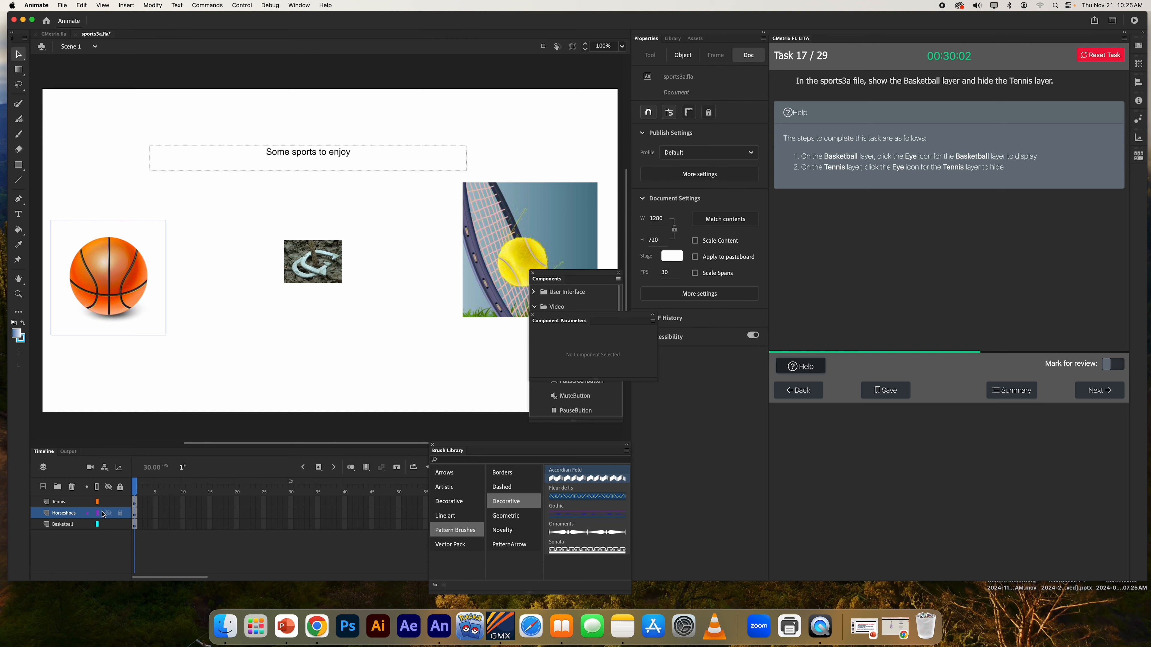
left_click(109, 502)
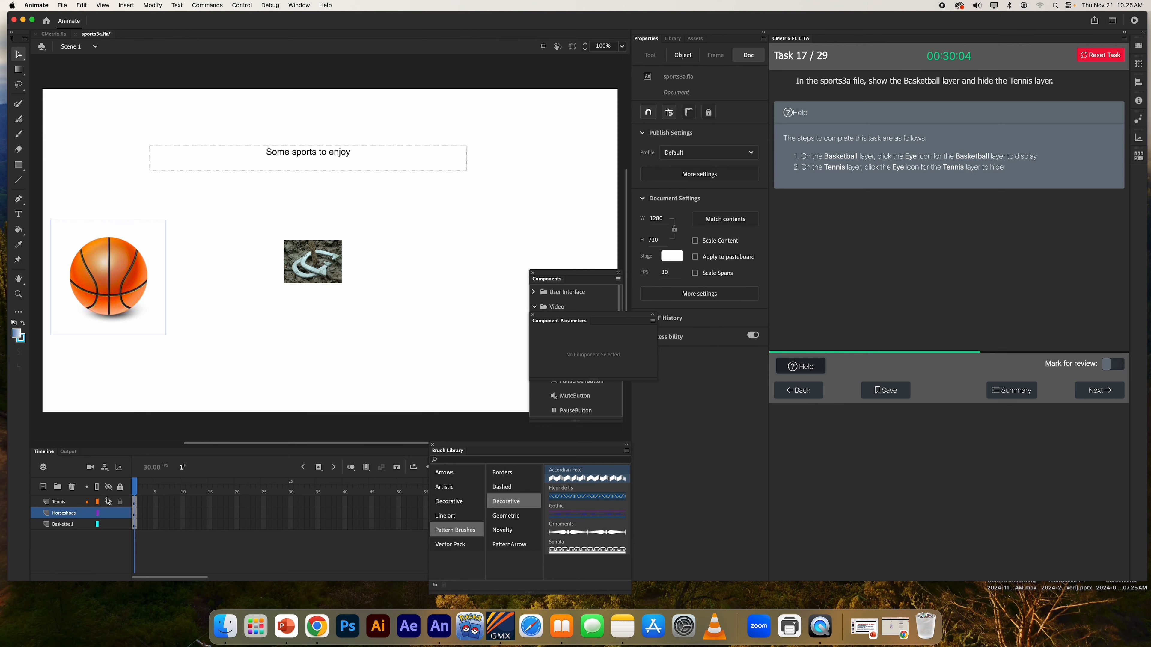
- Submit task 17 and show the help for task 18
left_click(1106, 393)
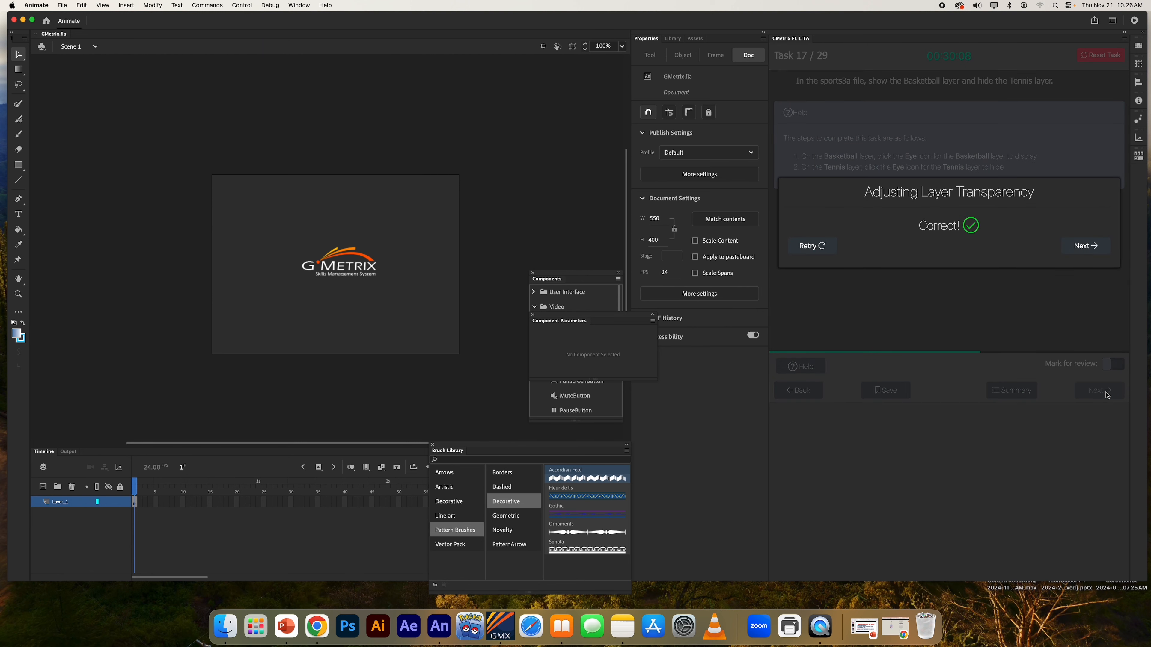
left_click(1084, 247)
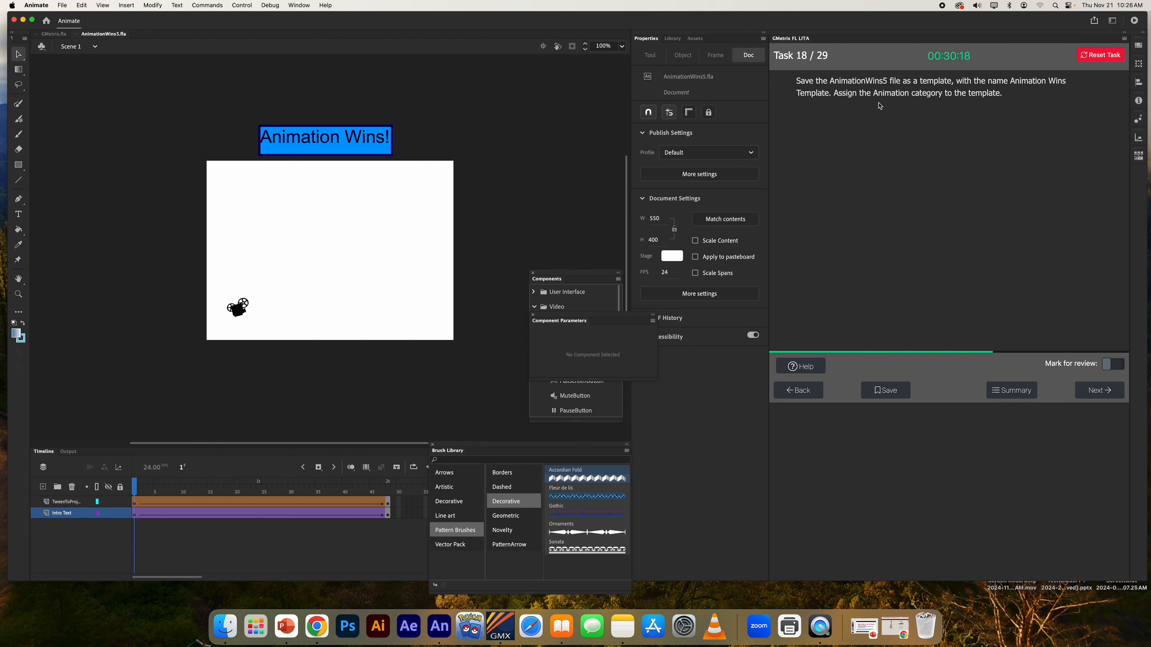
left_click(809, 370)
- Save the AnimationWins5 file as a template named Animation Wins Template in the Animation category
left_click(62, 5)
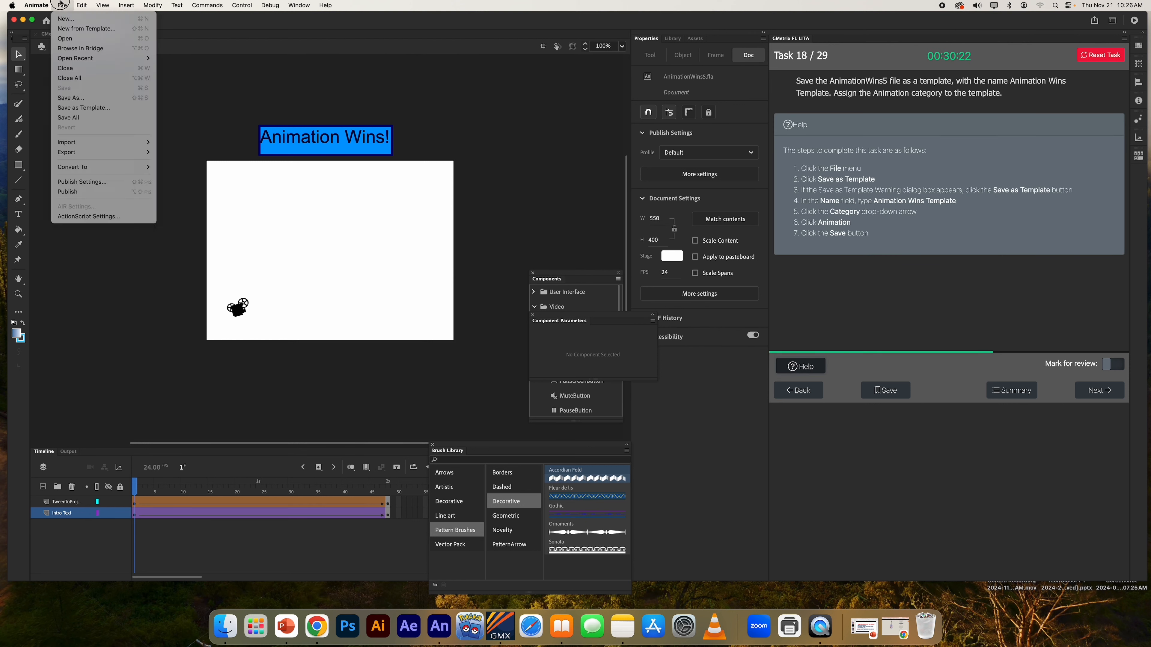
left_click(98, 109)
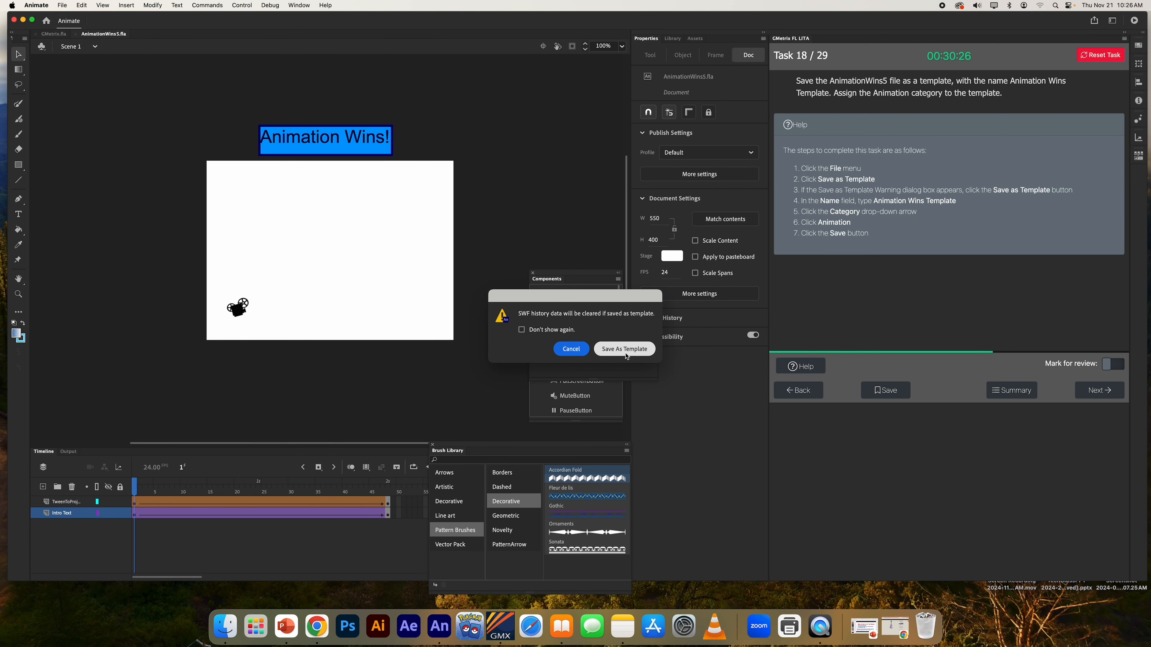
left_click(625, 350)
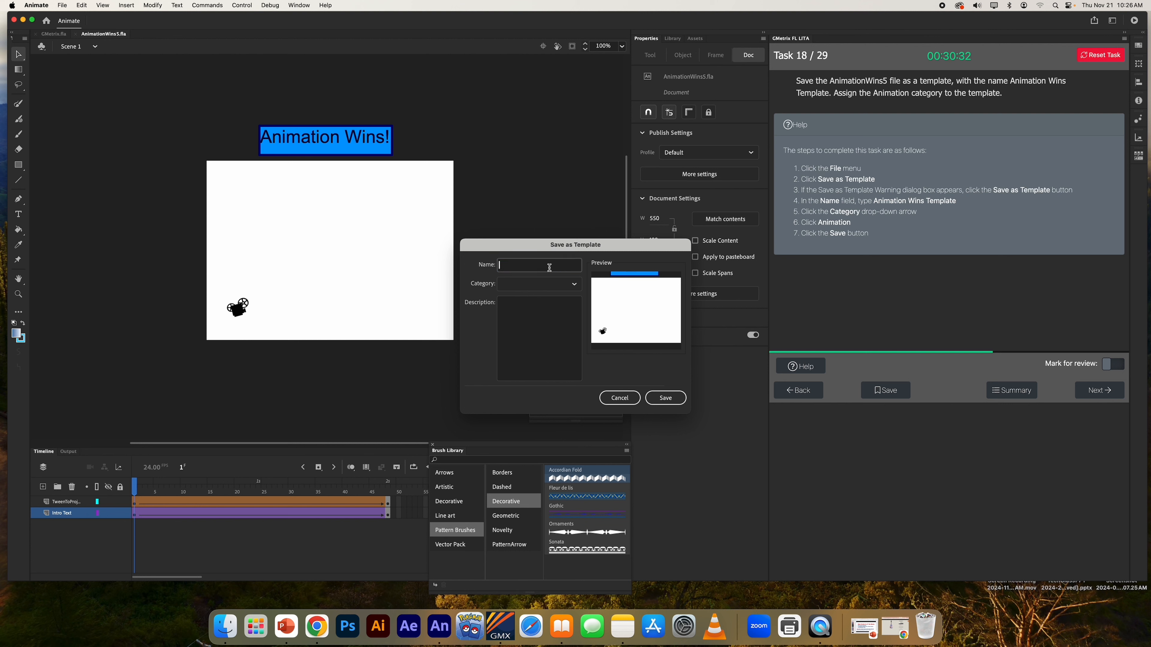
type("Animation Wins Template")
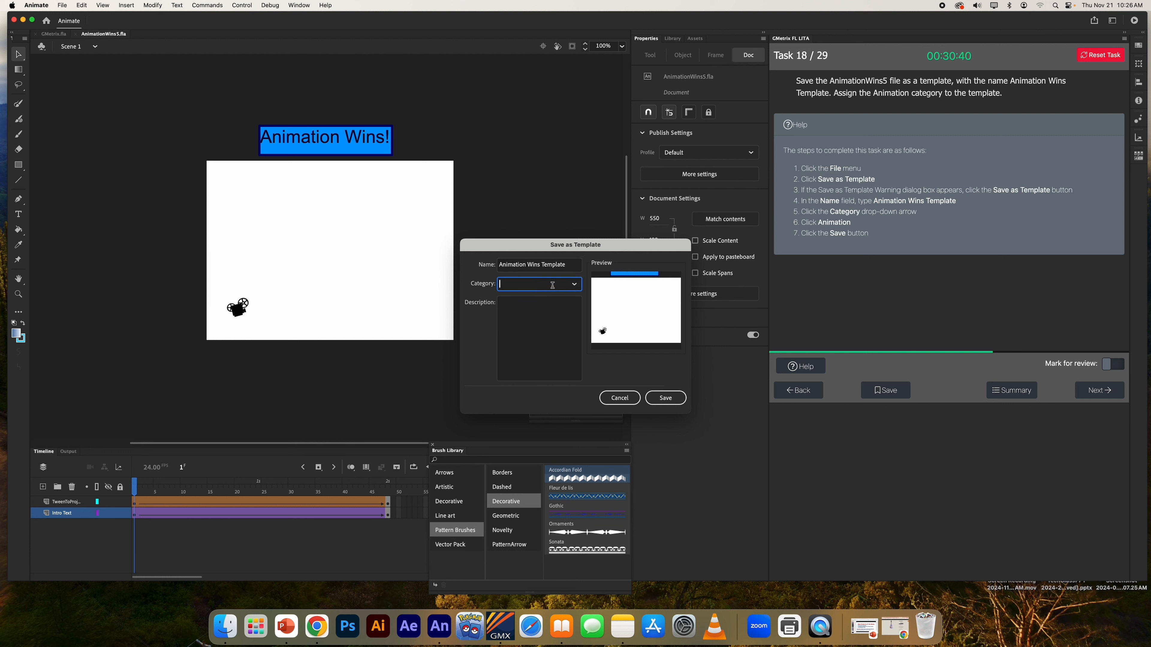
left_click(577, 287)
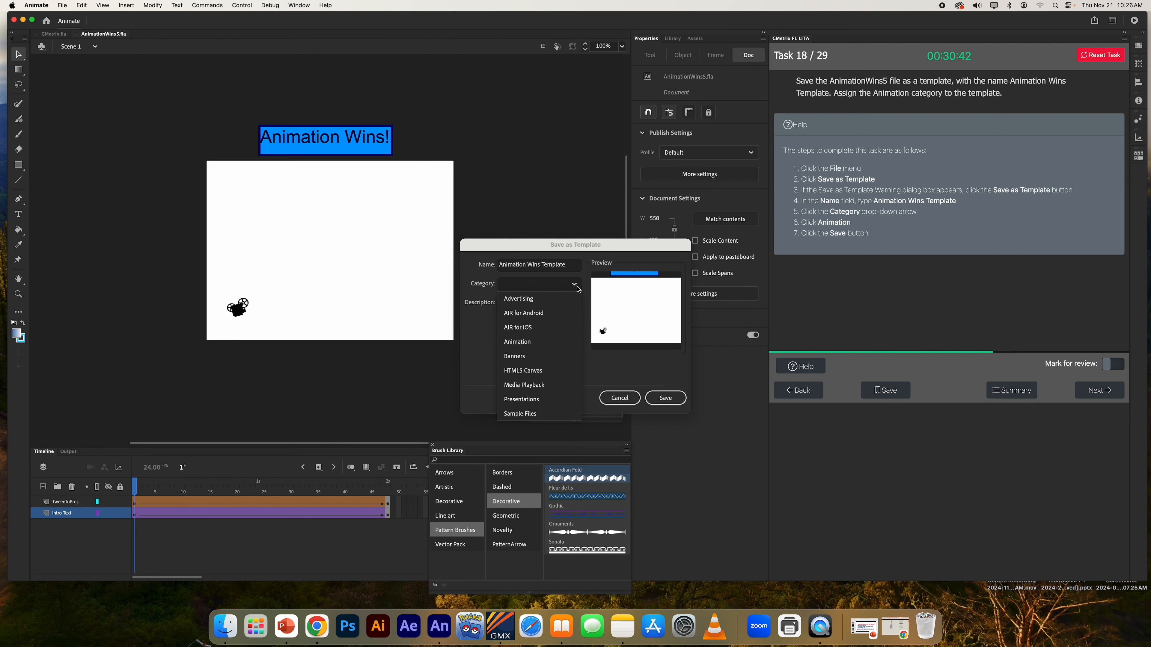
left_click(532, 341)
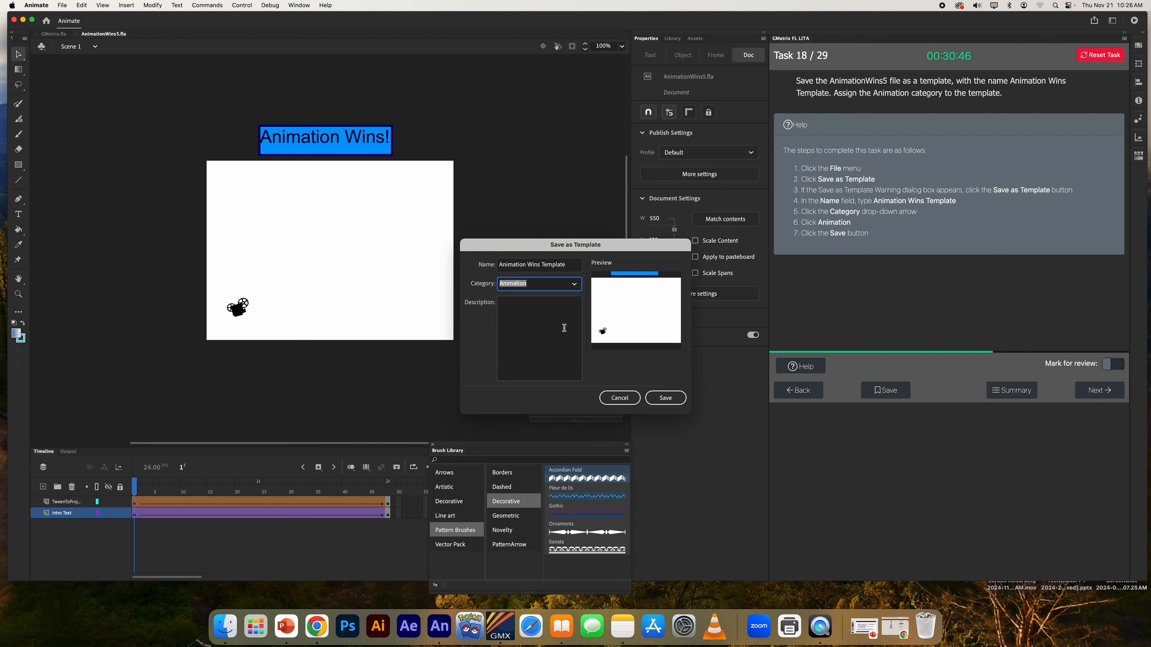
left_click(660, 398)
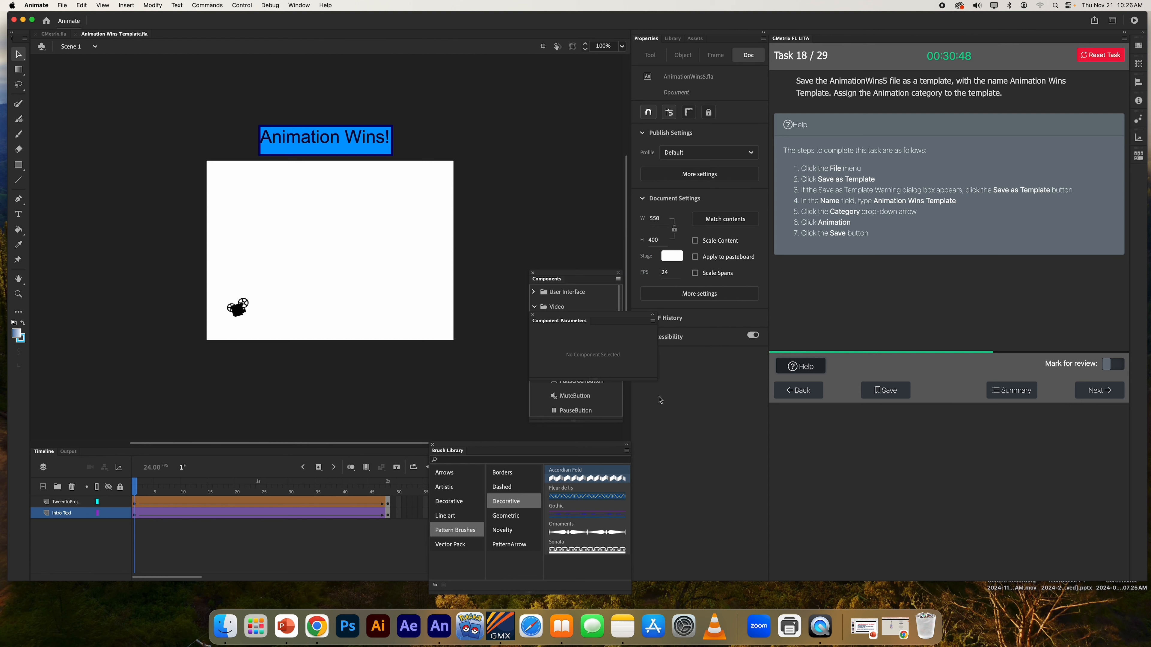
- Submit task 18 and show the help for task 19
left_click(1101, 393)
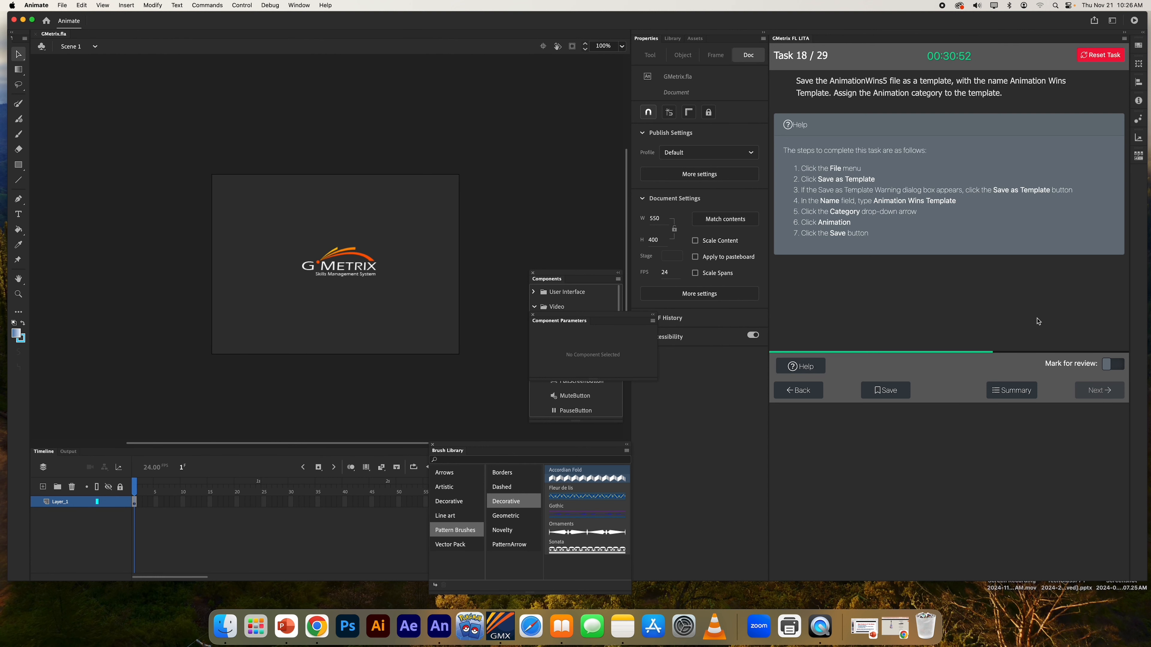
left_click(1086, 241)
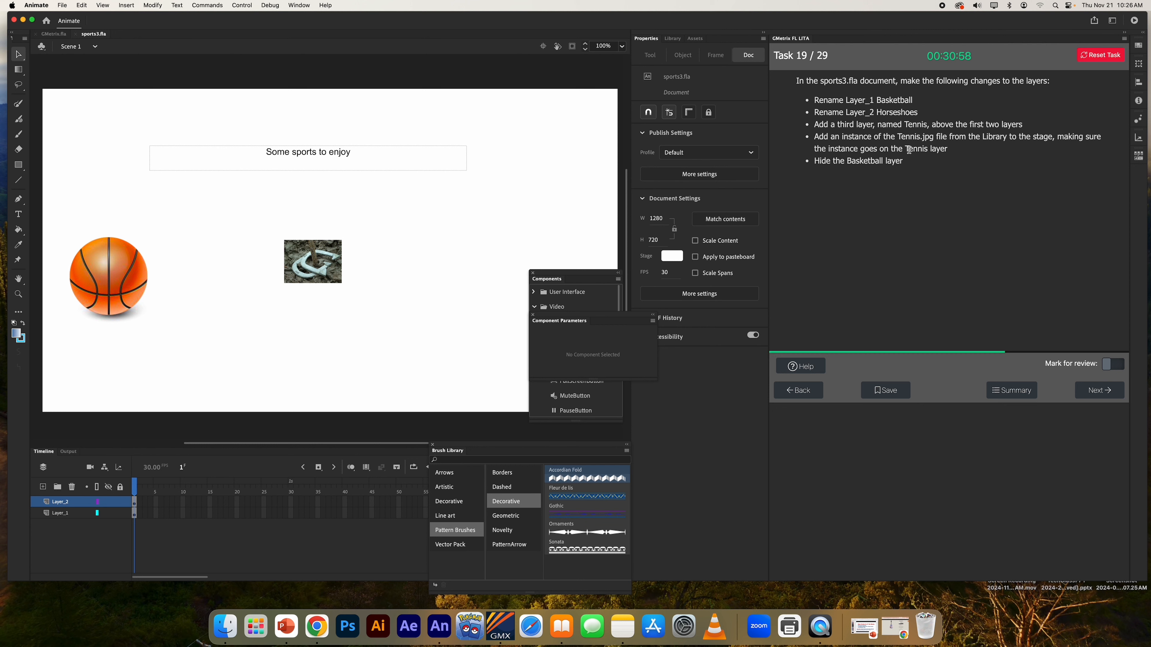
left_click(801, 366)
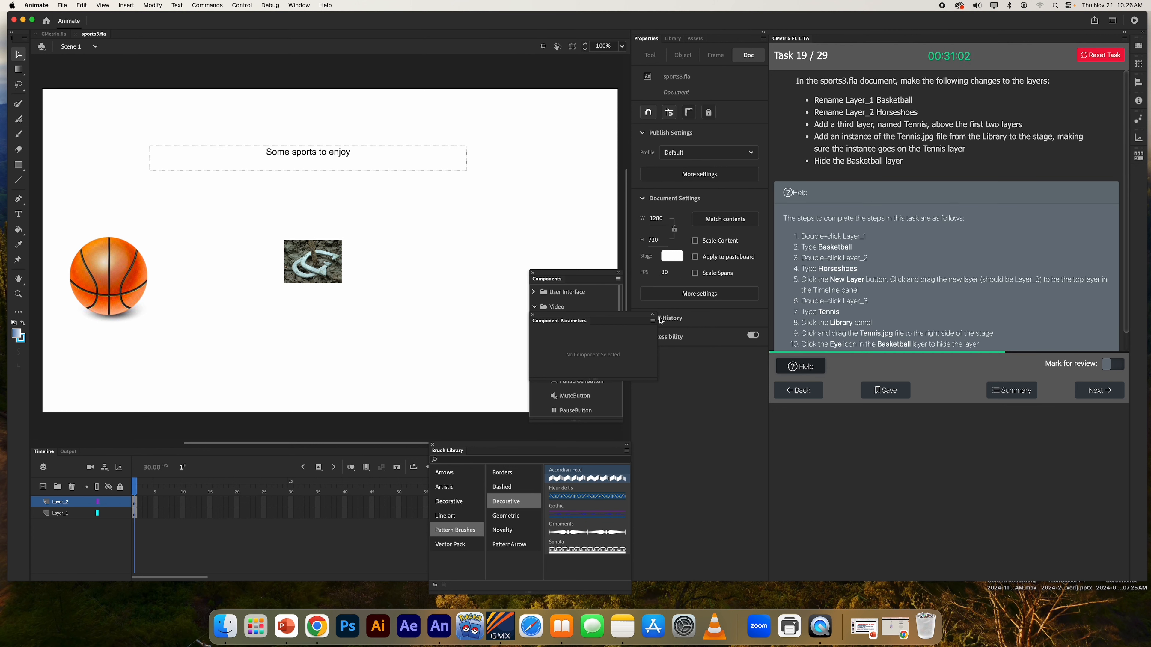
- Rename Layer_1 of the sports3 document to Basketball
left_click(57, 513)
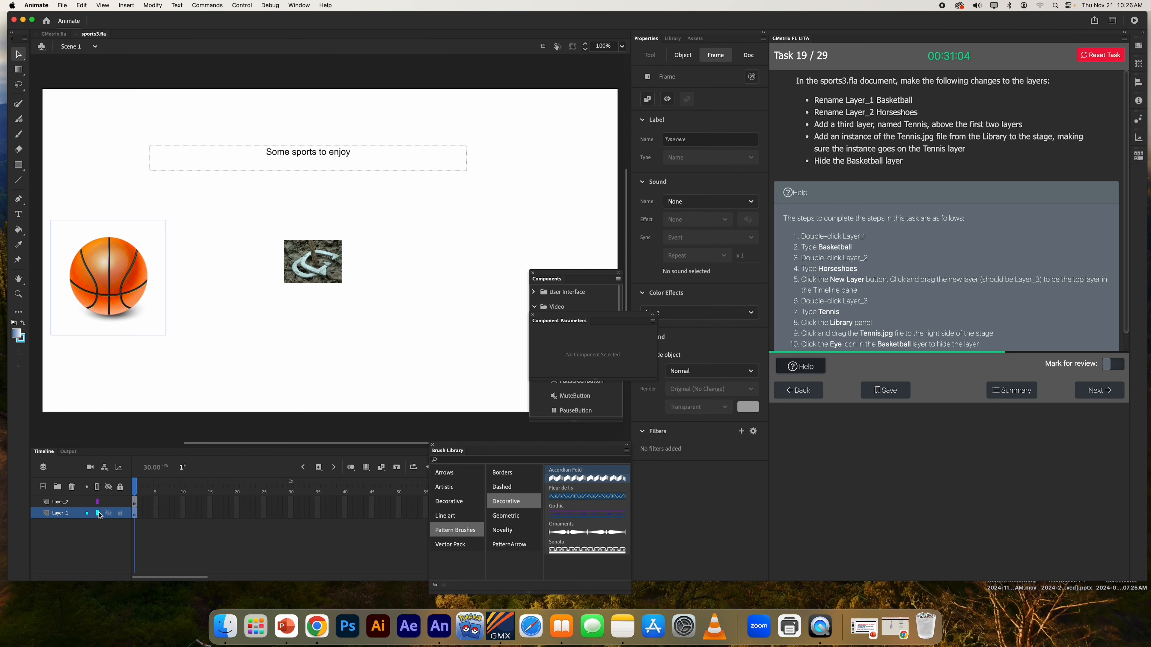
left_click(108, 514)
left_click(108, 514)
double_click(72, 513)
type("Basketball")
key("Return")
- Rename Layer_2 to Horseshoes
left_click(108, 502)
left_click(109, 502)
double_click(59, 501)
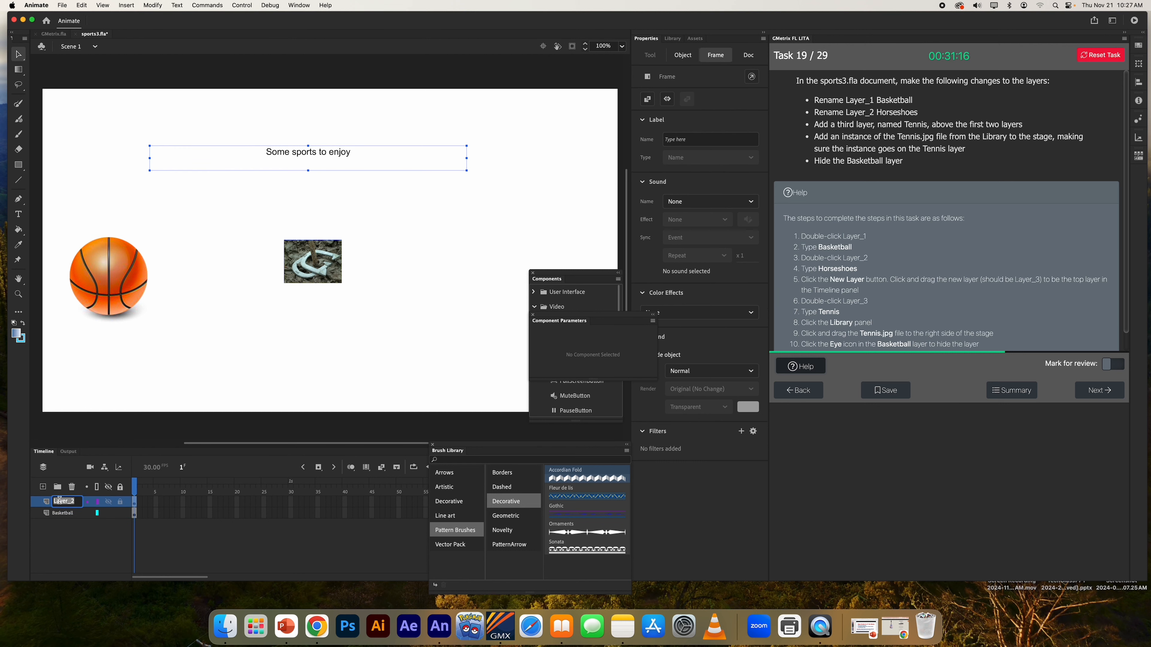
type("Horseshoes")
key("Return")
- Add a new layer above the Horseshoes layer and name it Tennis
left_click(42, 488)
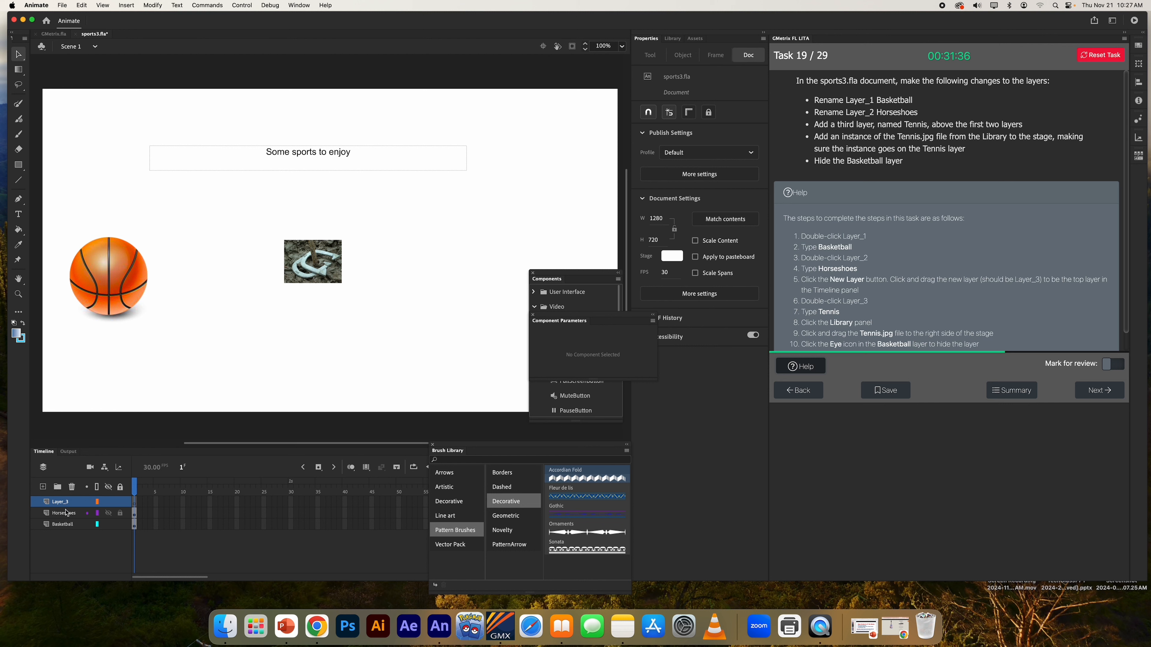
double_click(65, 502)
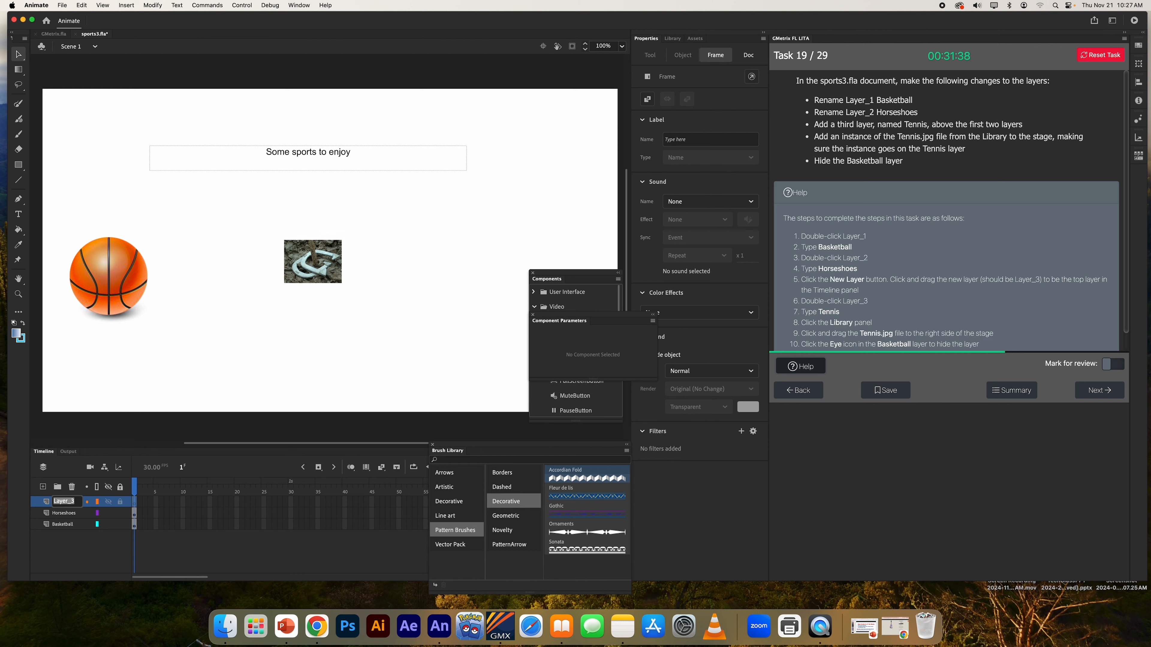
type("Tennis")
key("Return")
- Place an instance of Tennis.jpg from the library on the Tennis layer, on the stage to the right of the horseshoes picture
left_click(672, 39)
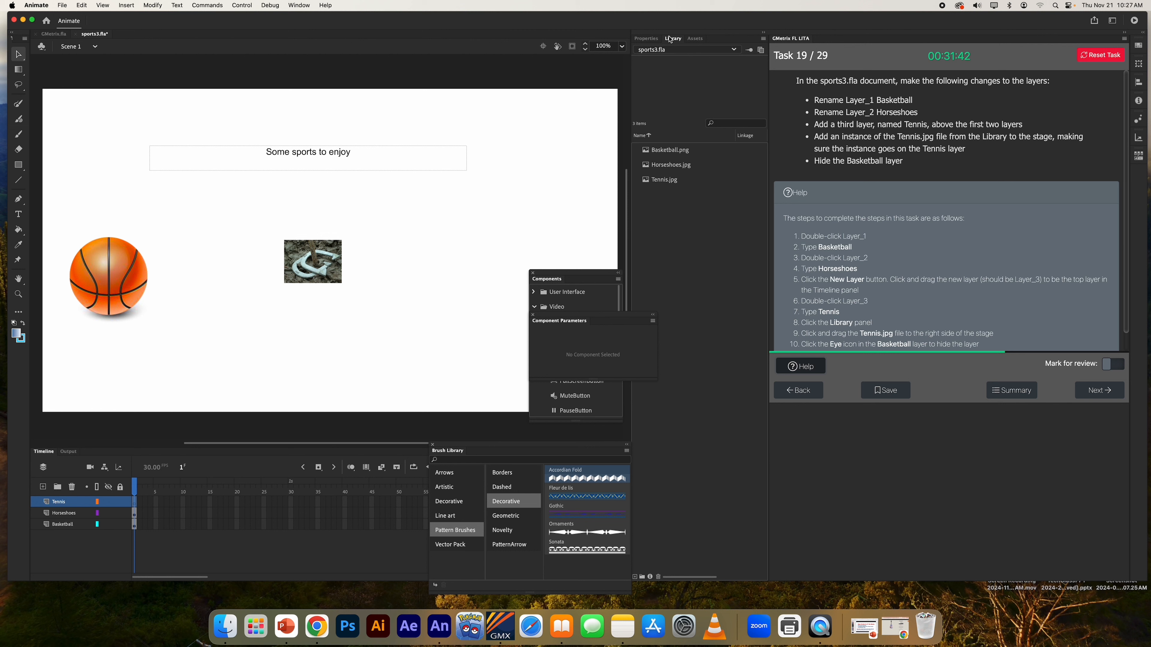
left_click(657, 180)
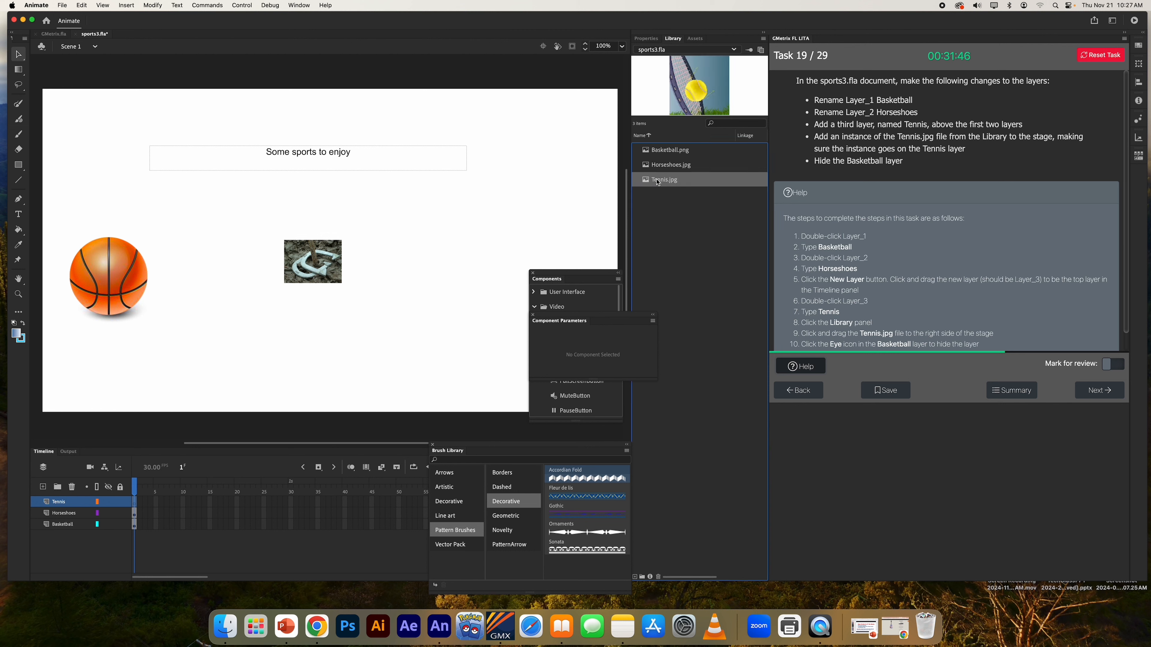
left_click_drag(664, 183, 487, 281)
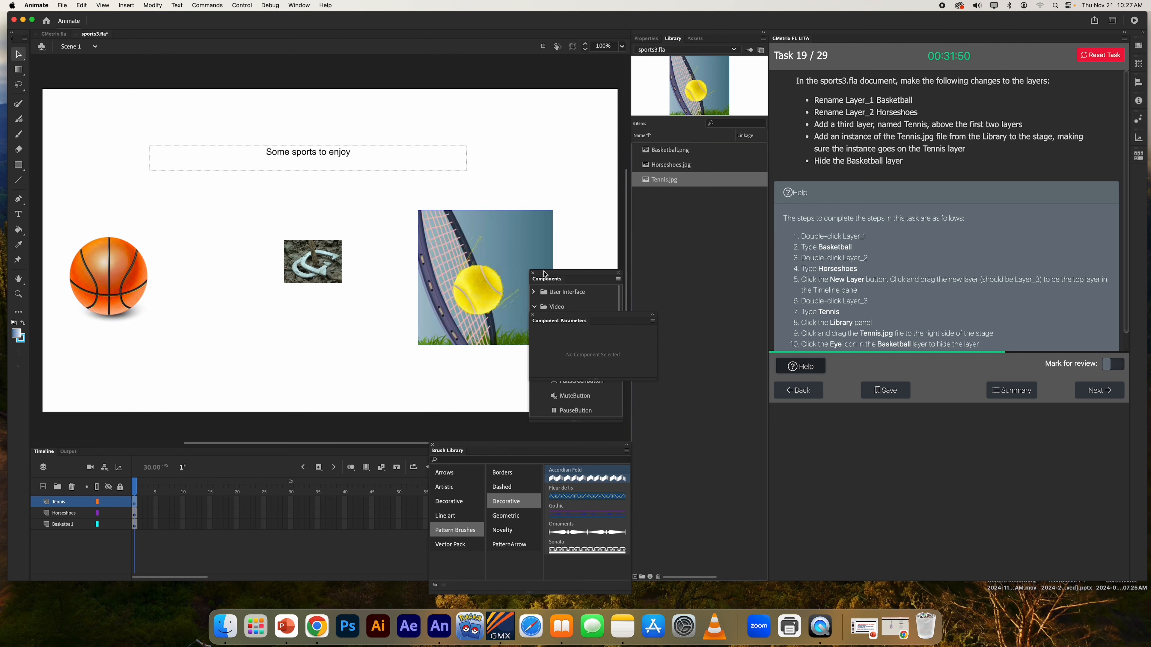
- Check the remaining help instructions for task 19 and hide the Basketball layer
scroll(888, 319, "down", 1)
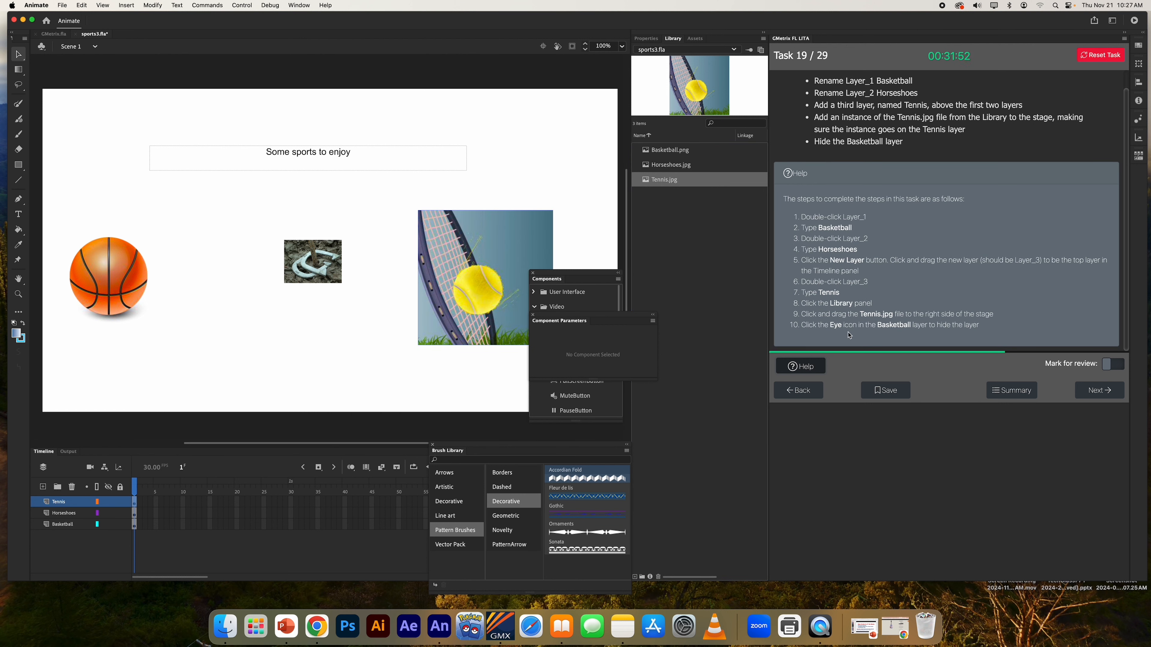
left_click(109, 526)
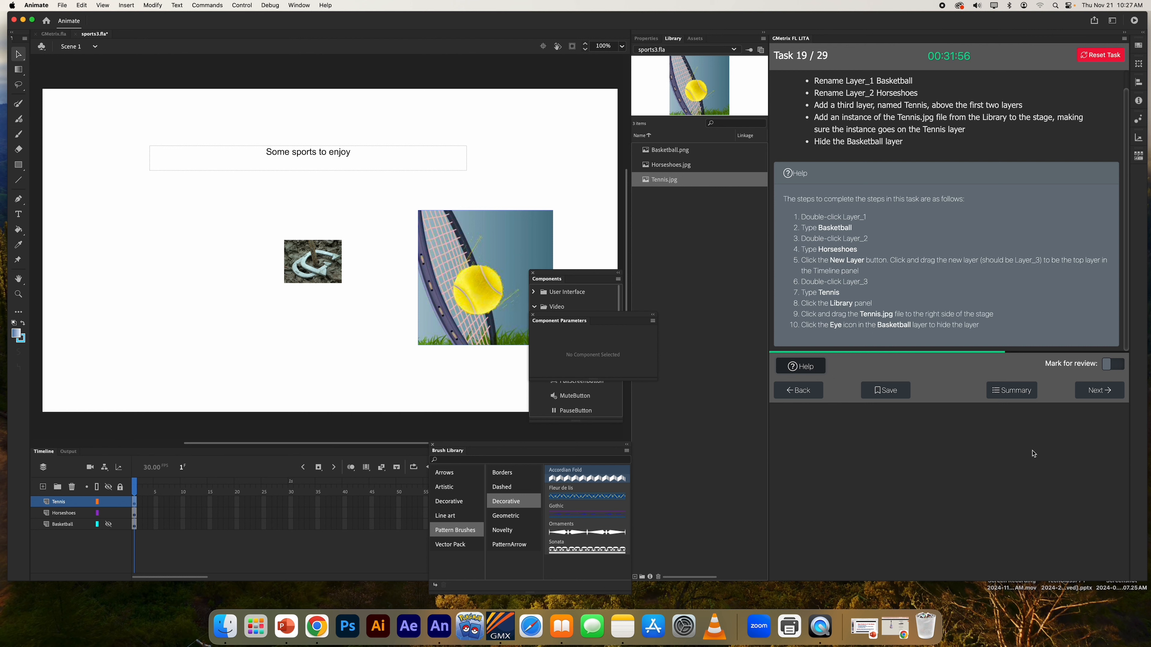
- Submit task 19 and show the help for task 20
left_click(1100, 390)
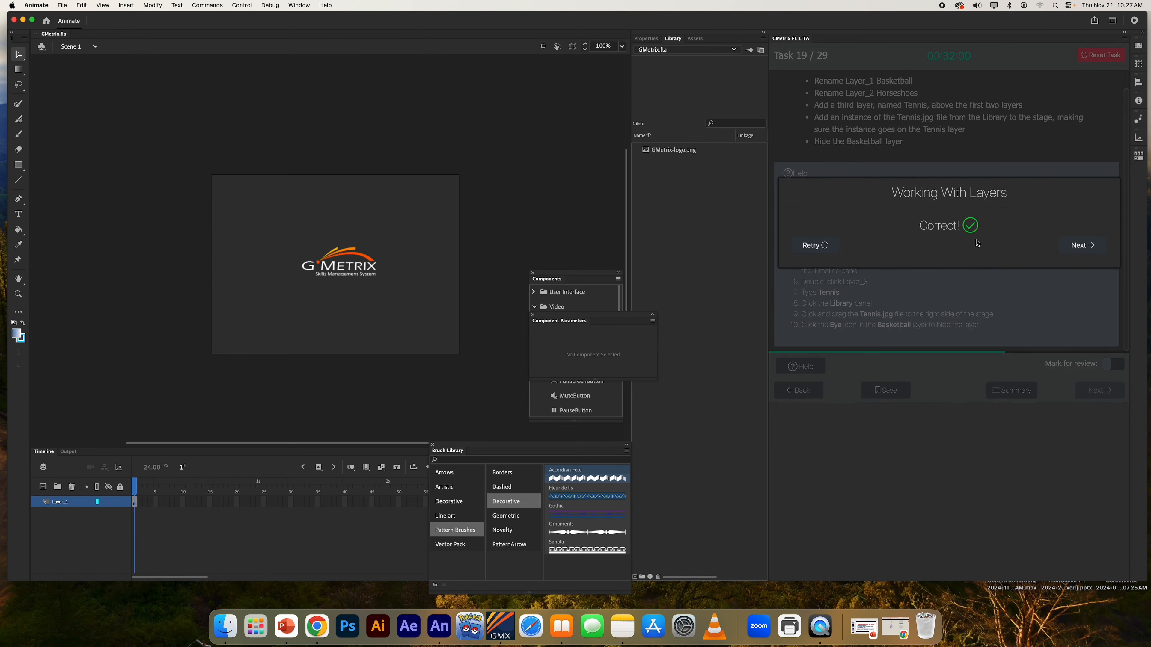
left_click(1078, 245)
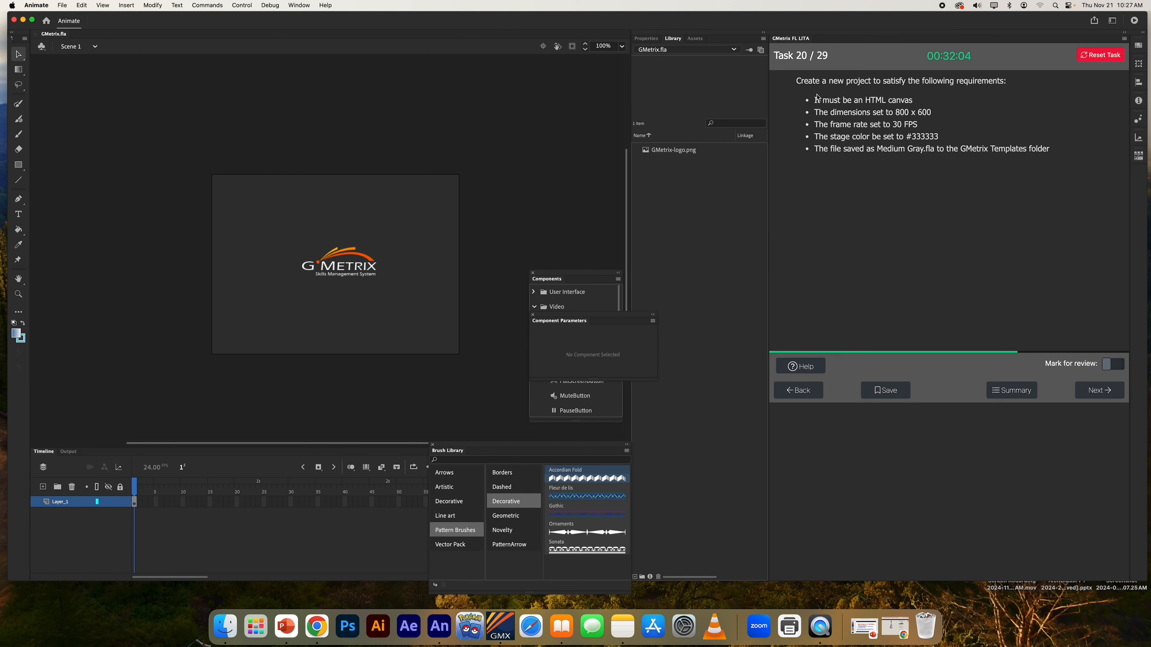
left_click(811, 368)
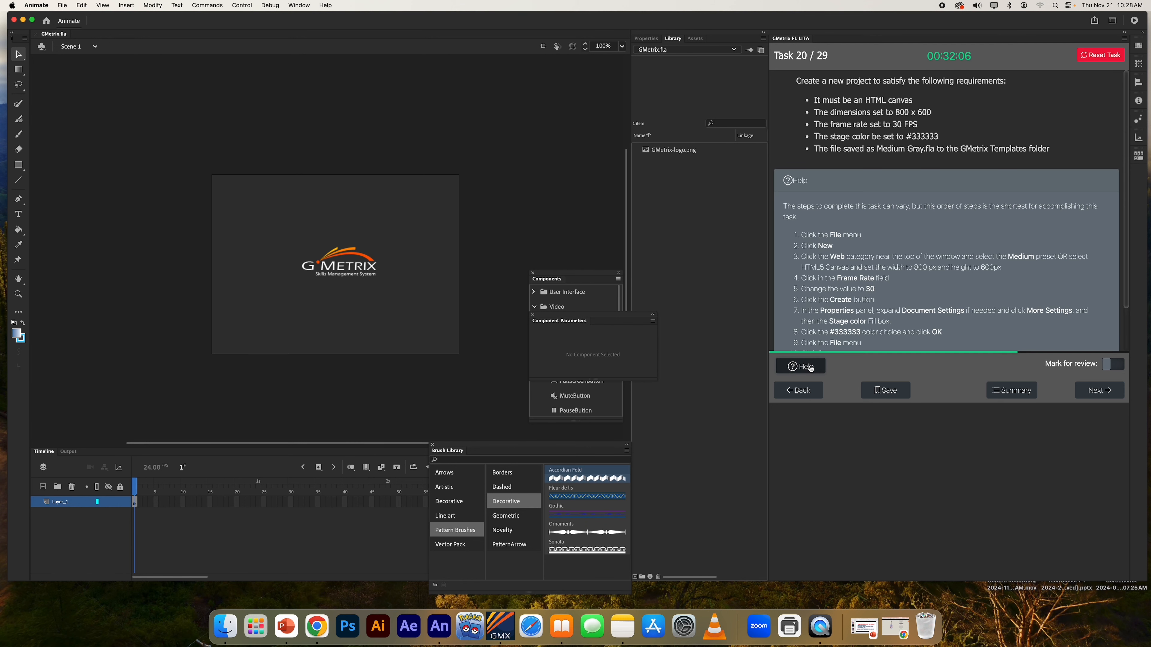
- Create a new HTML5 Canvas document from the Web category's Medium preset, 800 x 600, with a frame rate of 30
left_click(62, 5)
left_click(69, 19)
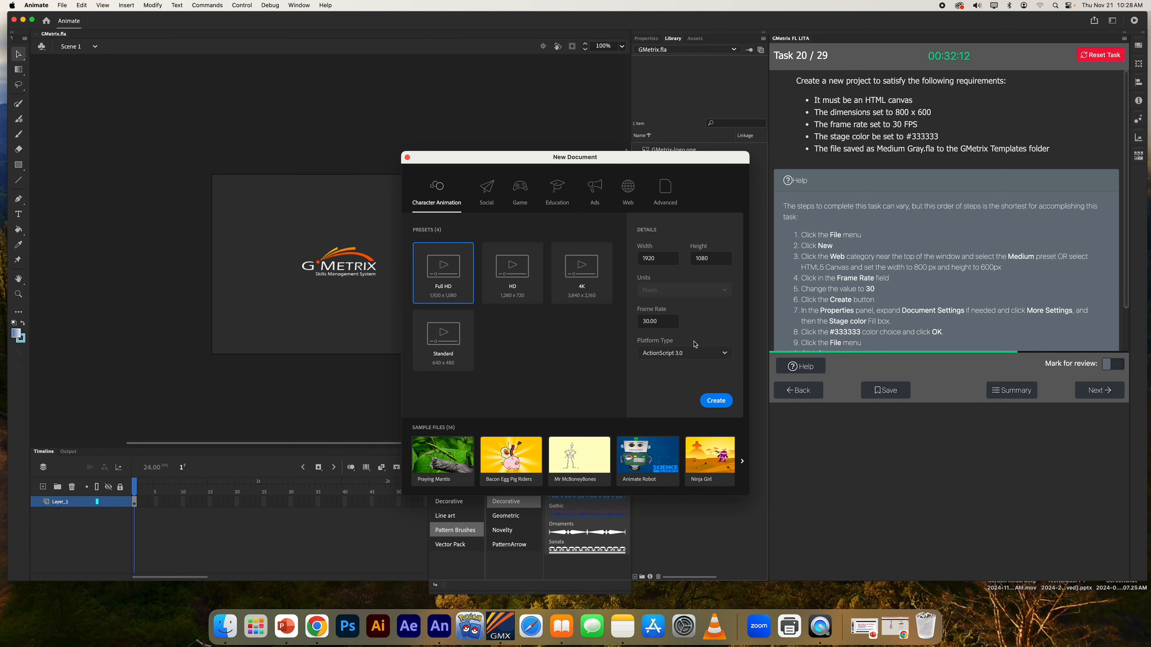
left_click(625, 193)
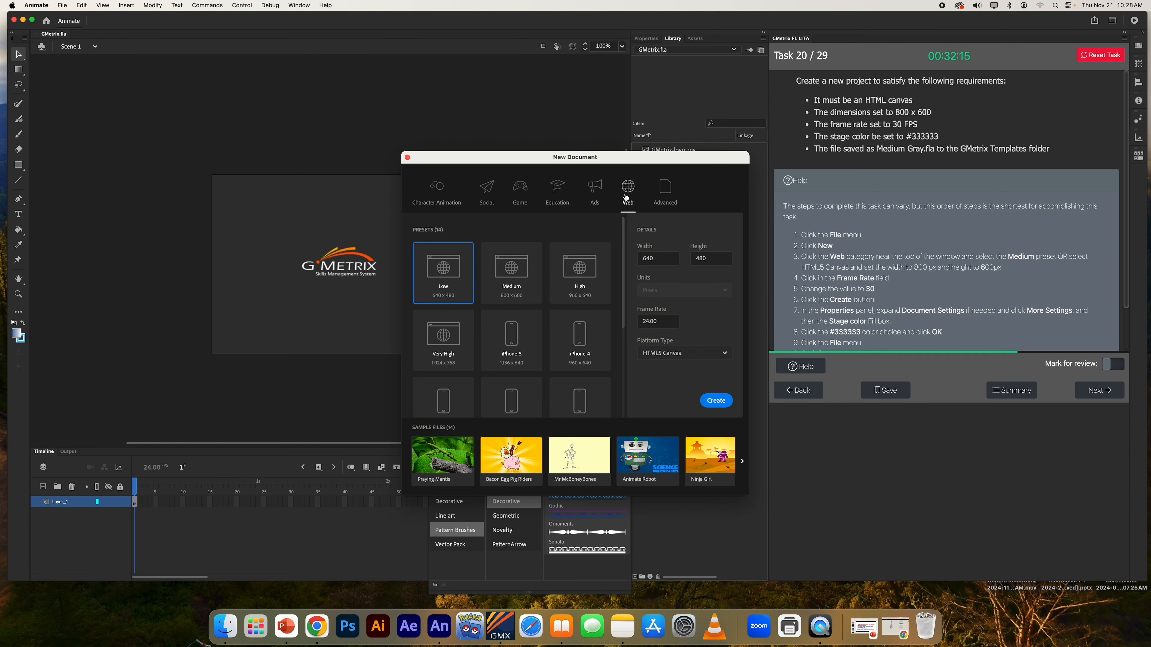
left_click(503, 286)
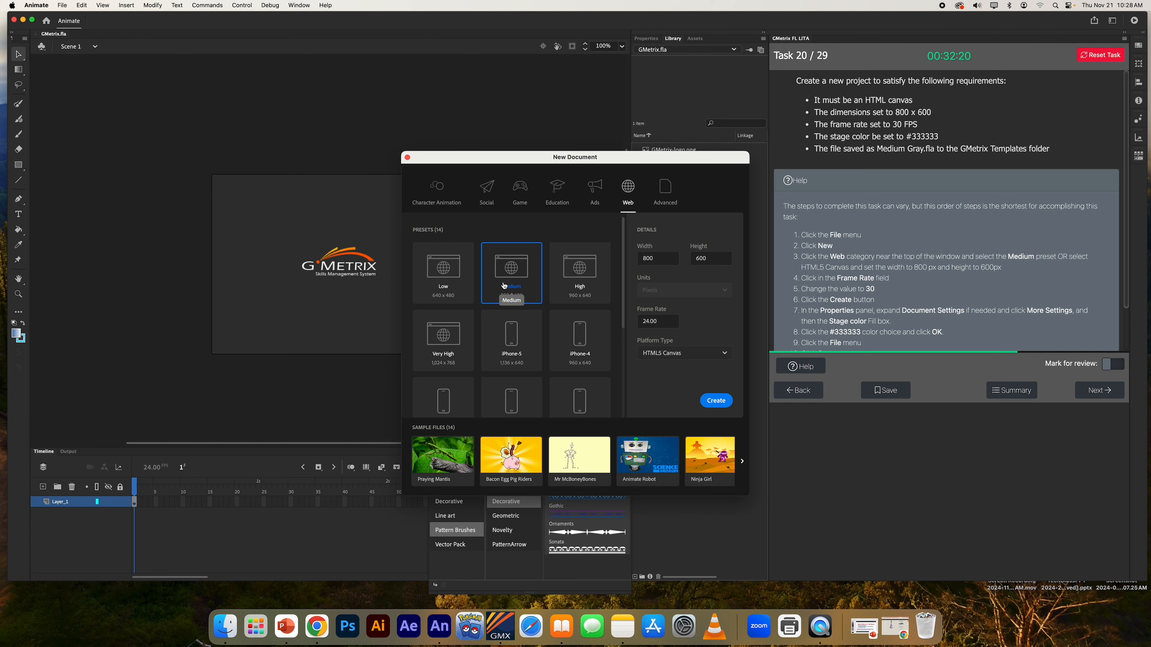
left_click(666, 321)
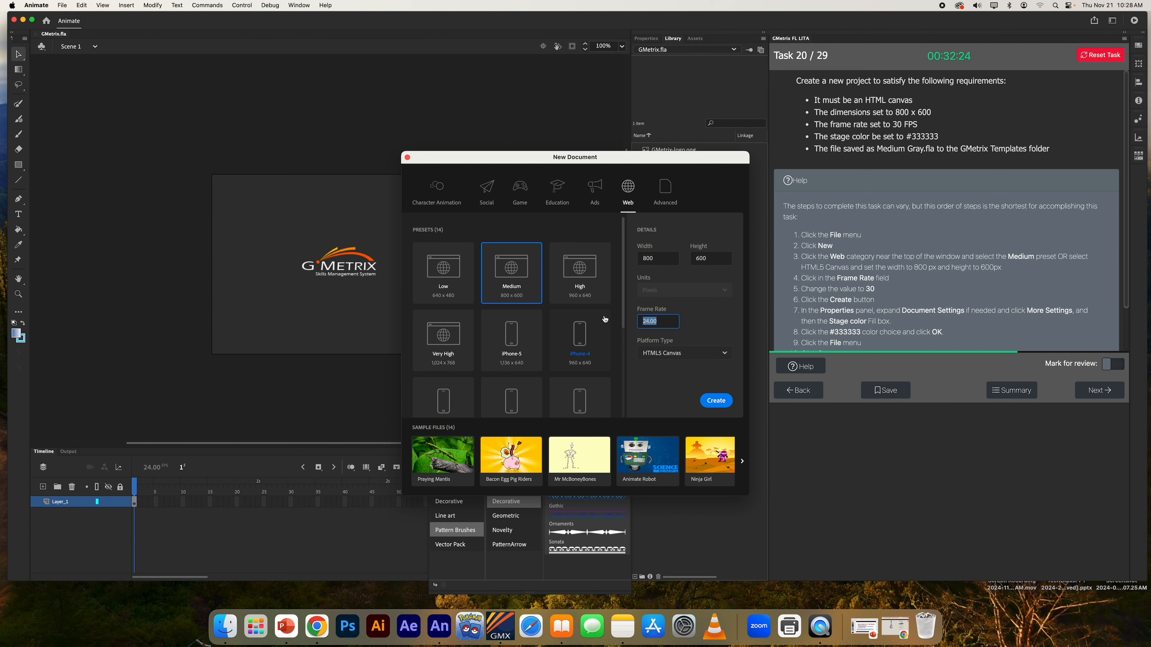
type("30")
left_click(724, 406)
left_click(725, 406)
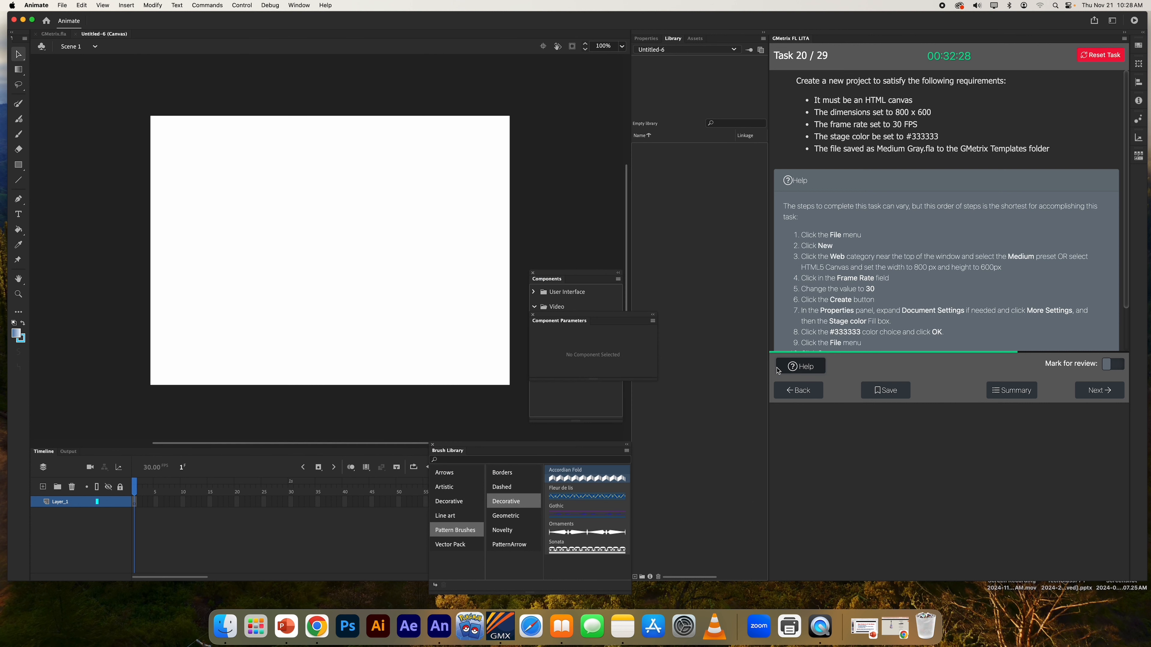
- Show the new document's properties
left_click(659, 40)
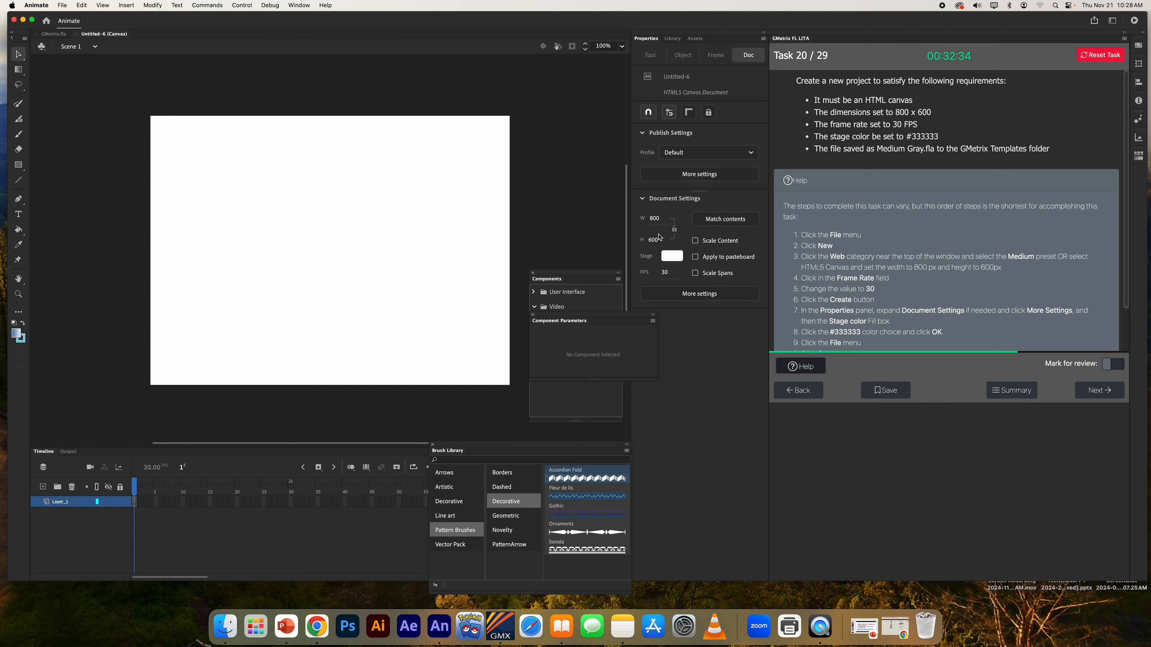
left_click(702, 292)
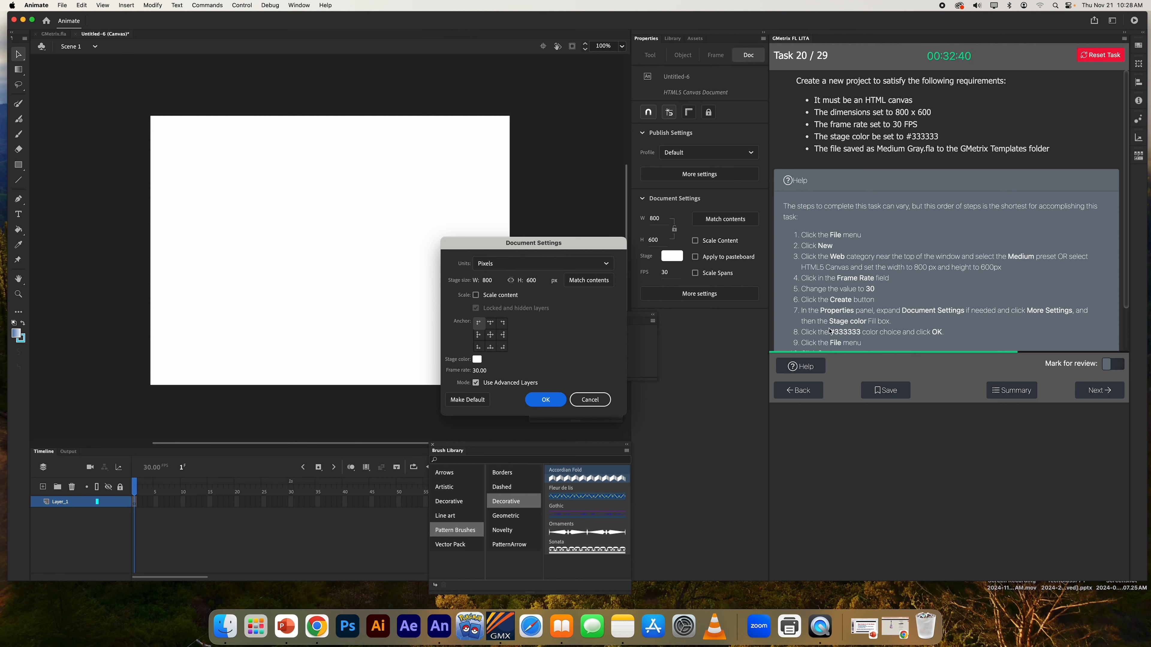
left_click(477, 361)
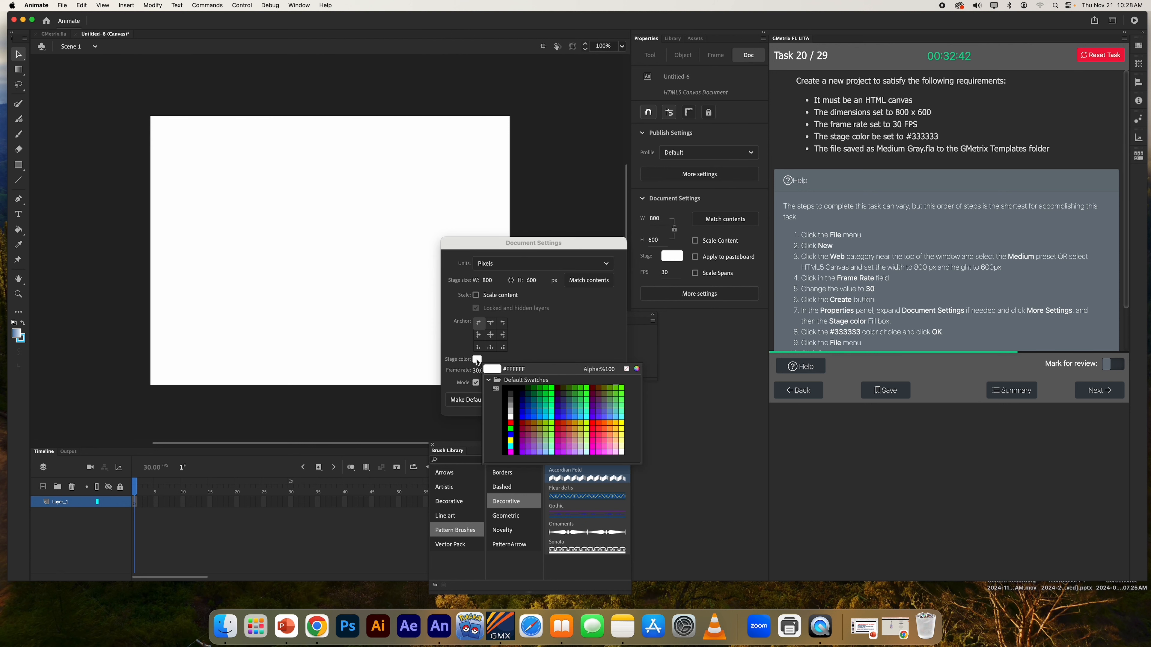
left_click(511, 393)
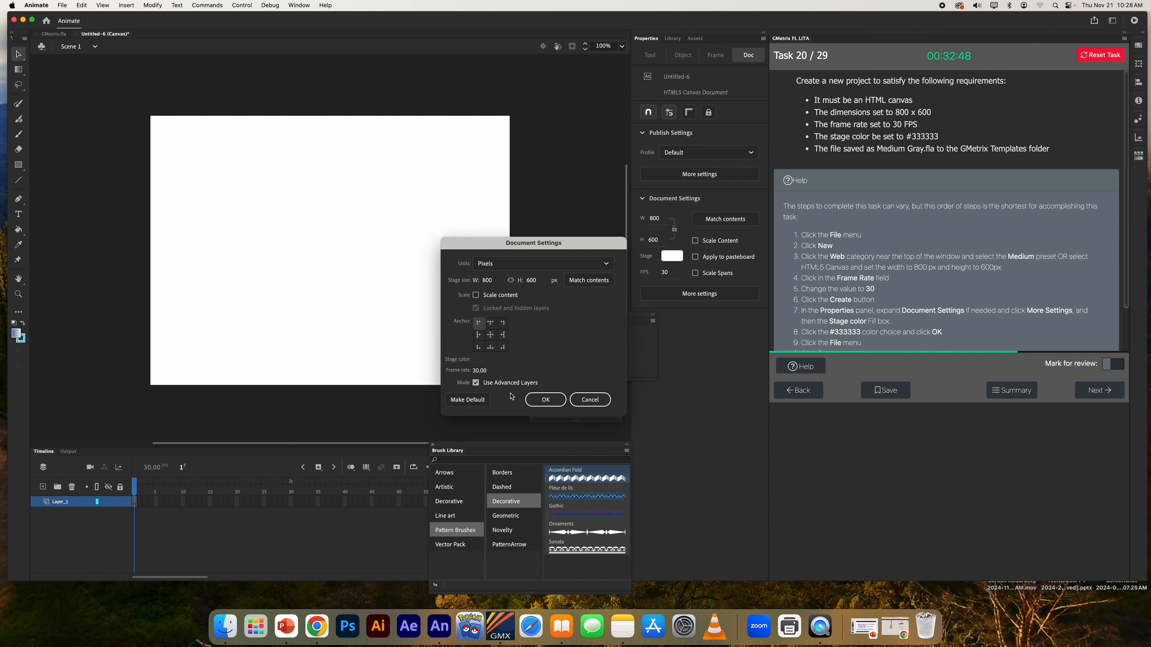
left_click(590, 399)
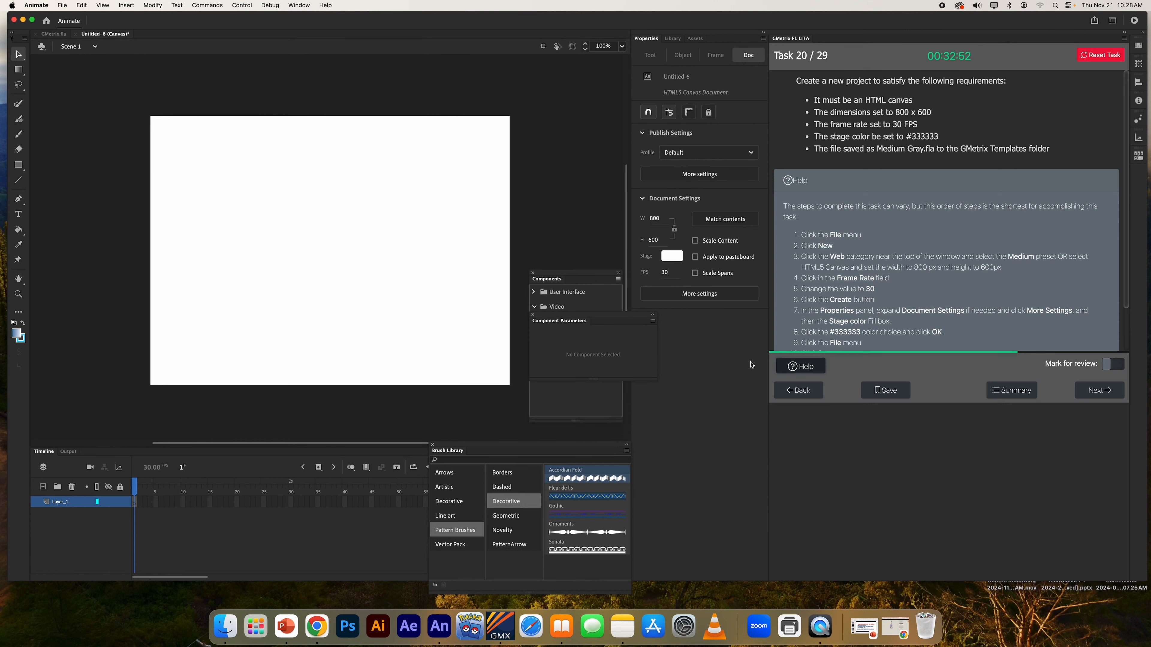
- Set the document's stage color to #333333 in the detailed document settings
left_click(704, 294)
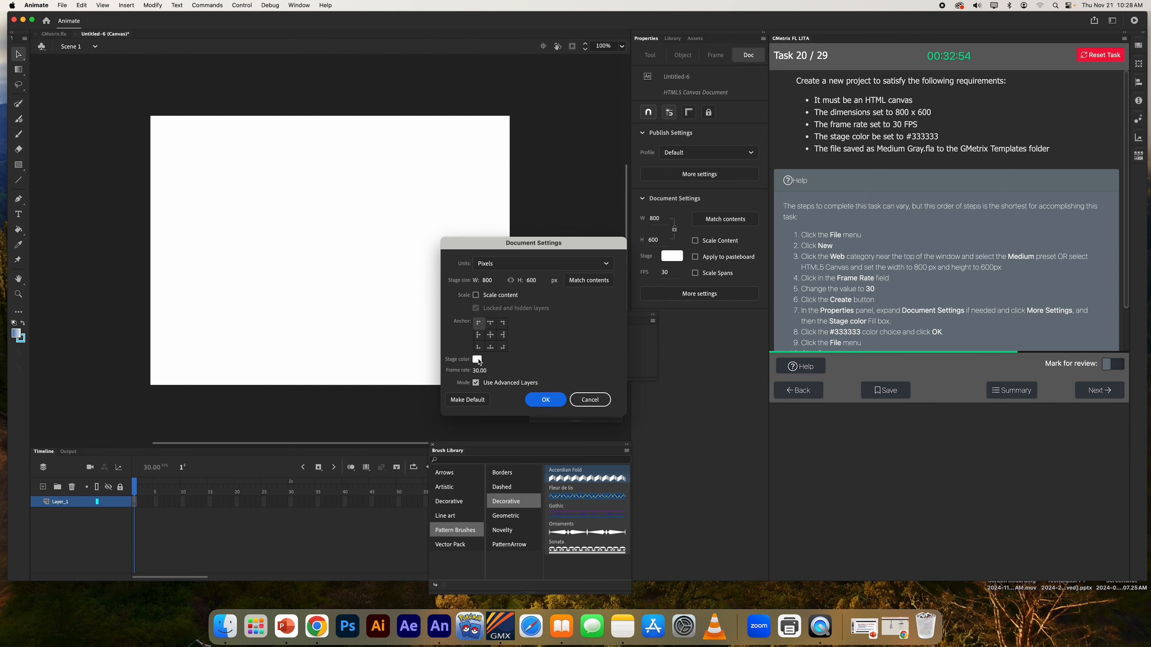
left_click(478, 360)
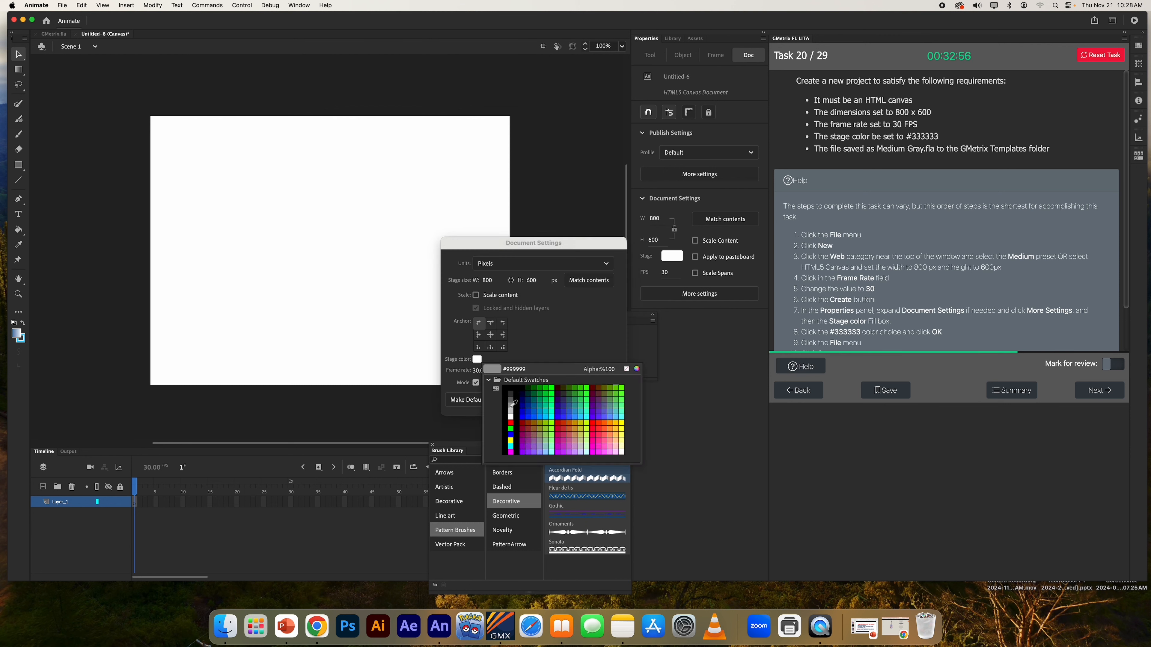
left_click(511, 394)
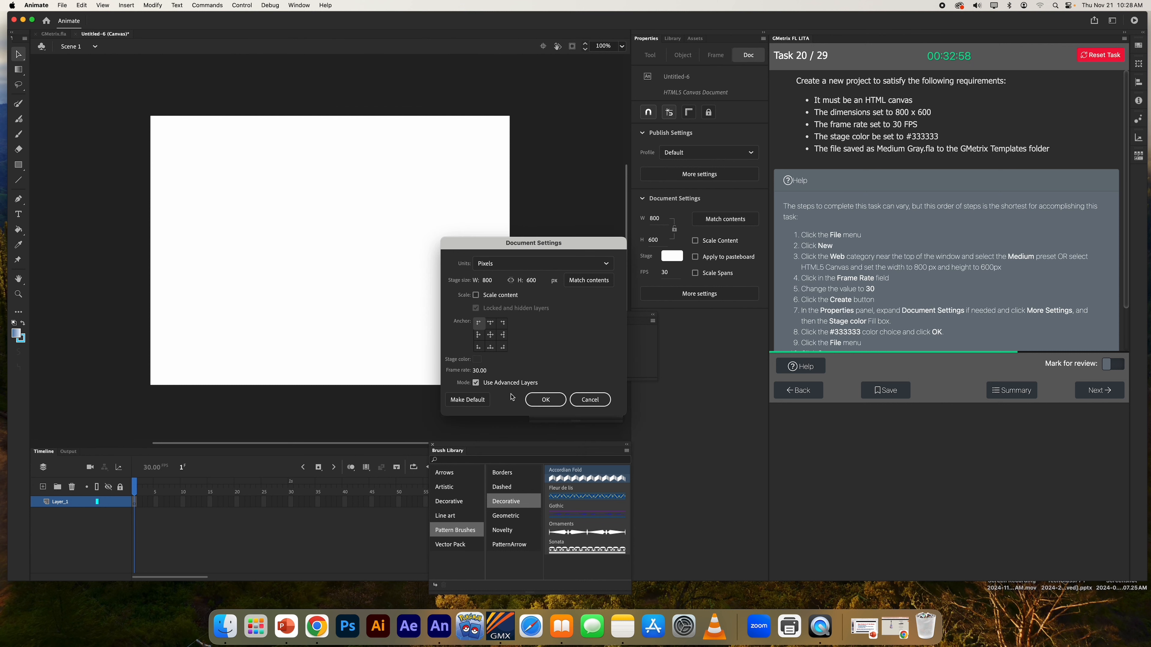
left_click(545, 400)
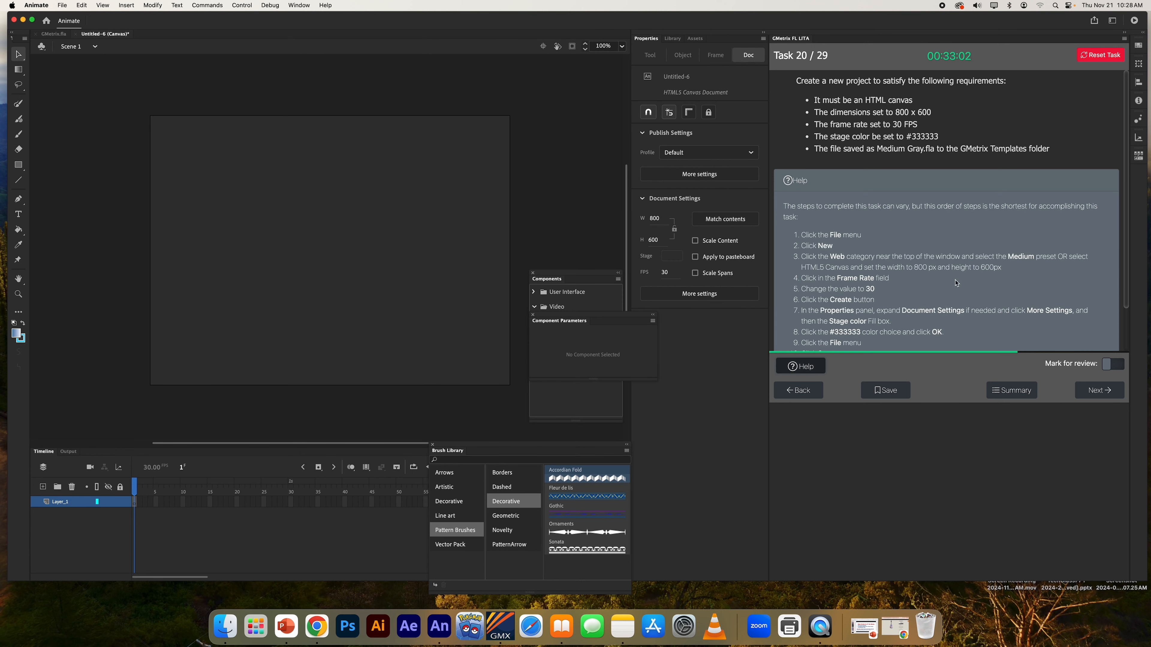
- Check the remaining help instructions for task 20 and start saving the document under the name Medium Gray.fla
scroll(956, 283, "down", 2)
scroll(956, 283, "down", 2)
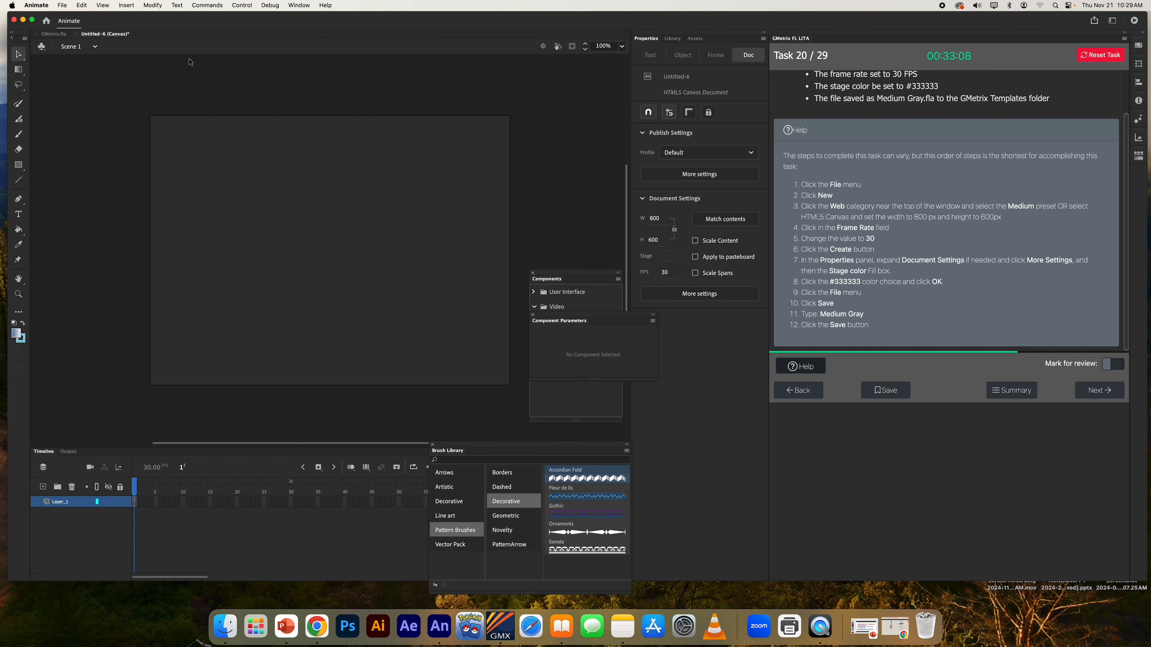
left_click(59, 5)
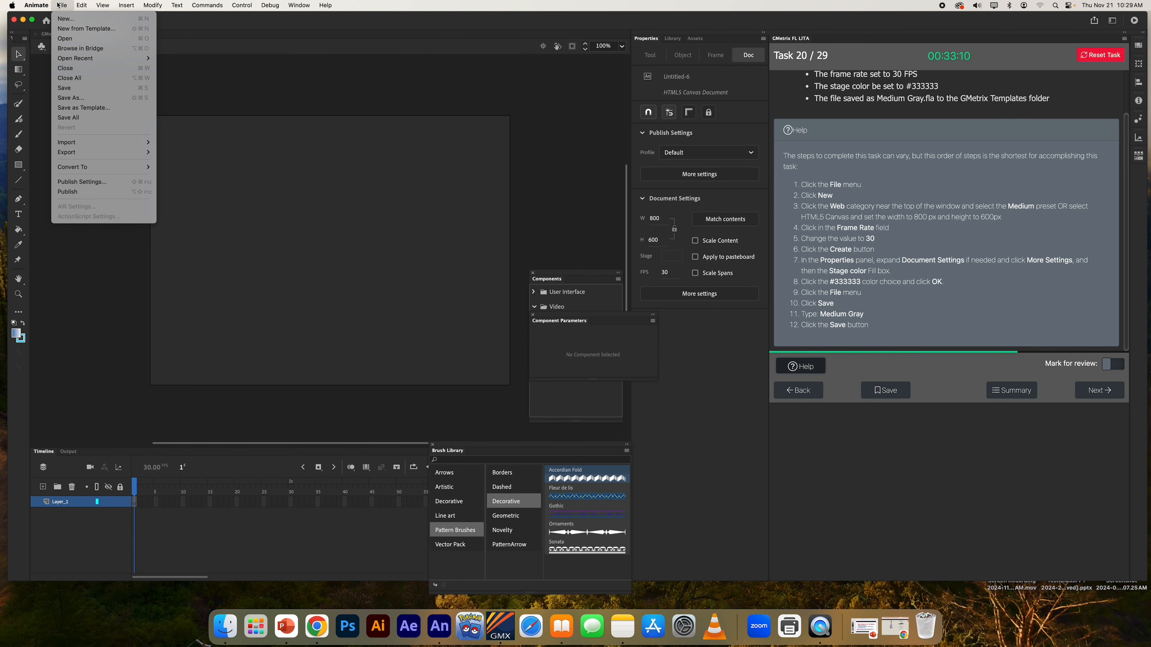
left_click(102, 89)
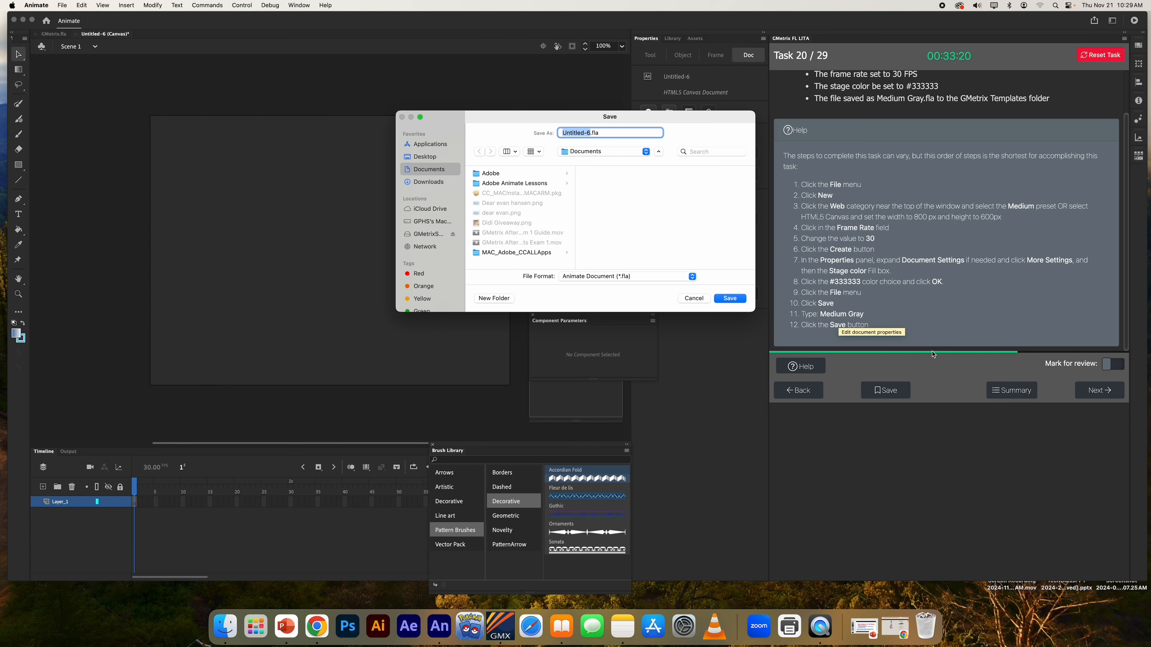
type("Medium")
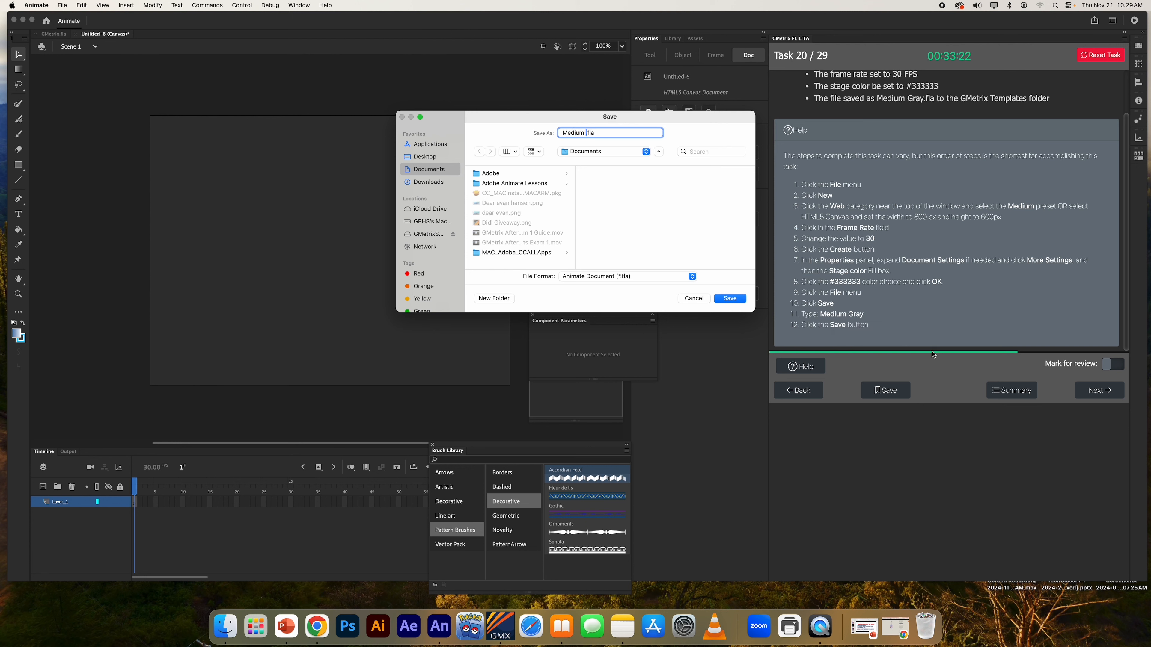
type(" Gray")
- Browse the save location to Macintosh HD > Library > Application Support > Adobe > CEP > extensions
left_click(418, 223)
left_click(502, 184)
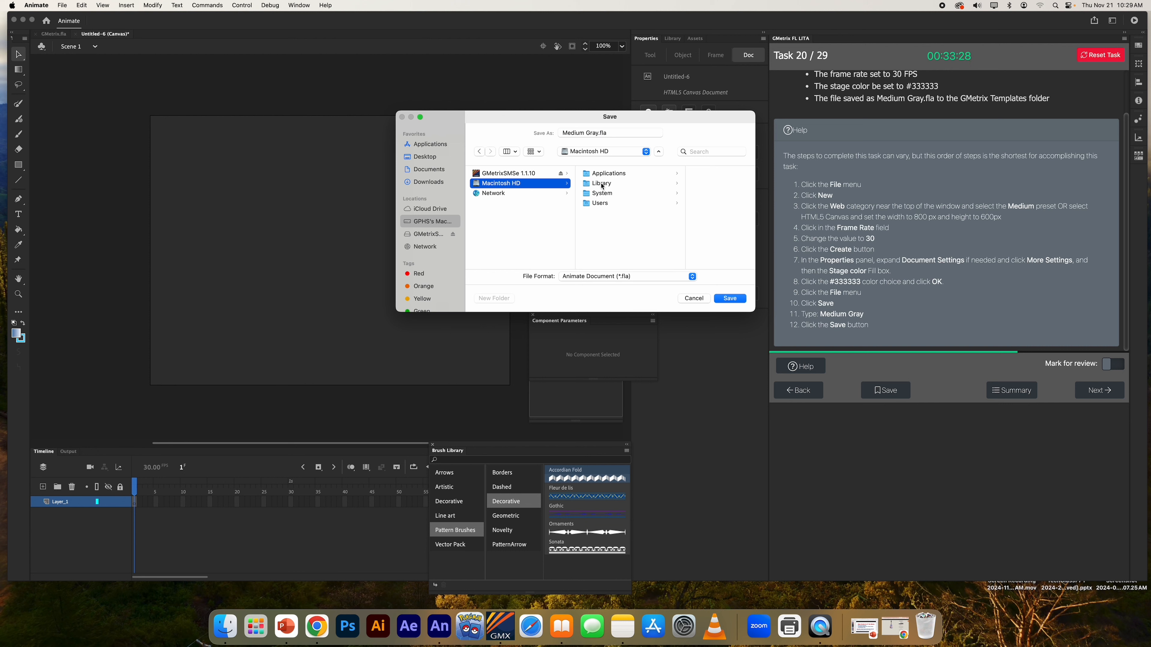
left_click(599, 184)
scroll(703, 253, "up", 3)
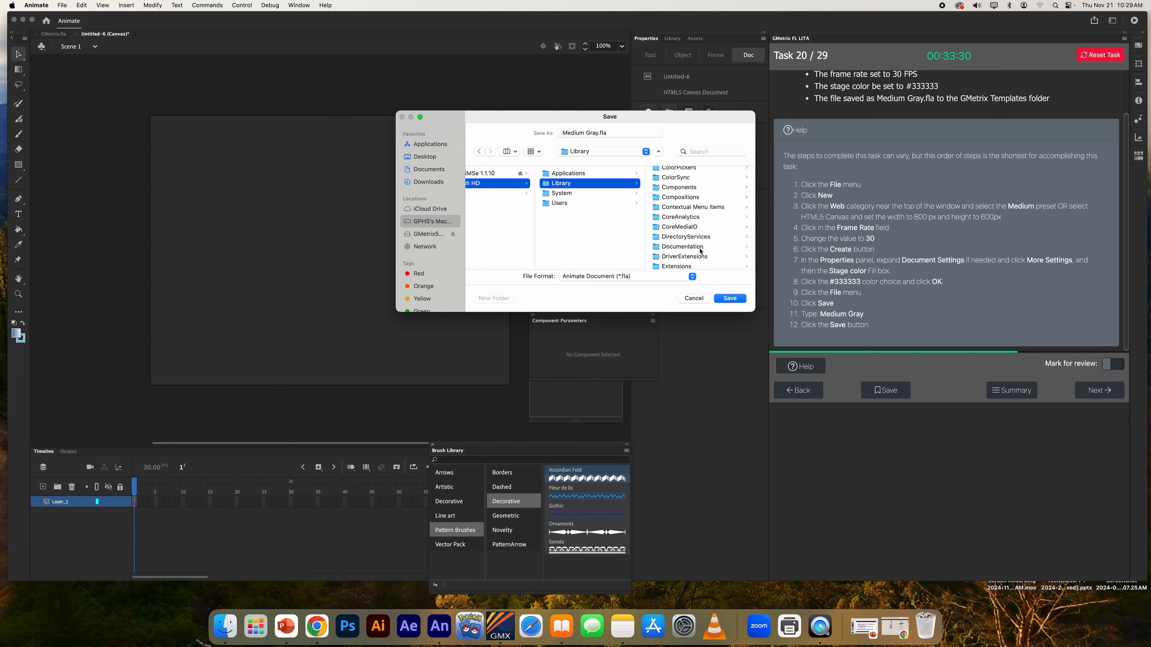
left_click(708, 183)
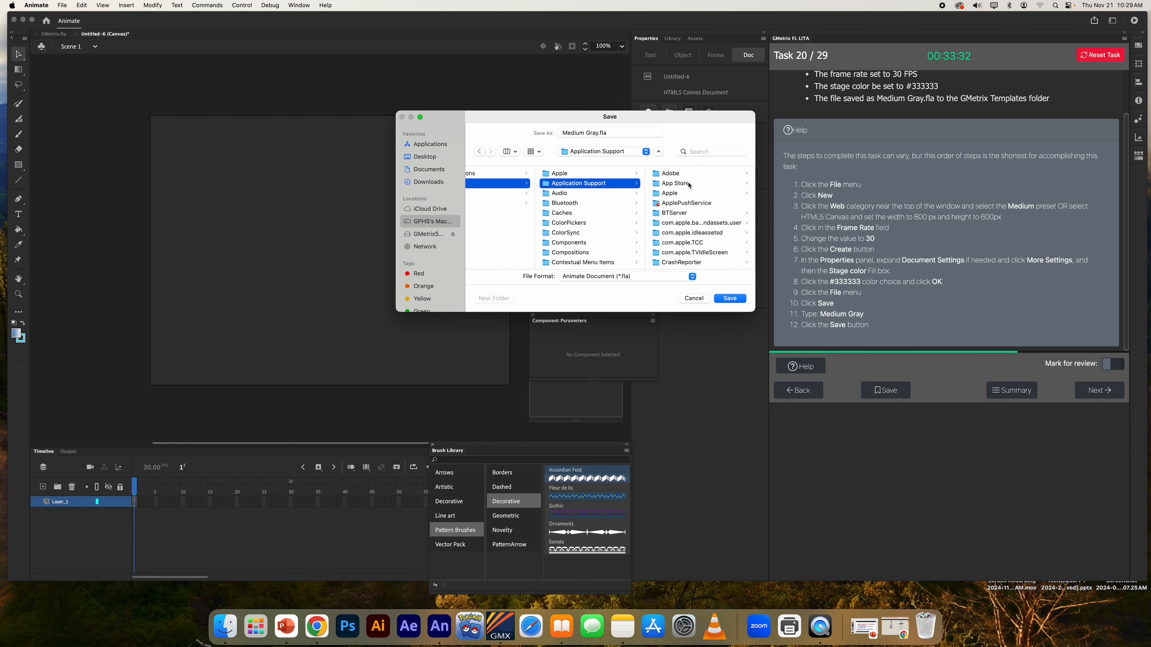
left_click(666, 174)
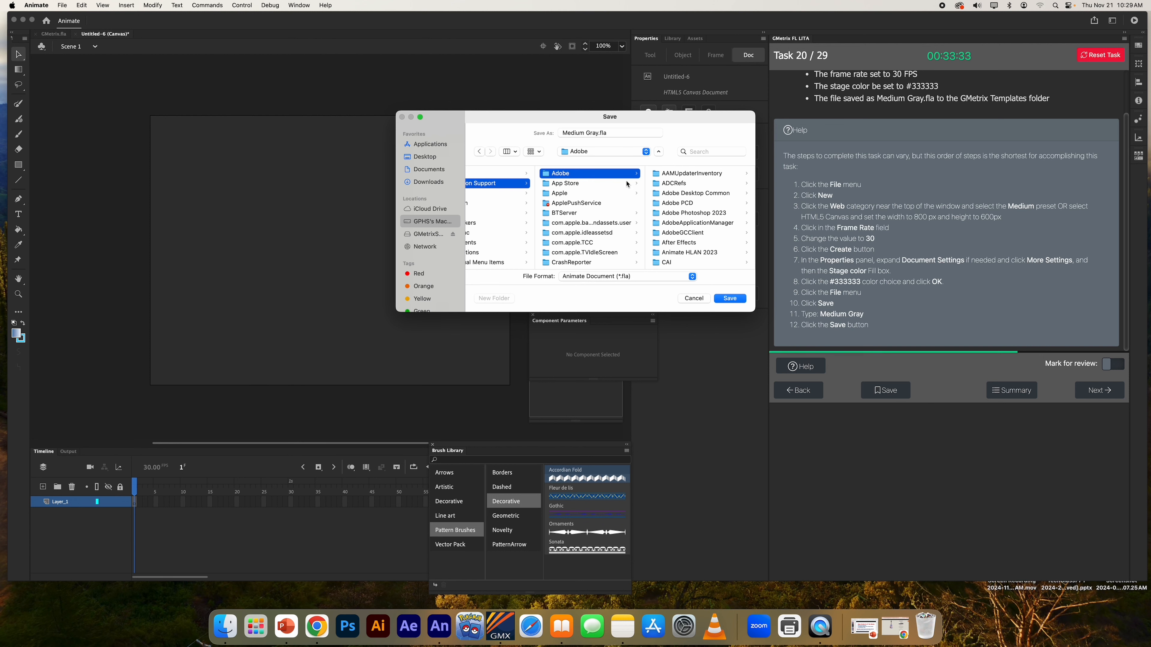
scroll(685, 262, "down", 3)
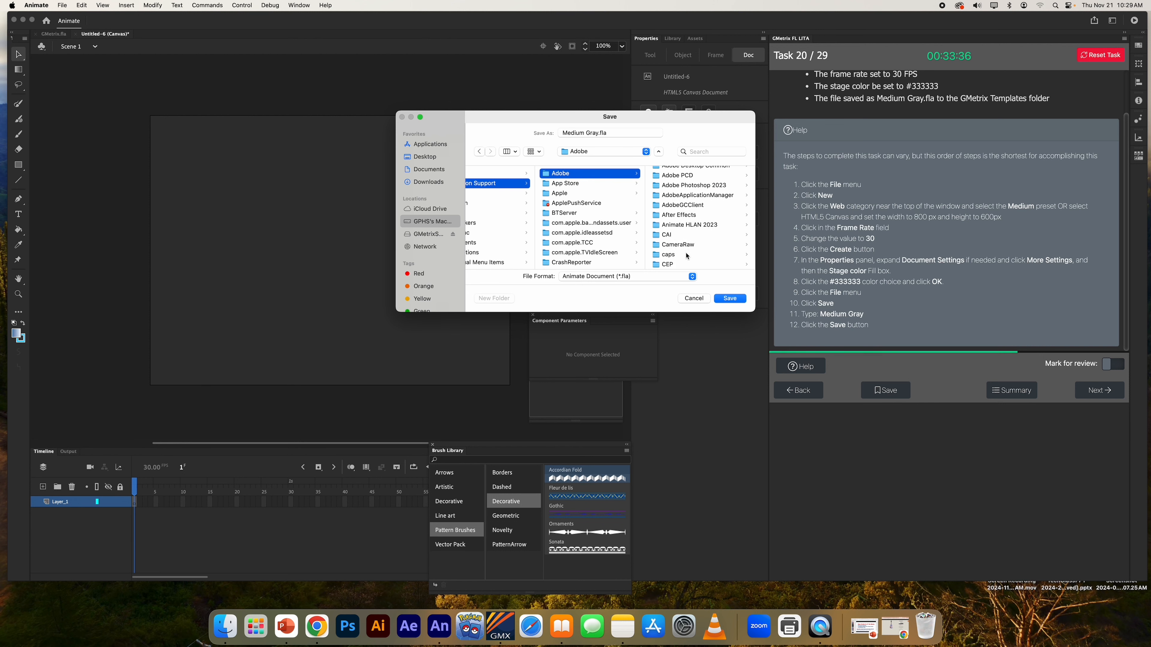
left_click(691, 260)
left_click(677, 173)
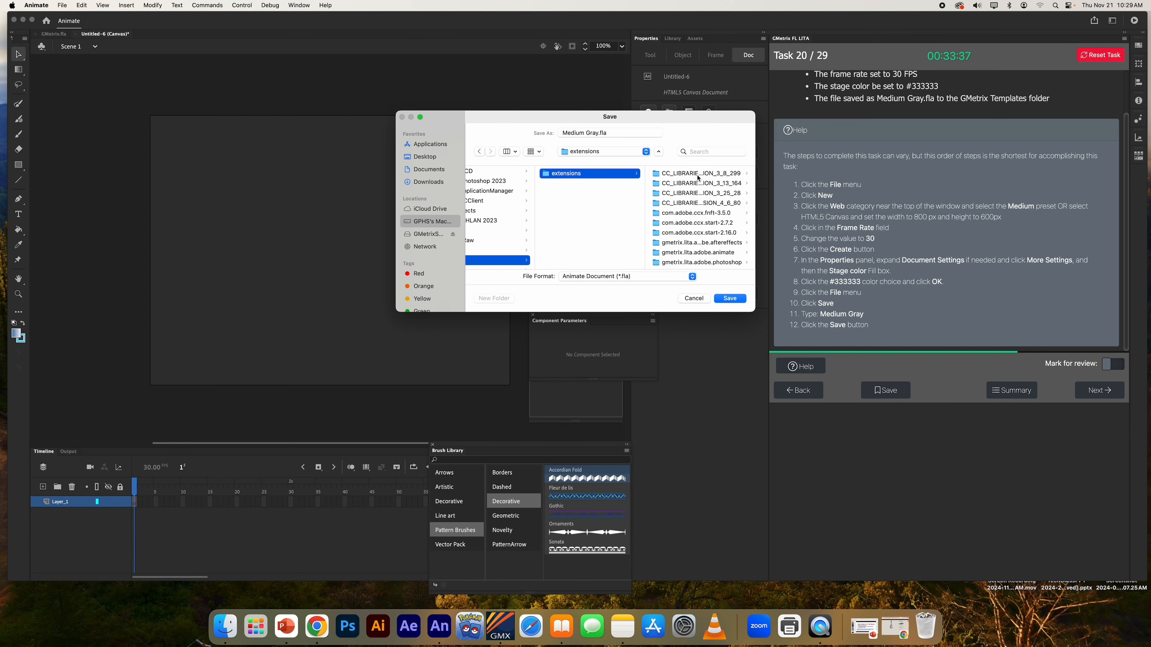
- Save Medium Gray.fla as an Animate document in the GMetrixTemplates folder inside extensions
left_click(707, 257)
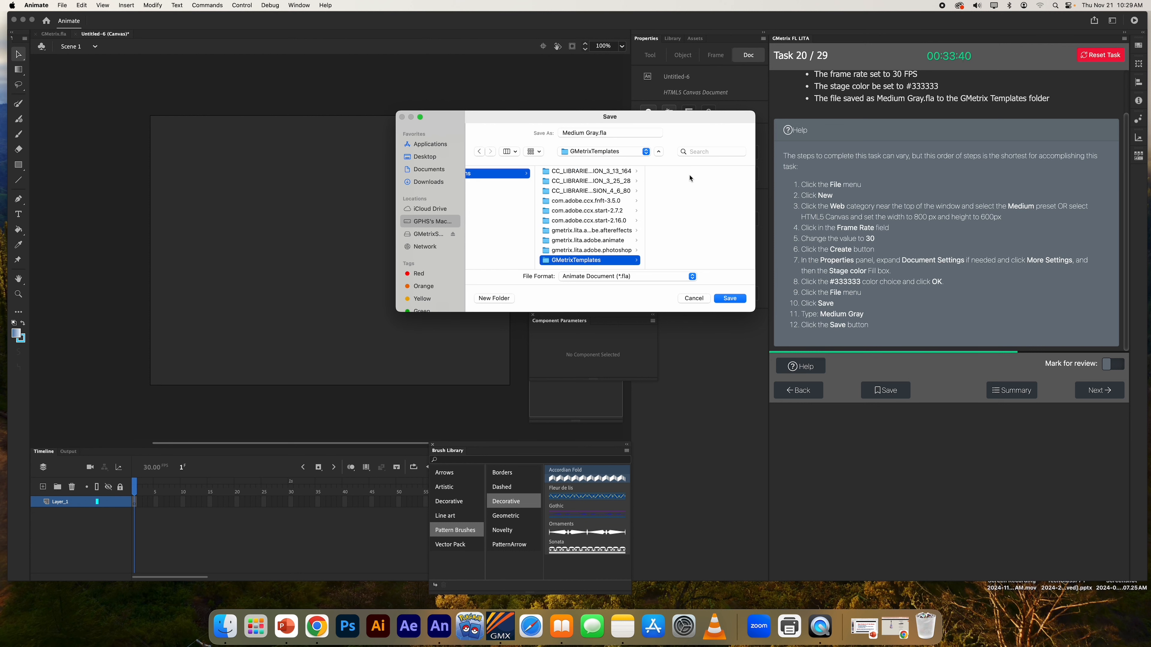
left_click(617, 242)
scroll(681, 212, "down", 5)
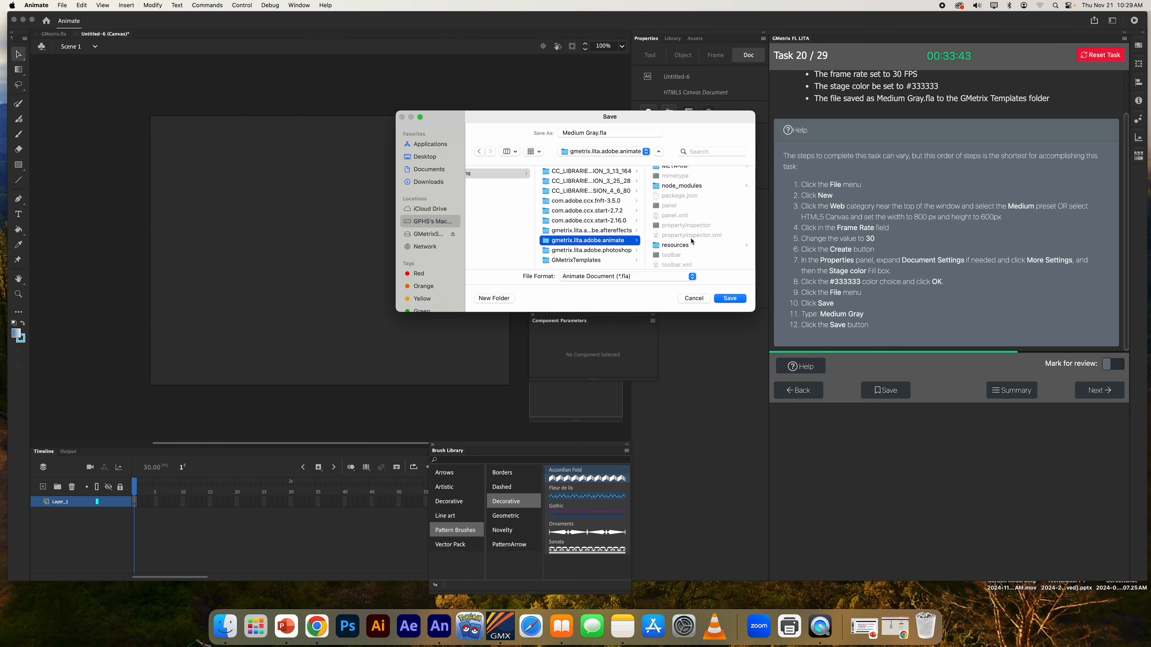
left_click(612, 263)
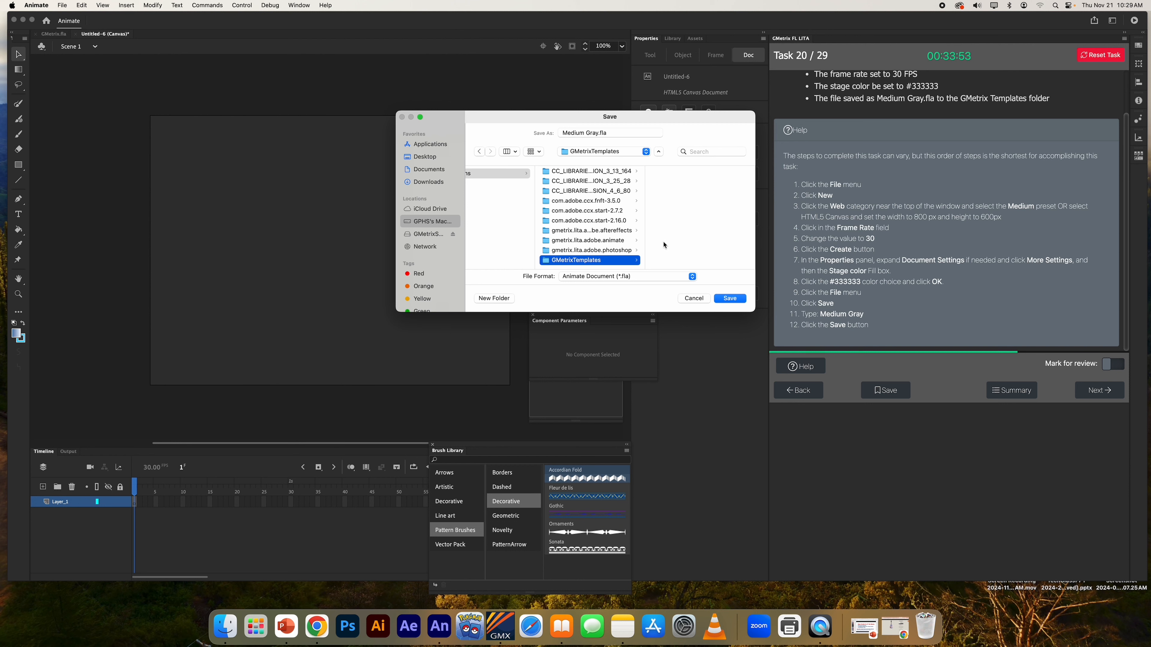
left_click(737, 300)
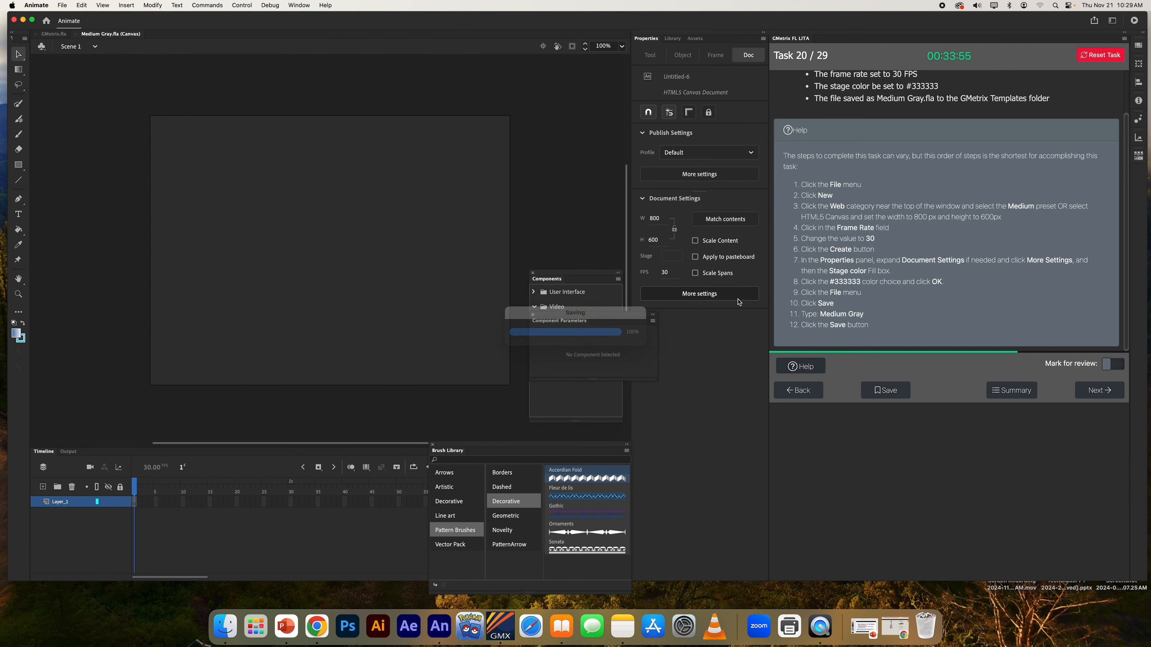
- Submit task 20 and show the help for task 21
left_click(1097, 392)
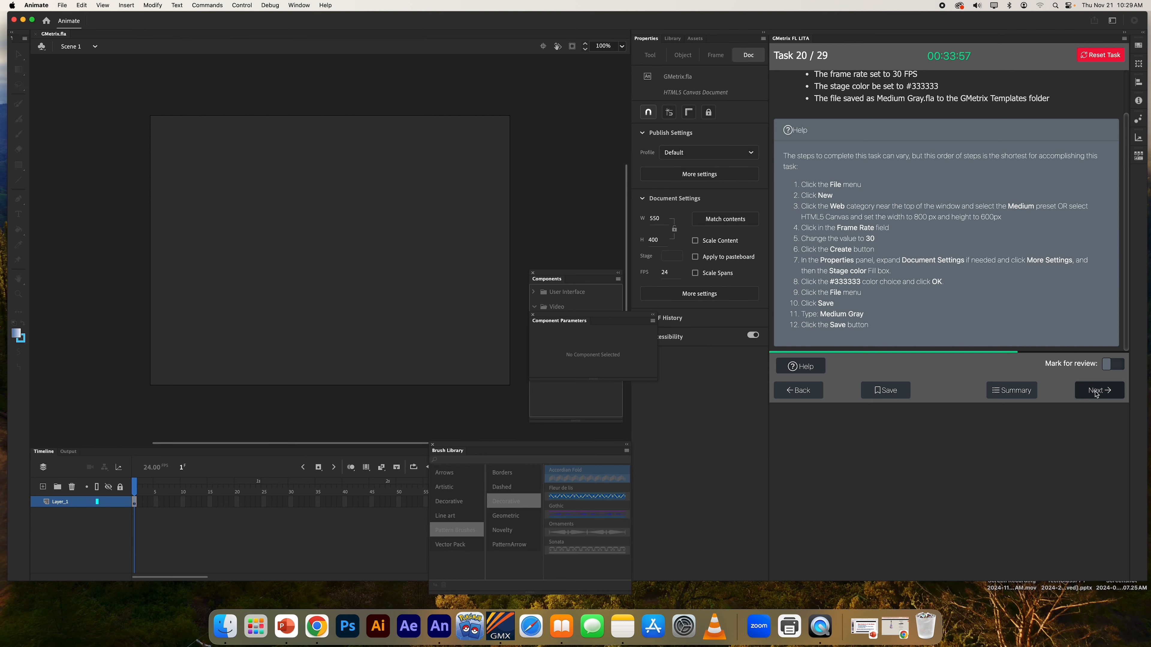
scroll(992, 261, "up", 3)
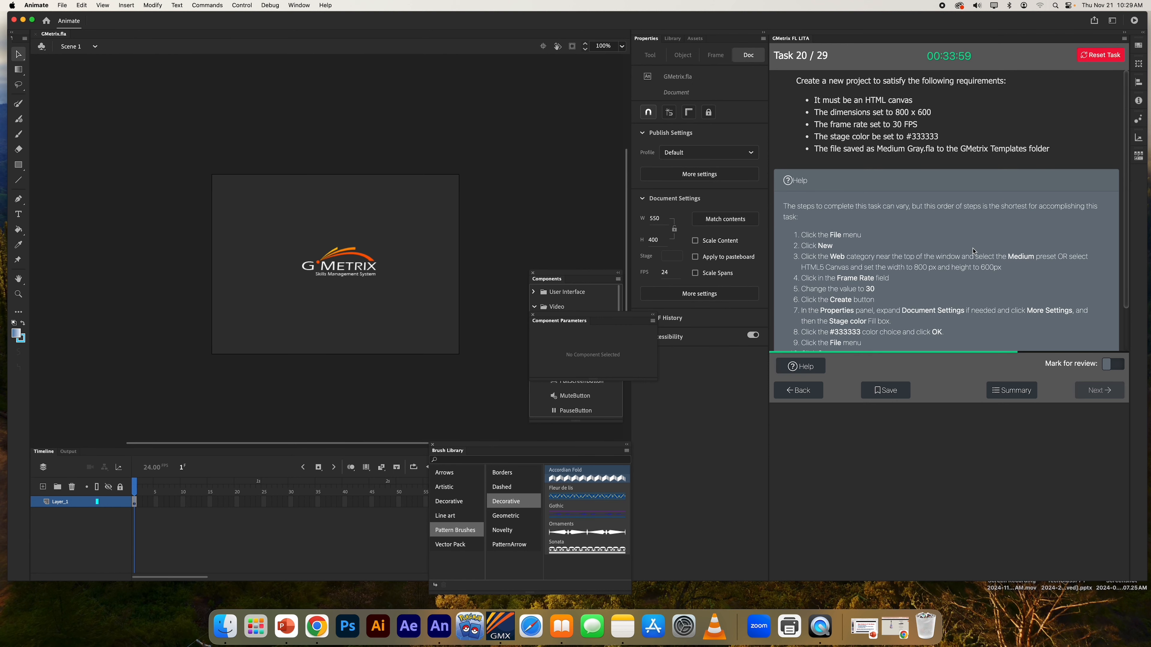
left_click(1076, 247)
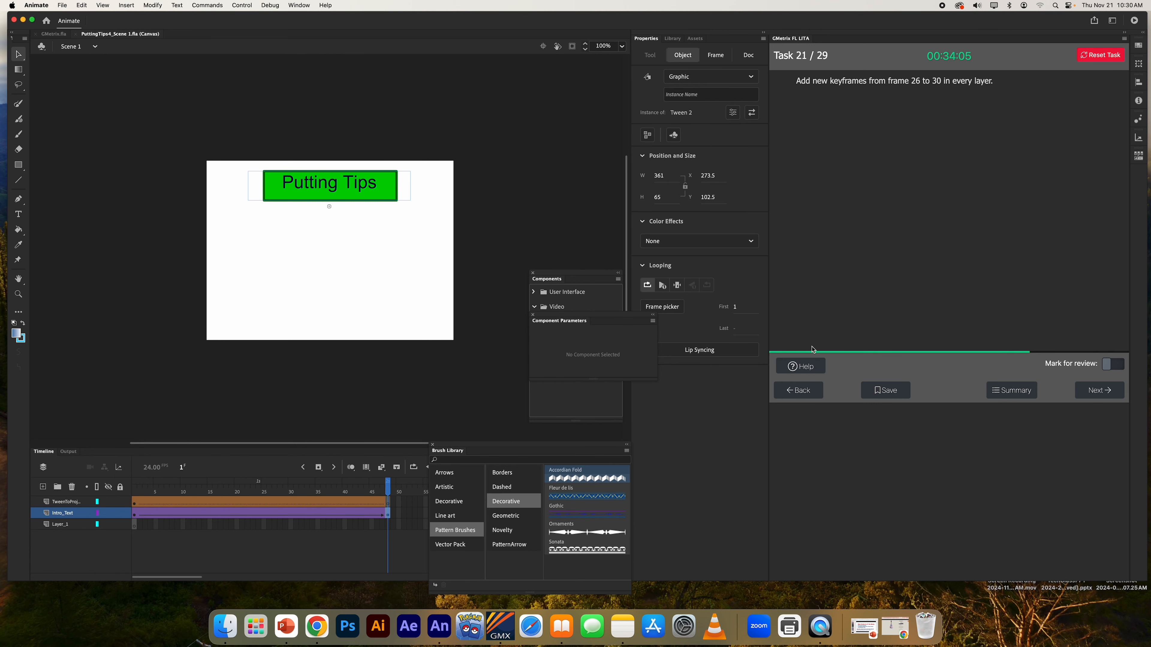
left_click(801, 366)
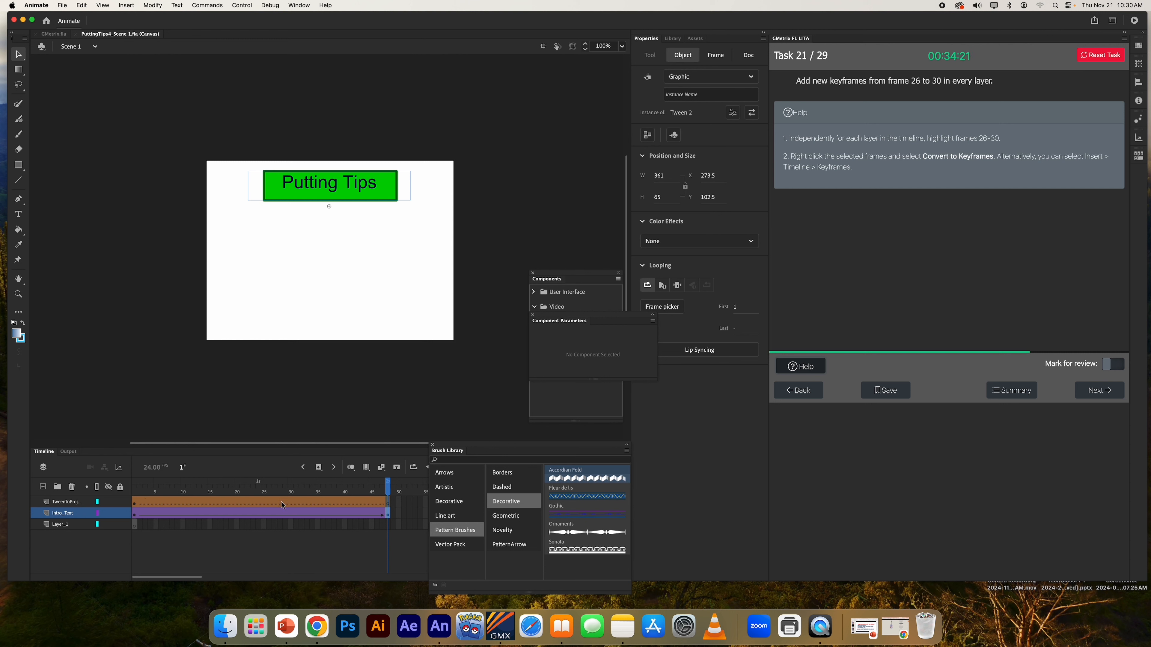
left_click(269, 502)
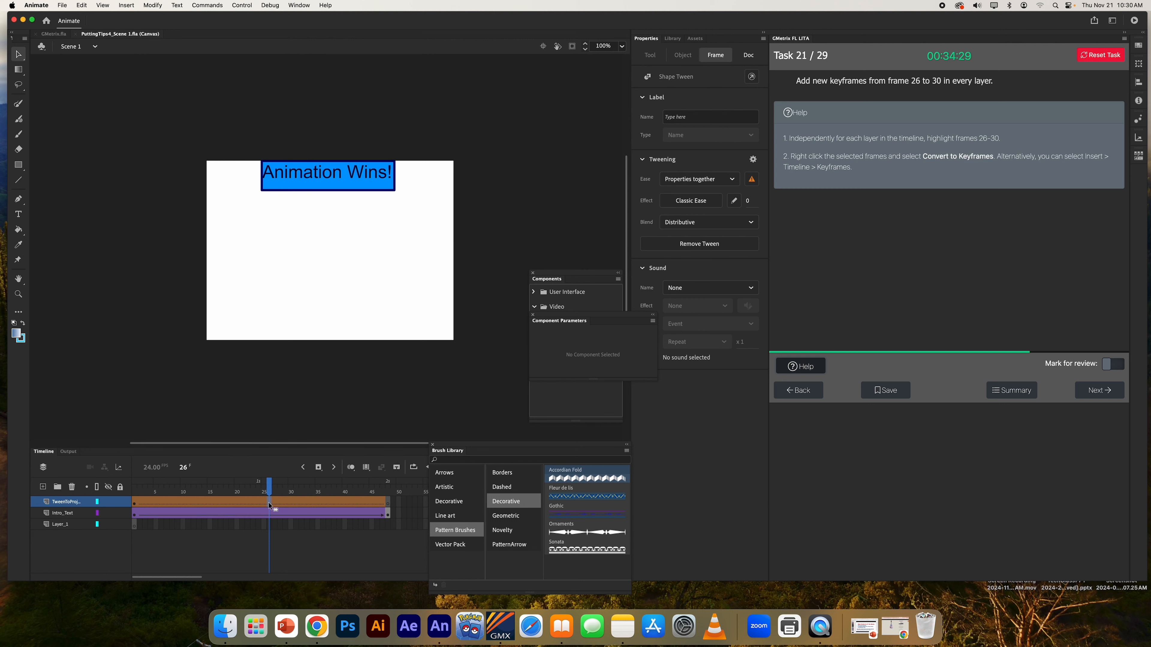
left_click(290, 506, "shift")
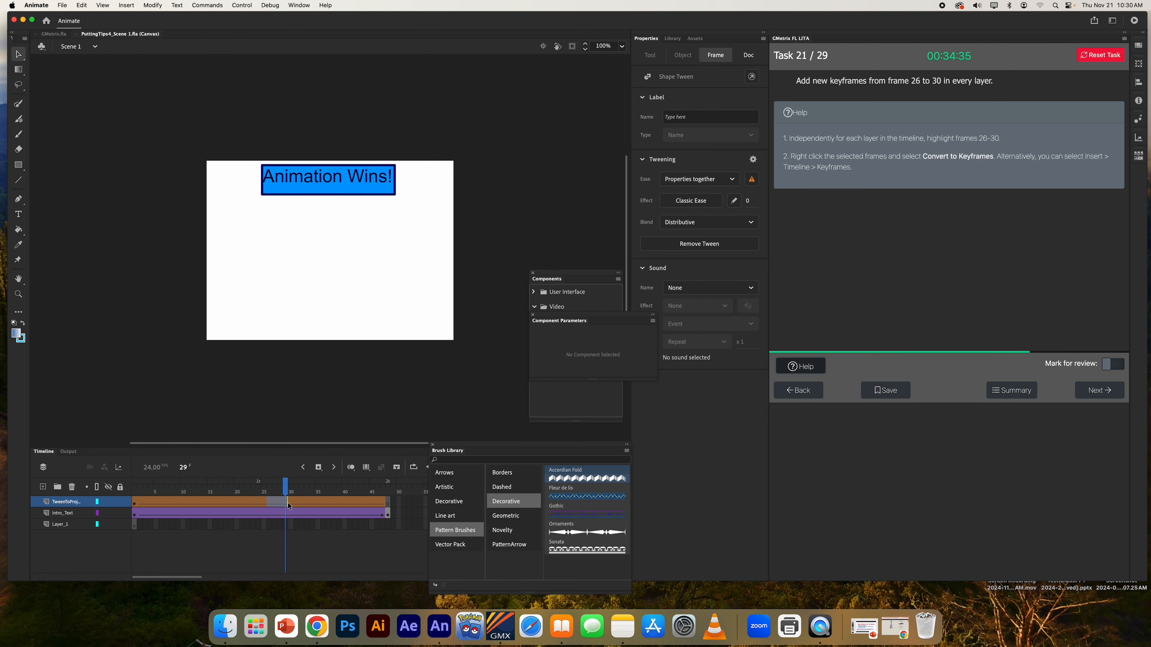
left_click(291, 505, "shift")
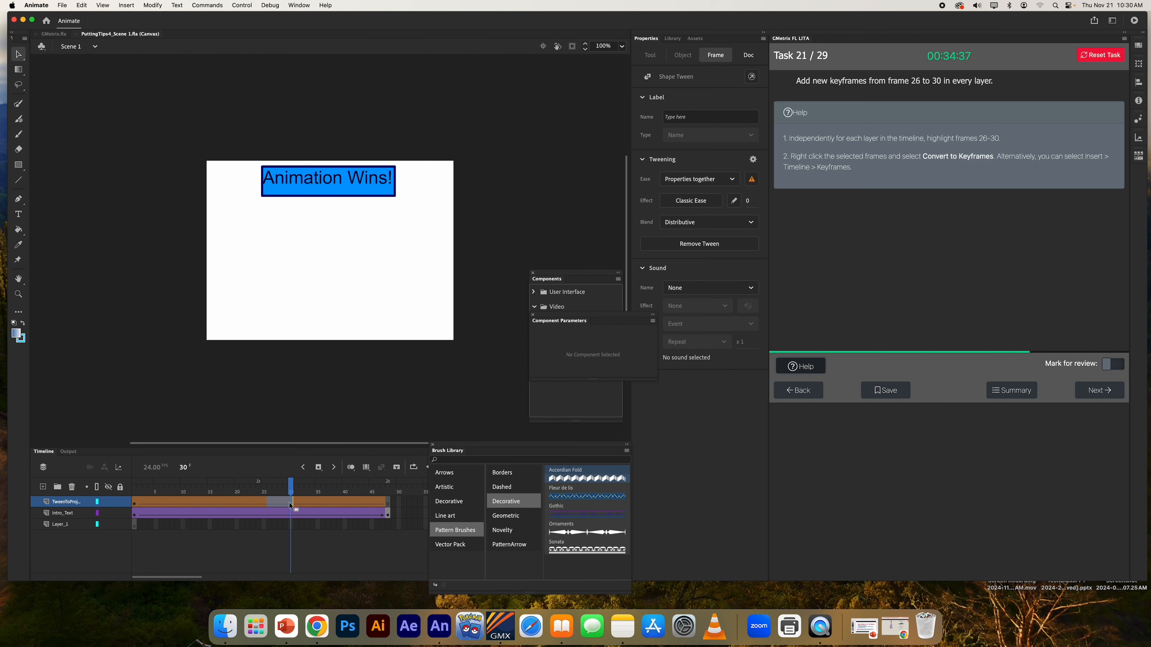
left_click(270, 514)
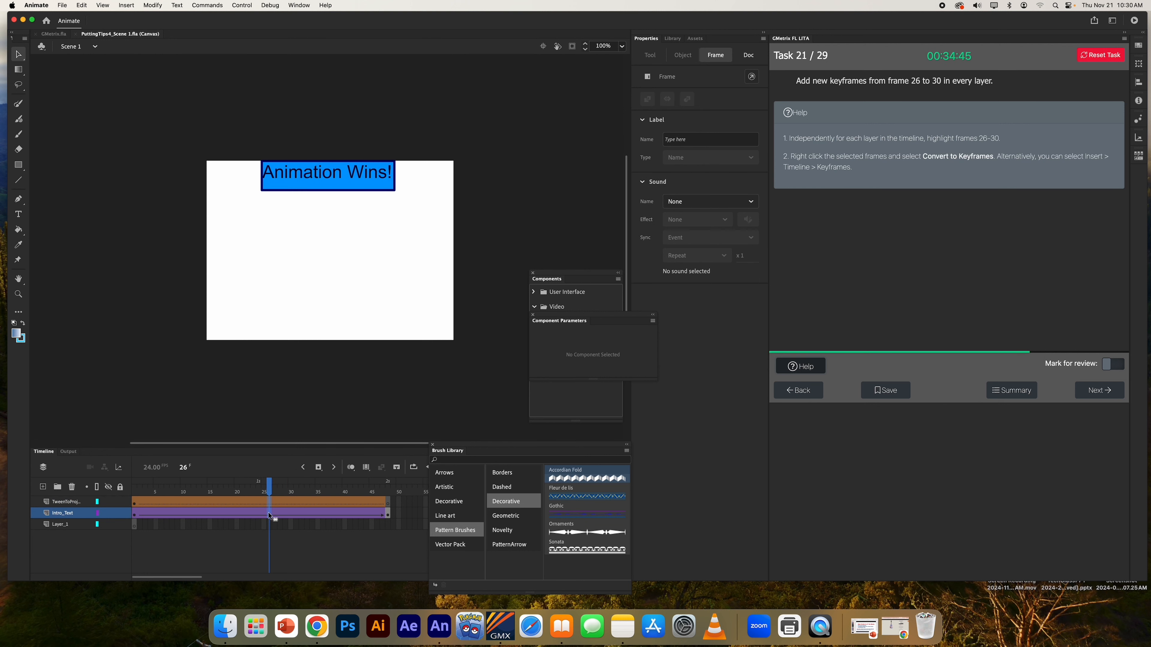
- Convert frames 26 to 30 of the topmost timeline layer, above Intro_Text, to keyframes
left_click(267, 502)
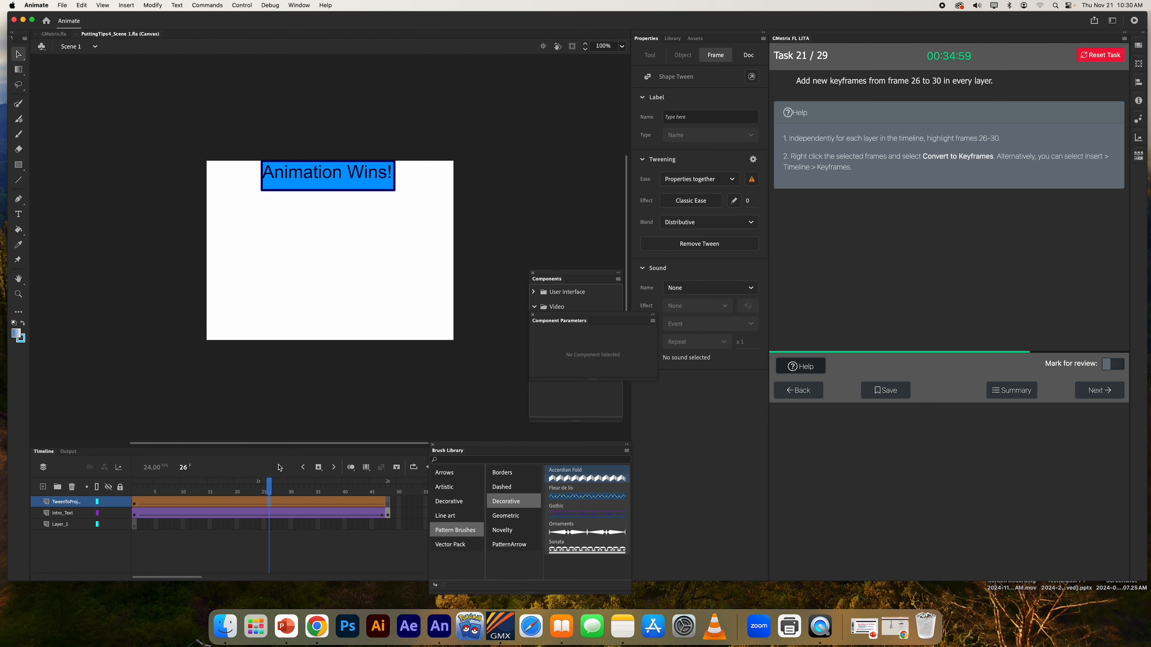
left_click(293, 503, "shift")
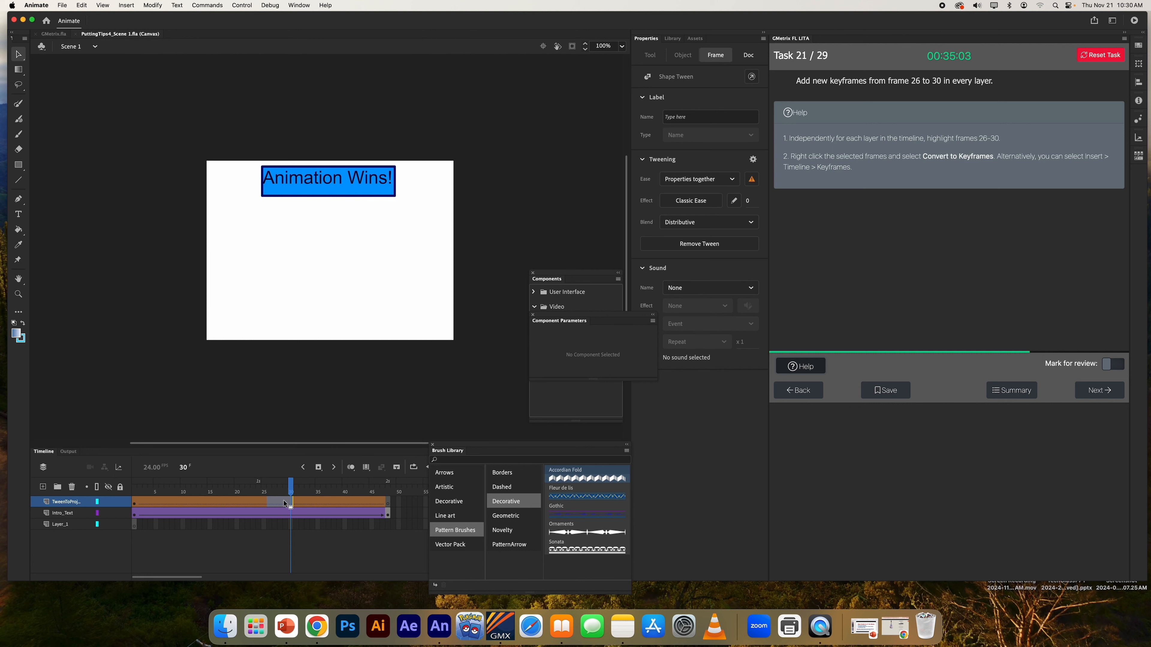
right_click(285, 504)
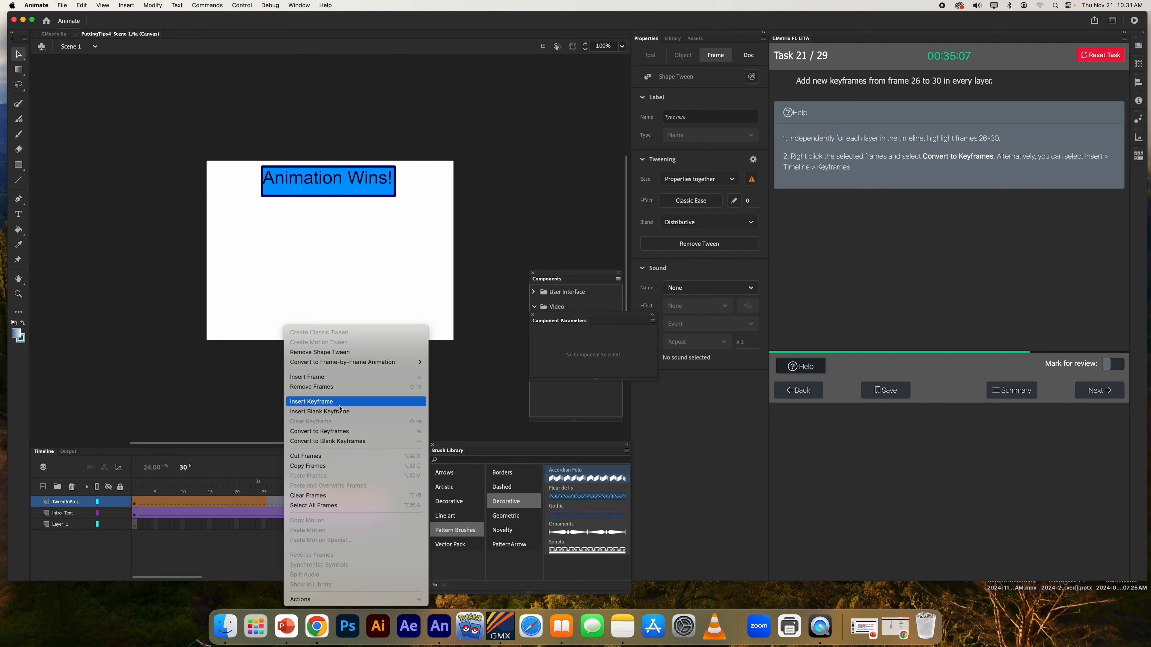
left_click(349, 432)
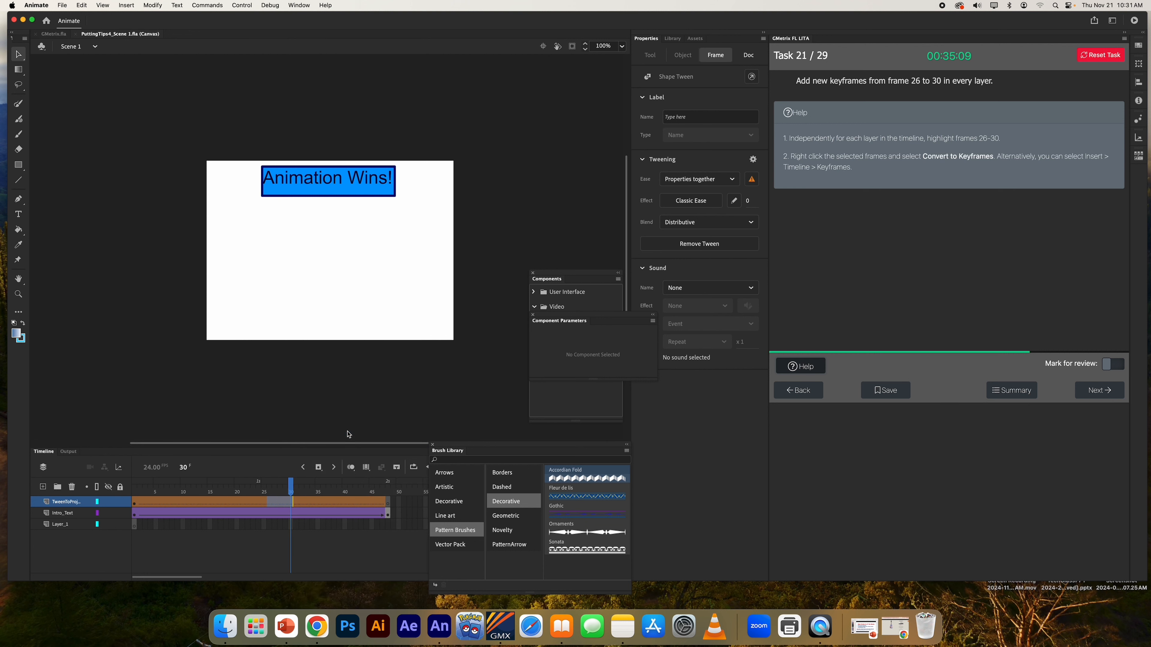
- Convert frames 26 to 30 of the Intro_Text layer to keyframes
left_click(270, 514)
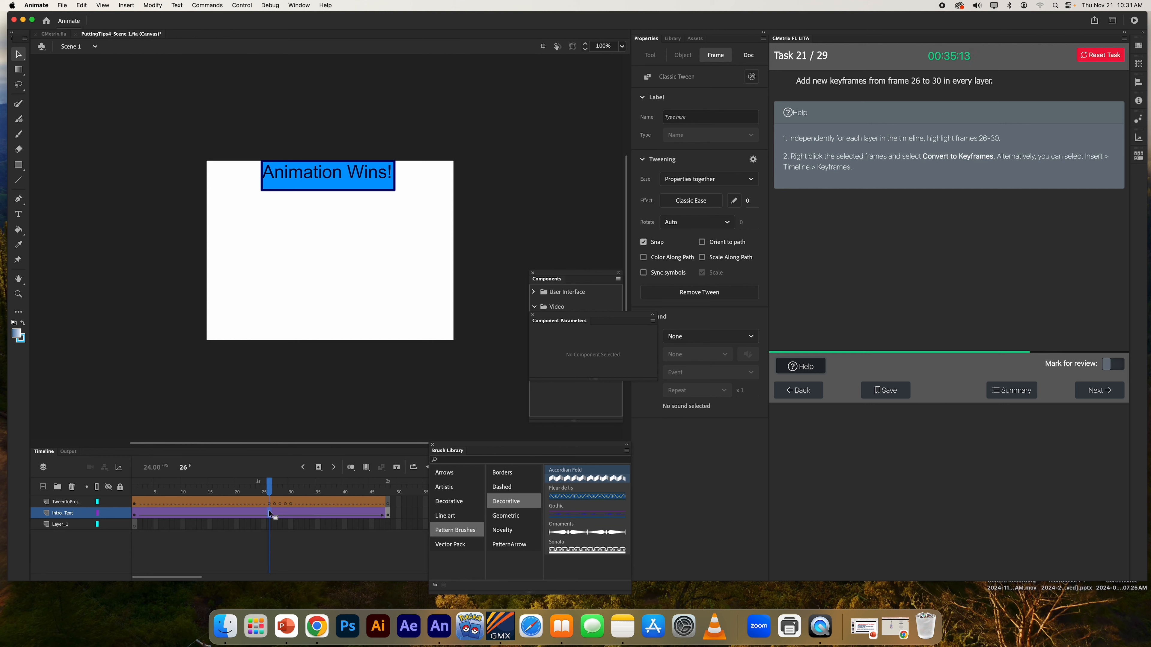
left_click_drag(271, 513, 291, 515)
right_click(291, 515)
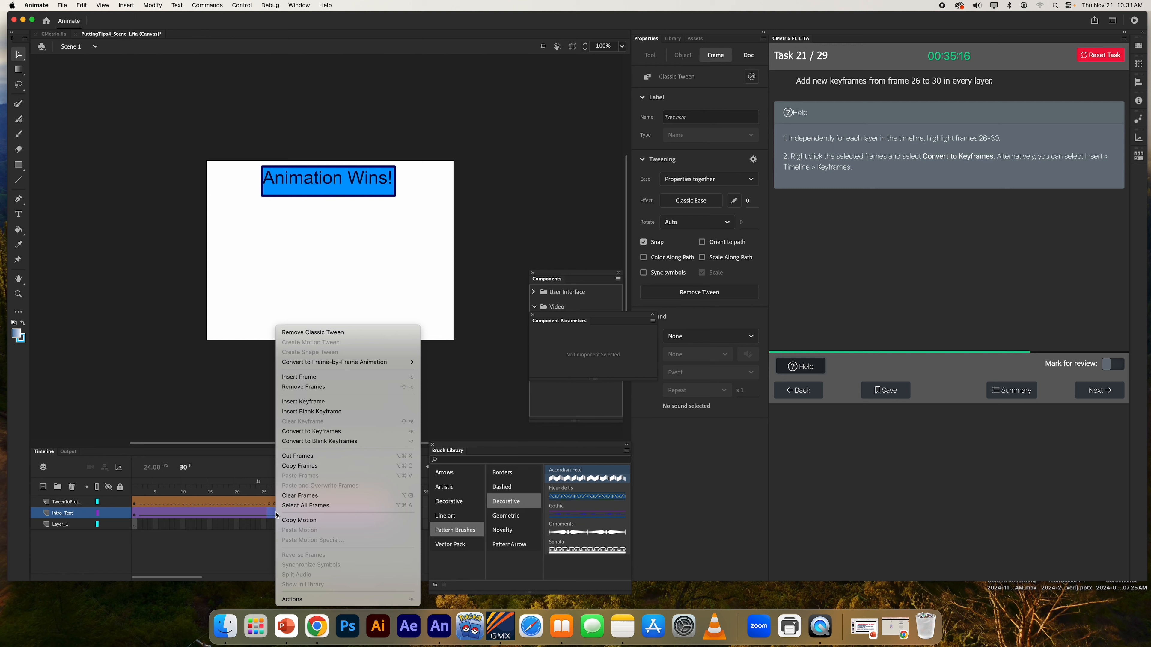
left_click(308, 435)
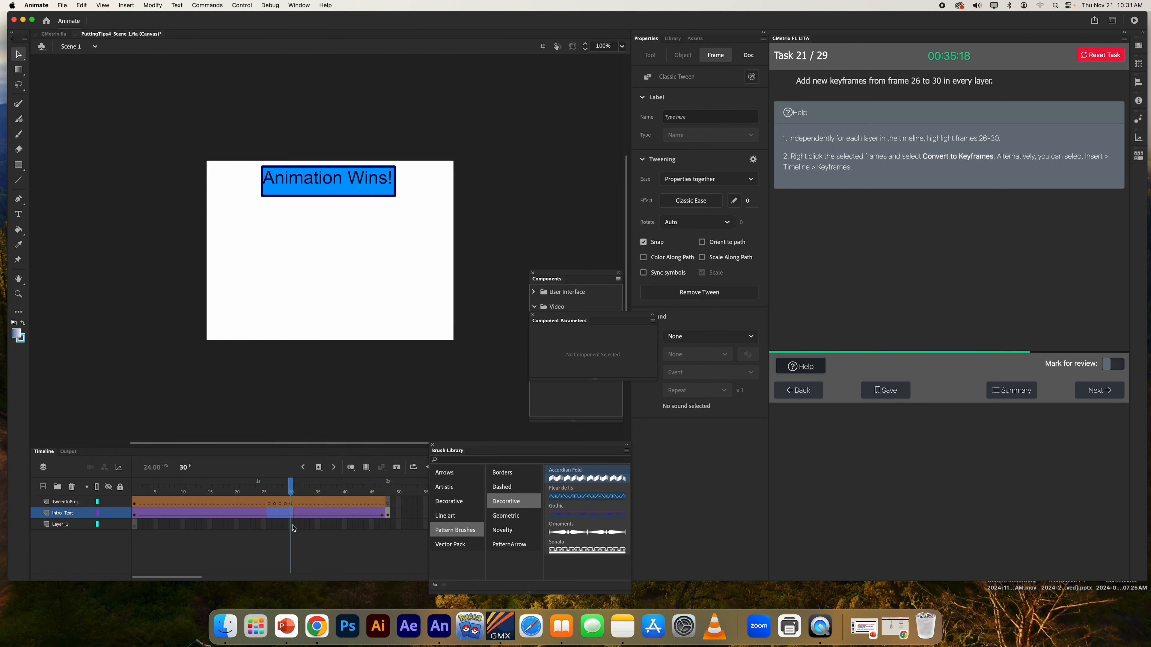
- Convert frames 26 to 30 of Layer_1 to keyframes
left_click(269, 525)
left_click(292, 527, "shift")
right_click(283, 524)
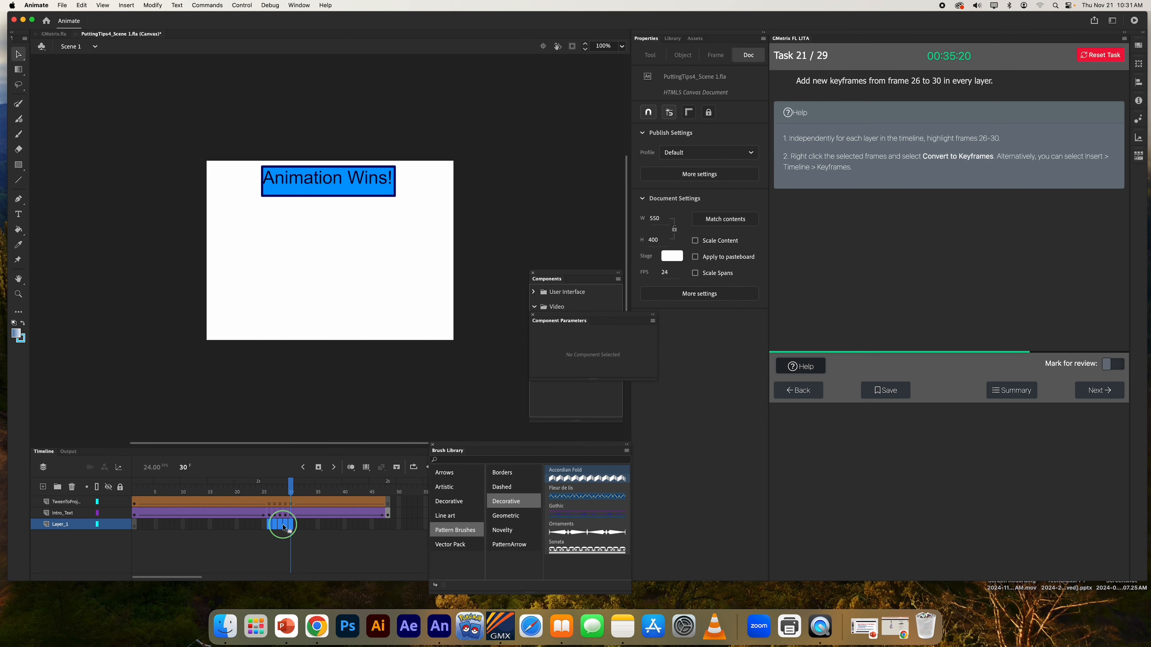
left_click(319, 432)
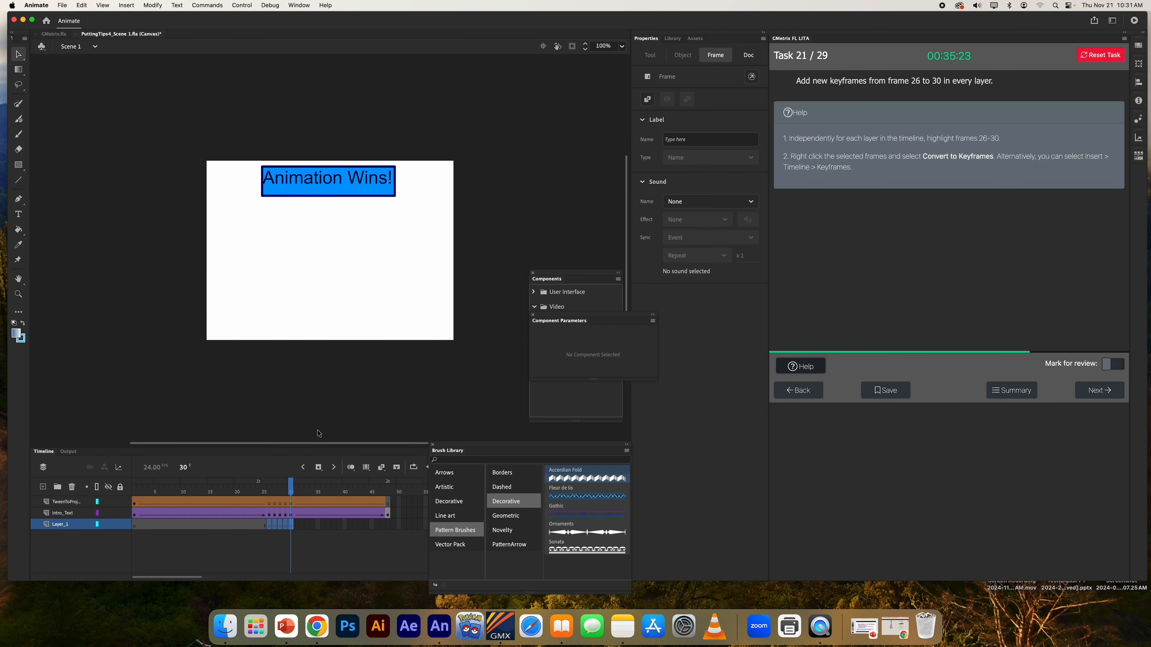
right_click(292, 526)
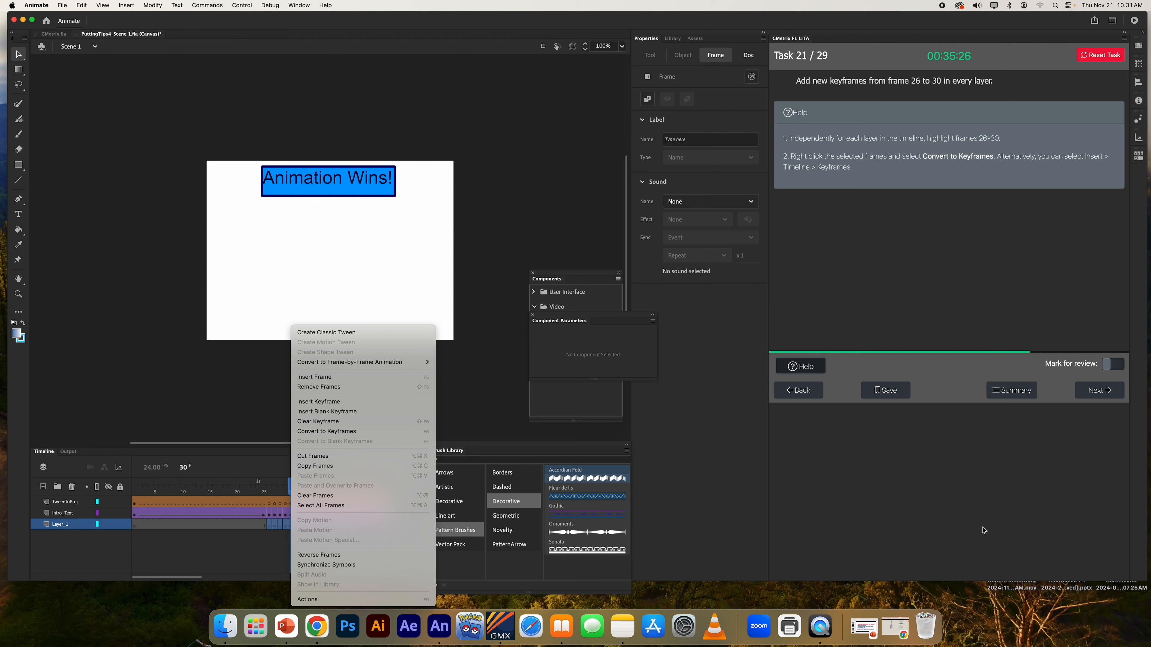
left_click(1053, 517)
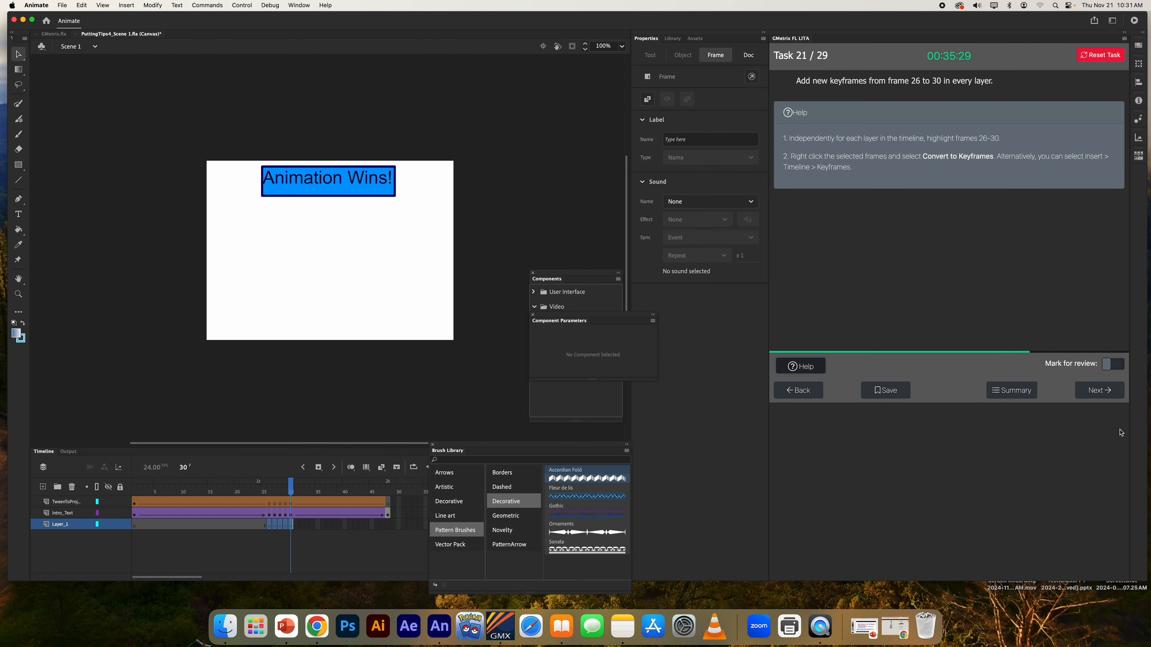
- Submit task 21 and show the help for task 22
left_click(1100, 390)
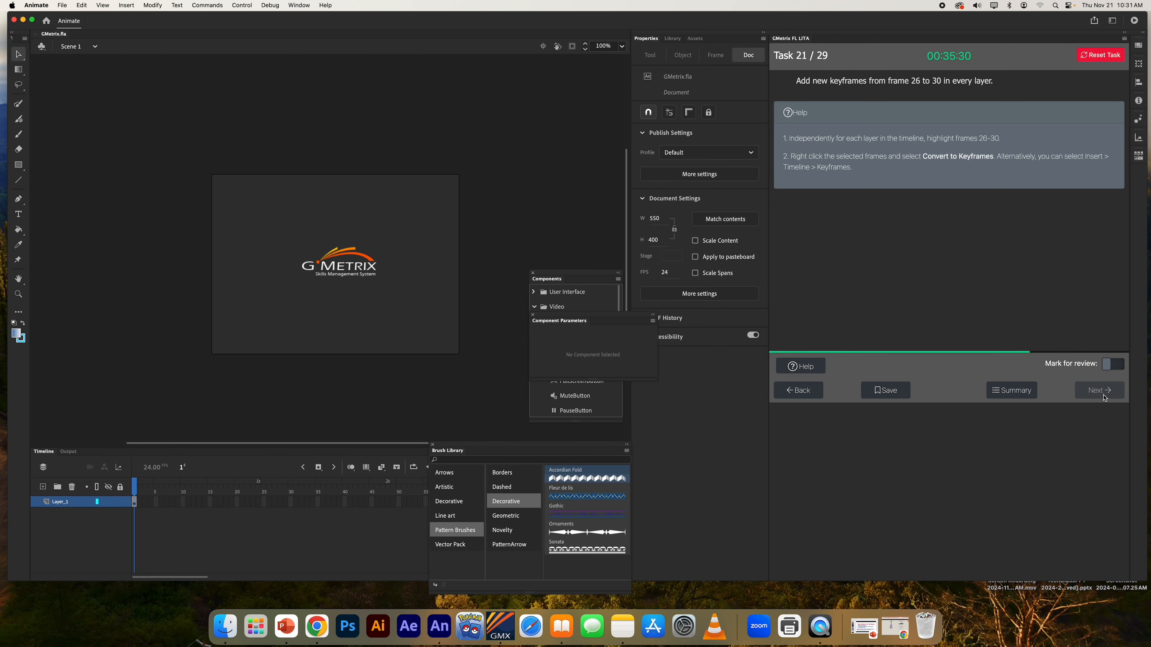
left_click(1104, 398)
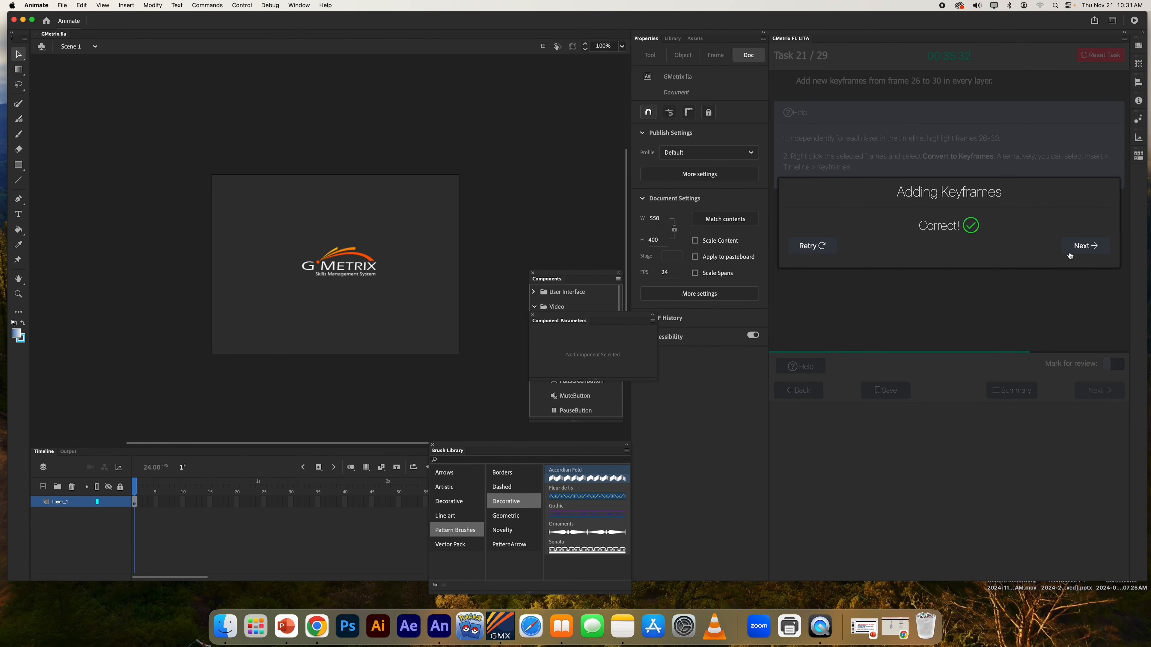
left_click(1082, 247)
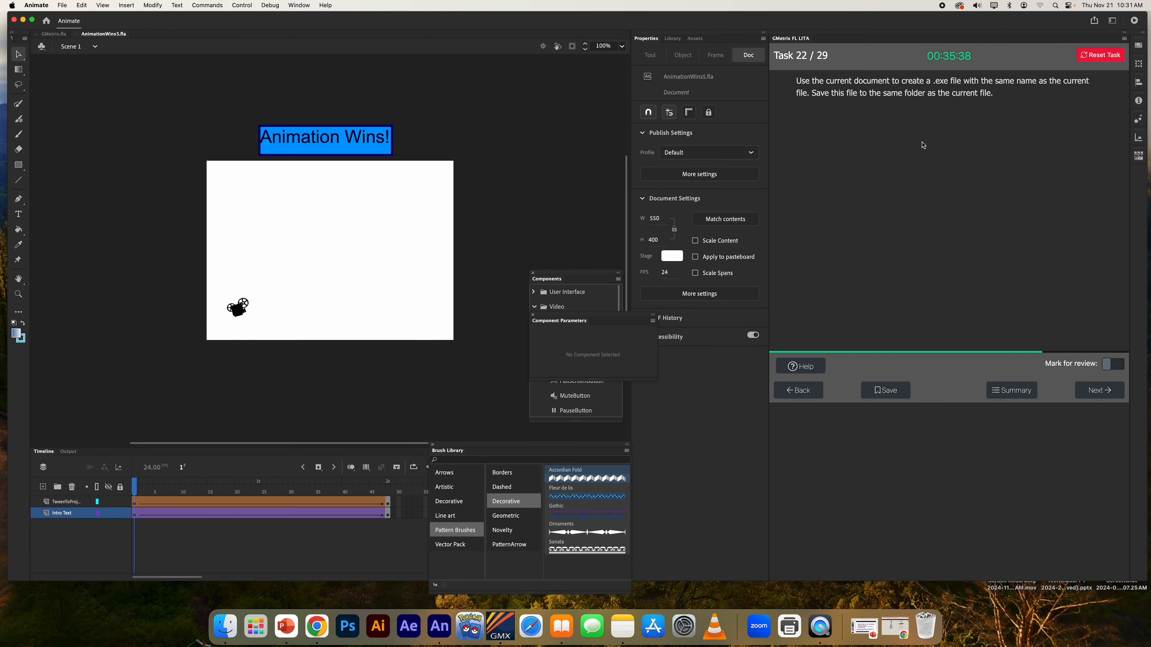
left_click(794, 376)
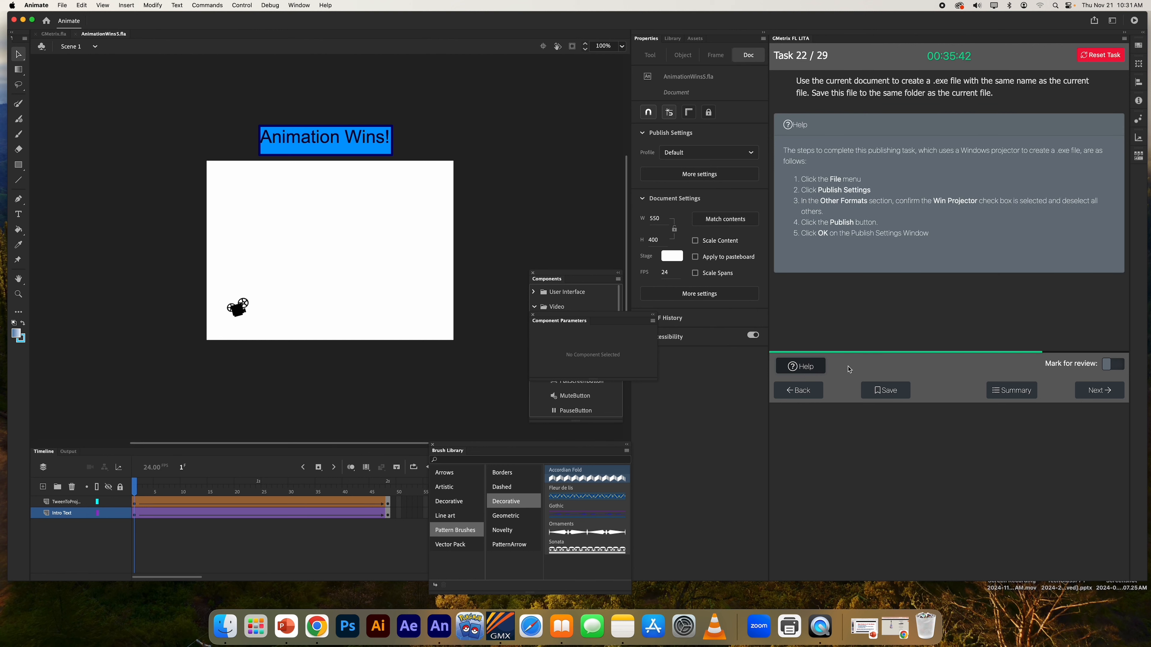
- Try to open the document's publish settings, and reset task 22
left_click(62, 4)
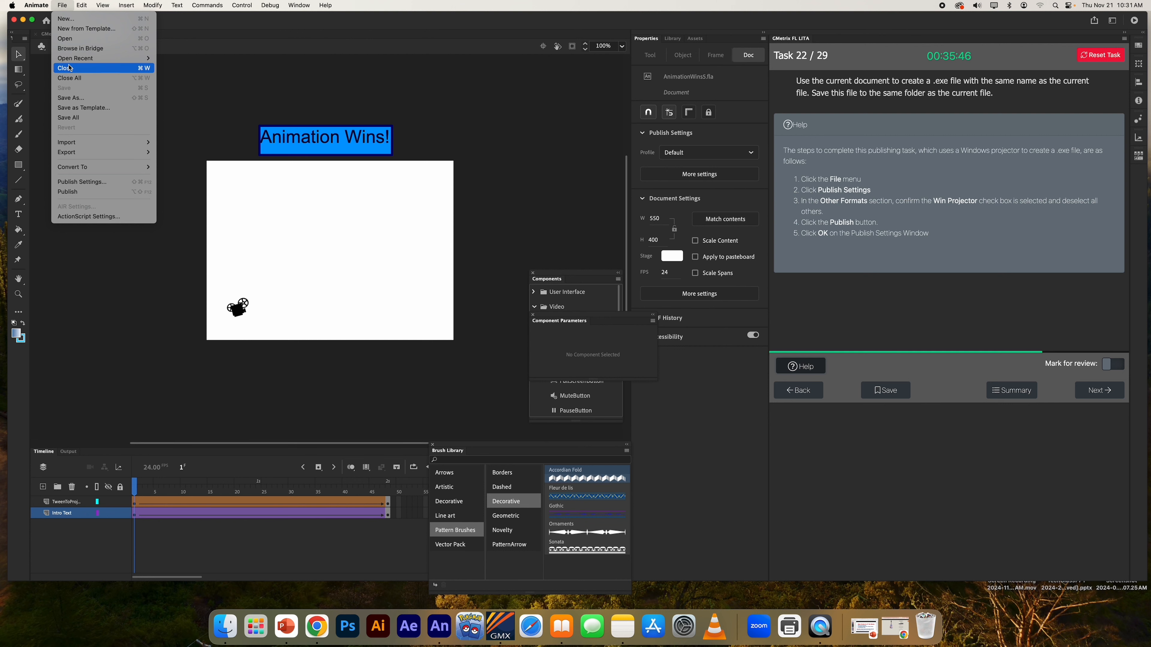
left_click(113, 182)
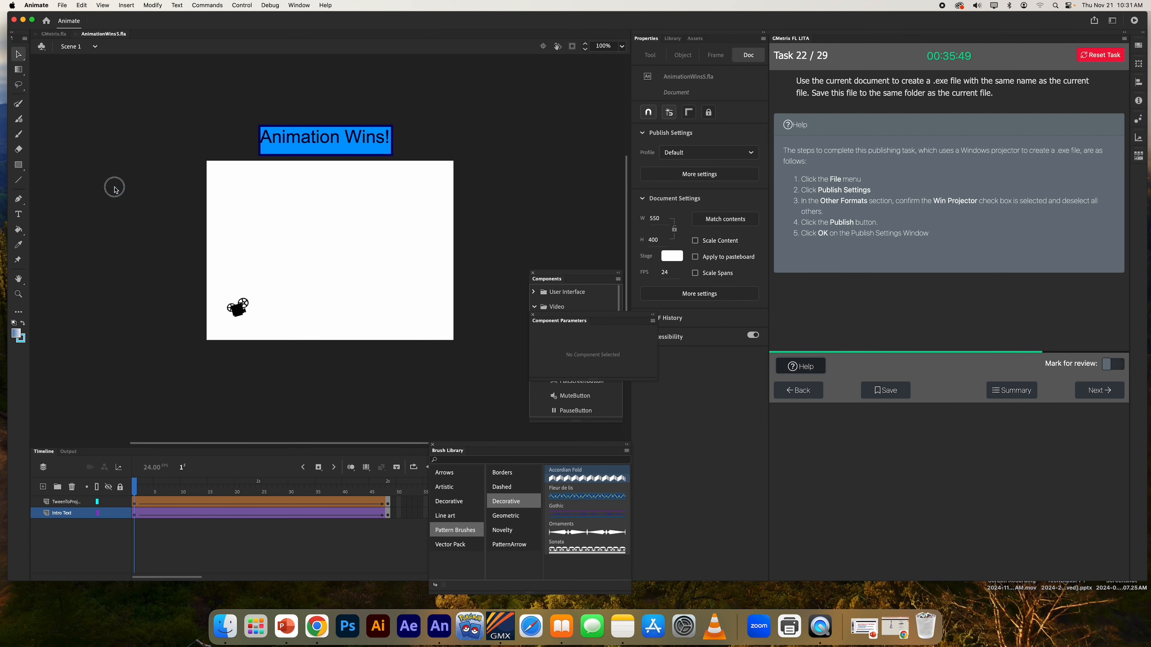
left_click(60, 5)
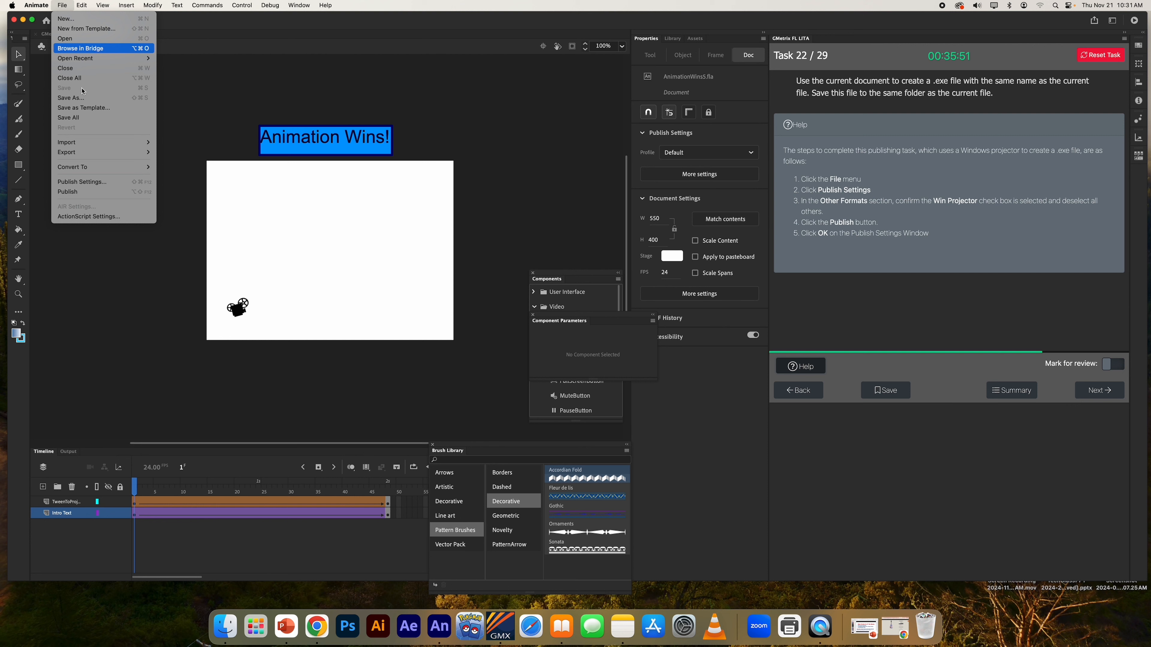
left_click(78, 183)
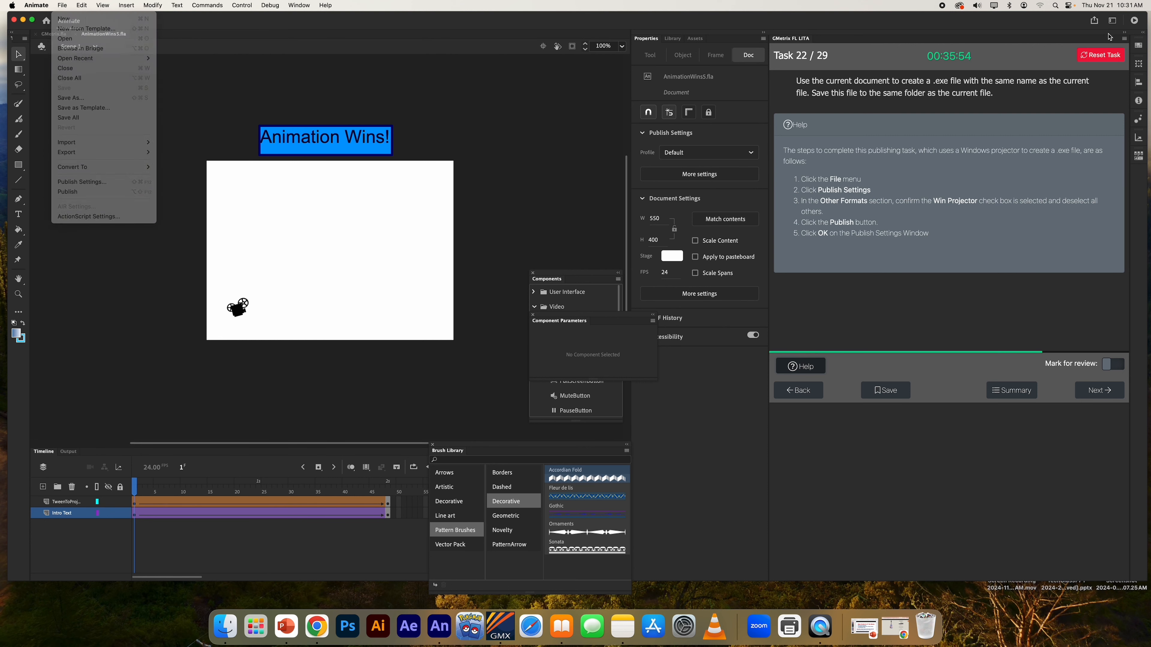
left_click(1088, 60)
left_click(916, 258)
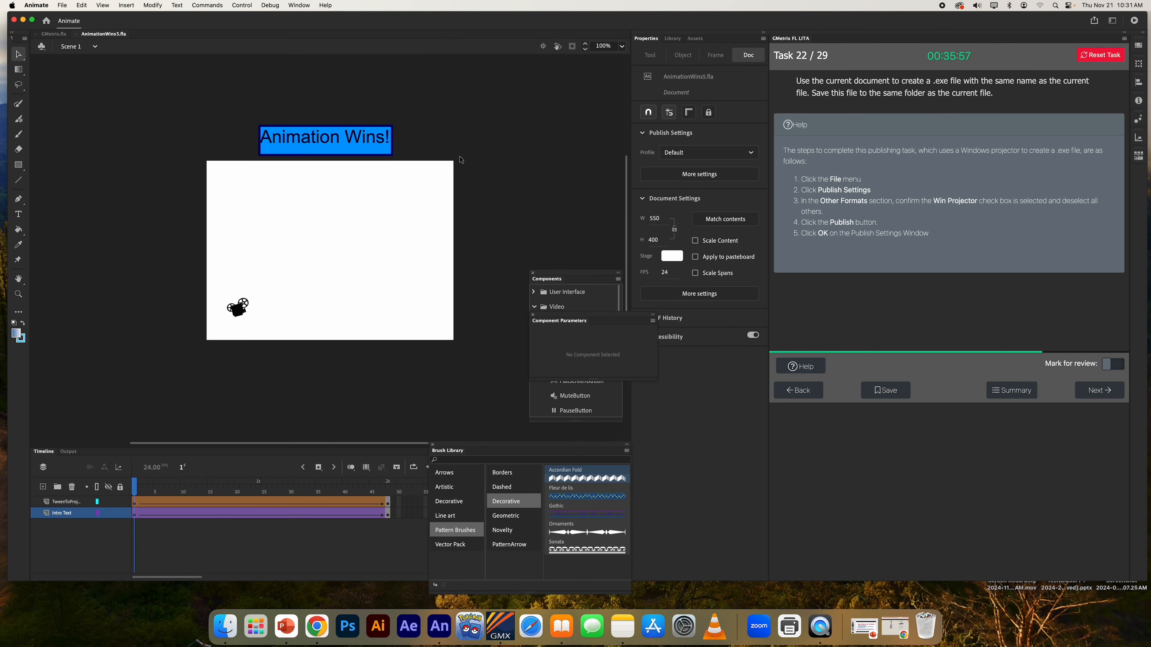
- Set the document's publish formats to Win Projector only, deselecting HTML Wrapper and Flash (.swf)
left_click(62, 5)
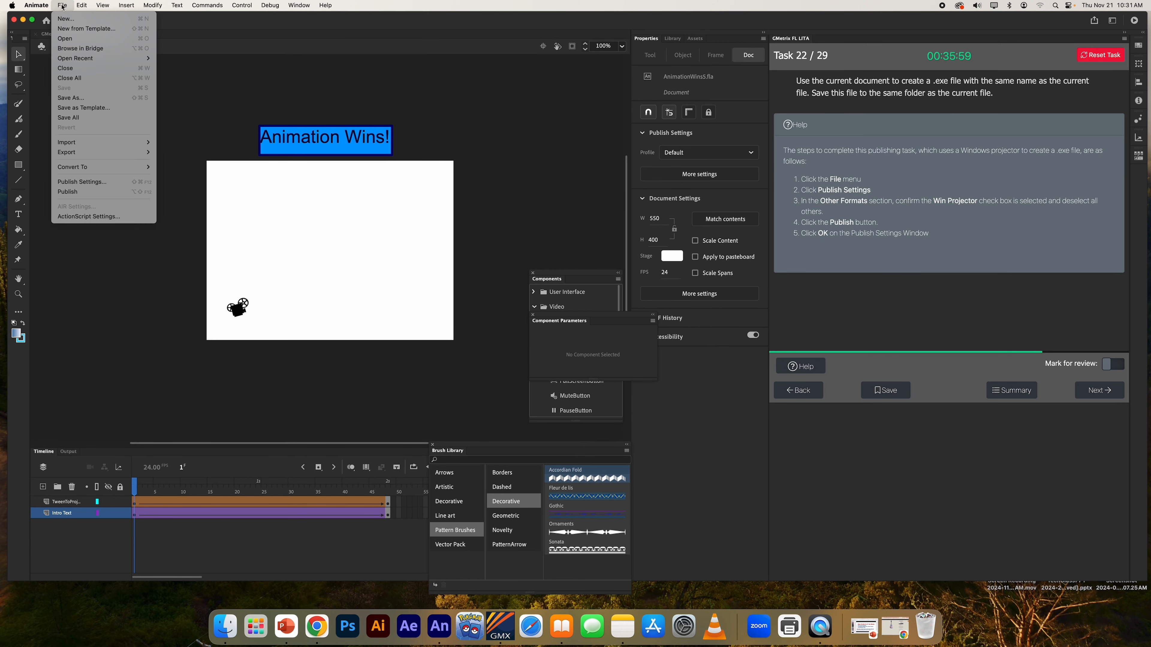
left_click(100, 186)
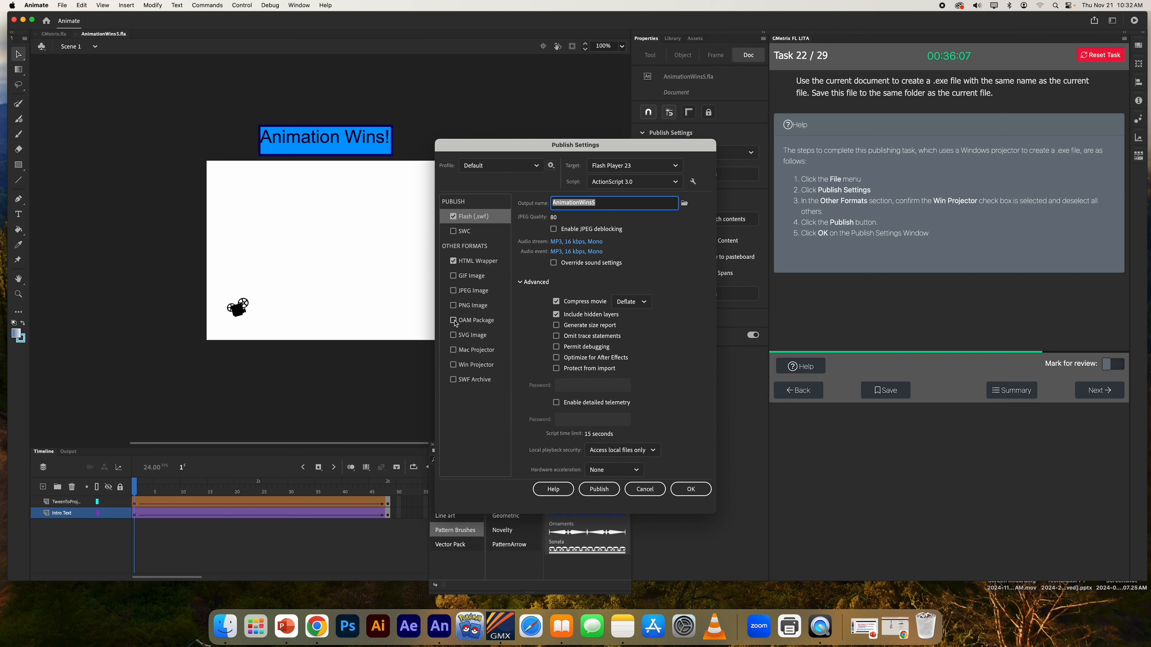
left_click(453, 366)
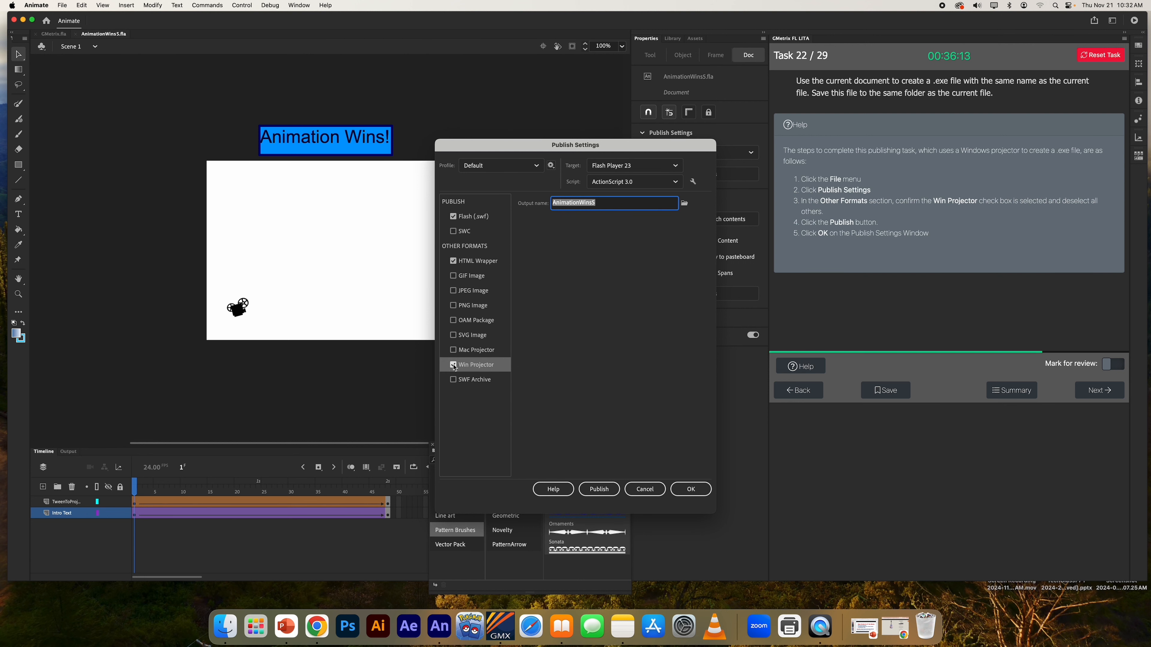
left_click(452, 261)
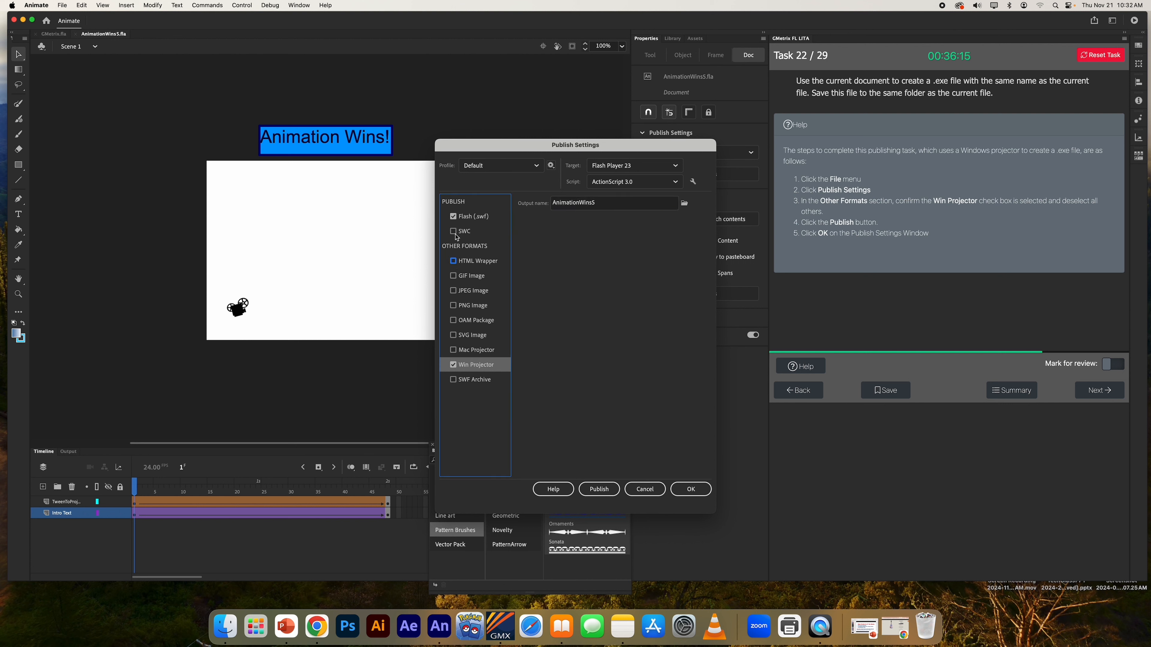
left_click(453, 216)
- Publish the document as a Windows projector file and accept the publish settings
left_click(599, 489)
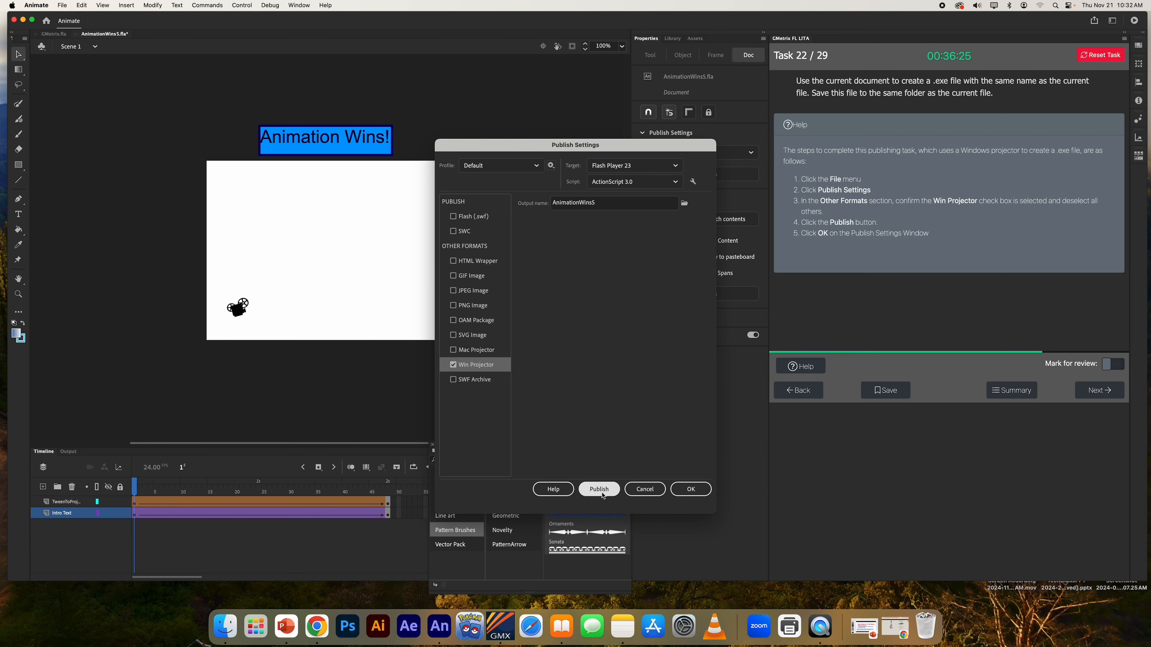
left_click_drag(581, 151, 281, 166)
left_click(389, 503)
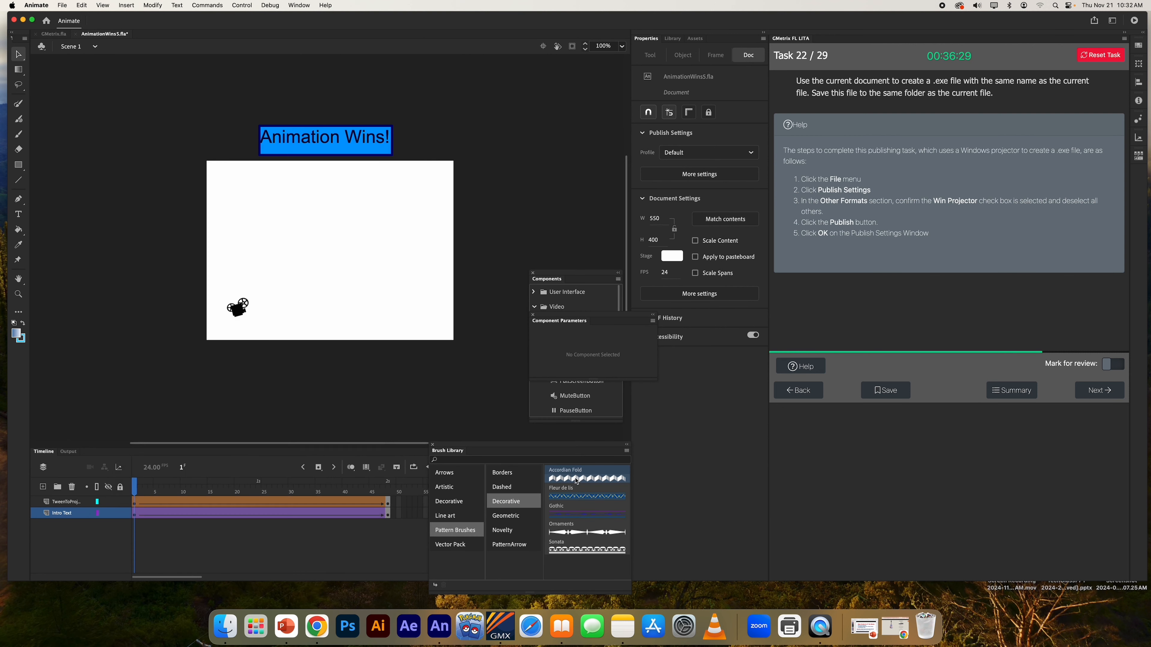
- Submit task 22, look over the Character panel question in task 23 and show its help
left_click(1102, 395)
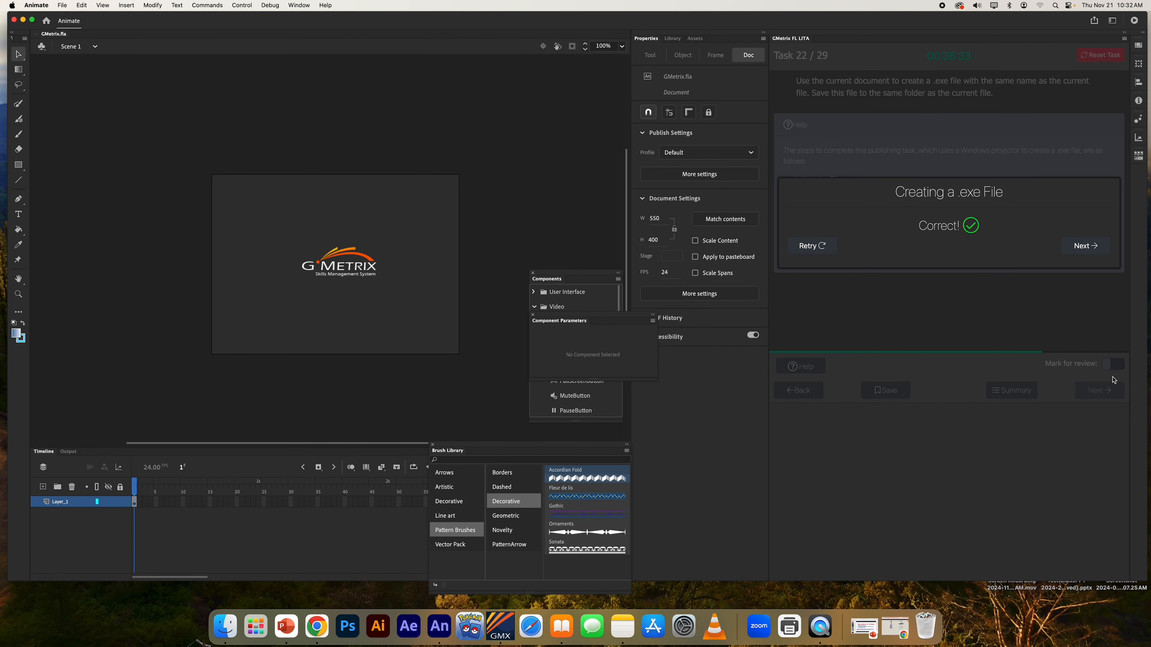
left_click(1087, 246)
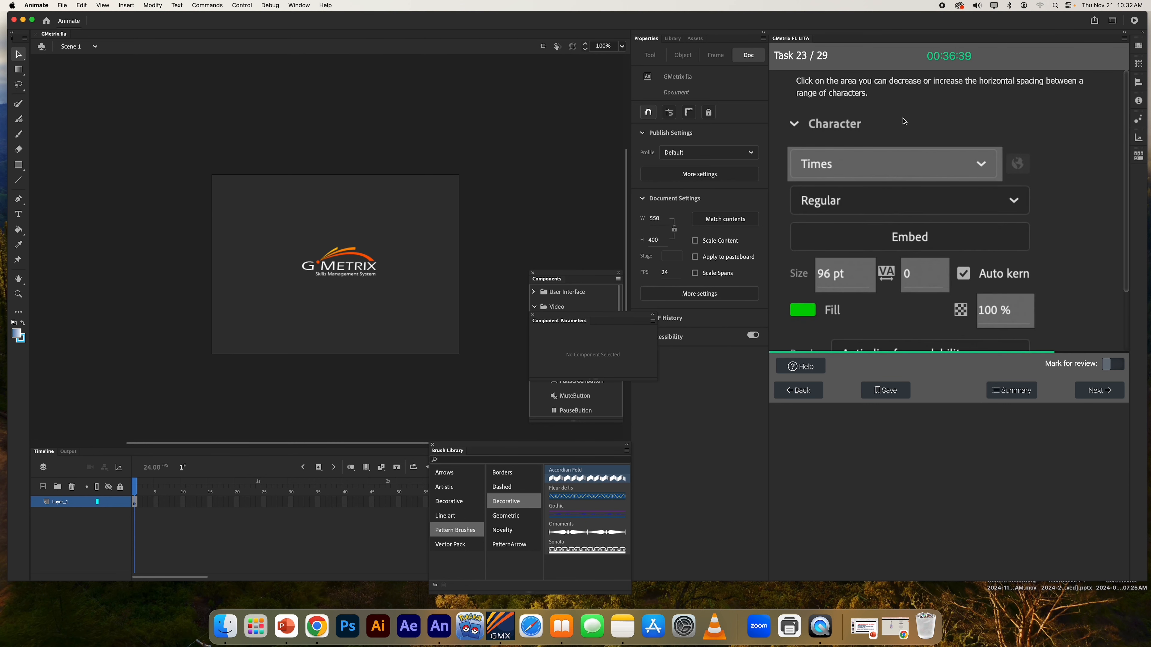
scroll(903, 122, "down", 3)
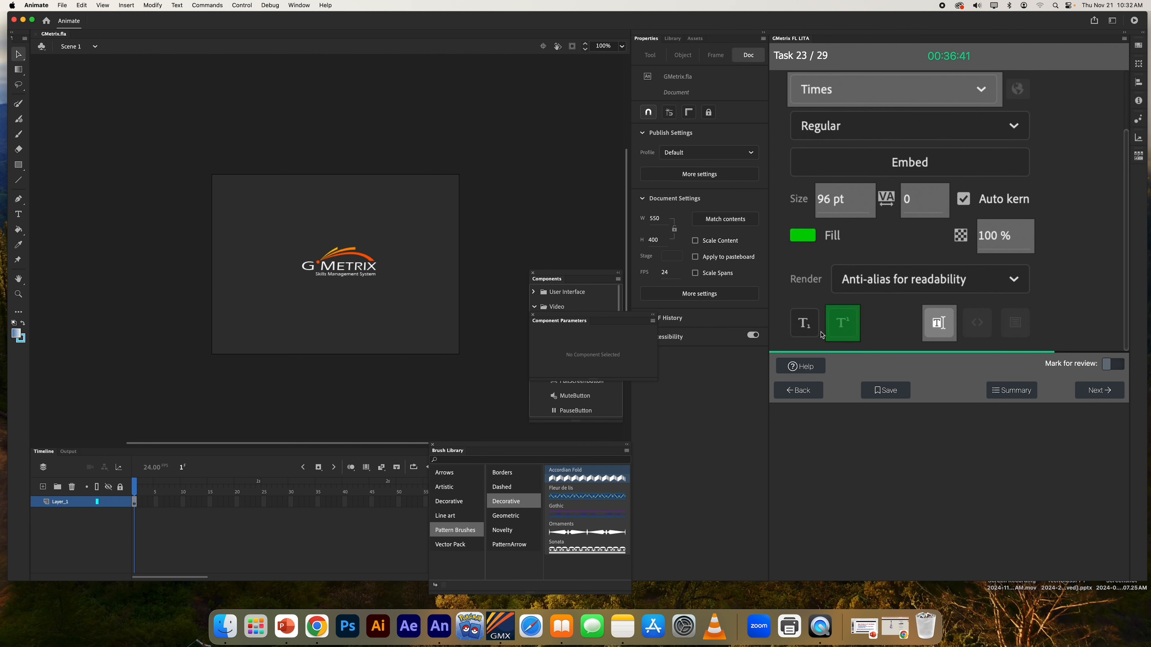
scroll(909, 208, "up", 3)
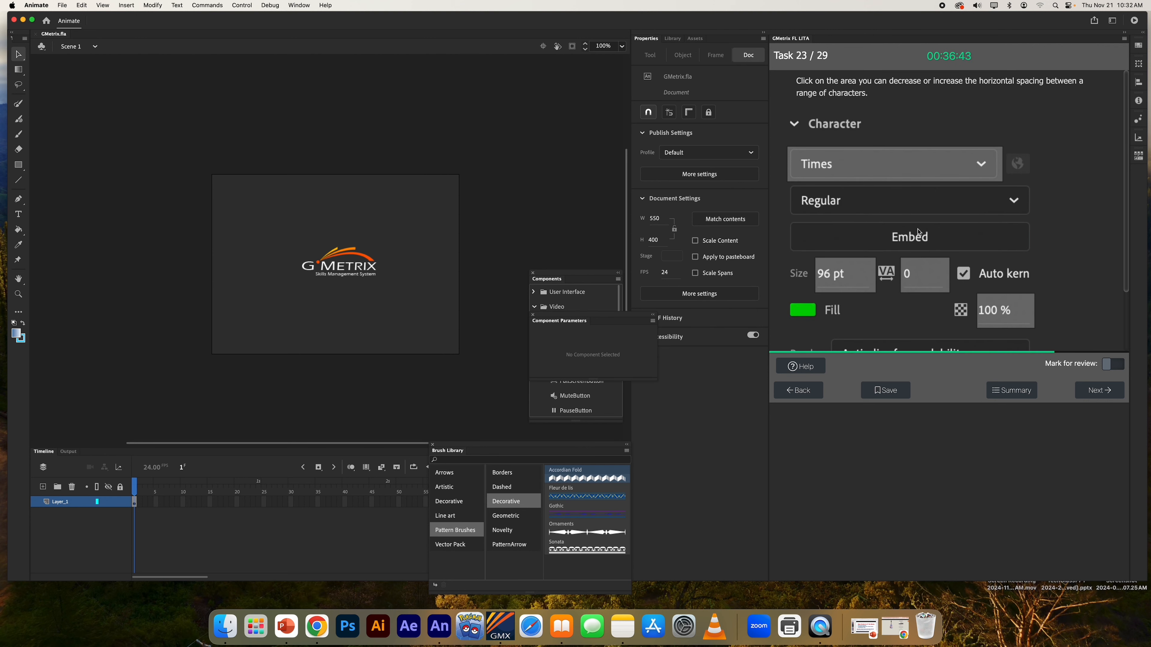
left_click(798, 367)
- Check the Character panel area shown in the help for task 23, and continue to task 24 with its help shown
scroll(930, 240, "down", 8)
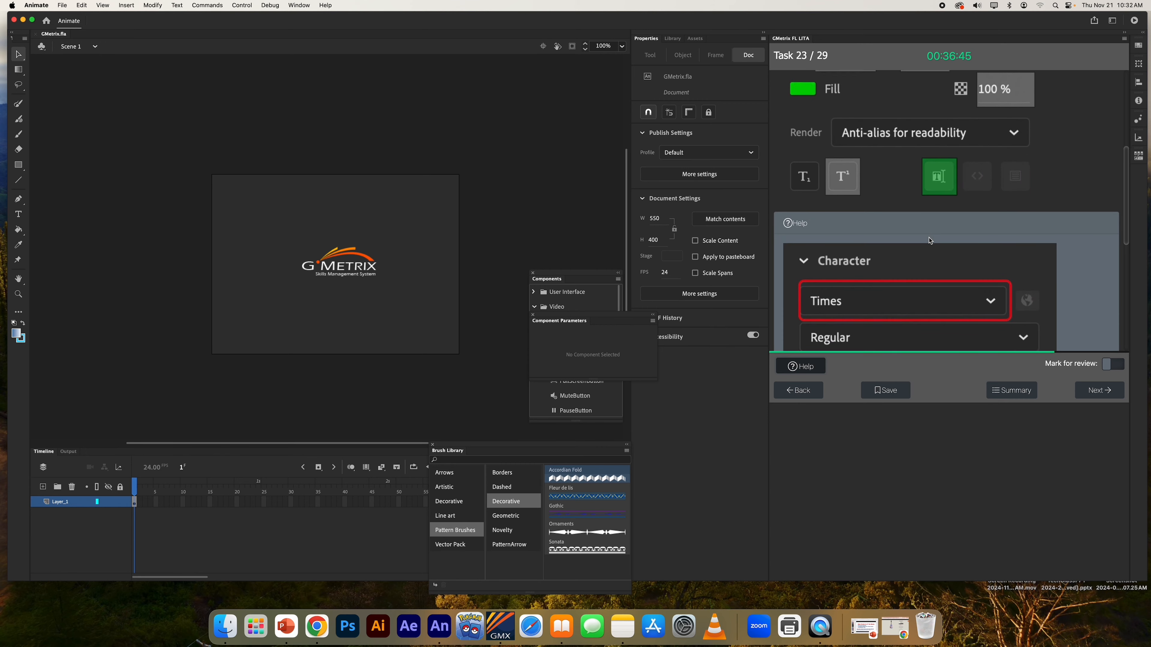
scroll(930, 241, "down", 8)
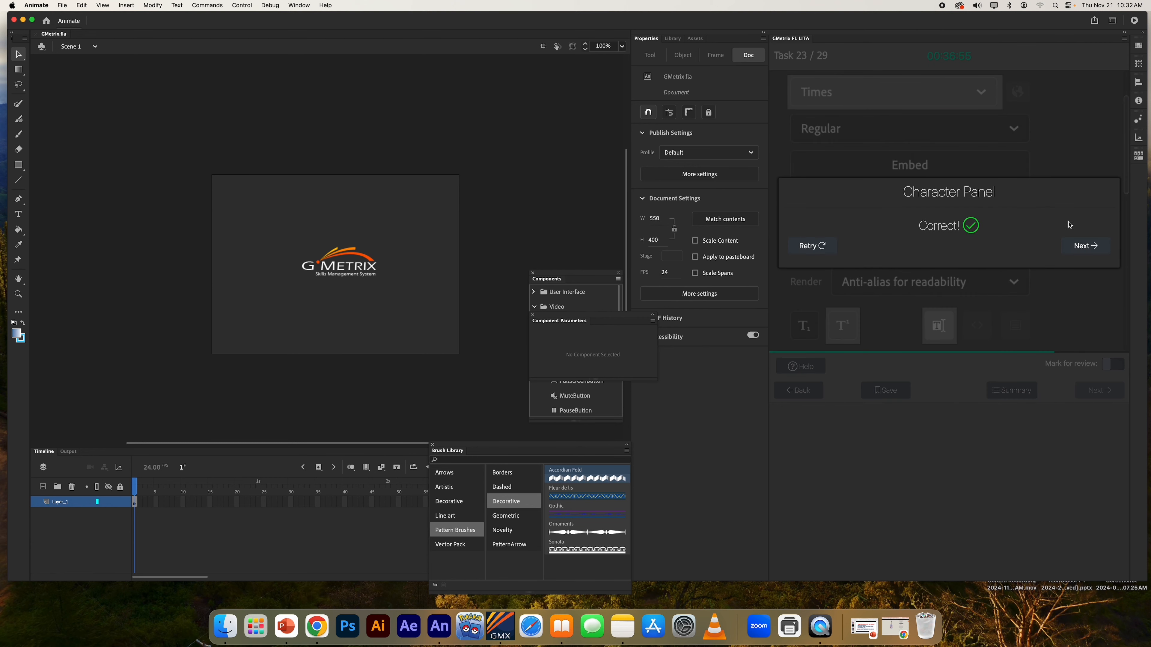
left_click(1080, 245)
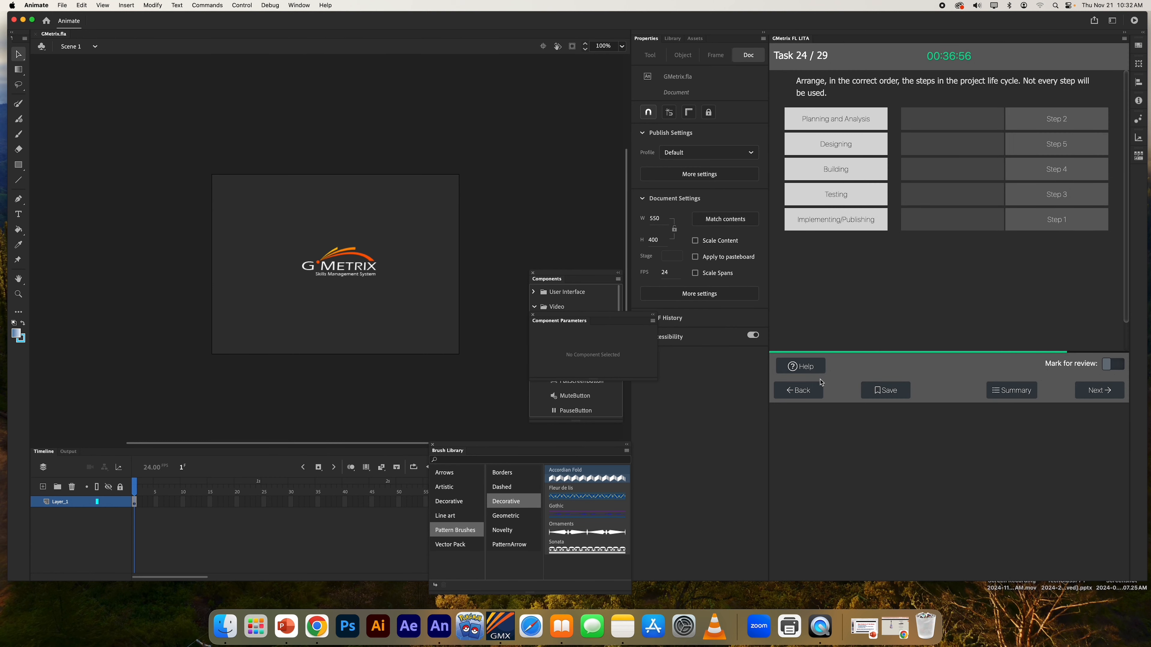
left_click(800, 366)
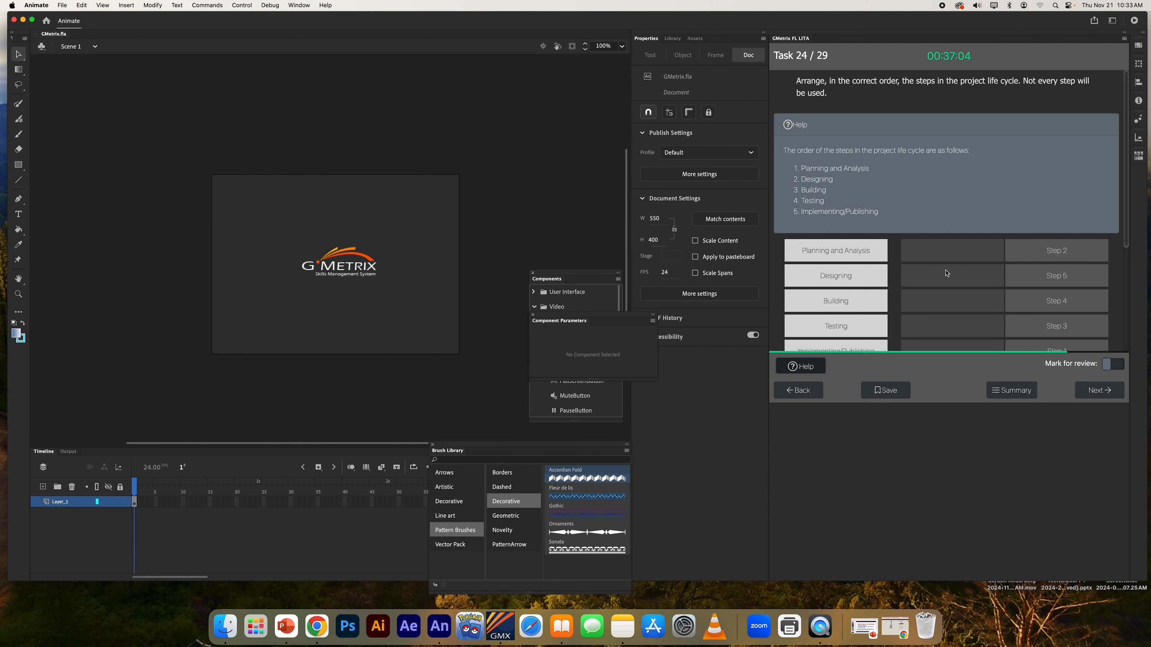
- Assign Planning and Analysis, Designing, Building, Testing and Implementing/Publishing to Steps 1 to 5 in that order, and submit task 24
scroll(947, 274, "down", 3)
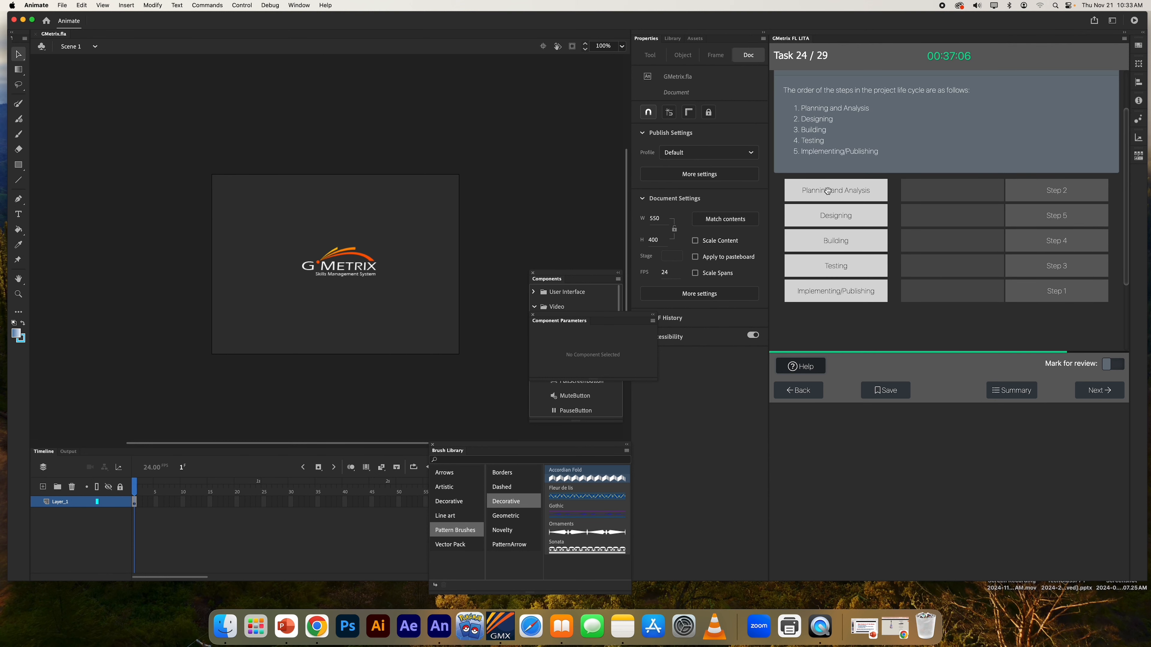
left_click_drag(828, 191, 968, 294)
left_click_drag(850, 219, 947, 189)
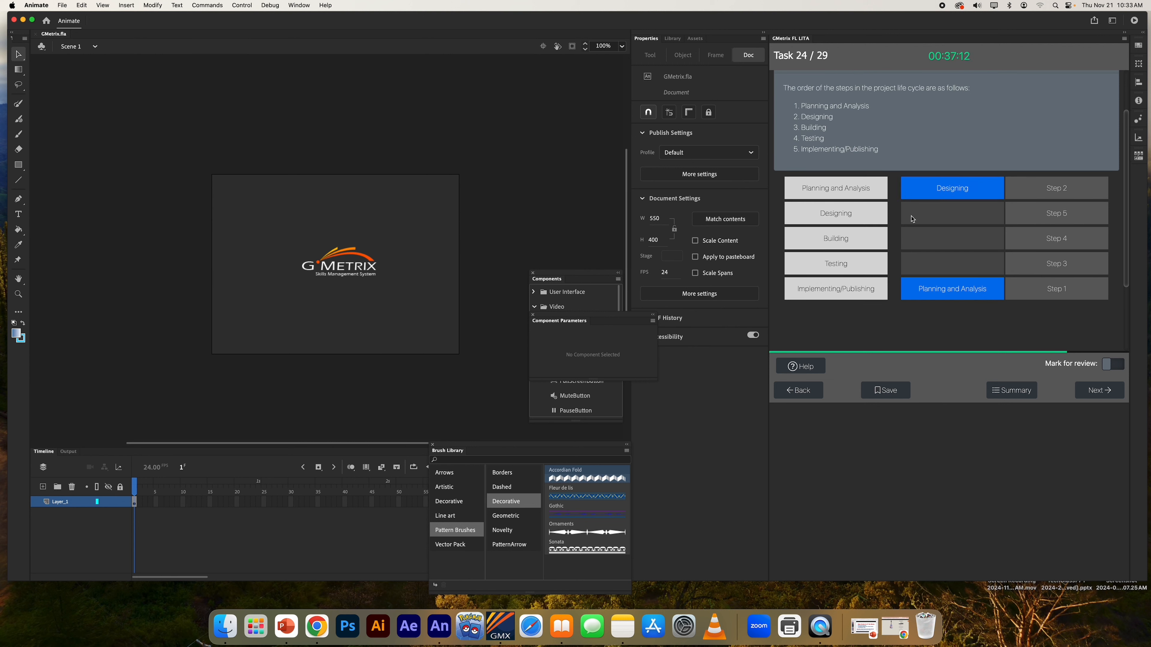
left_click_drag(847, 233, 948, 263)
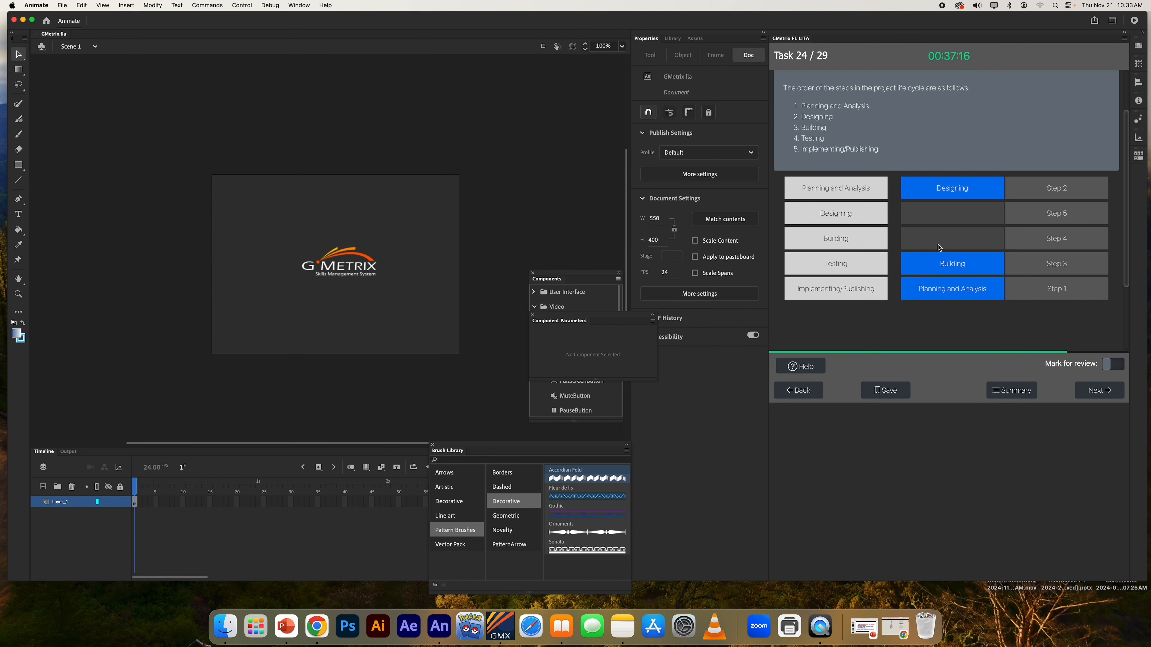
left_click_drag(841, 270, 937, 243)
left_click_drag(855, 292, 963, 216)
left_click(1093, 392)
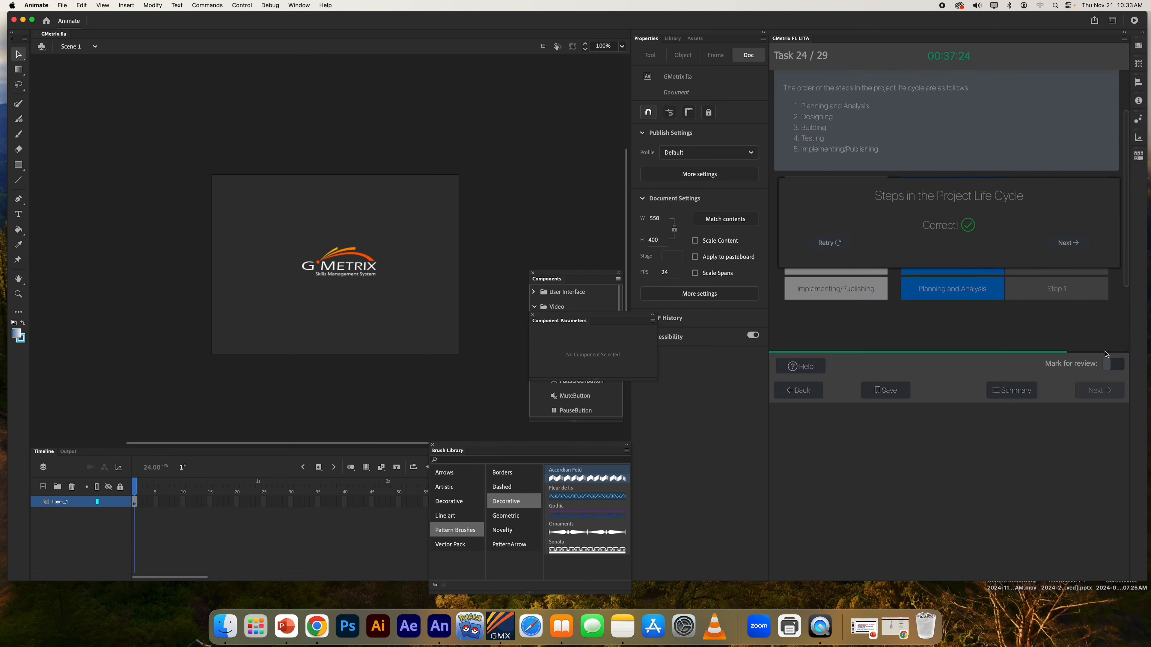
left_click(1088, 250)
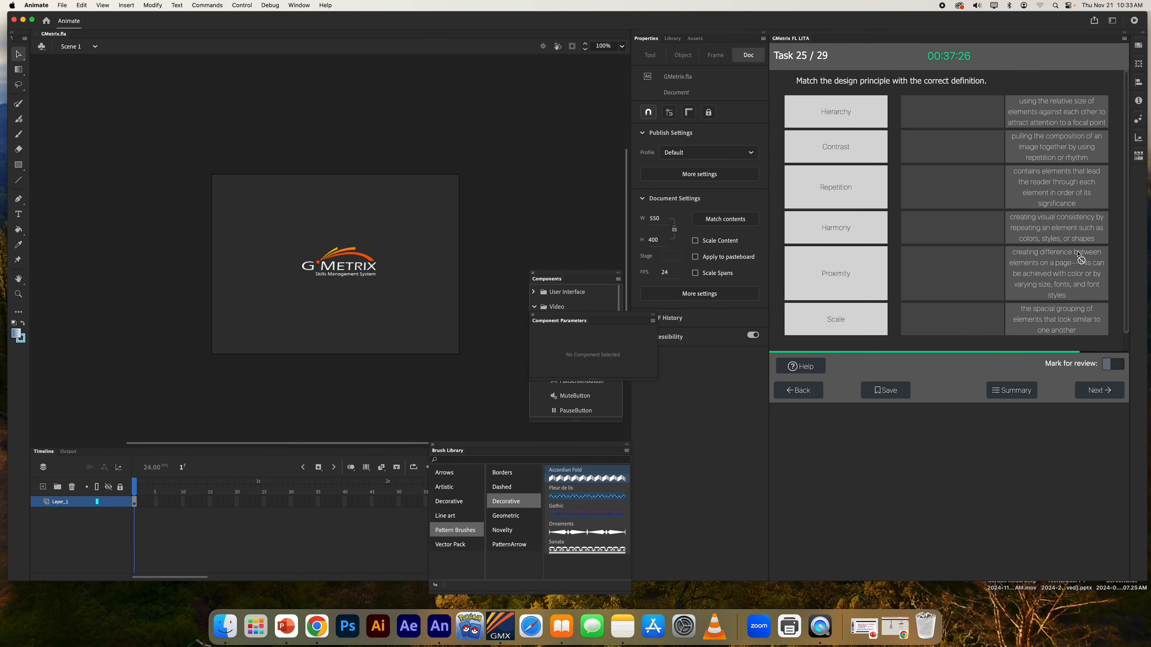
- Show the help for task 25, match Scale to the relative-size definition and Repetition to the visual-consistency definition
left_click(801, 367)
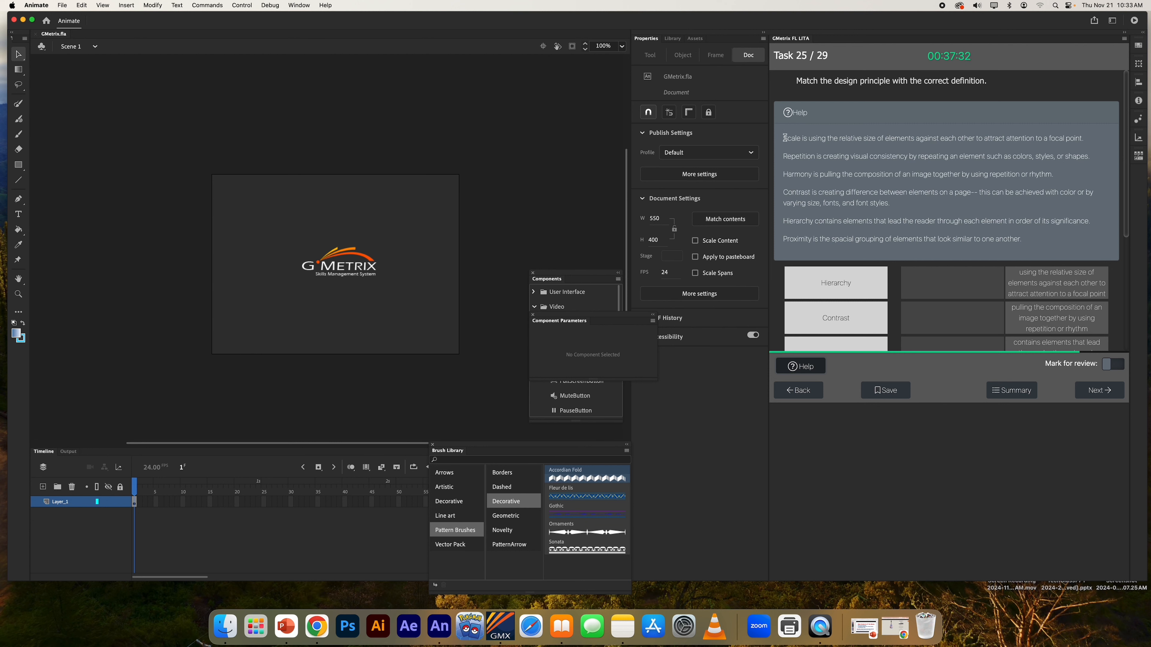
left_click_drag(788, 138, 1086, 140)
scroll(1064, 180, "down", 5)
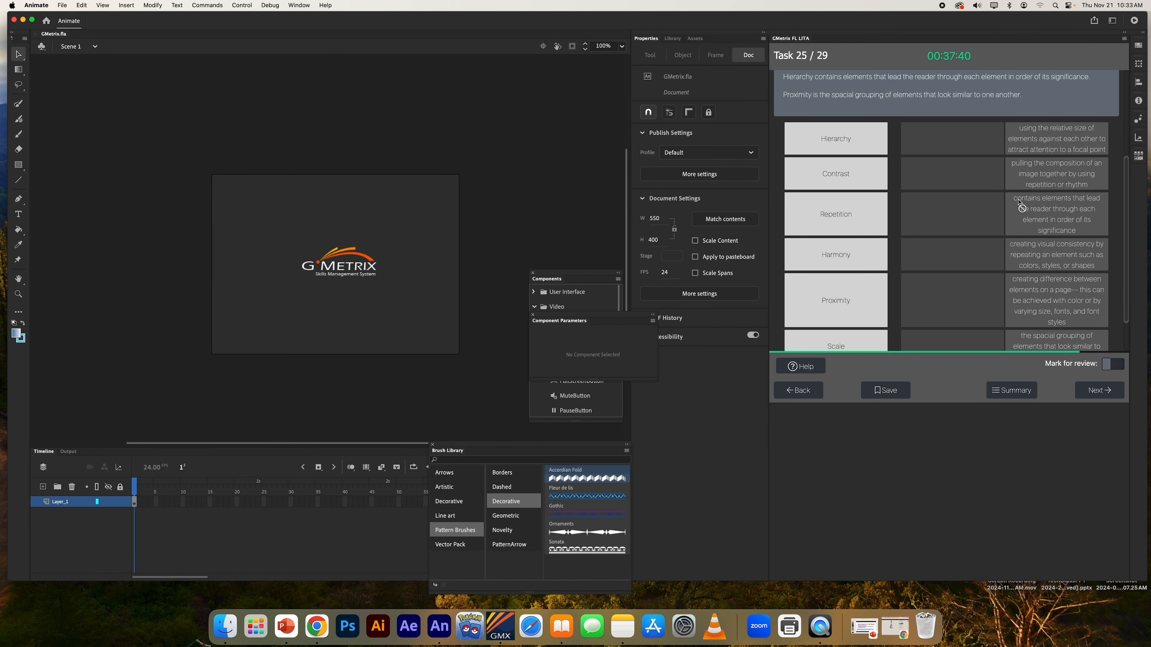
scroll(1021, 207, "down", 3)
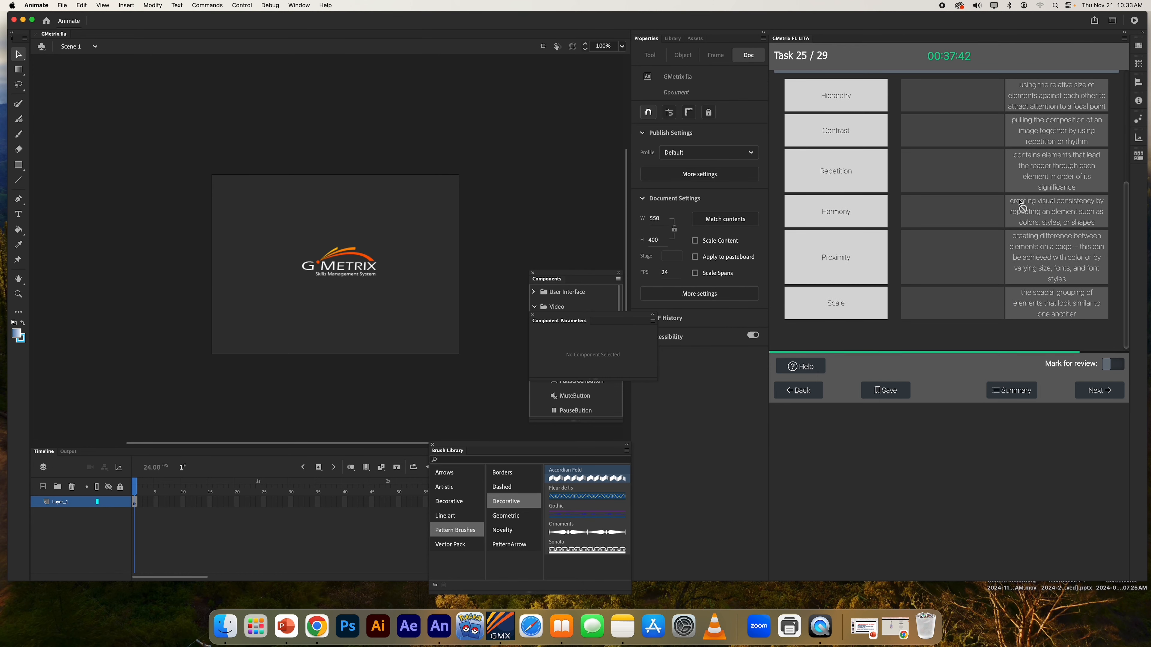
left_click_drag(835, 303, 975, 101)
scroll(977, 112, "up", 6)
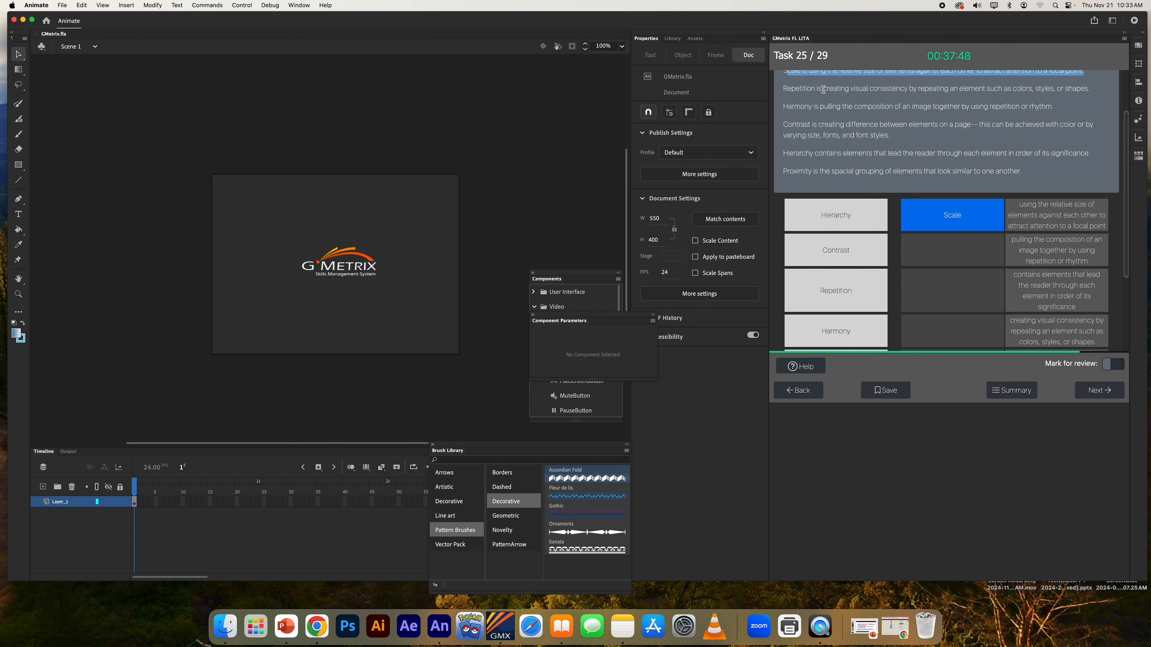
left_click_drag(823, 89, 1090, 91)
scroll(984, 183, "down", 5)
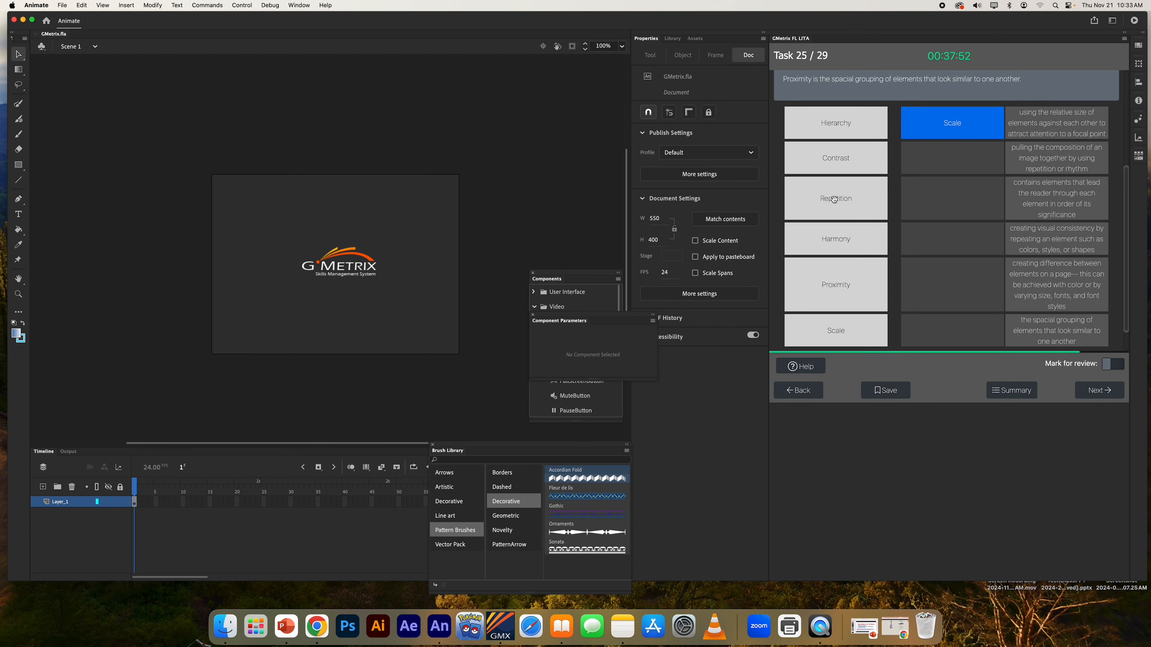
left_click_drag(828, 202, 963, 243)
- Match Contrast to creating difference between elements on a page, and Hierarchy to leading the reader in order of significance
scroll(960, 234, "up", 4)
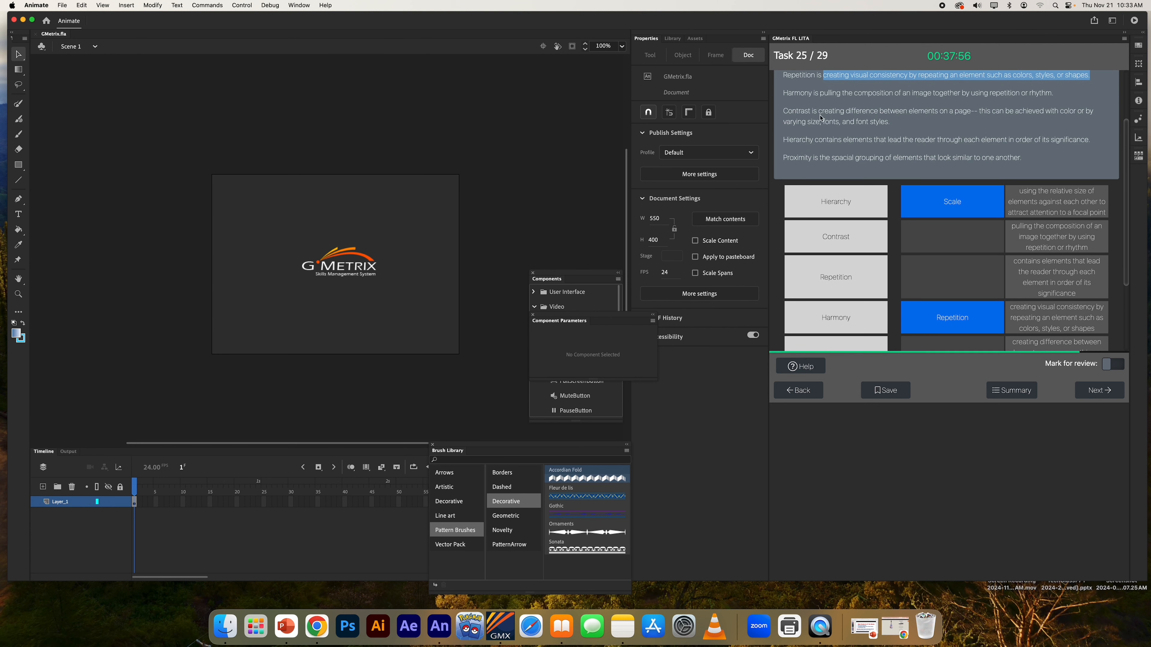
scroll(939, 168, "down", 5)
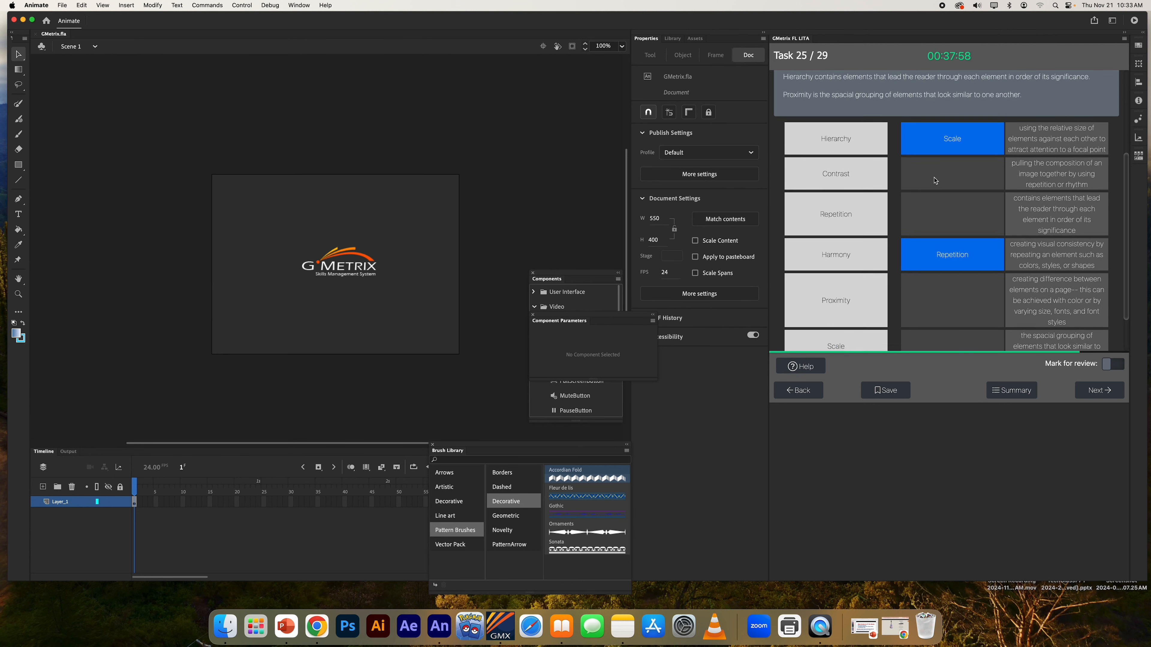
left_click_drag(844, 130, 951, 253)
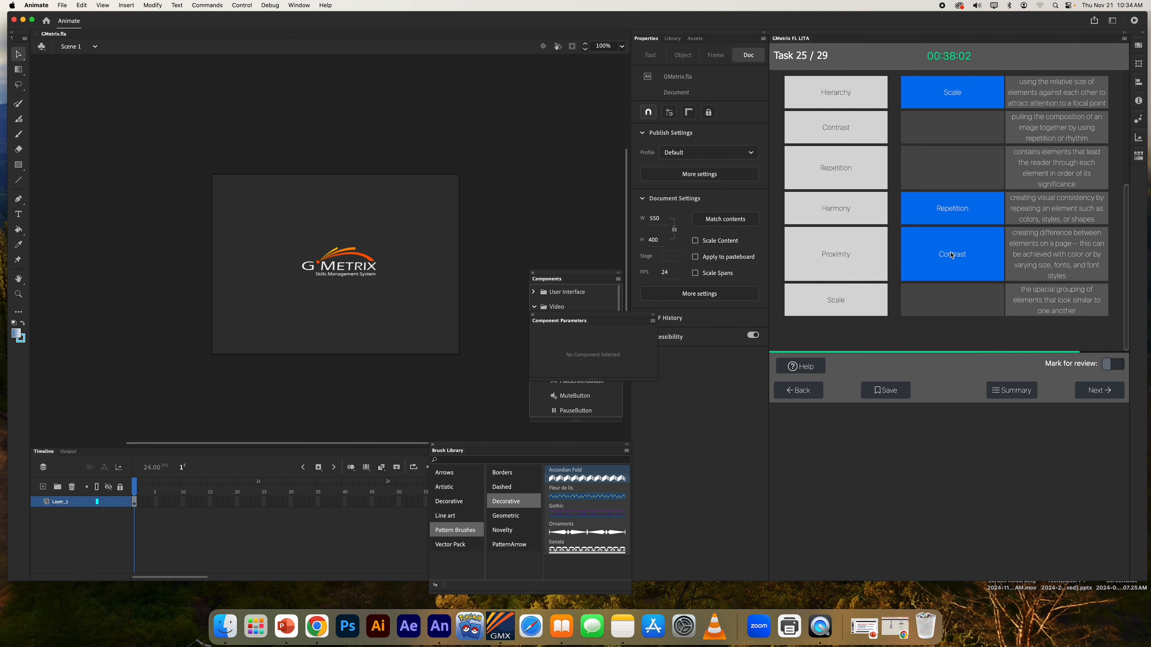
scroll(943, 222, "up", 5)
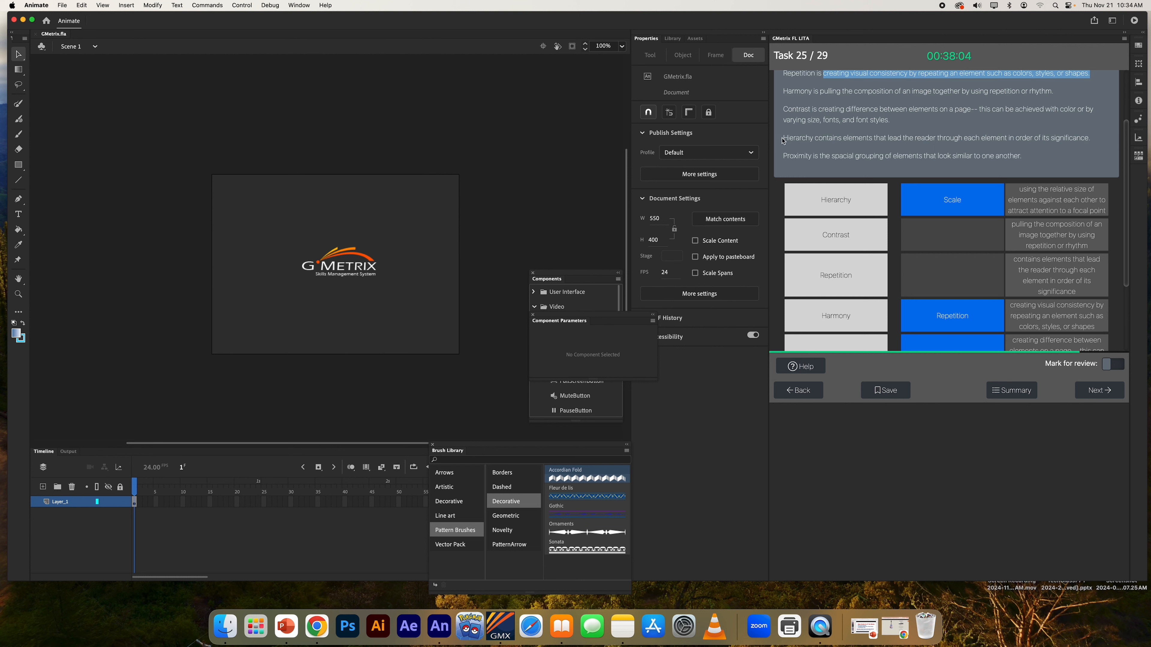
scroll(862, 141, "down", 3)
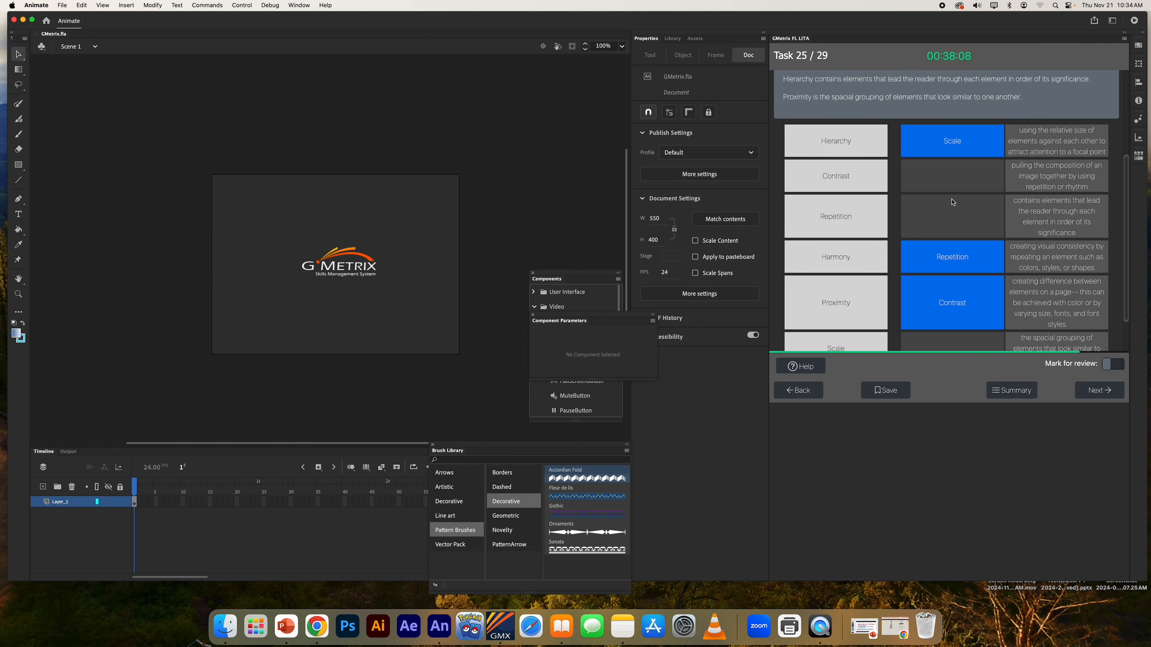
scroll(883, 156, "down", 3)
left_click_drag(821, 94, 940, 172)
- Match Proximity to spacial grouping and Harmony to pulling the composition together, then submit task 25 and continue to task 26
scroll(939, 173, "up", 5)
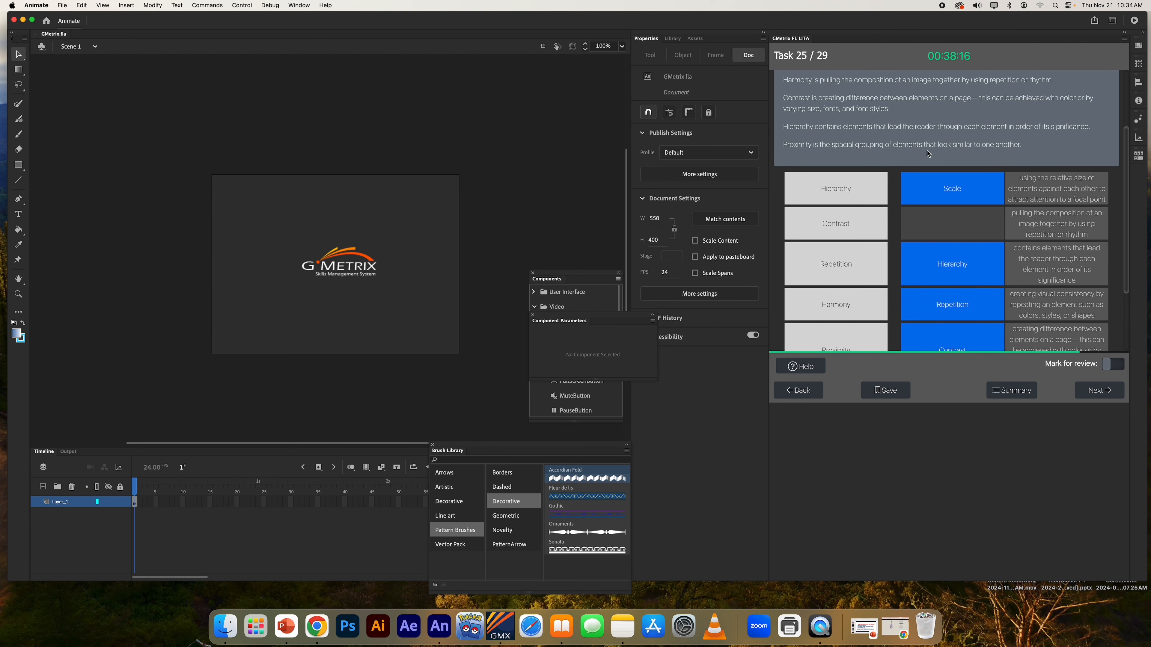
scroll(920, 156, "down", 4)
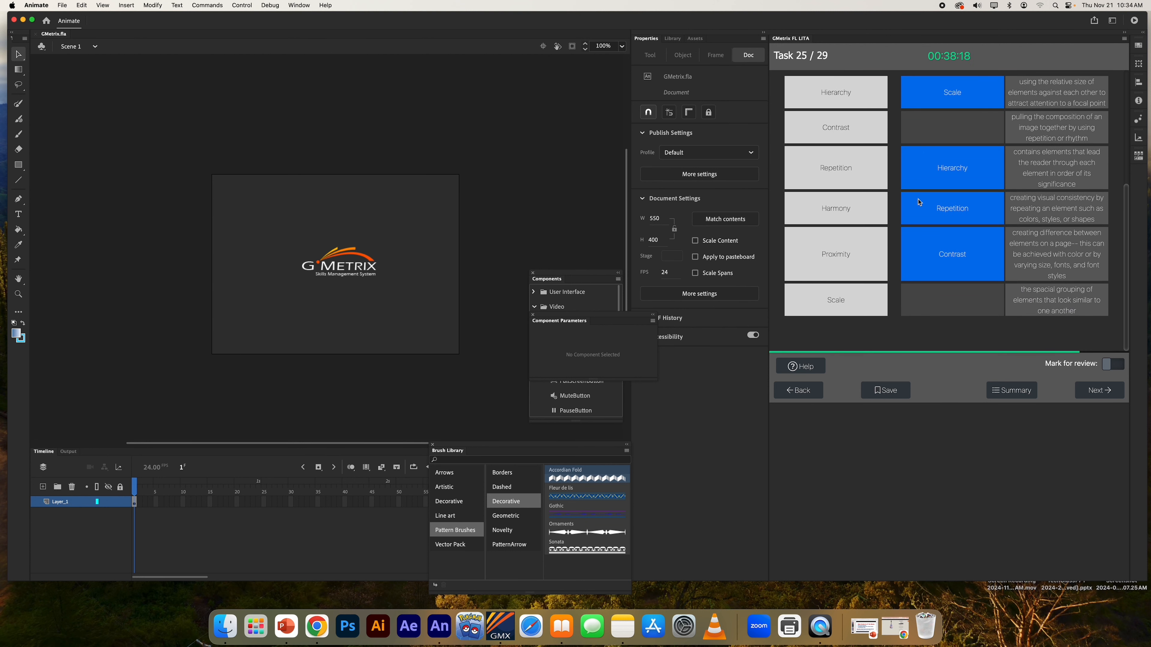
left_click_drag(833, 263, 951, 304)
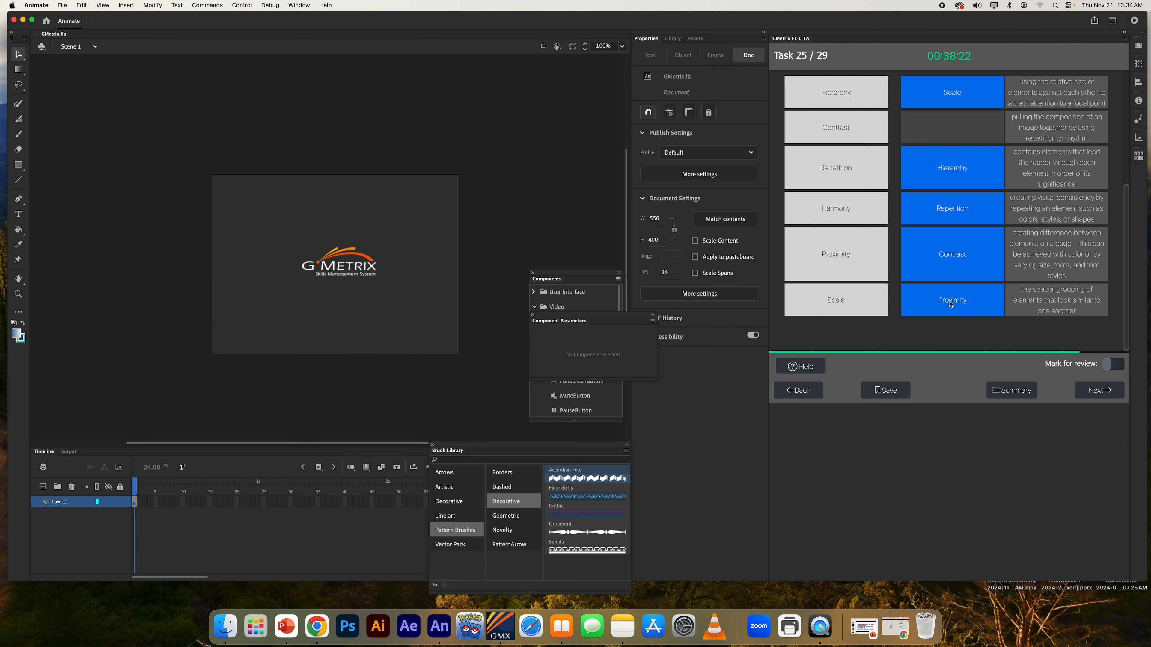
left_click_drag(833, 207, 933, 129)
scroll(930, 150, "up", 5)
scroll(928, 152, "up", 1)
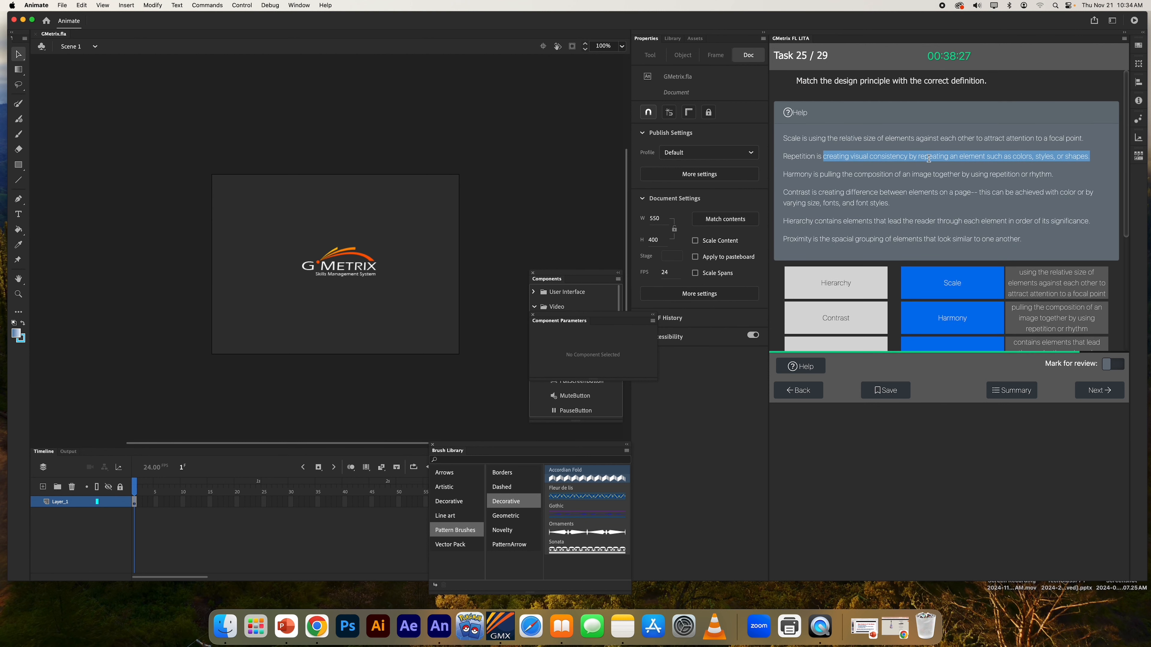
left_click_drag(858, 175, 1053, 175)
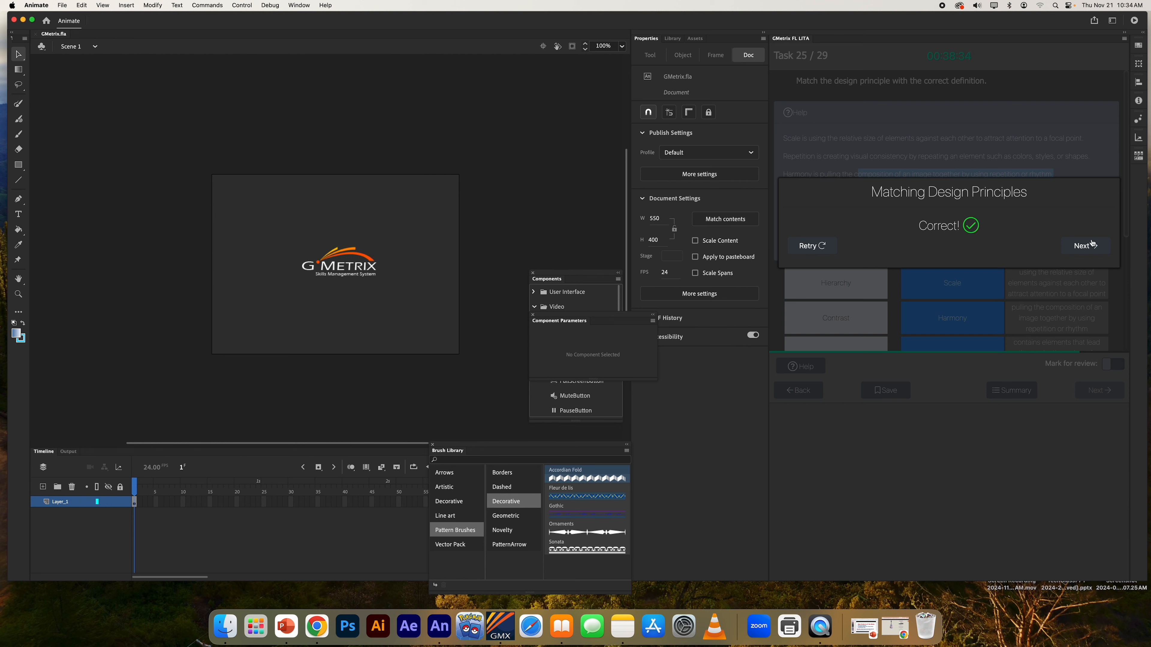
left_click(1092, 245)
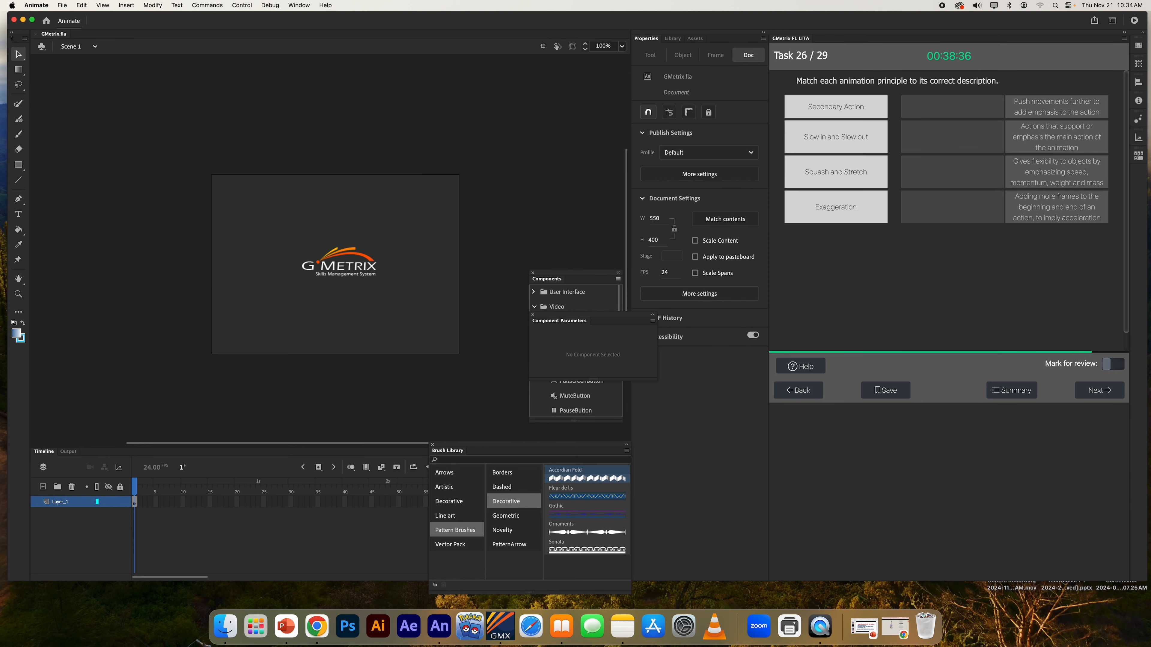
- Using the task 26 help, assign Exaggeration, Secondary Action, Squash and Stretch, and Slow in and Slow out to the descriptions in that order, and submit
left_click(811, 367)
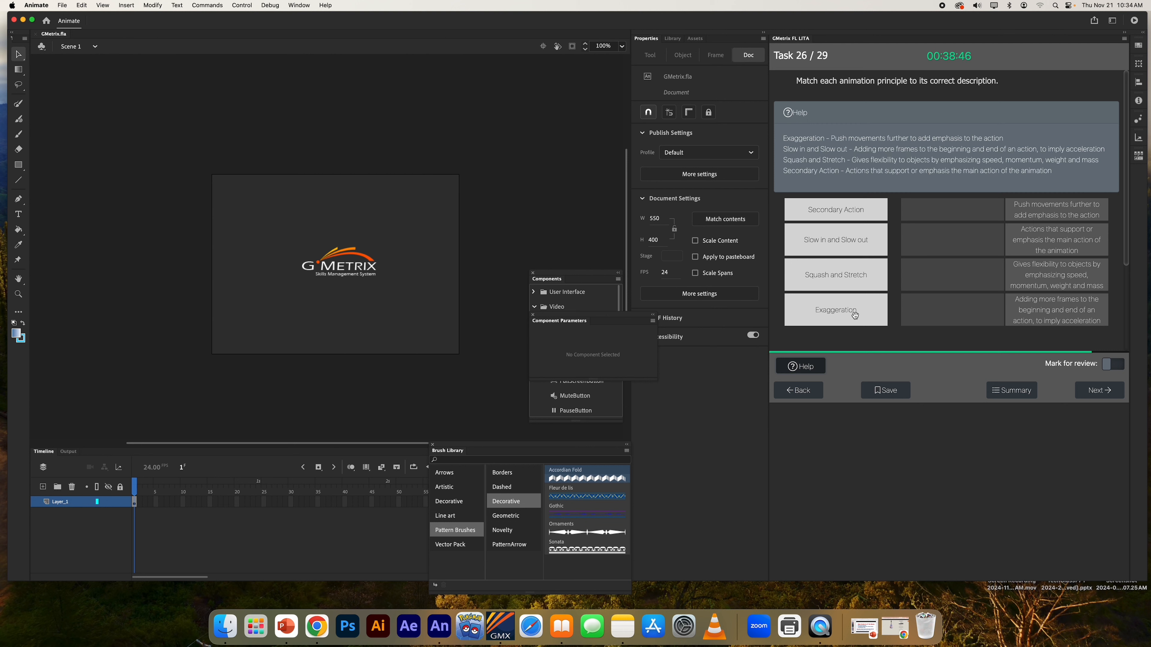
left_click_drag(854, 315, 981, 211)
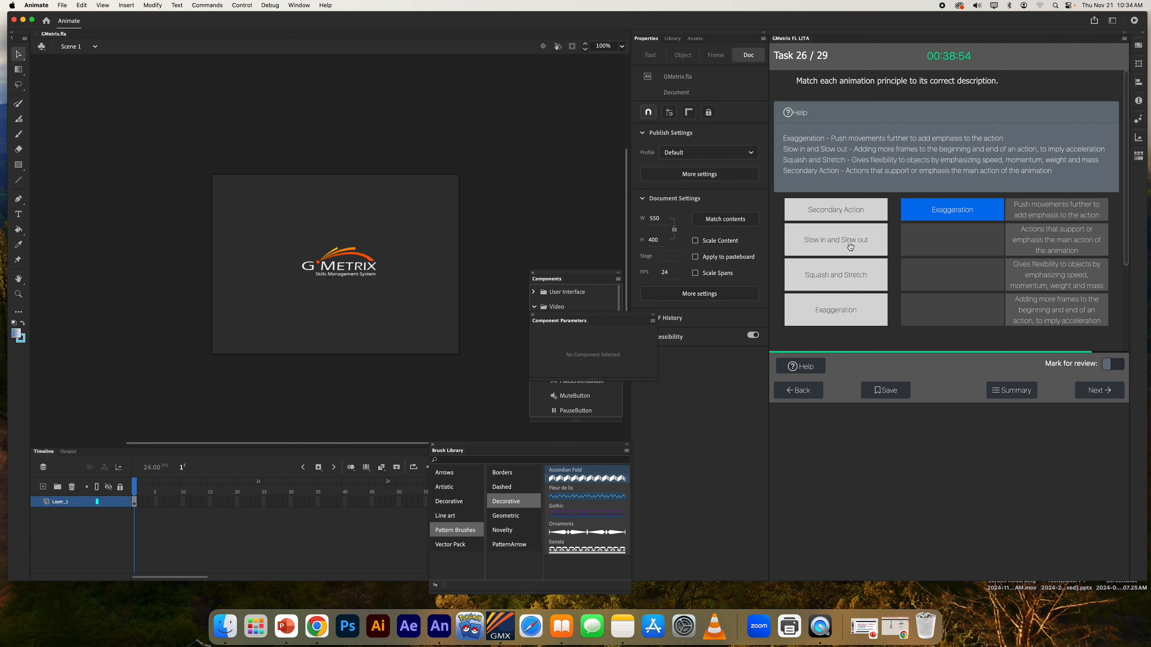
left_click_drag(850, 247, 977, 317)
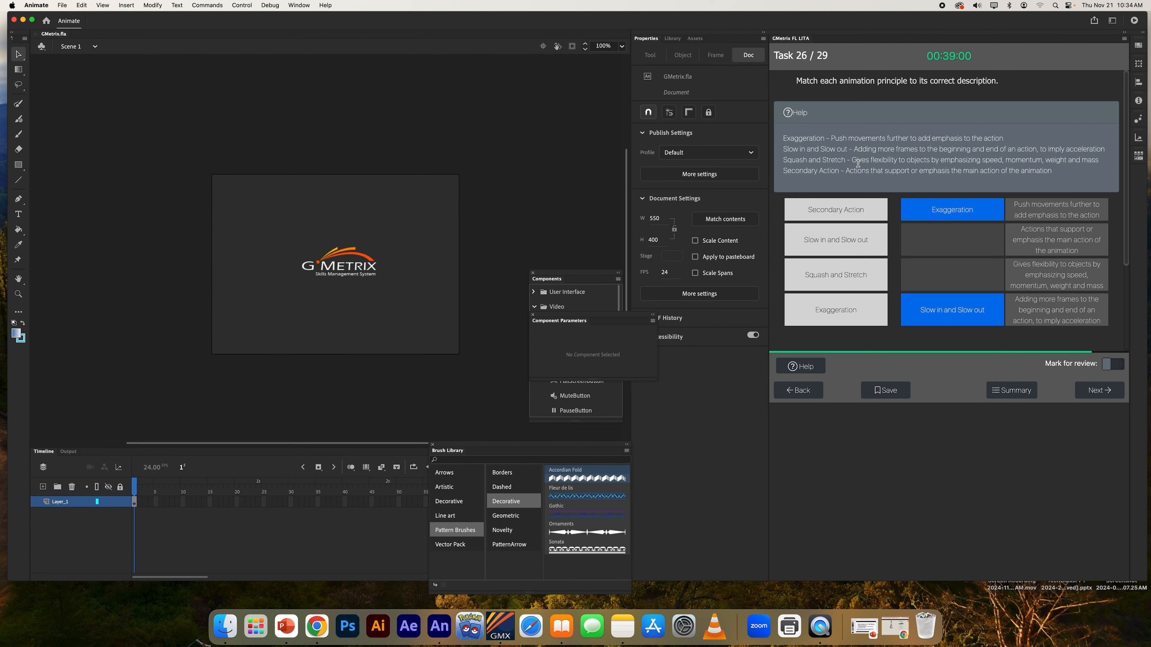
left_click_drag(843, 281, 978, 280)
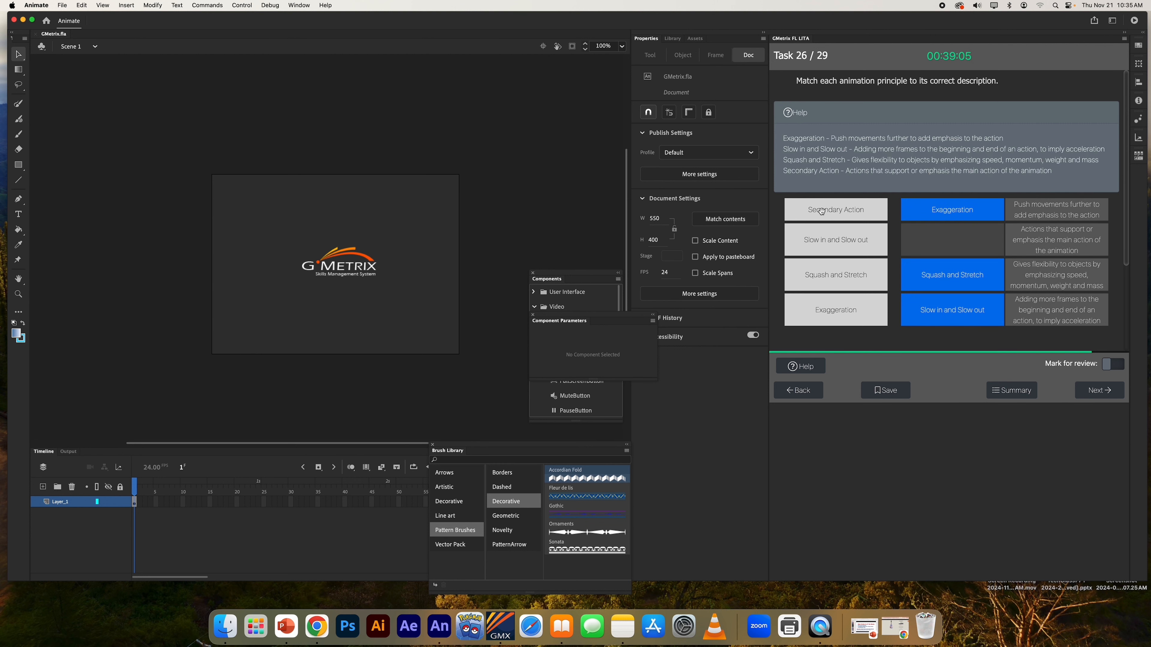
left_click_drag(820, 214, 956, 241)
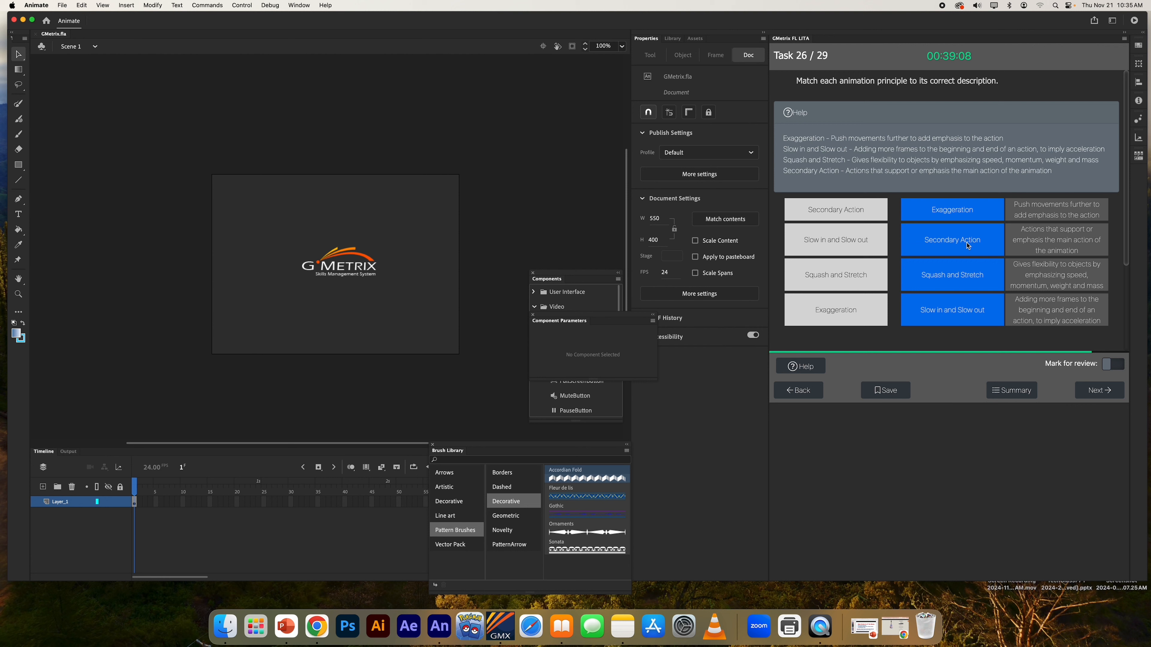
left_click(1106, 392)
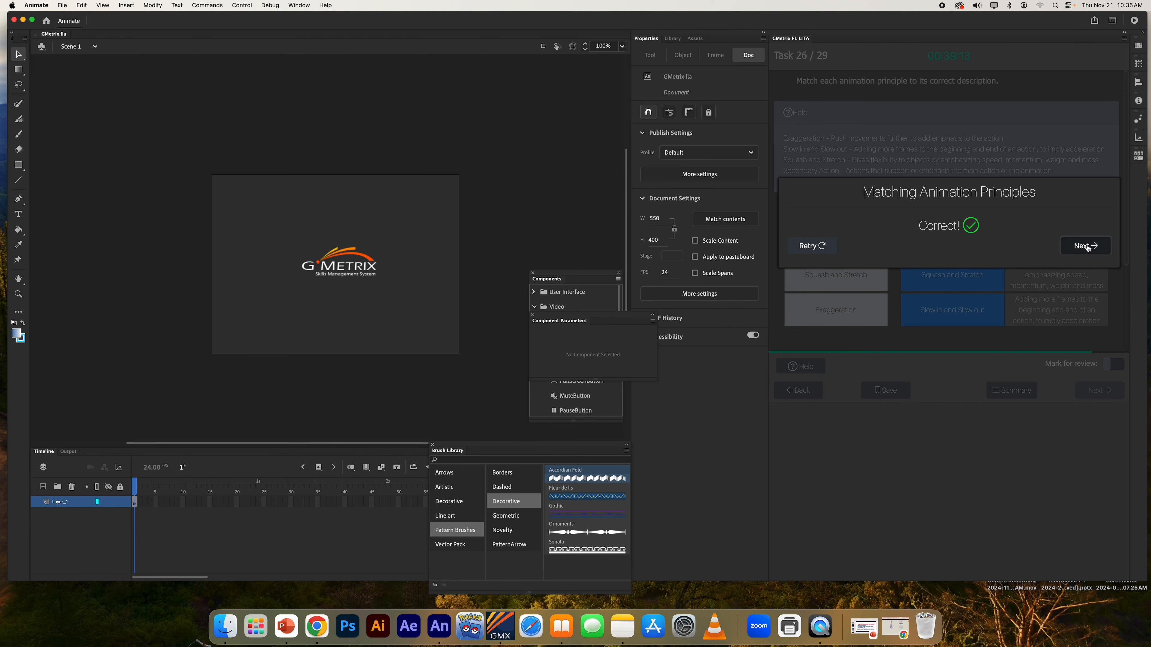
left_click(1087, 248)
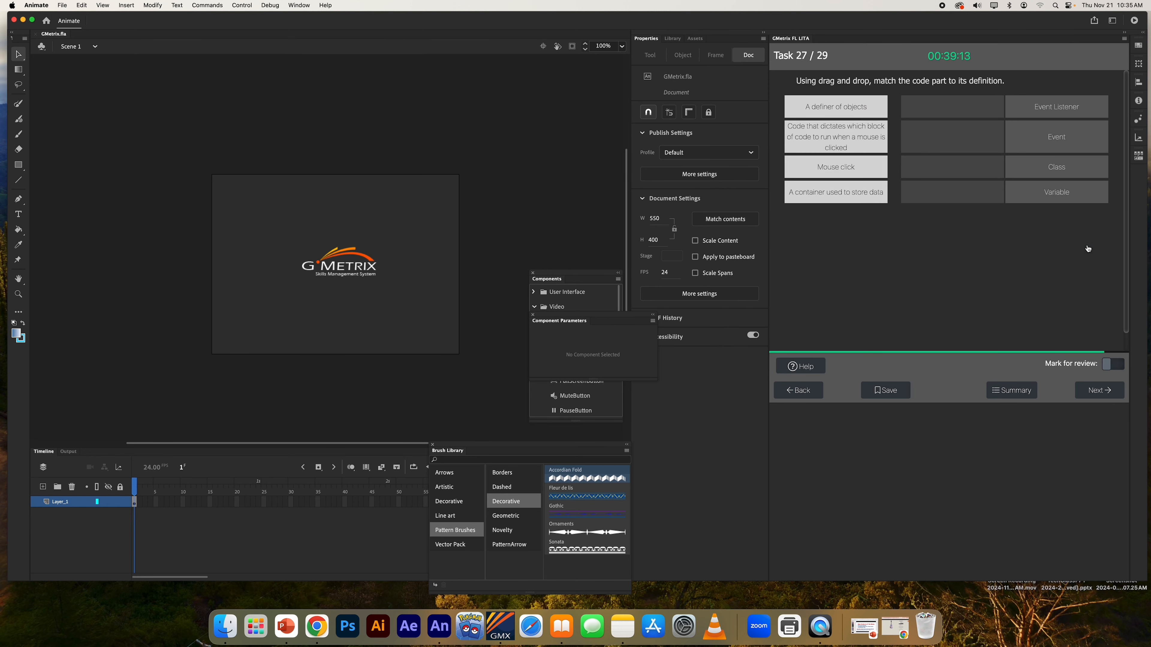
- Show and read the help for task 27, and match the code dictating which block runs on a mouse click to Event Listener
left_click(809, 365)
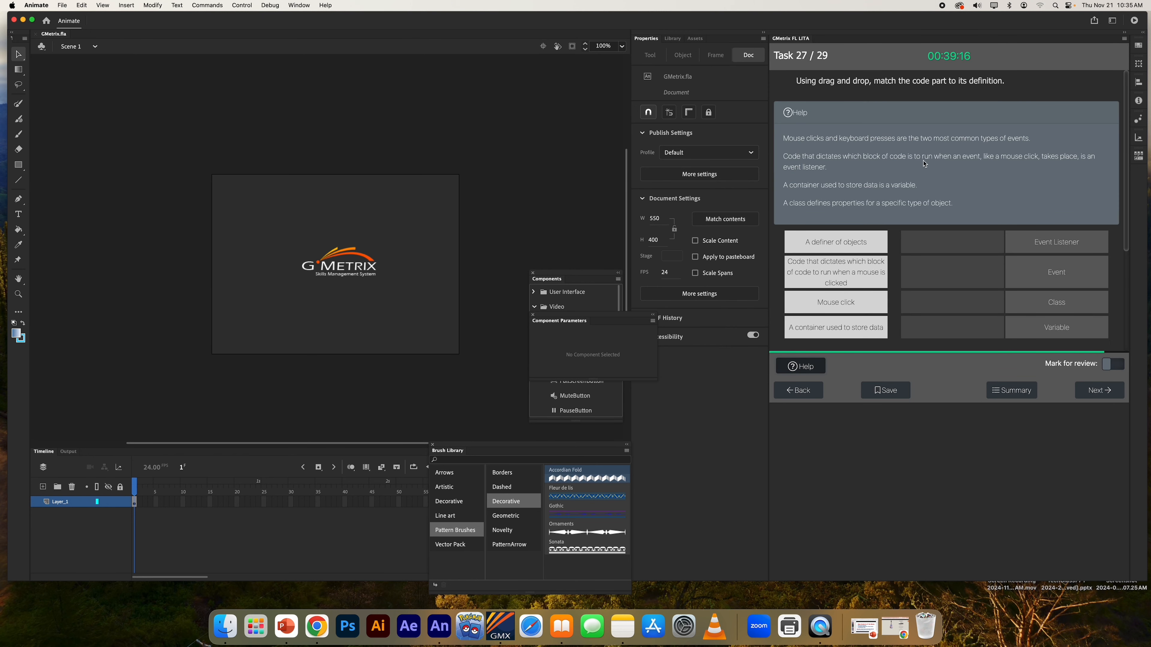
scroll(925, 164, "down", 2)
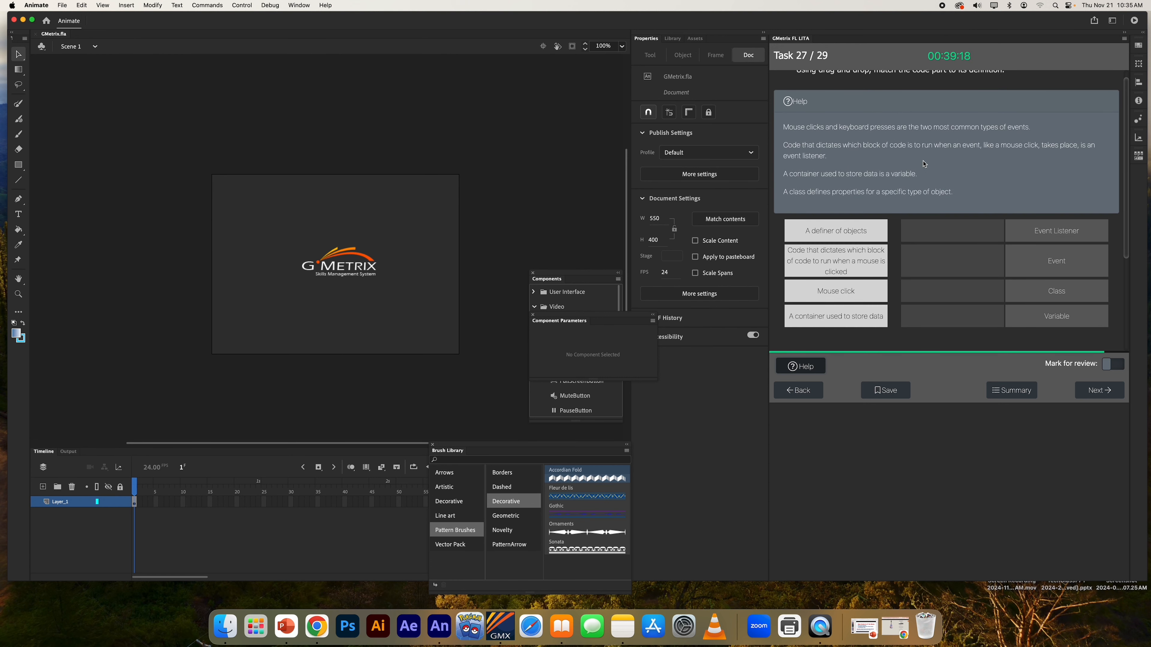
scroll(926, 166, "down", 1)
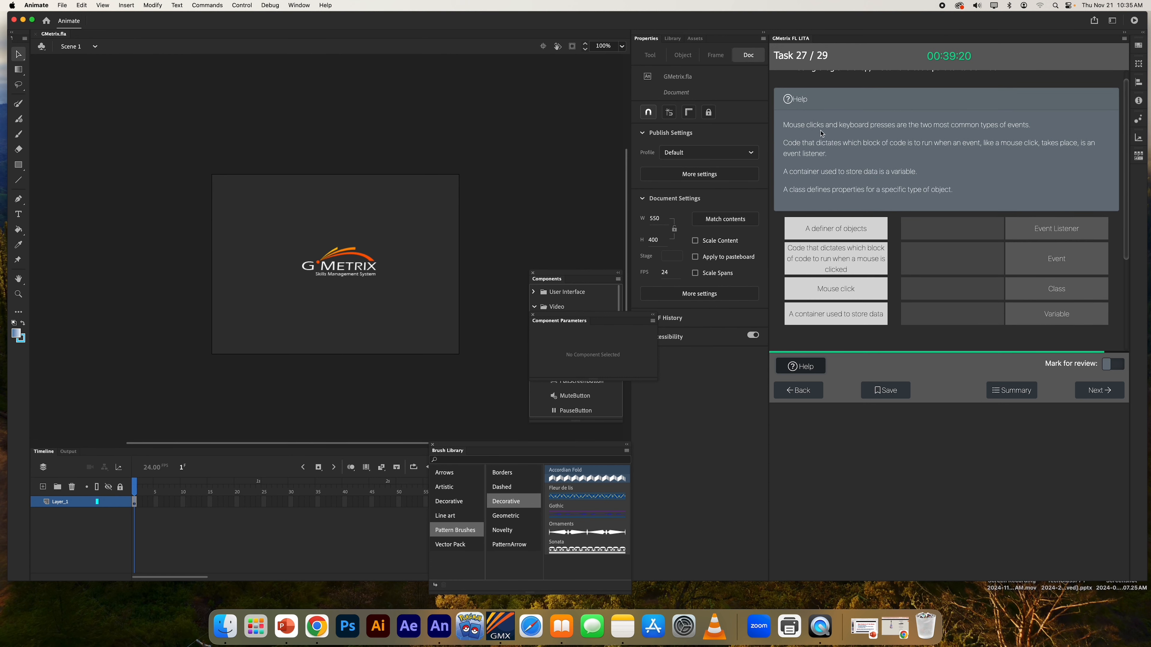
scroll(787, 128, "down", 1)
scroll(786, 124, "up", 1)
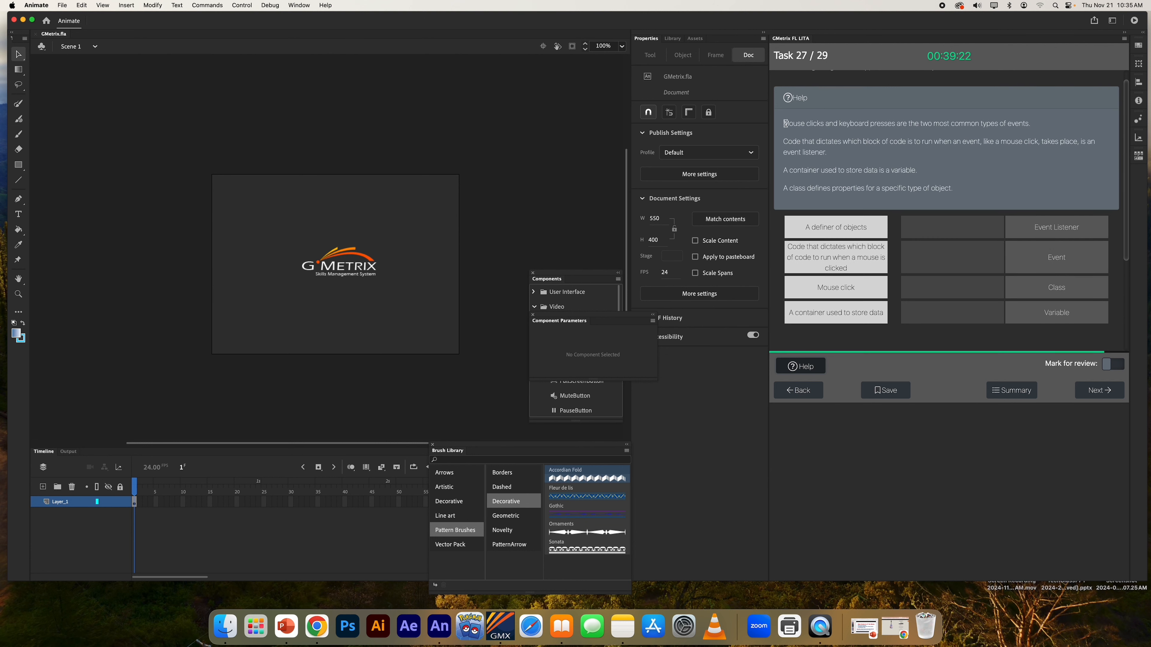
left_click_drag(786, 123, 1034, 127)
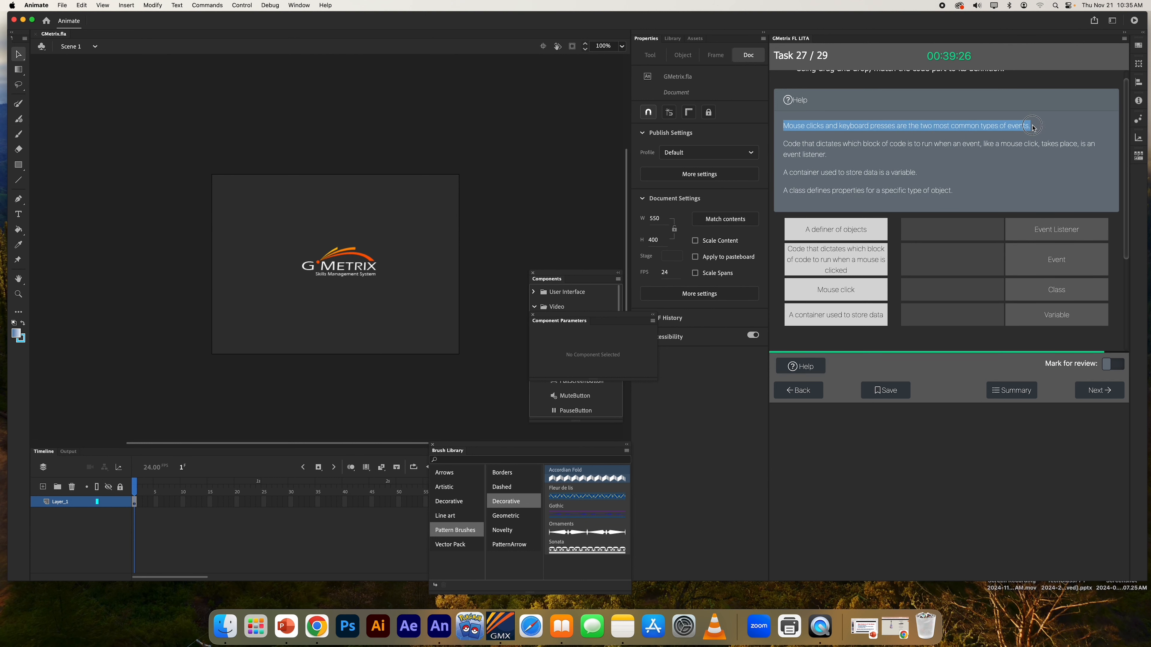
left_click_drag(784, 144, 939, 152)
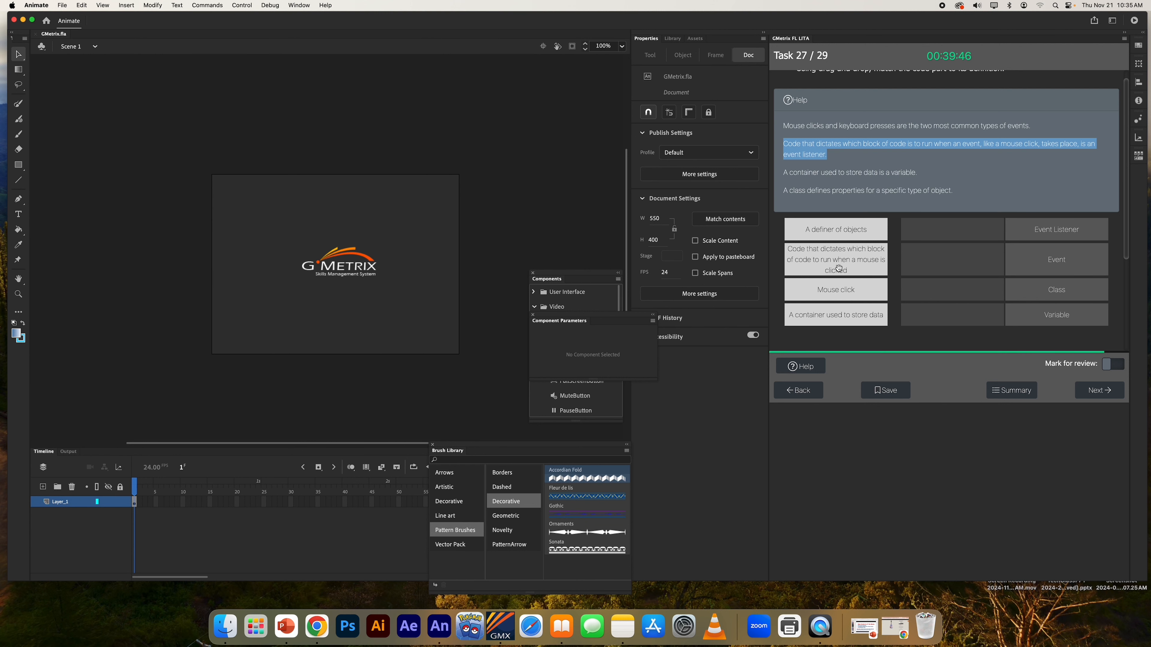
left_click_drag(839, 269, 969, 232)
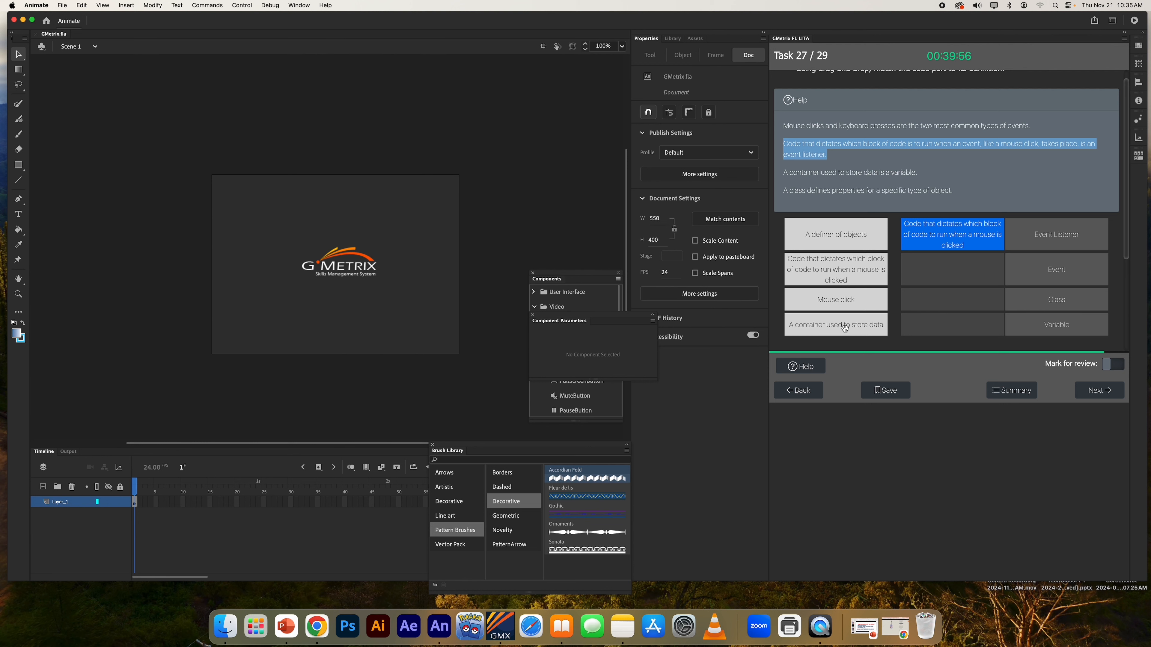
- Match the data container to Variable, the definer of objects to Class and Mouse click to Event, and submit task 27
left_click_drag(845, 329, 931, 326)
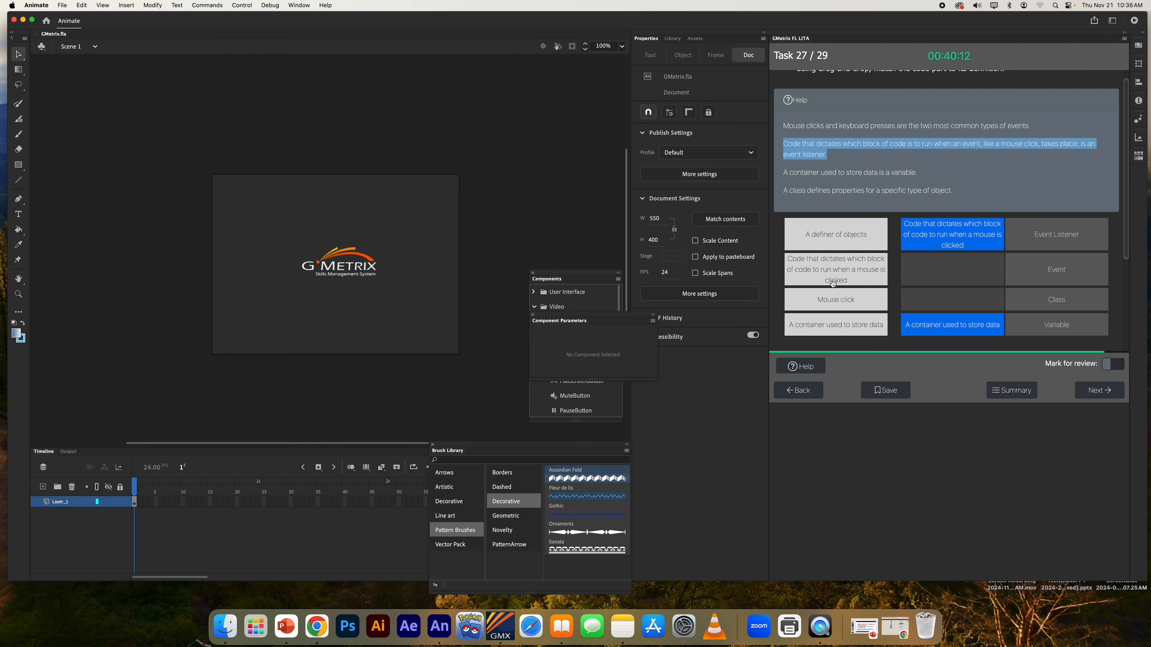
left_click_drag(828, 241, 952, 305)
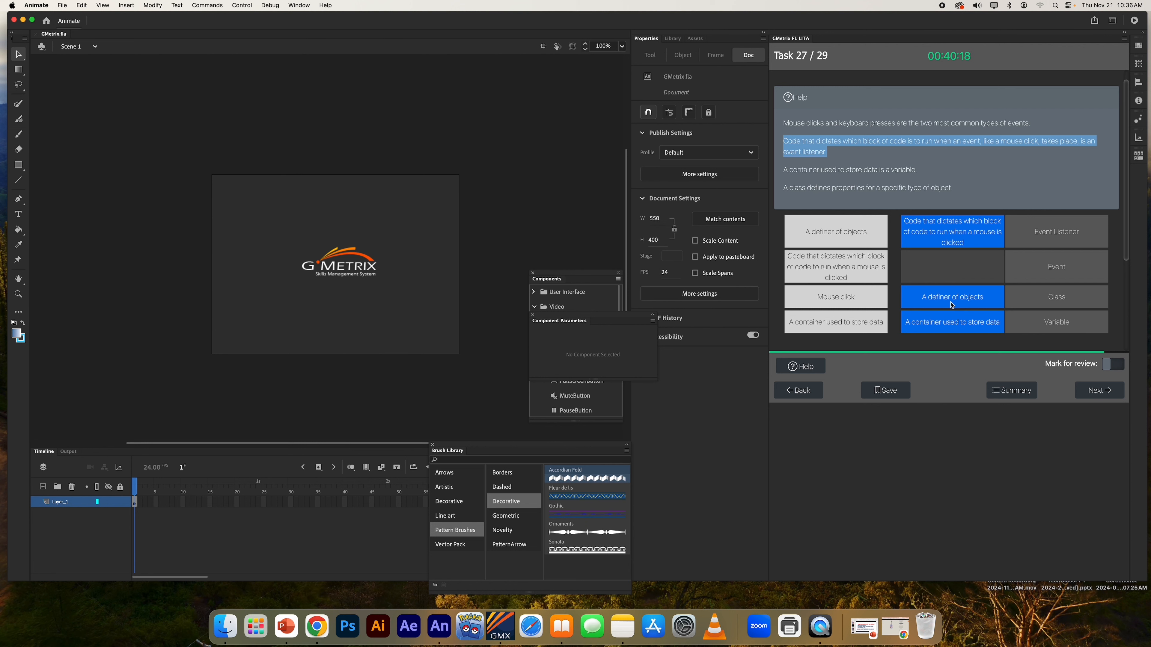
left_click_drag(853, 297, 947, 275)
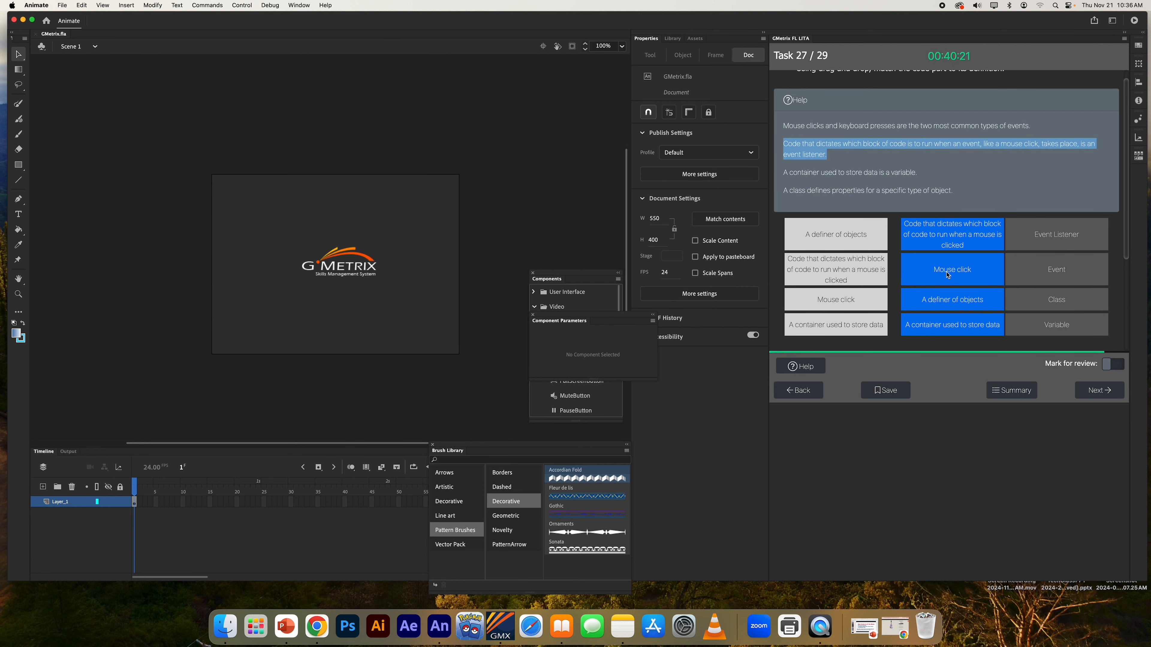
left_click(1100, 392)
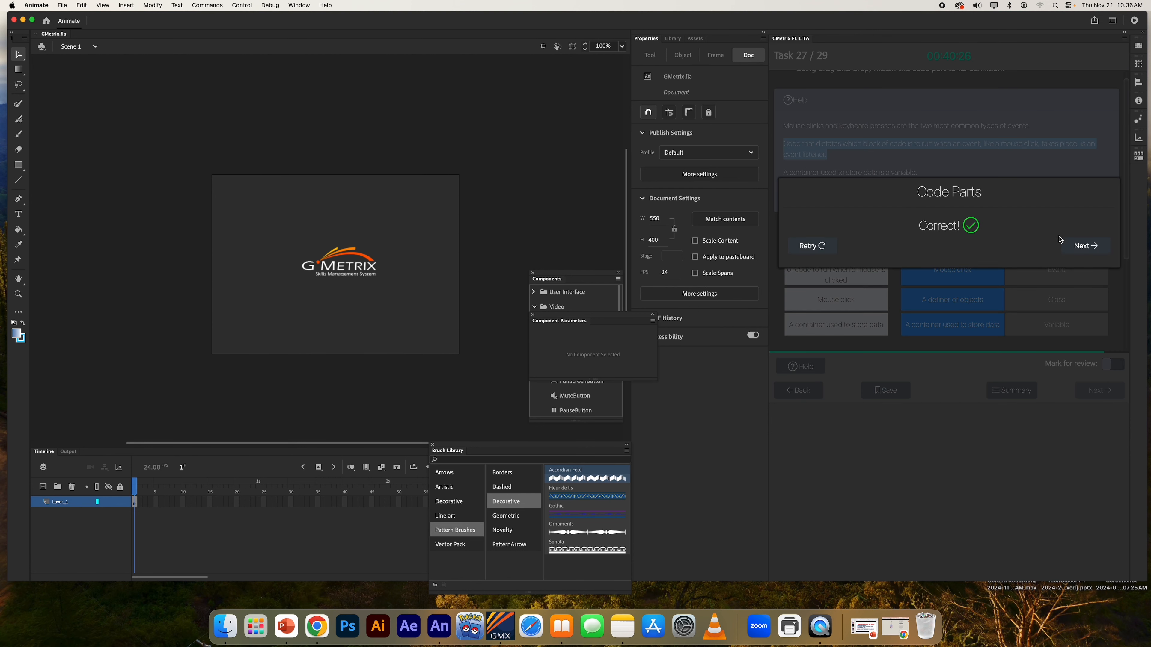
left_click(1091, 248)
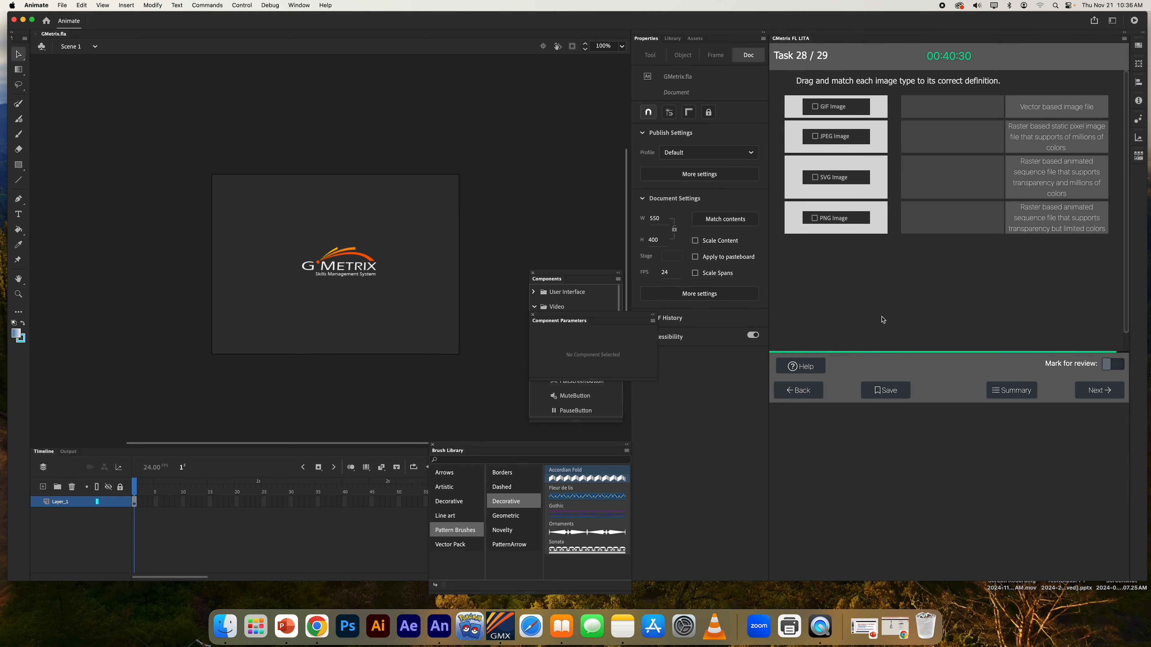
- Show the task 28 help and read the definitions of the GIF, JPEG, SVG and PNG image types
left_click(801, 366)
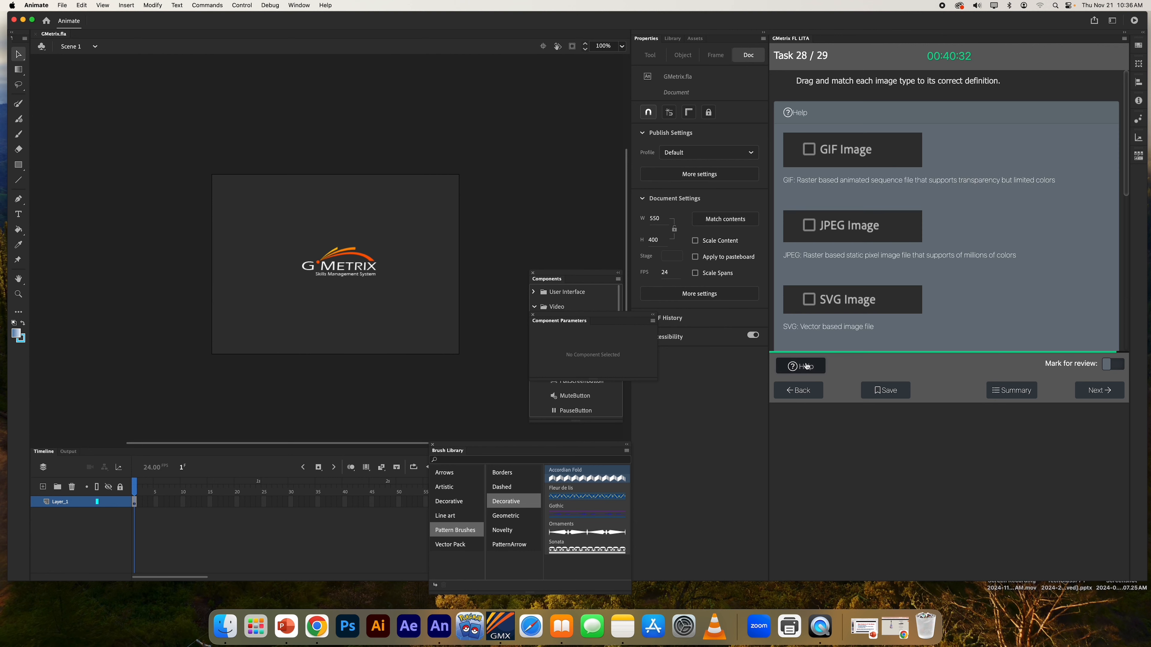
scroll(1000, 246, "down", 1)
scroll(1000, 246, "down", 3)
scroll(926, 189, "up", 3)
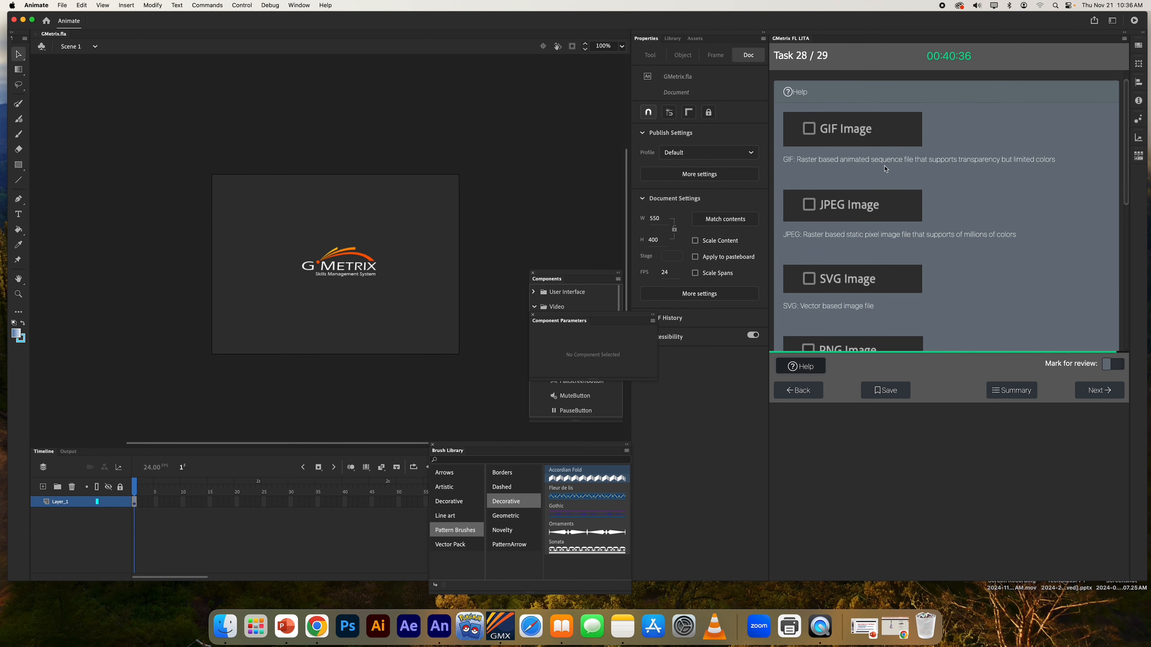
scroll(886, 169, "down", 6)
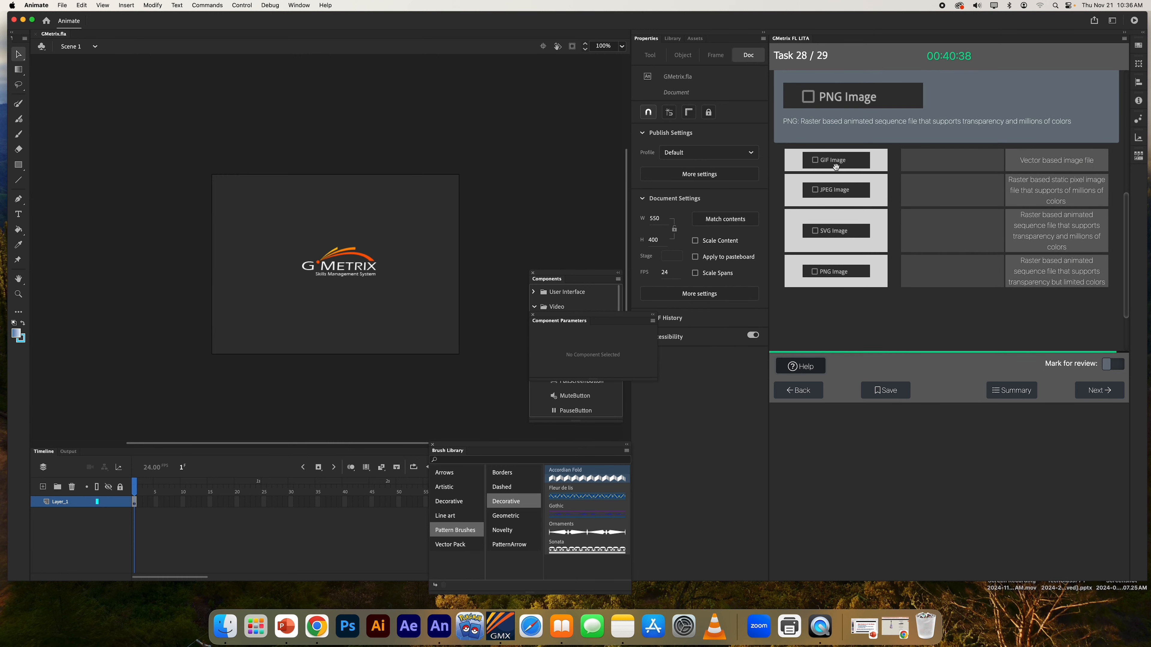
- Match GIF Image to the animated raster definition with transparency but limited colors, checking the help definitions
left_click_drag(836, 168, 978, 276)
scroll(1002, 241, "up", 5)
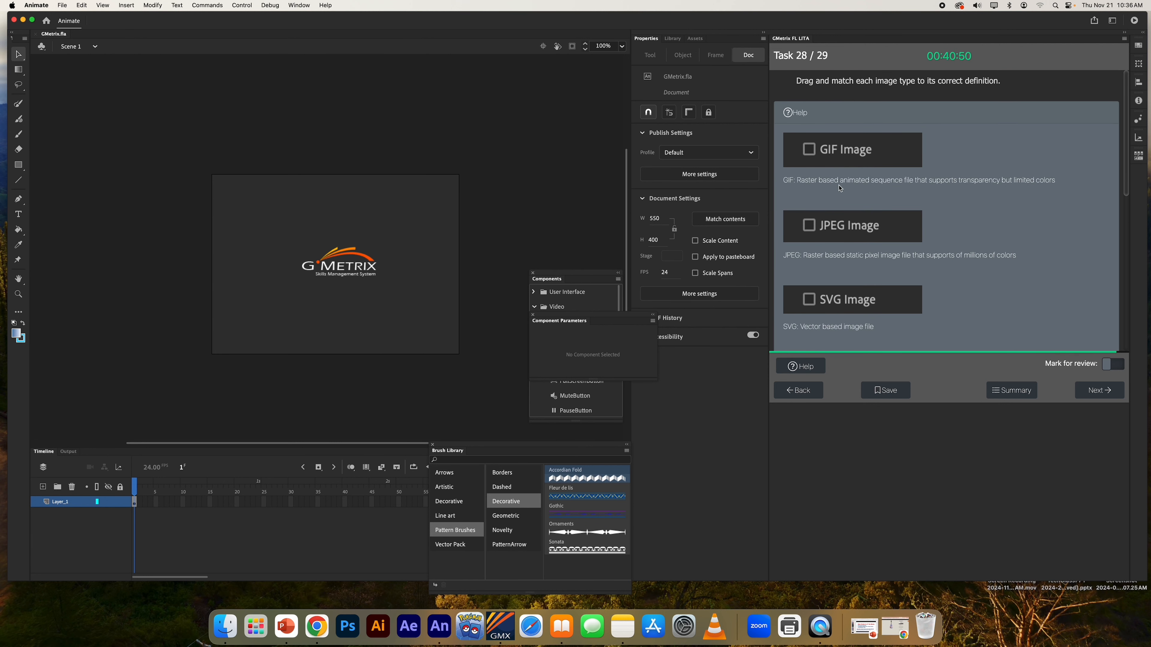
scroll(902, 200, "down", 4)
scroll(950, 205, "up", 1)
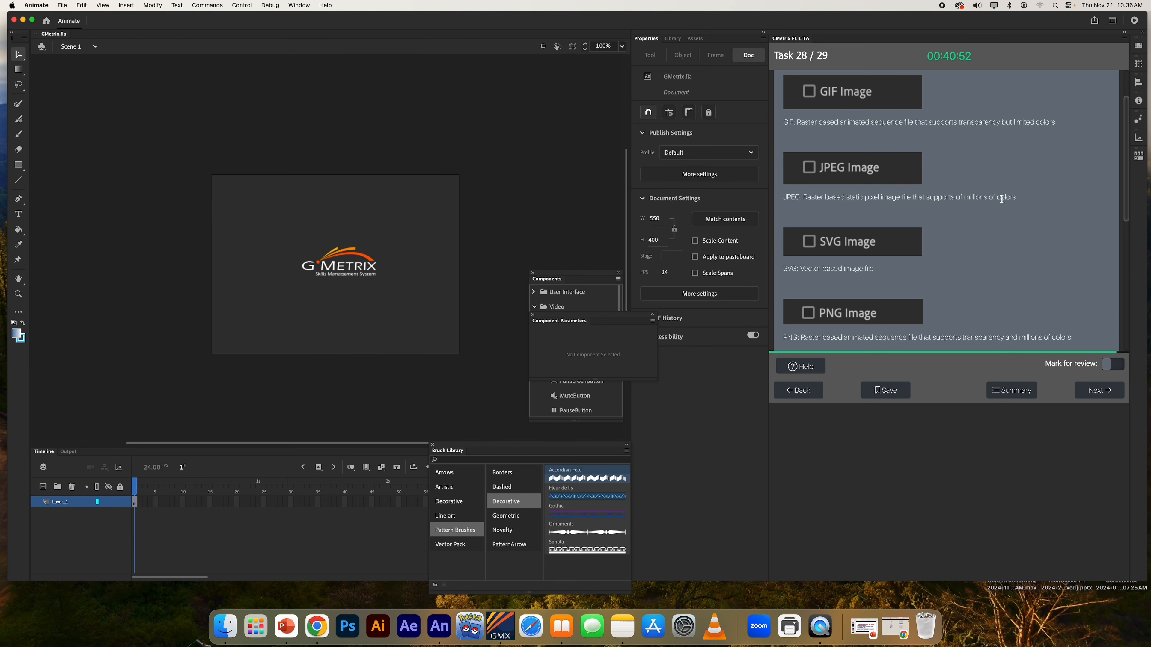
scroll(1002, 200, "down", 5)
scroll(1003, 201, "up", 3)
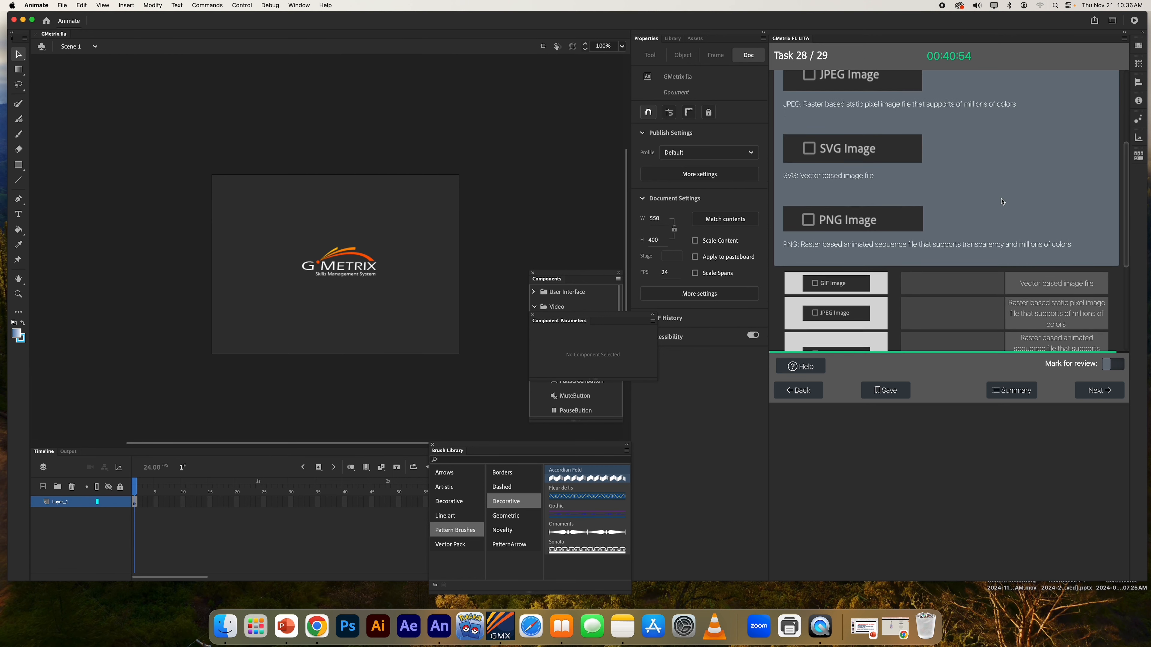
scroll(1002, 202, "up", 4)
scroll(1002, 202, "down", 7)
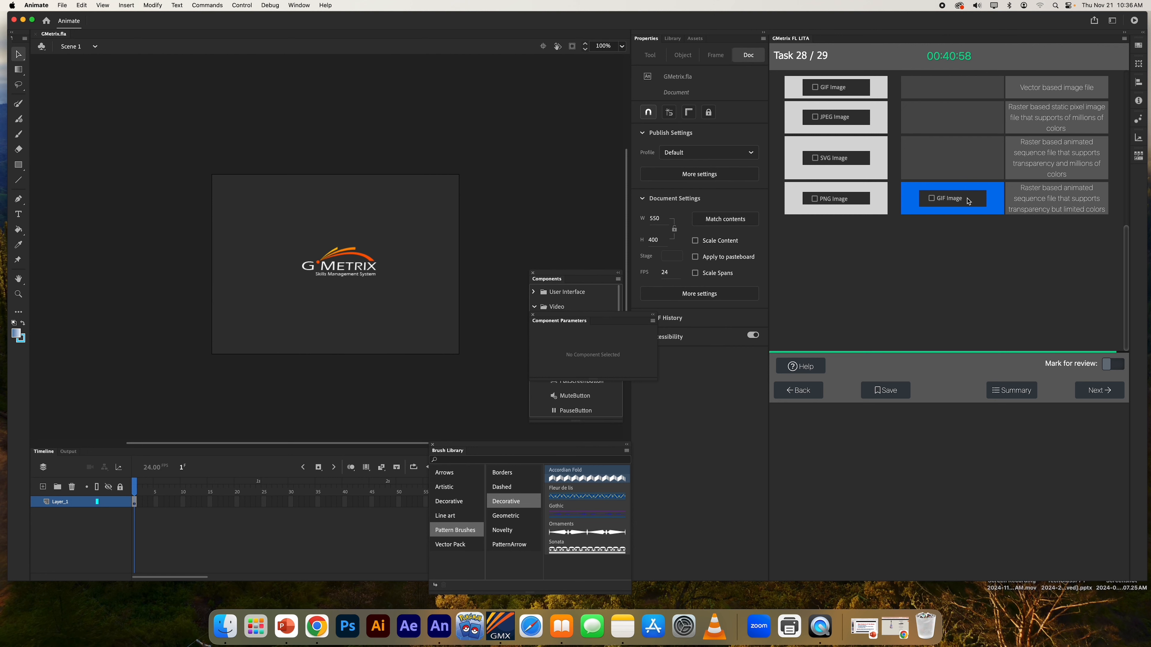
scroll(1034, 213, "up", 3)
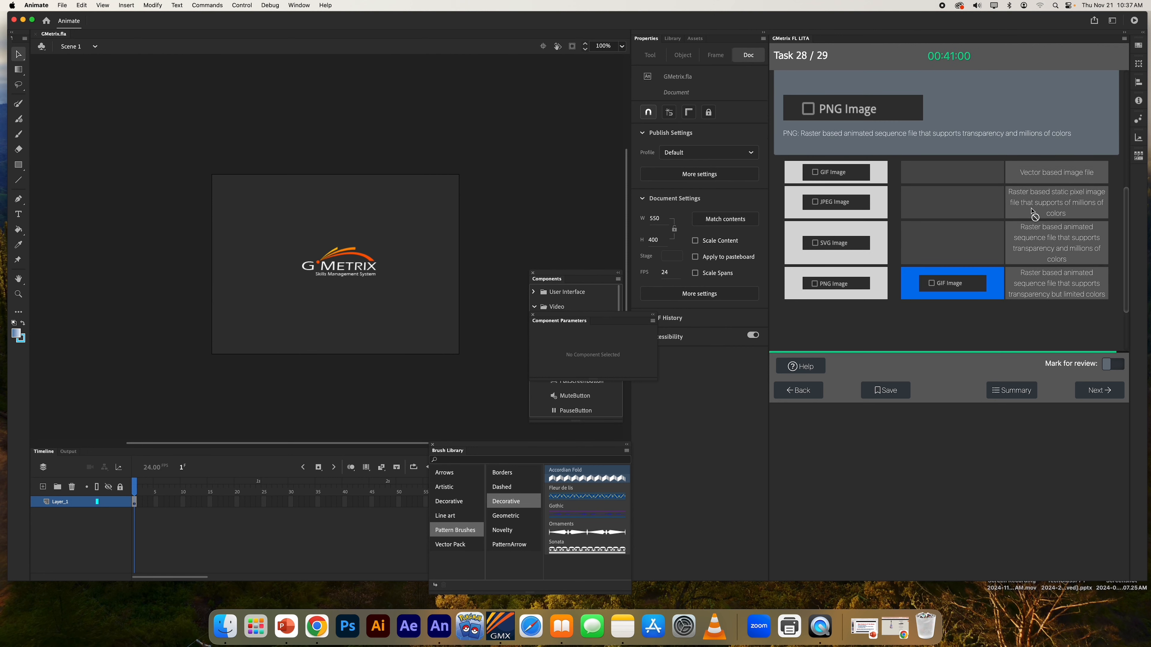
scroll(1025, 212, "up", 6)
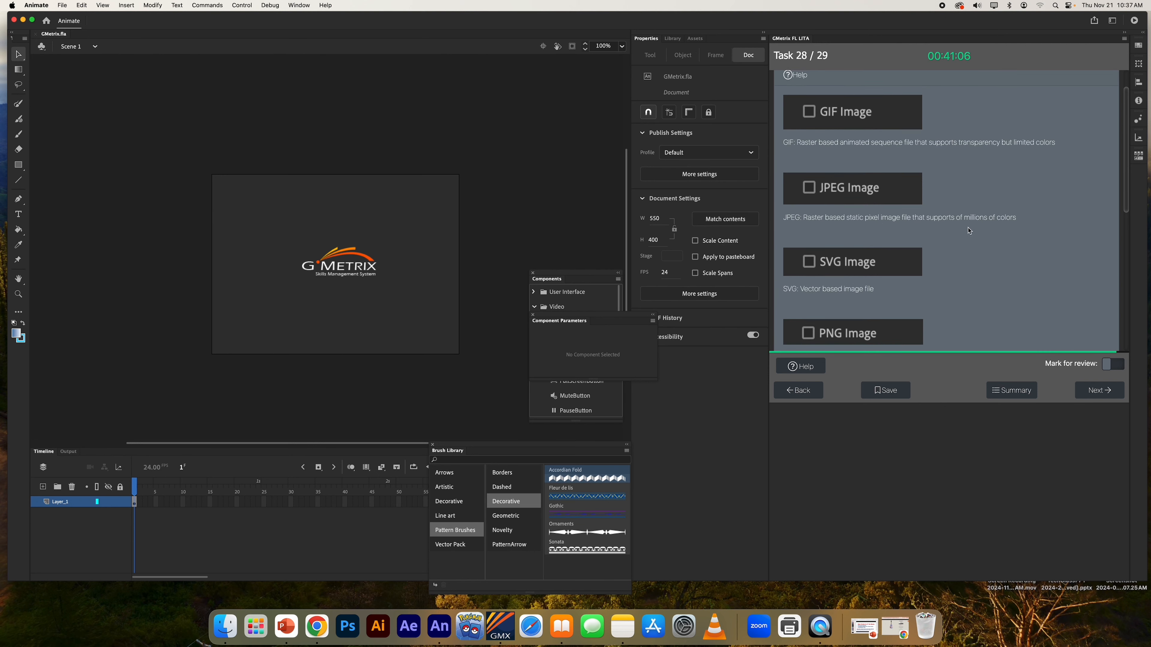
- Try matching JPEG Image to the animated raster definition with transparency and millions of colors, and recheck the help
scroll(970, 229, "down", 7)
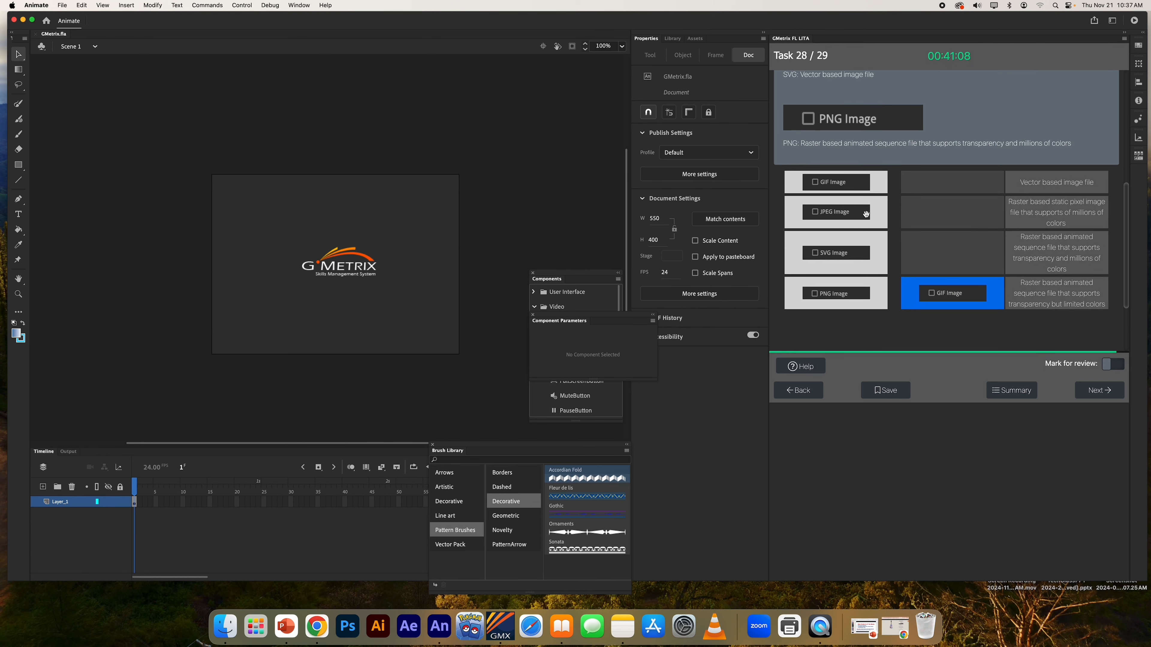
left_click_drag(866, 214, 969, 249)
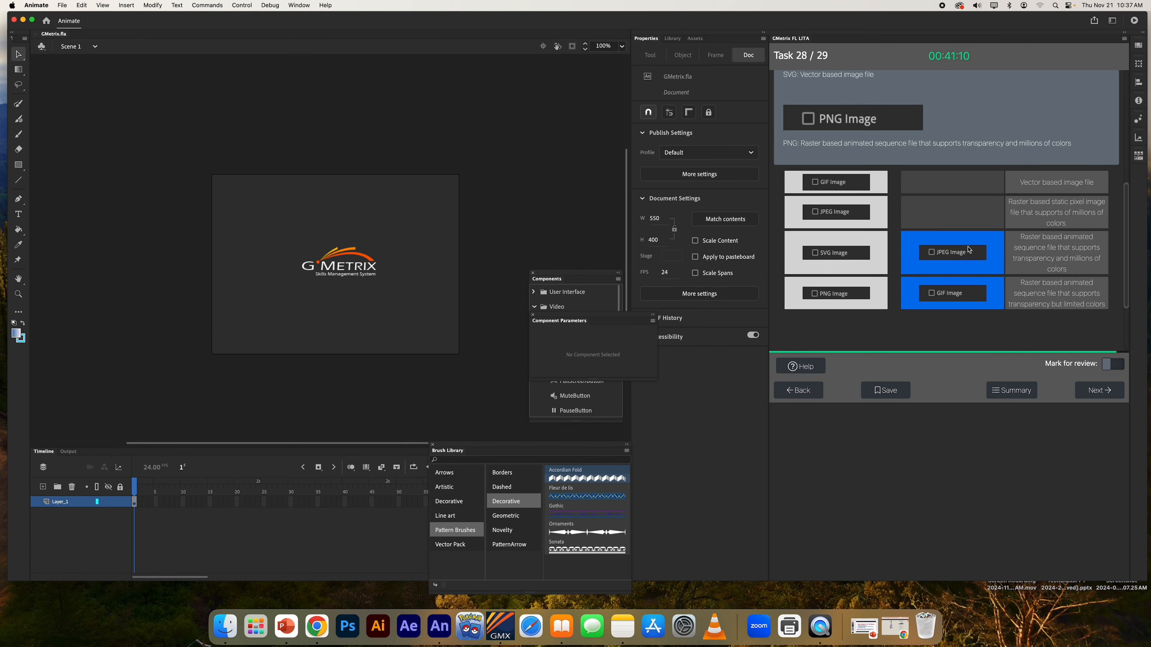
scroll(884, 227, "up", 4)
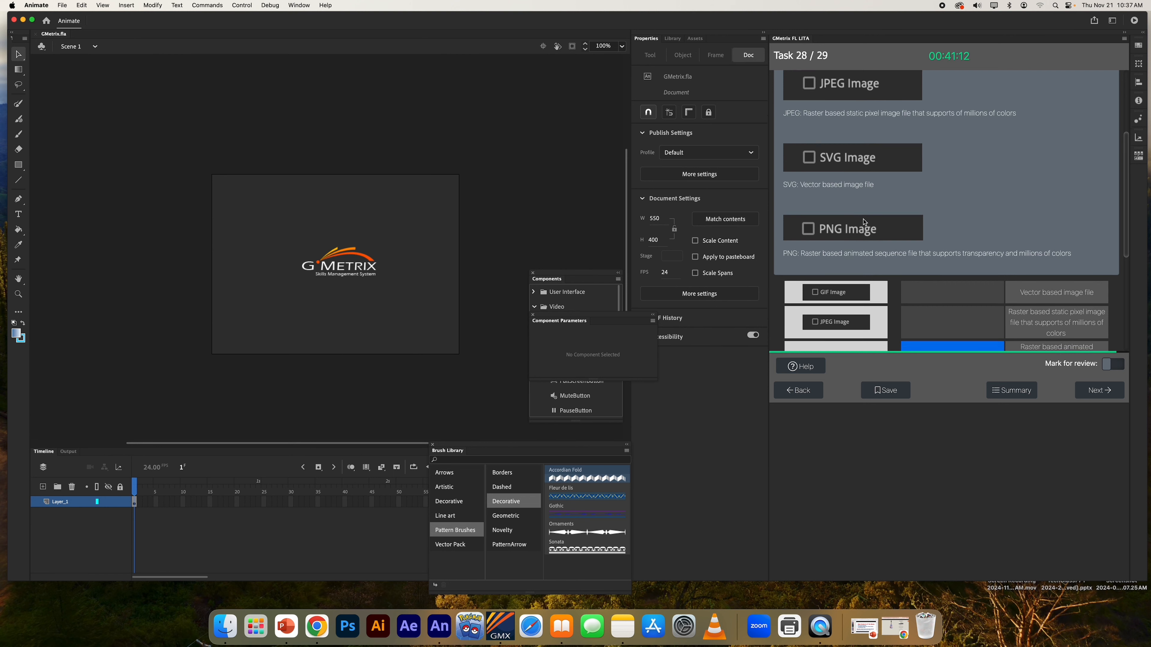
scroll(864, 222, "down", 3)
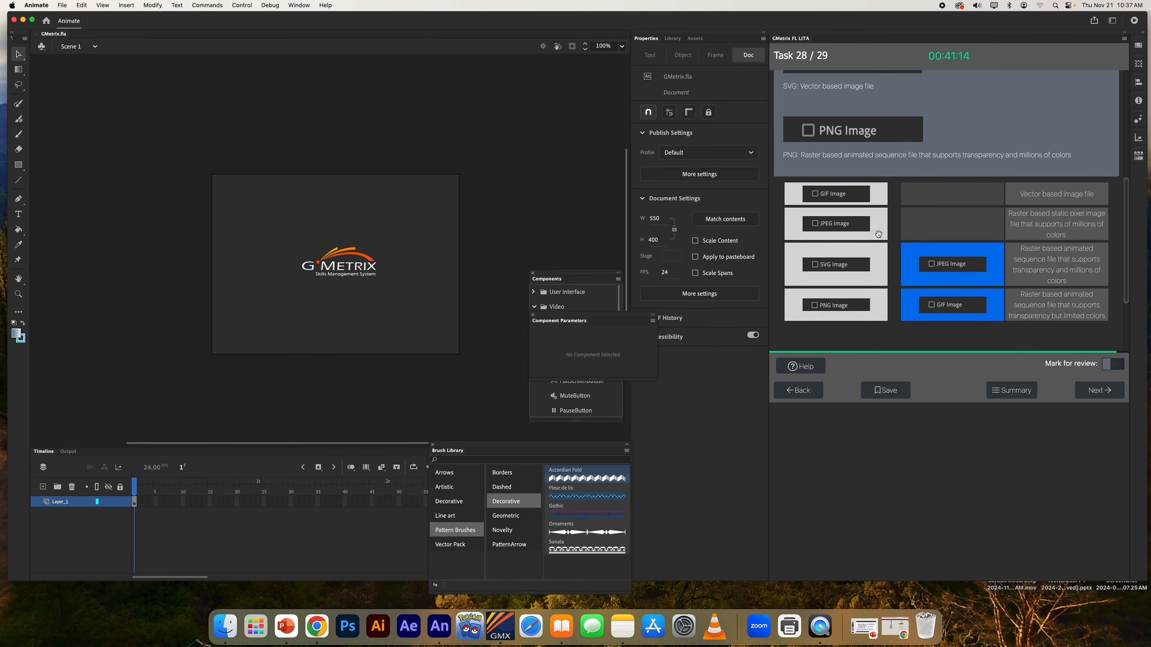
- Try submitting SVG as vector, JPEG as static pixel image and PNG as transparency with millions of colors, and retry task 28
left_click_drag(836, 265, 931, 198)
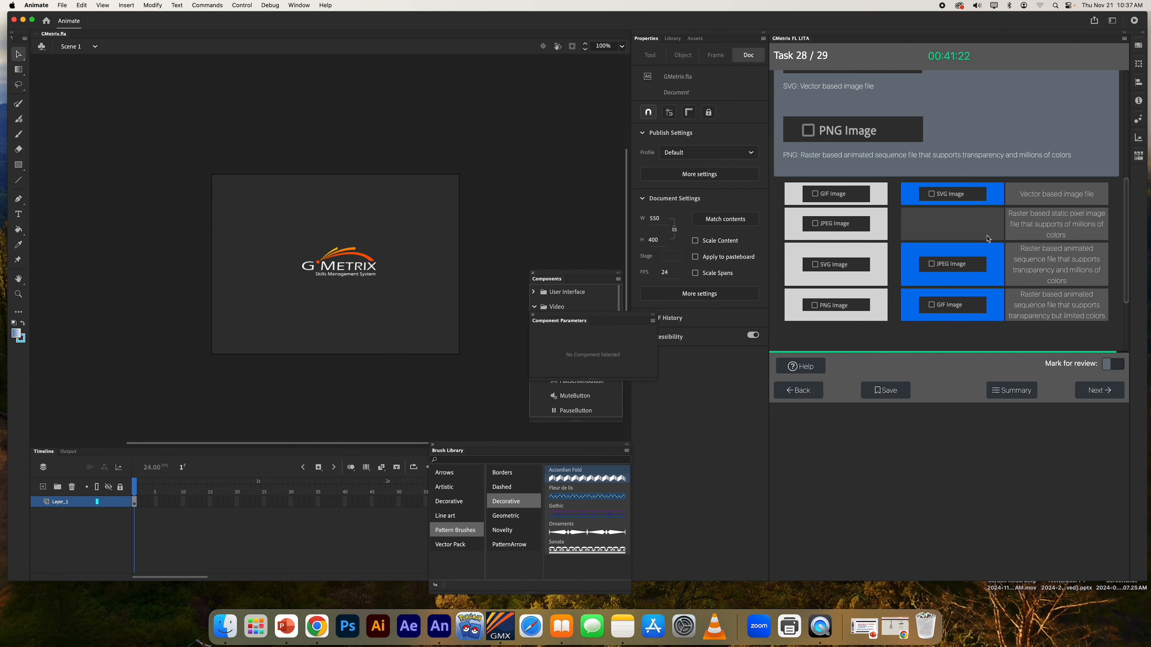
scroll(988, 239, "up", 1)
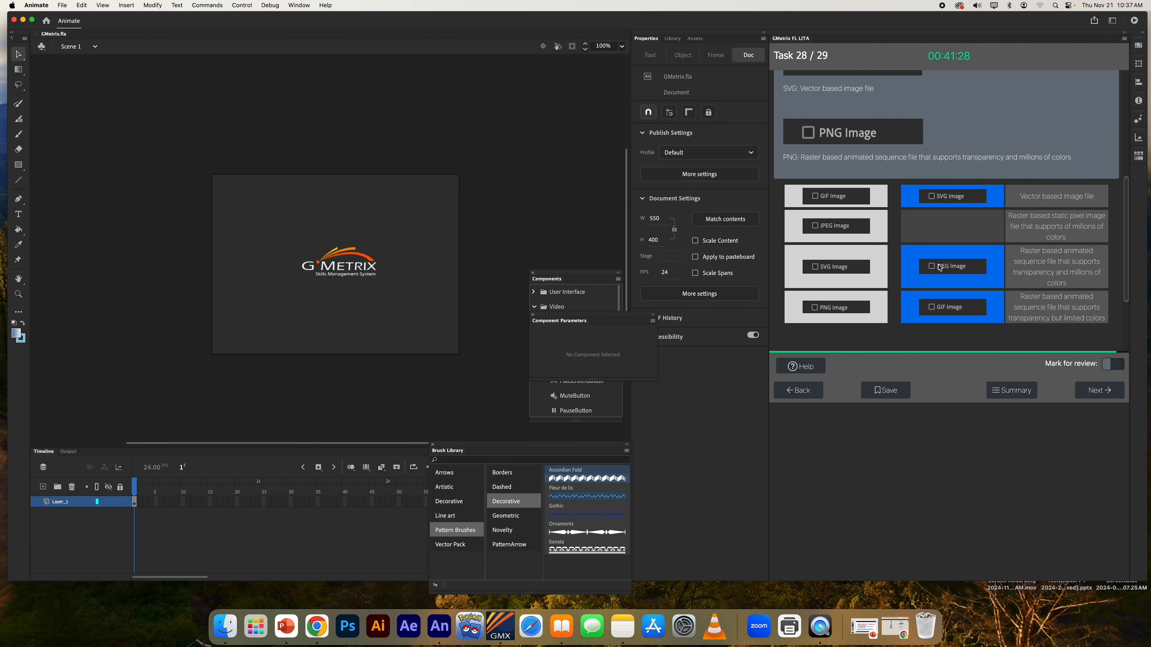
left_click_drag(941, 273, 946, 232)
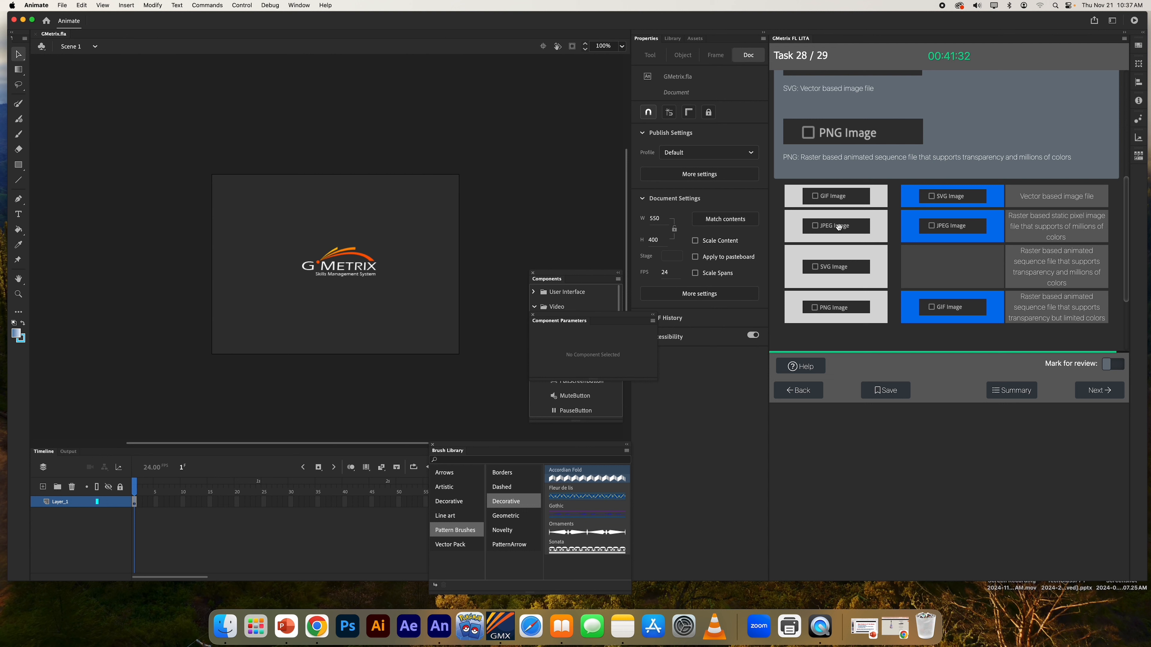
left_click_drag(826, 310, 942, 264)
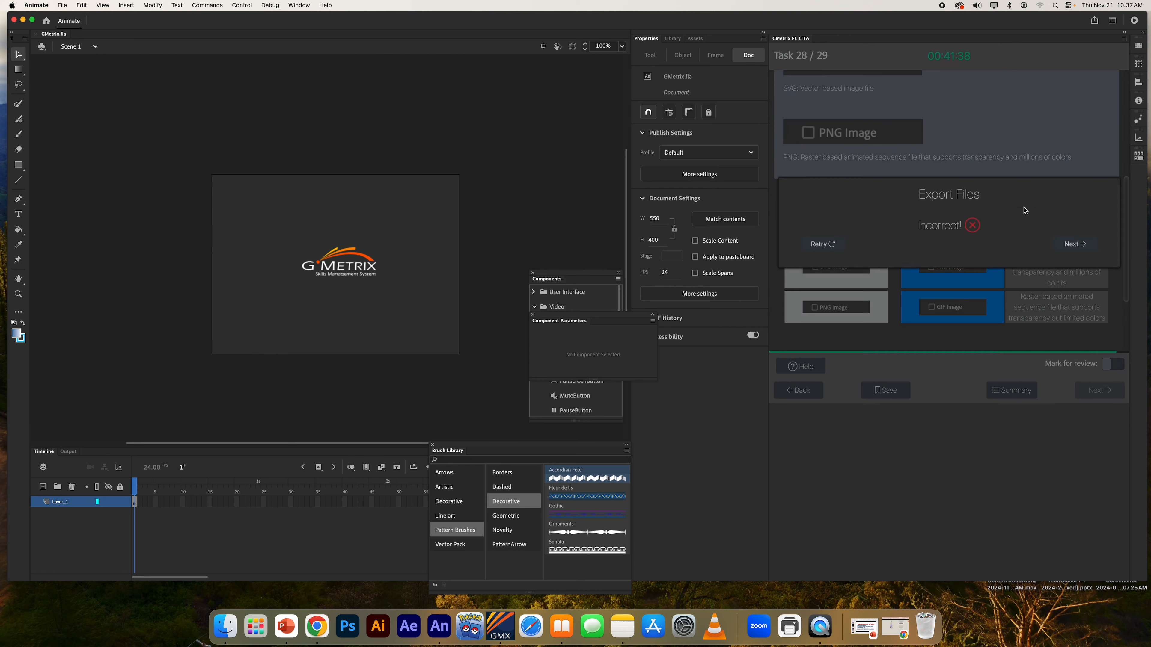
left_click(835, 244)
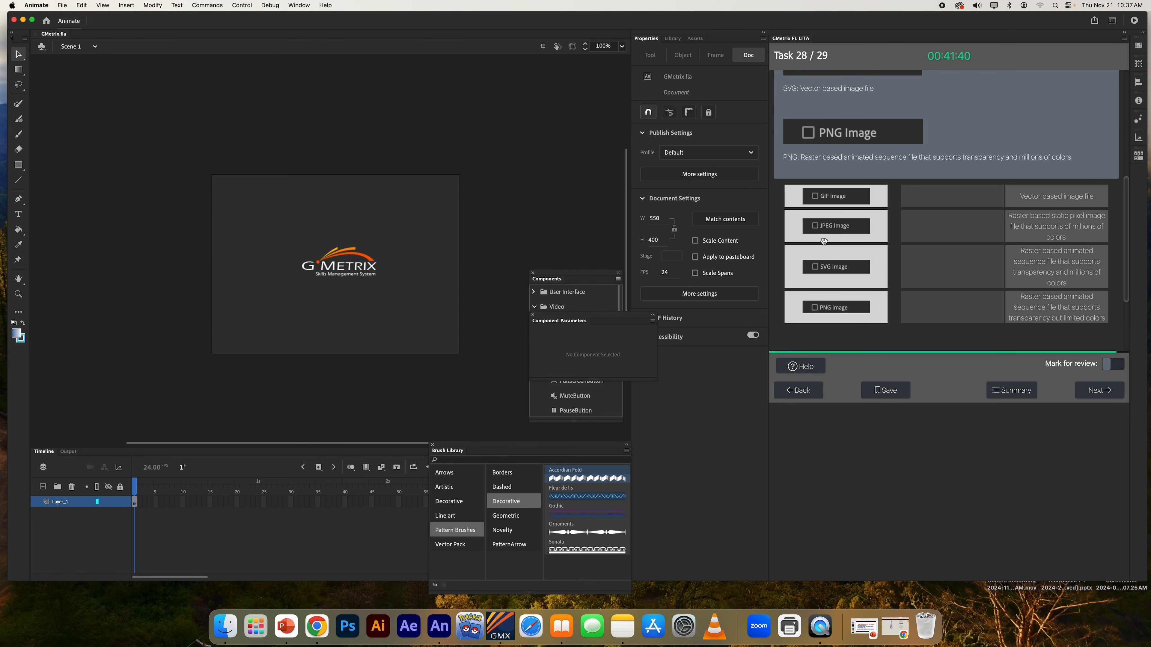
- Match GIF Image to the animated raster definition with limited colors and JPEG Image to the static pixel definition
left_click_drag(835, 201, 976, 317)
scroll(995, 303, "up", 5)
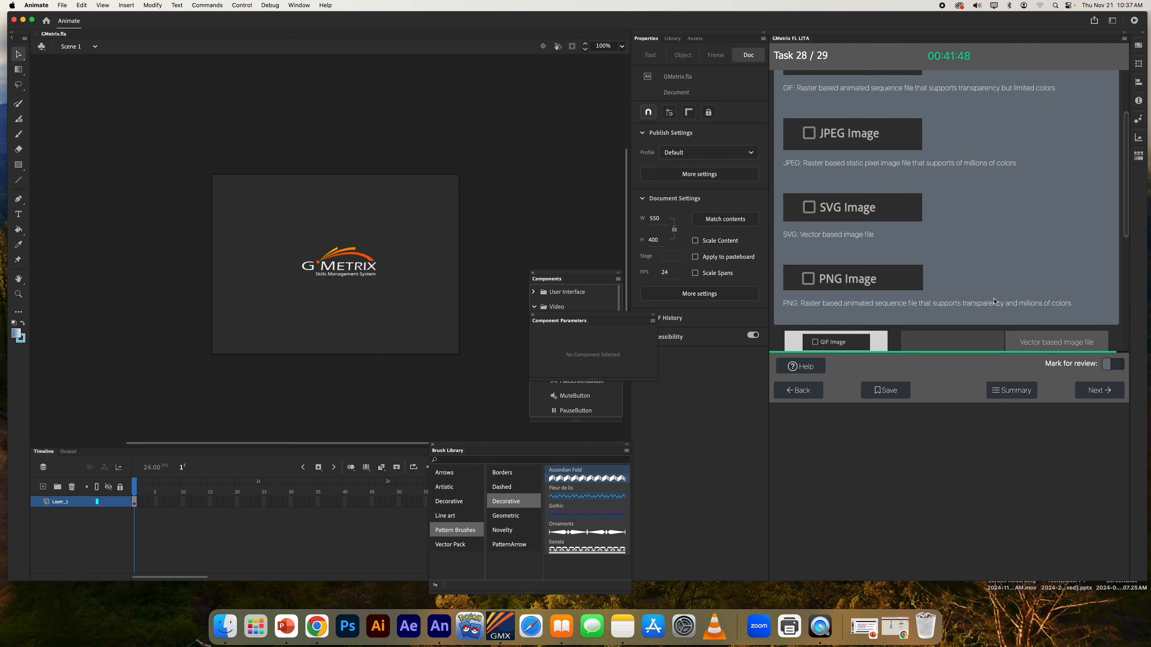
scroll(995, 302, "down", 5)
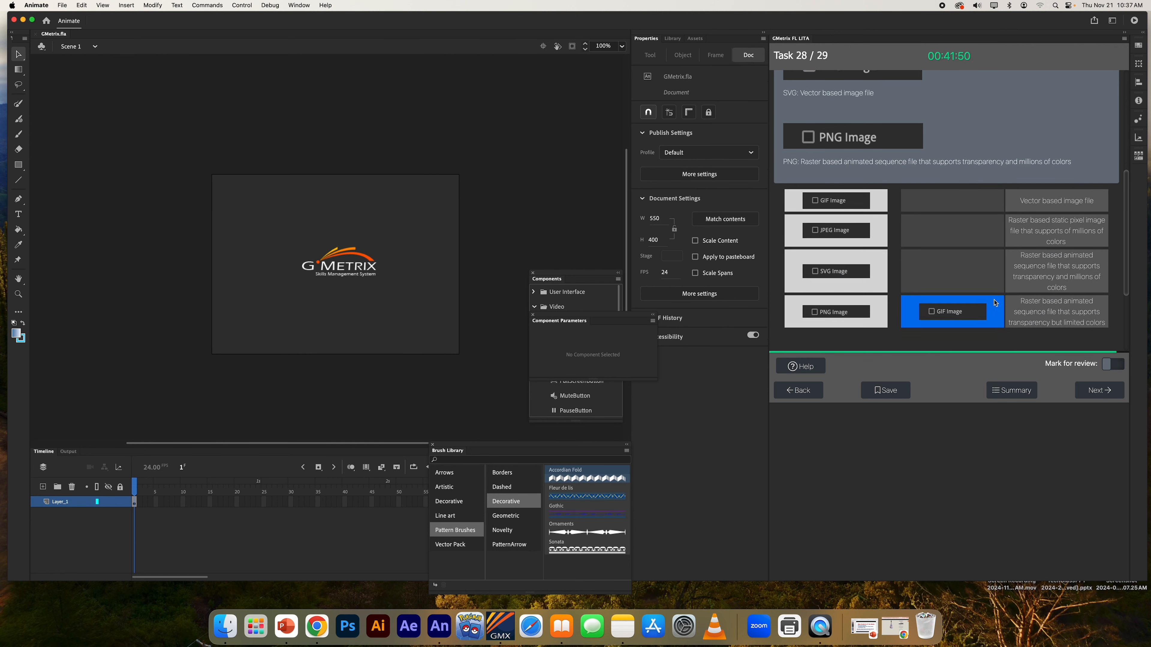
scroll(995, 303, "up", 3)
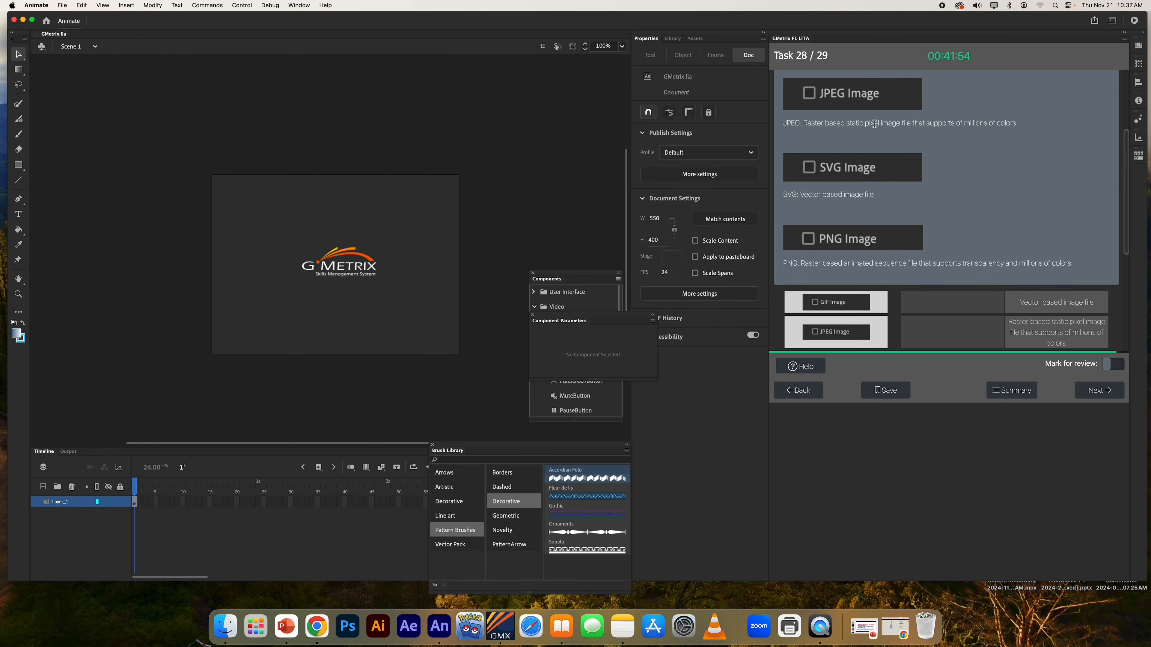
scroll(922, 137, "down", 3)
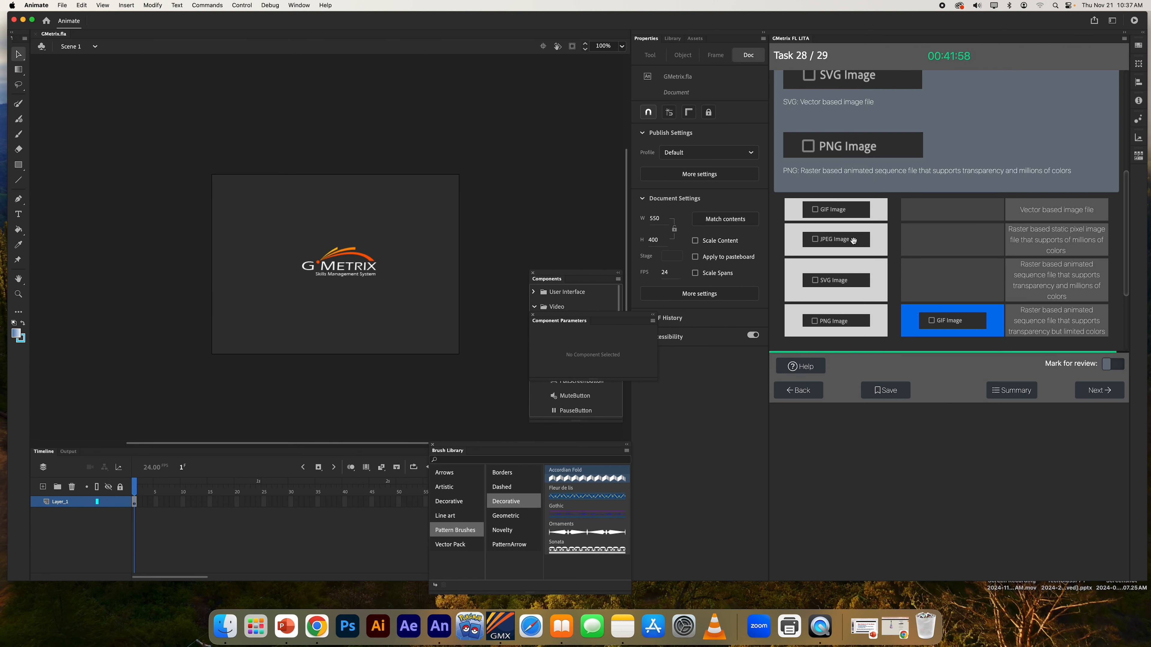
left_click_drag(853, 239, 927, 251)
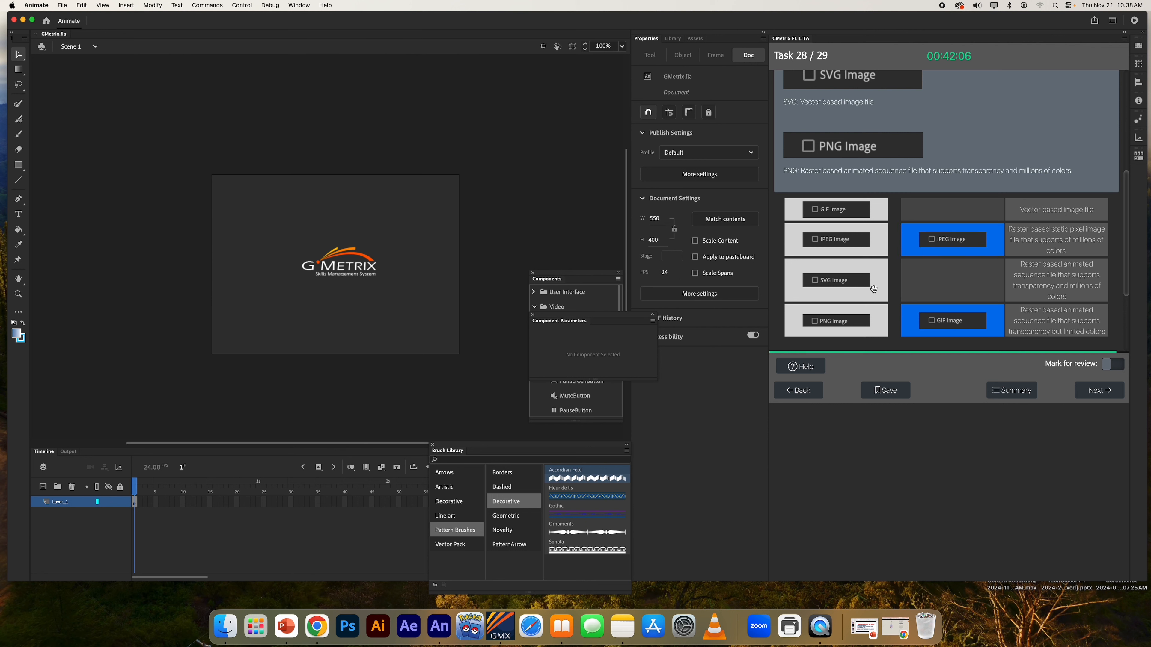
- Match SVG Image to vector based and PNG Image to transparency with millions of colors, then submit task 28 and continue to task 29
left_click_drag(837, 289, 933, 219)
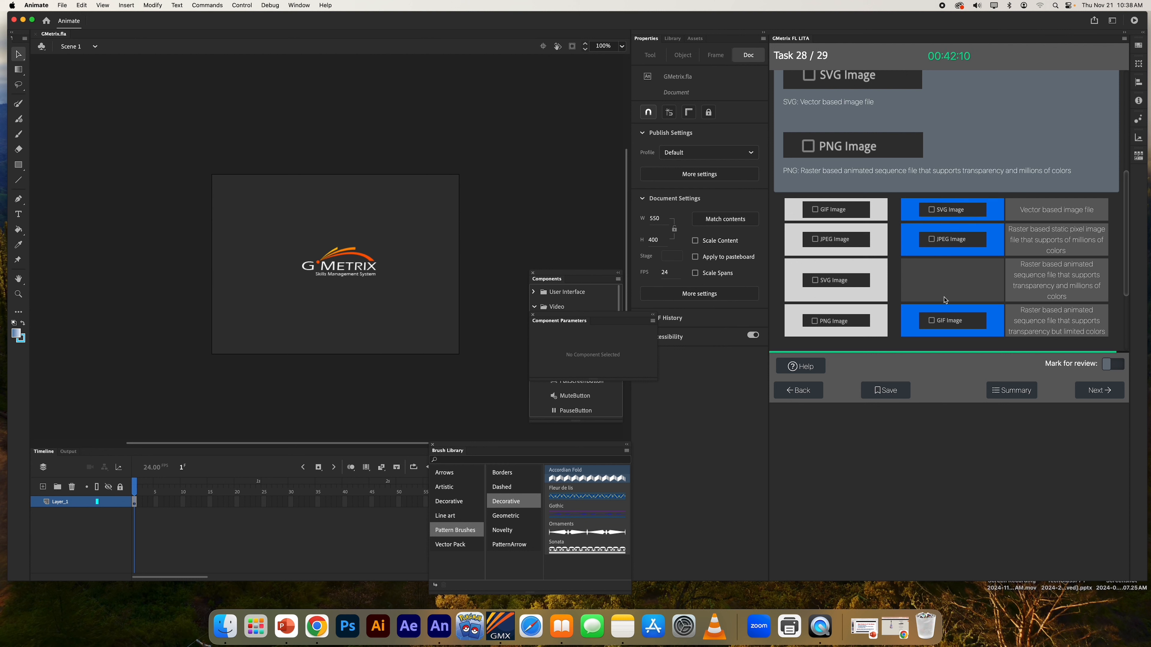
scroll(927, 298, "up", 1)
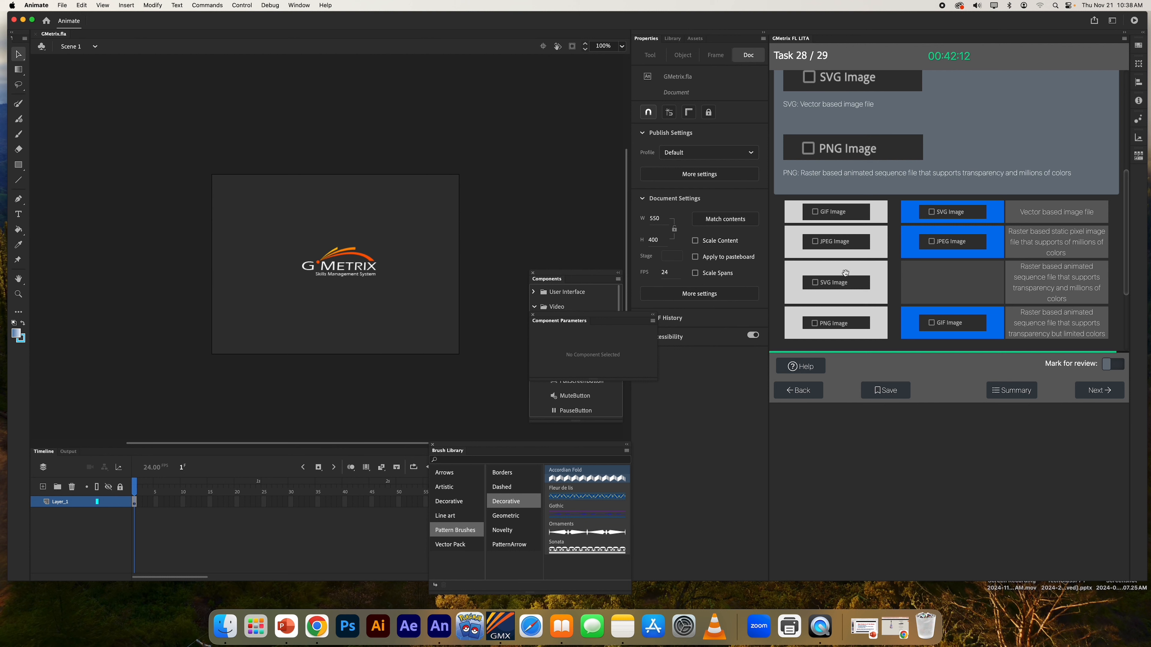
scroll(842, 290, "down", 2)
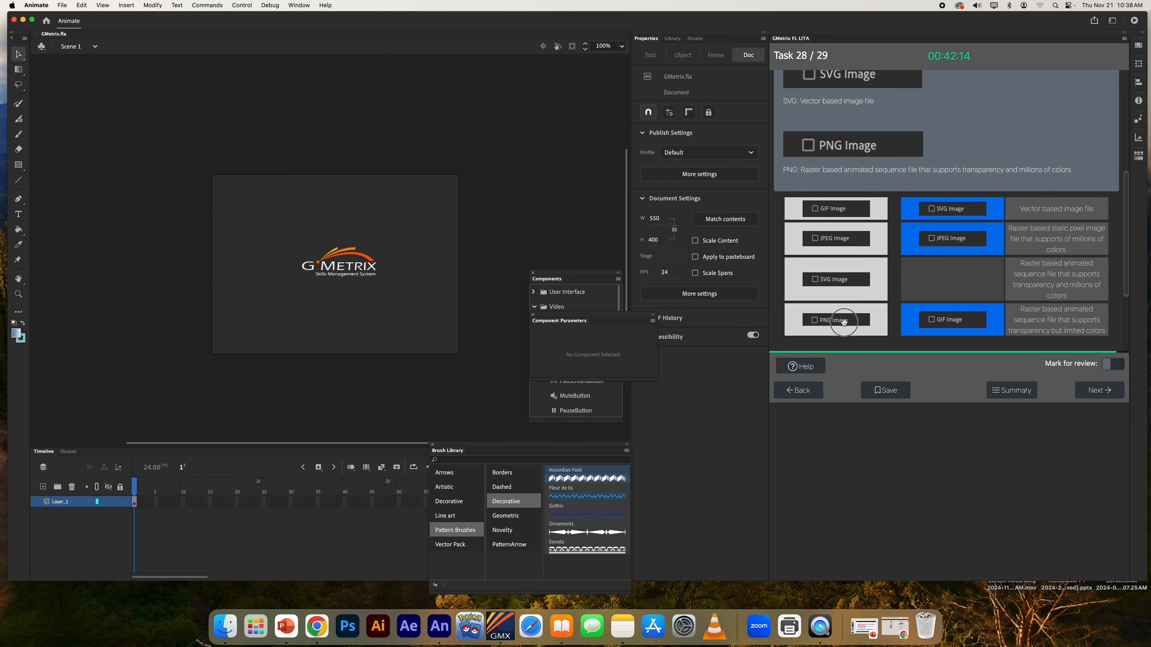
left_click_drag(842, 321, 946, 286)
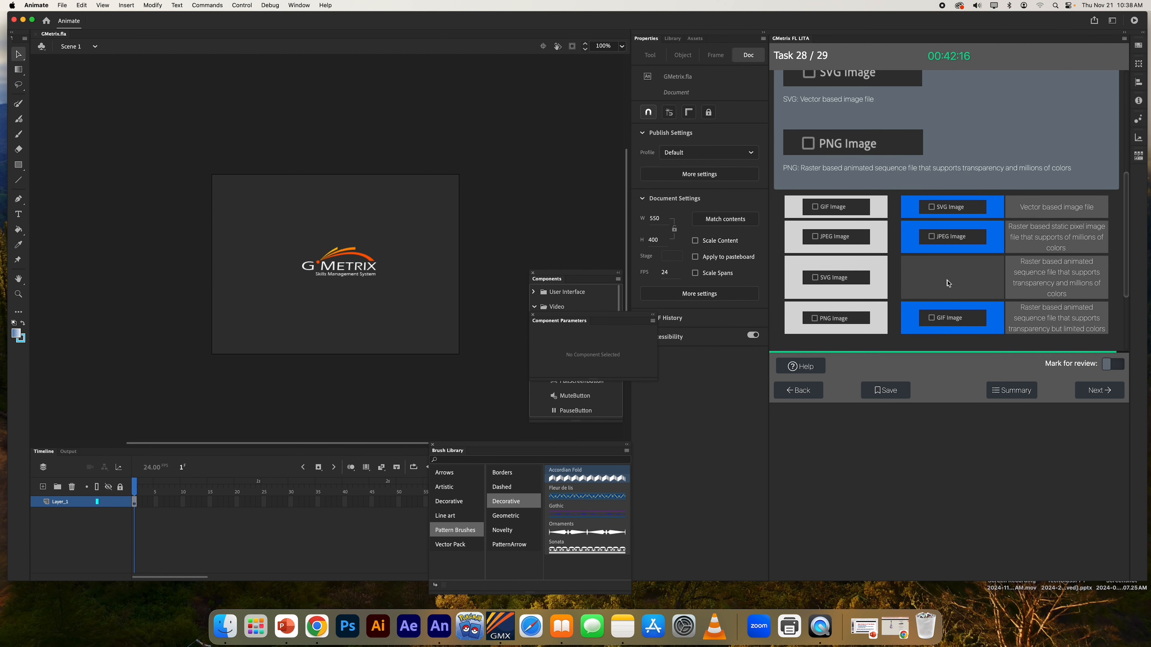
left_click(1096, 397)
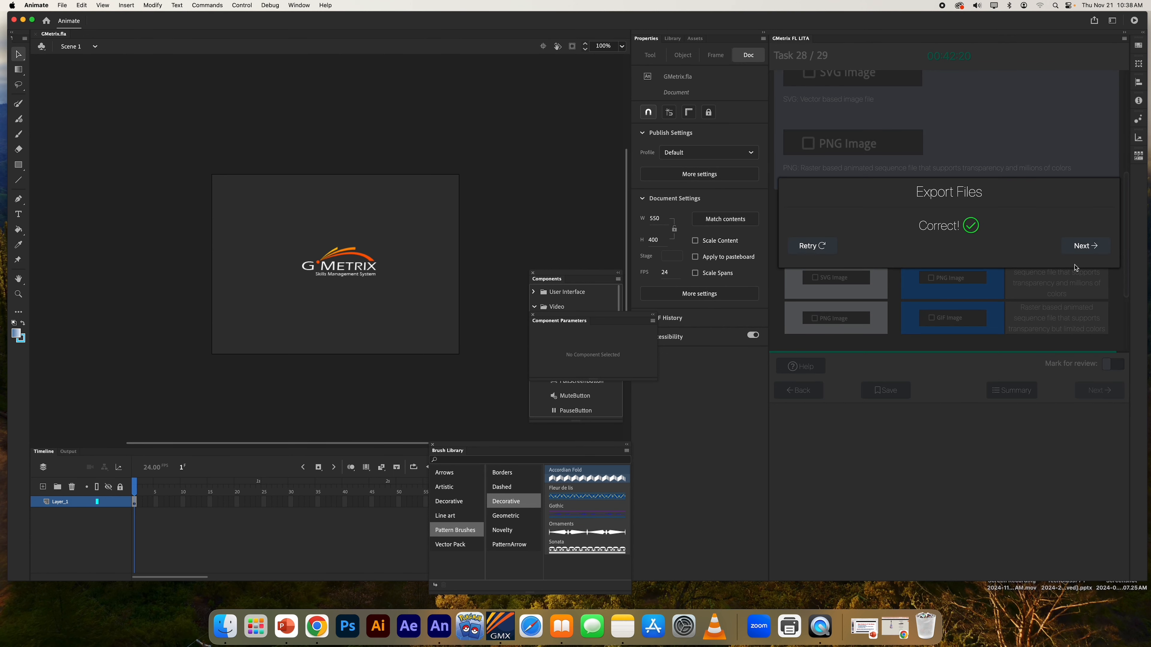
left_click(1073, 251)
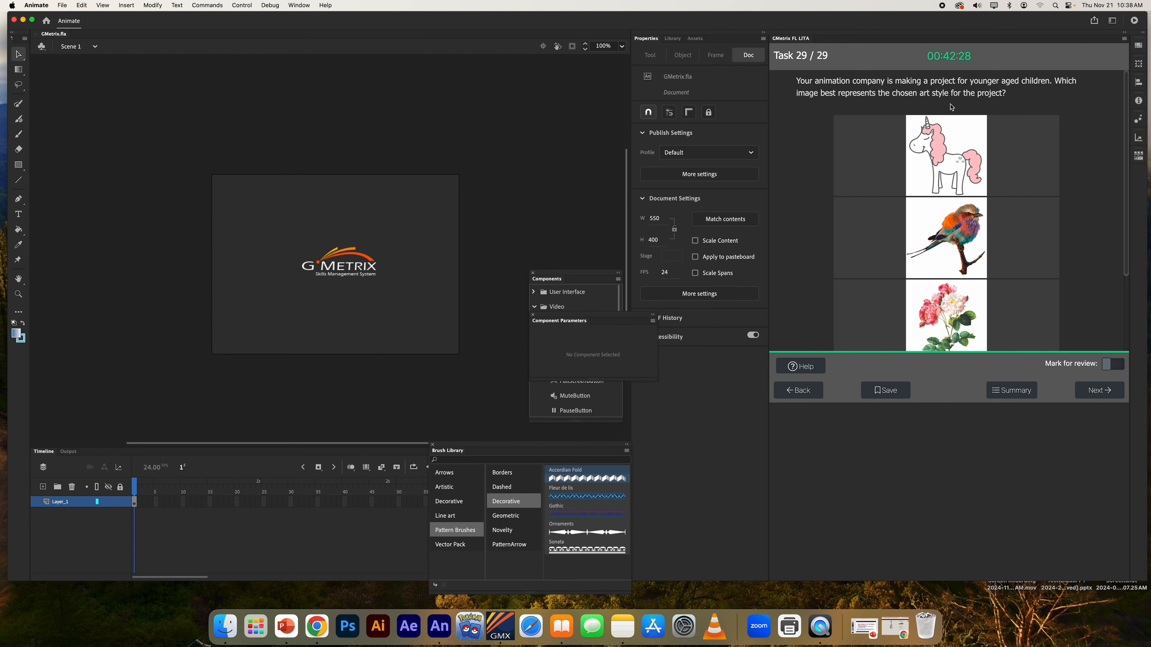
- Choose the unicorn image as the art style for younger children, checking the help, and submit task 29 through to the exam summary
left_click(935, 121)
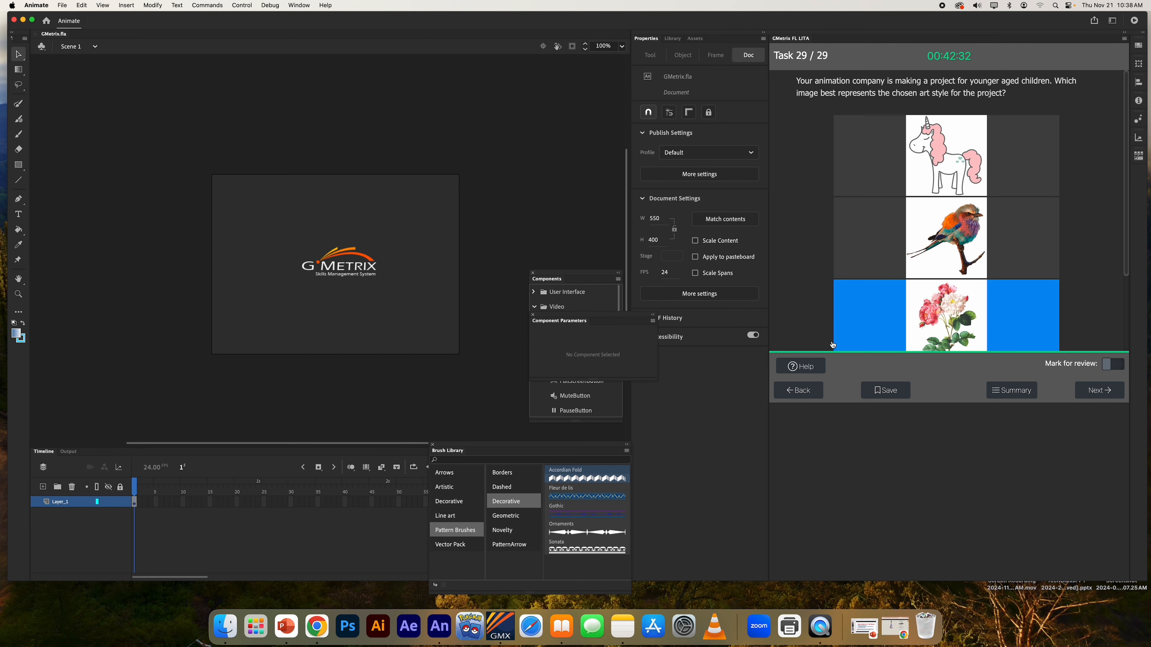
left_click(800, 366)
scroll(879, 226, "down", 1)
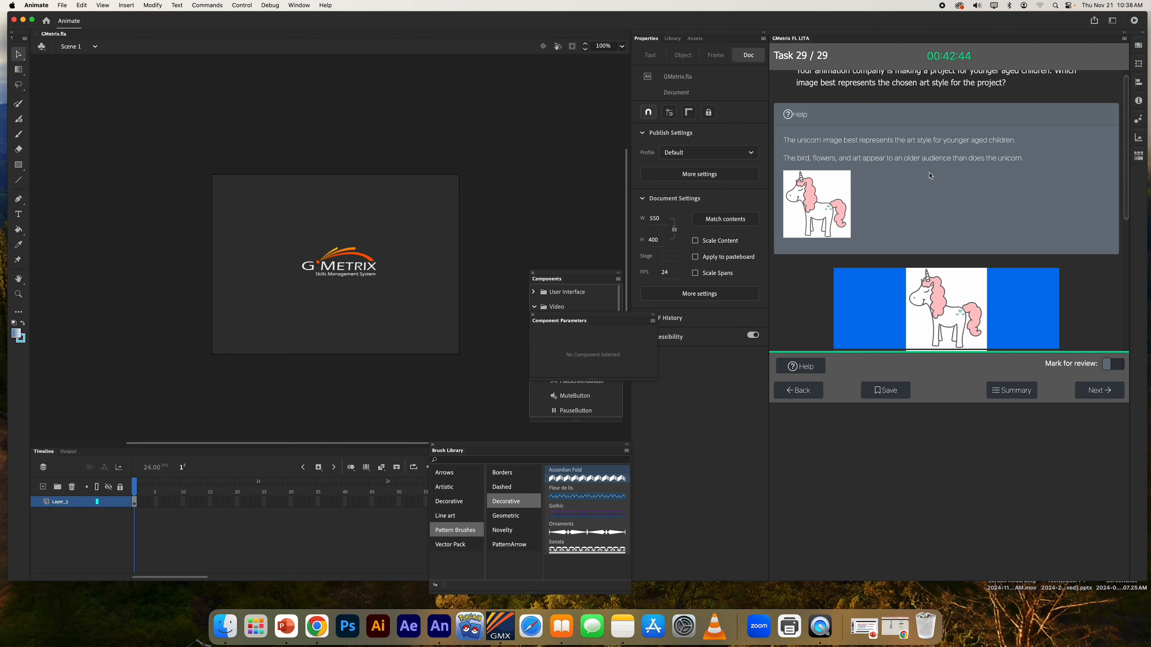
scroll(930, 176, "down", 10)
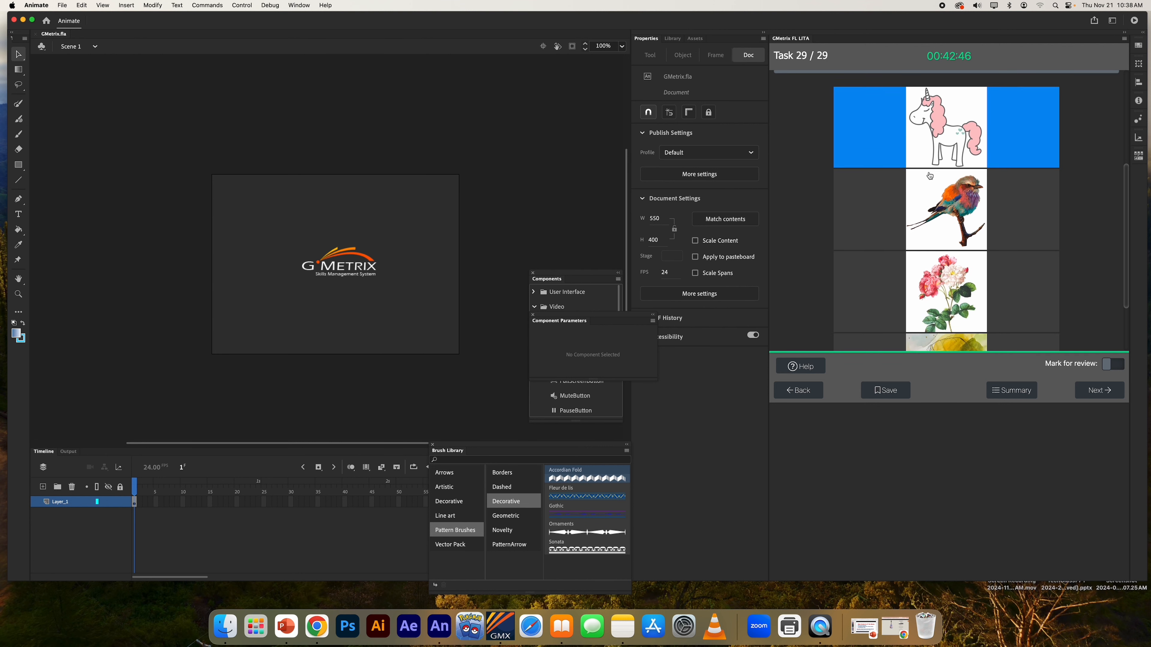
scroll(945, 177, "up", 5)
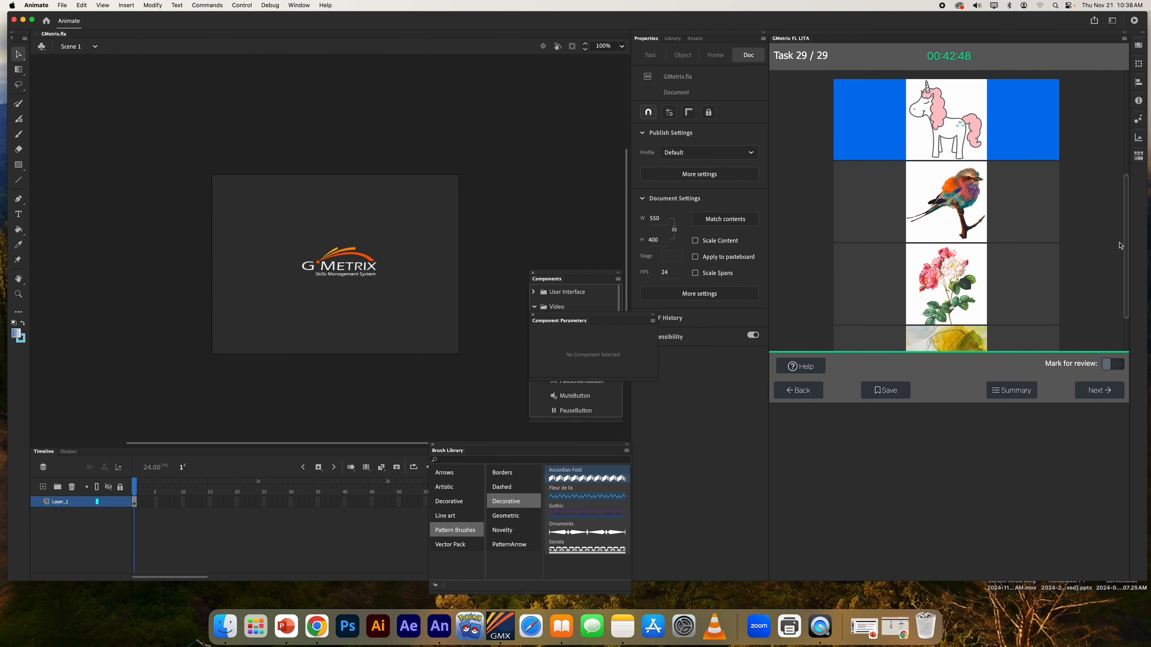
left_click(1102, 391)
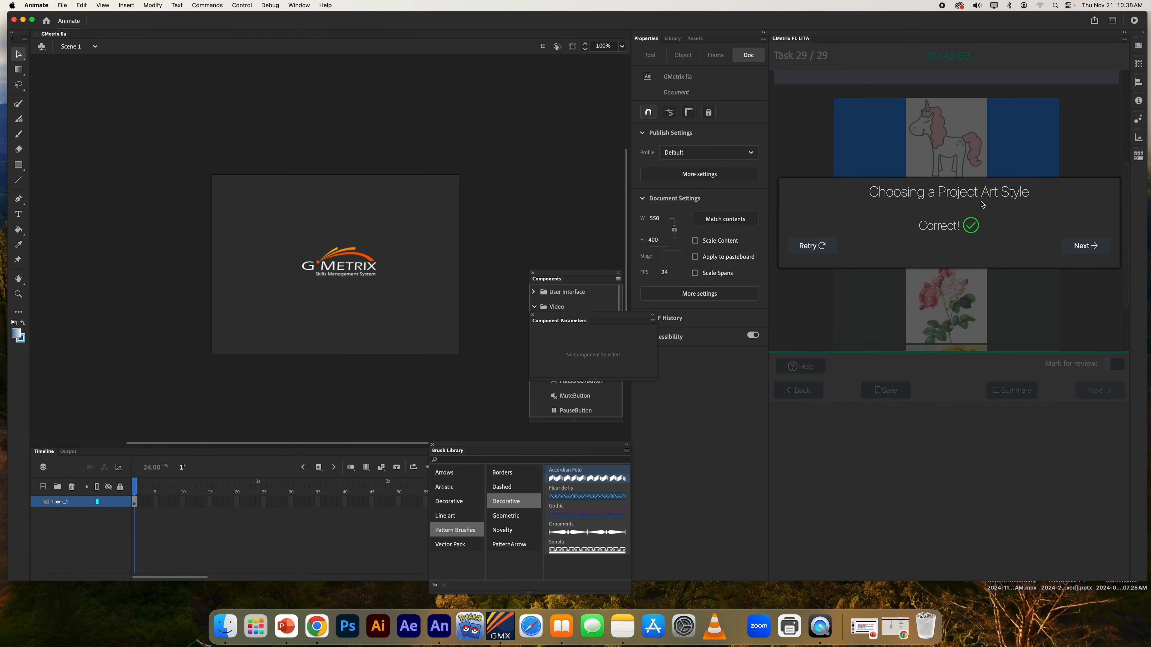
left_click(1076, 245)
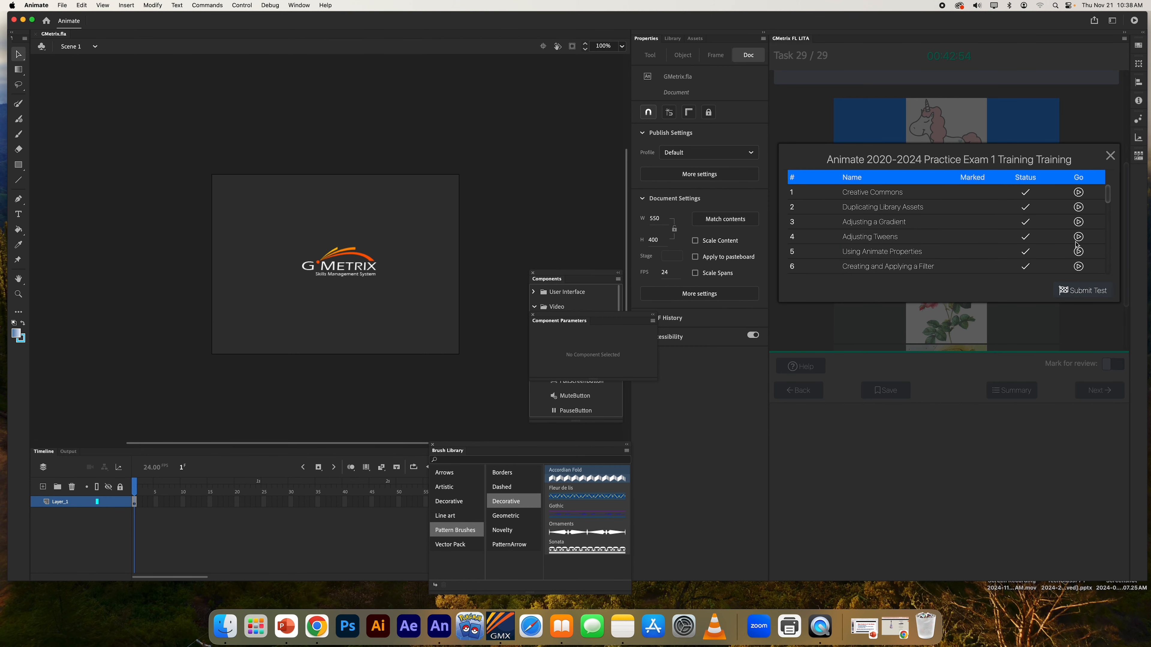
- Submit the completed Animate 2020-2024 Practice Exam 1 Training from the exam summary
left_click(1083, 296)
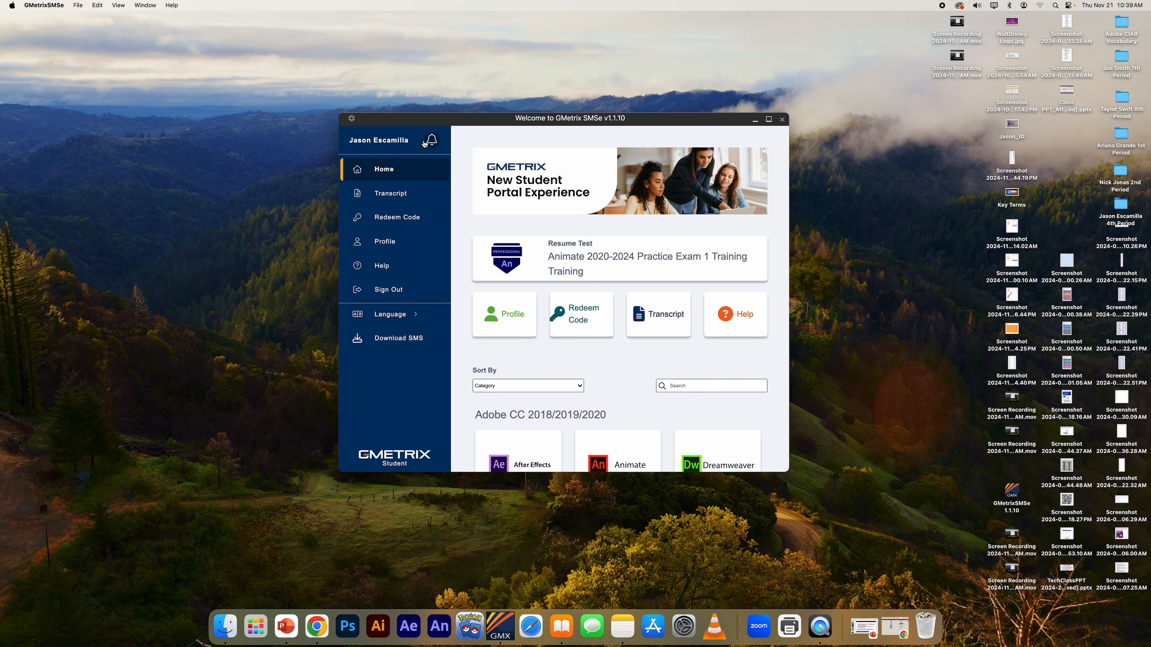
- Open the student transcript and examine the score, completion date and time spent for the Animate 2020-2024 Practice Exam 1 Training
left_click(391, 193)
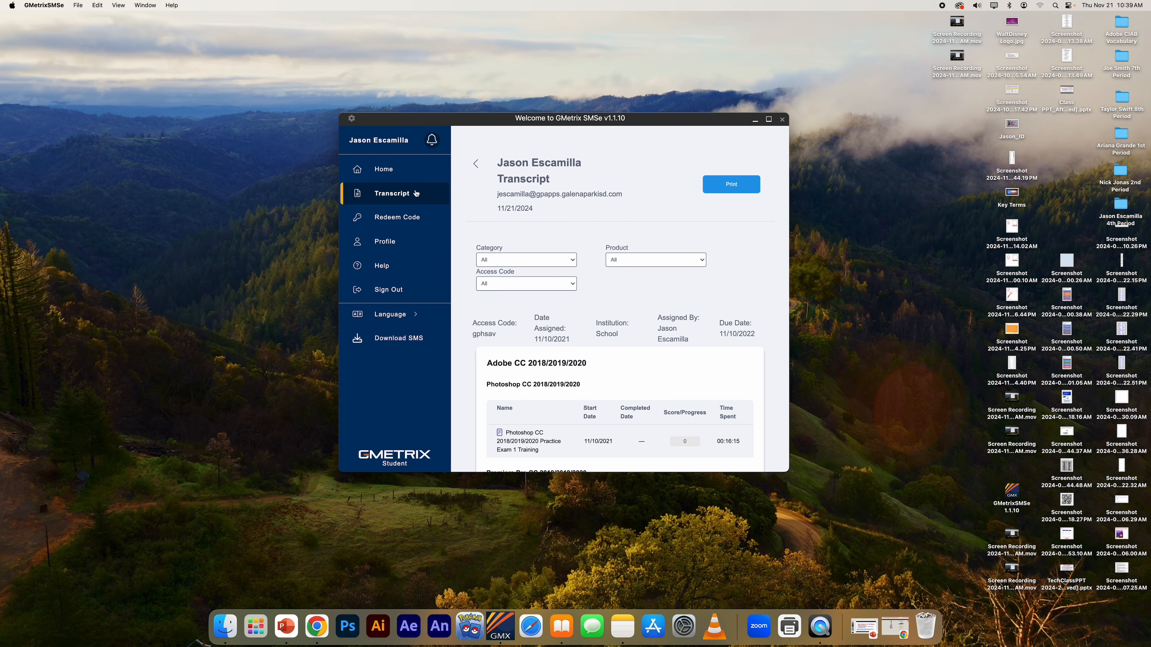
scroll(692, 280, "down", 6)
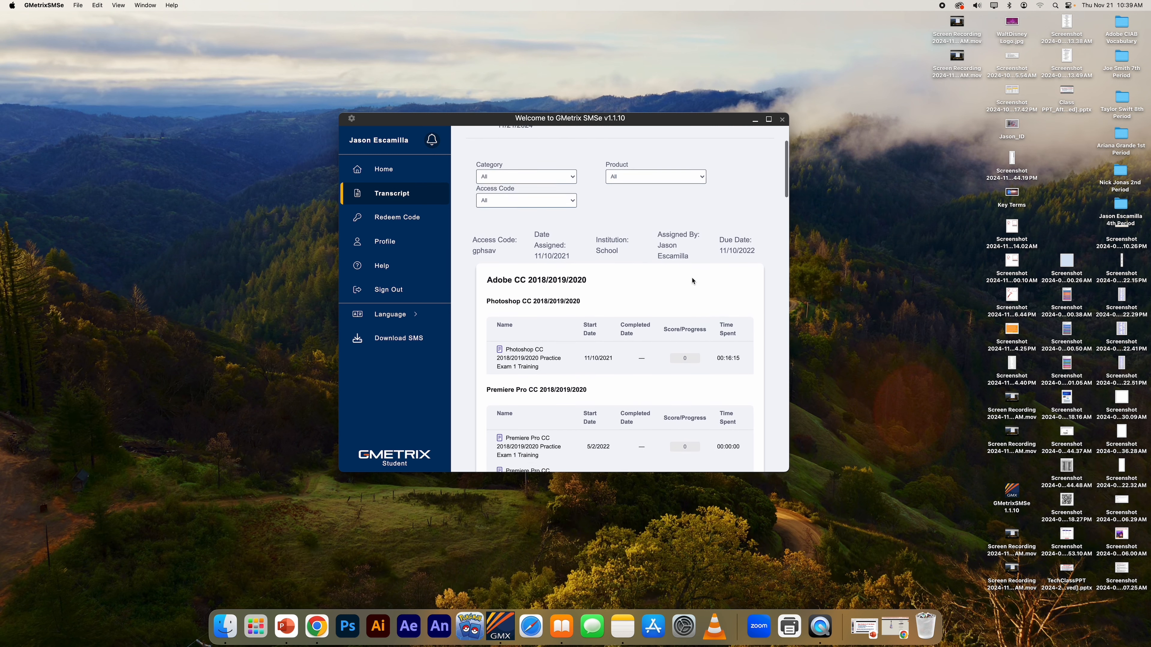
scroll(692, 277, "down", 2)
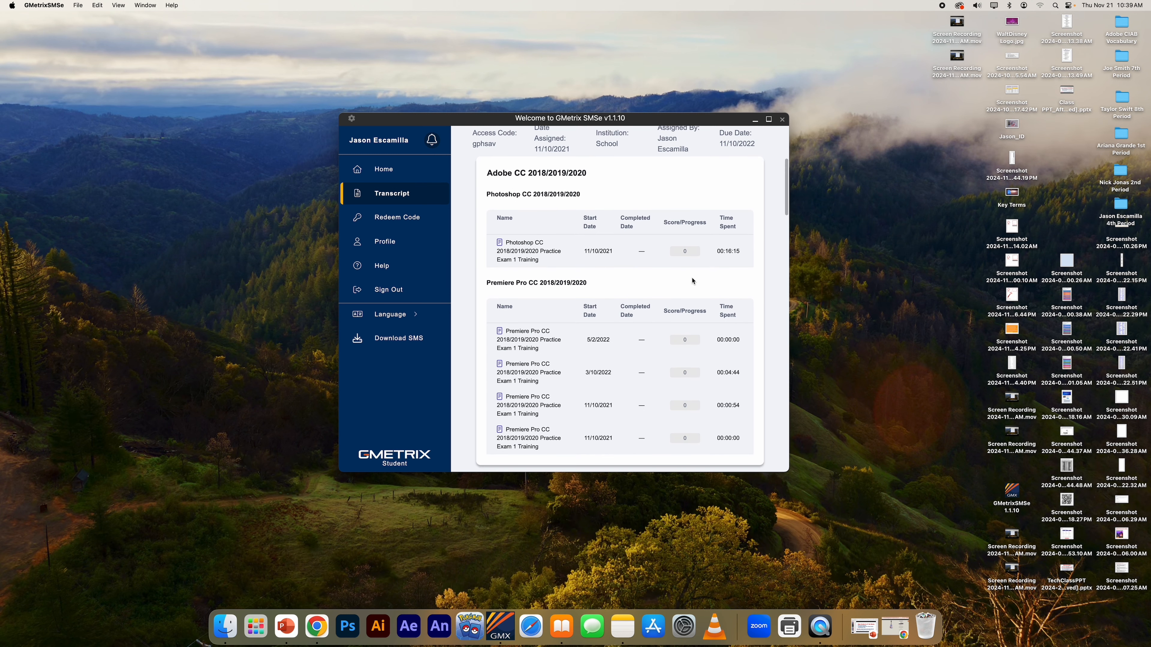
scroll(692, 281, "down", 7)
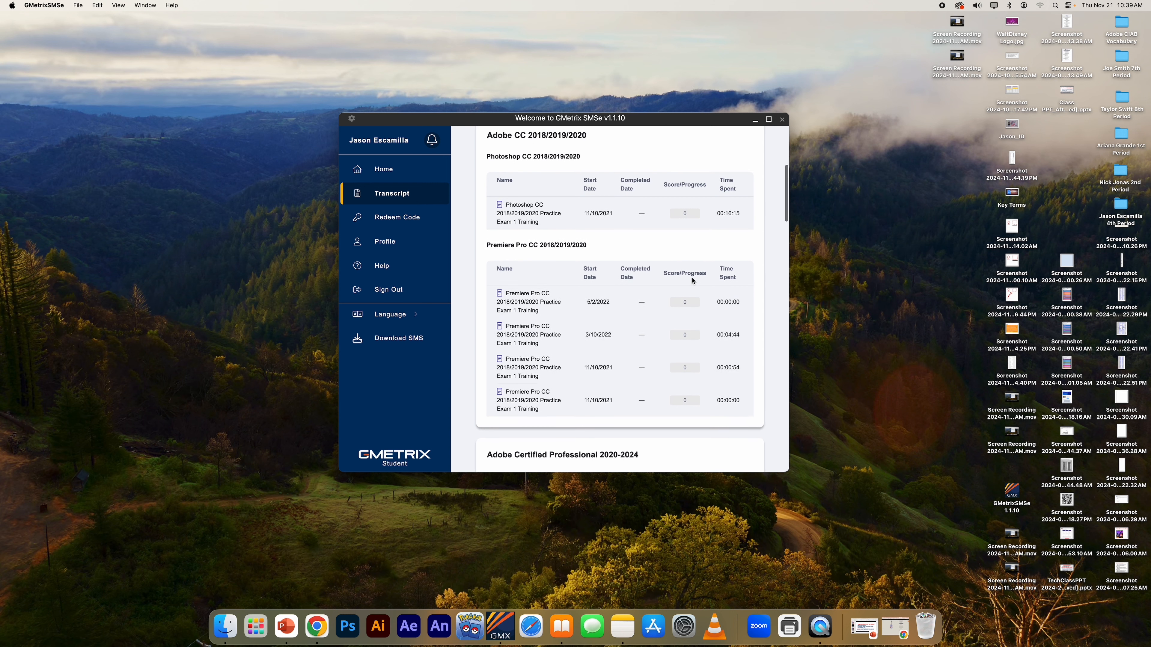
scroll(692, 280, "down", 9)
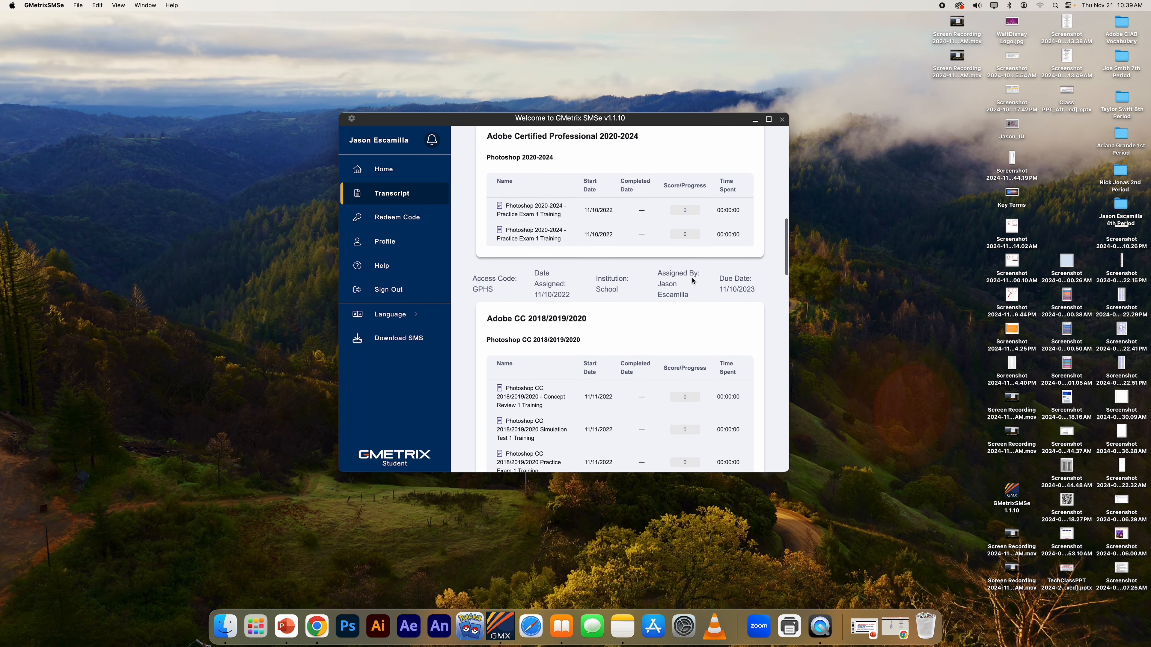
scroll(692, 281, "down", 15)
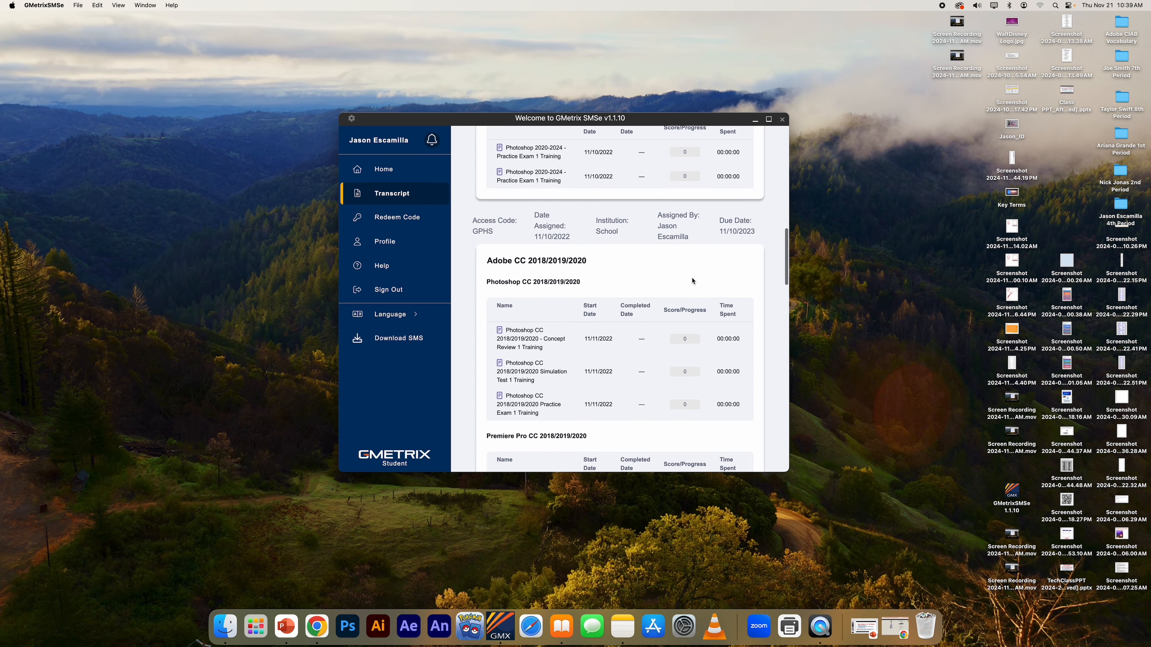
scroll(692, 281, "down", 12)
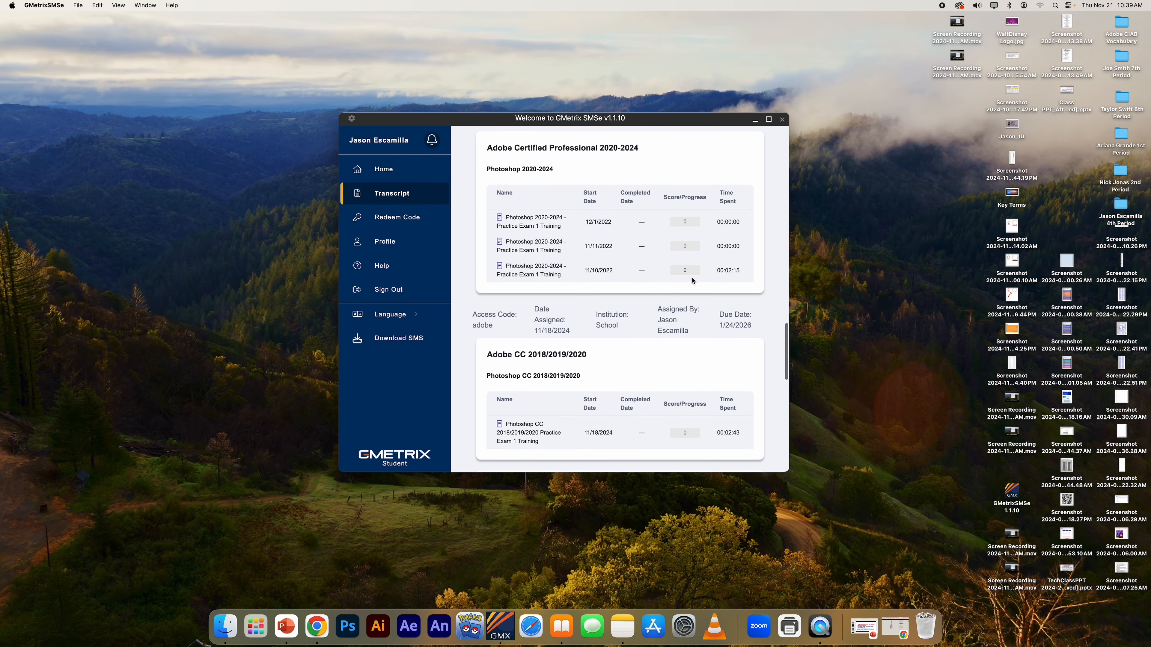
scroll(692, 281, "down", 14)
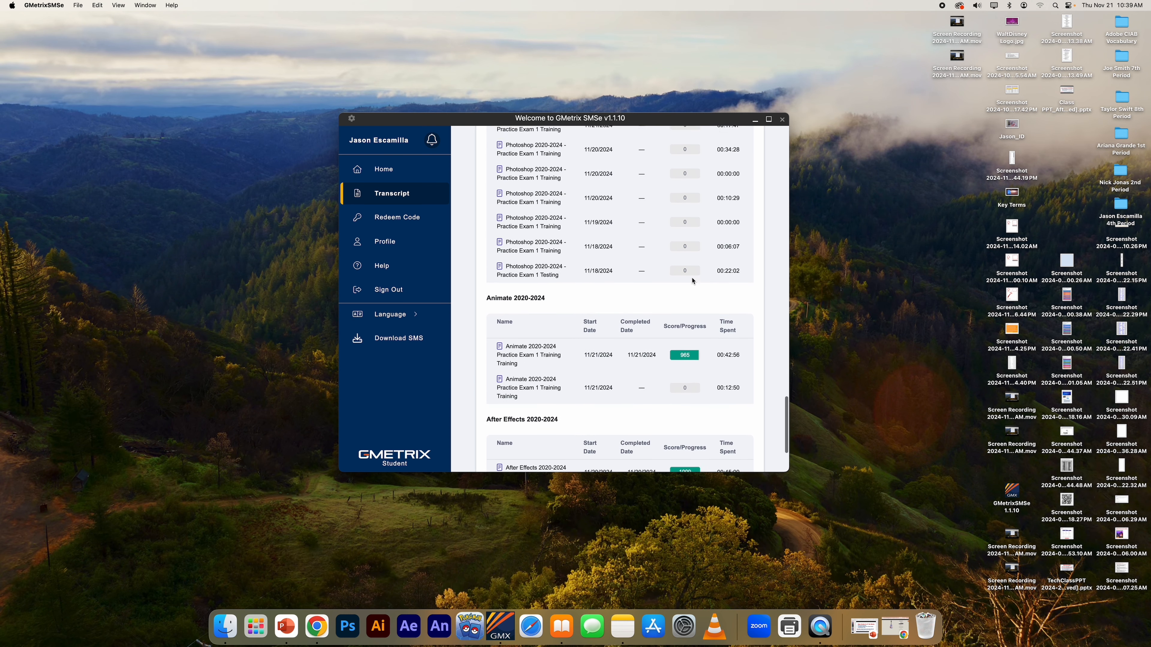
scroll(692, 280, "down", 1)
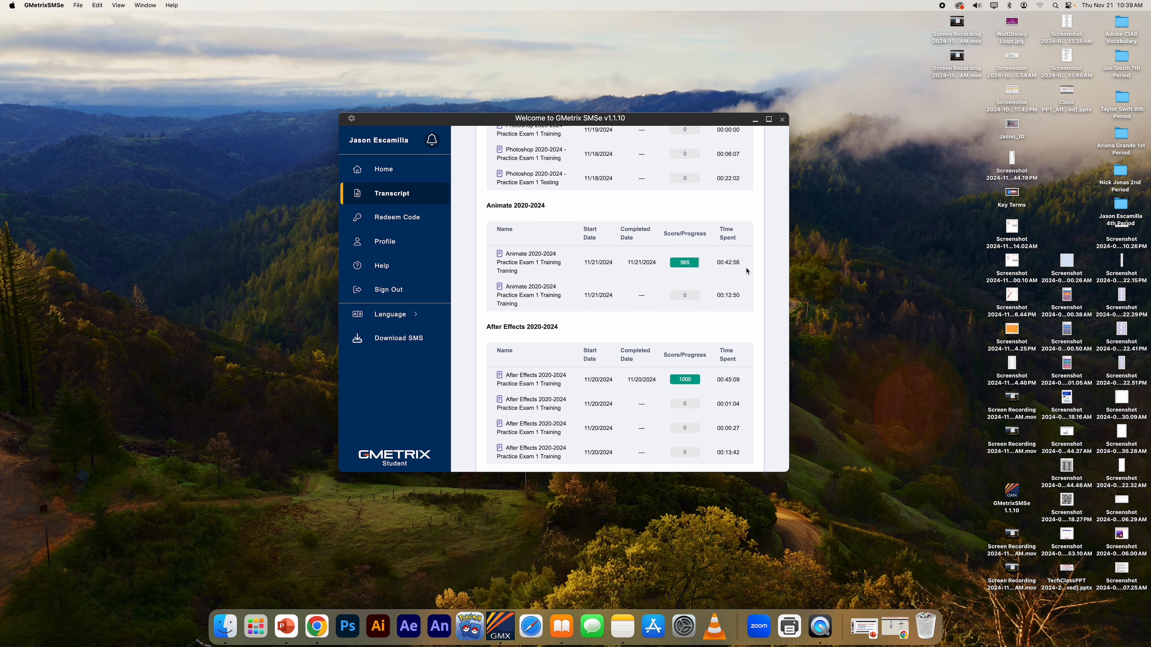
scroll(746, 271, "down", 1)
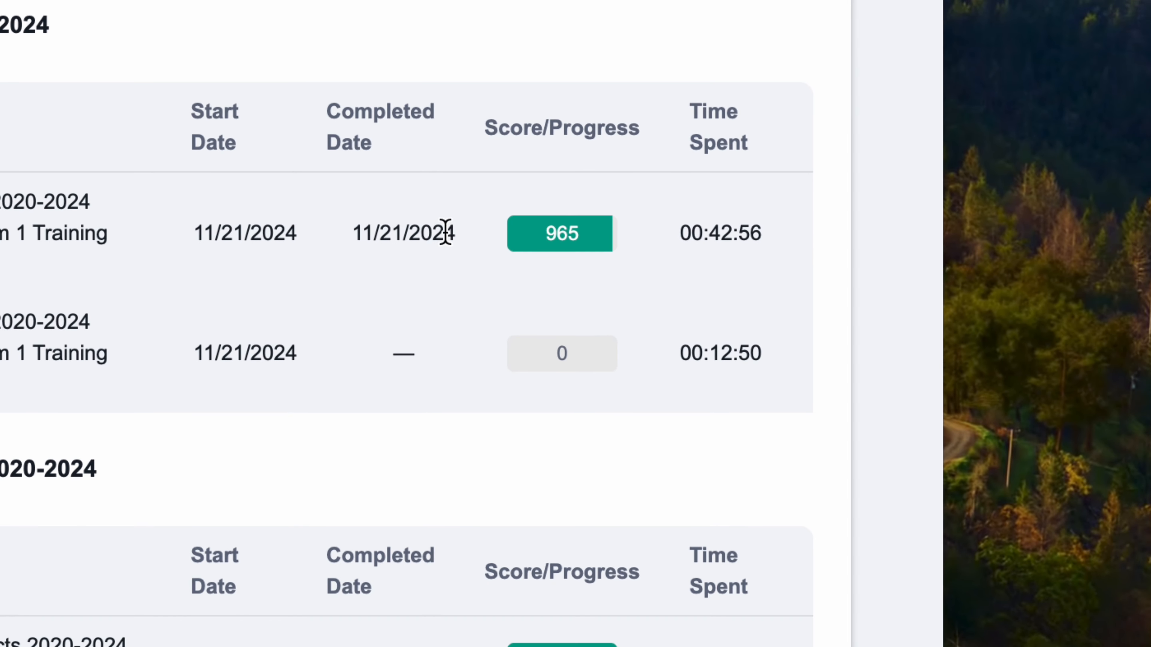
left_click_drag(447, 233, 789, 242)
left_click(794, 245)
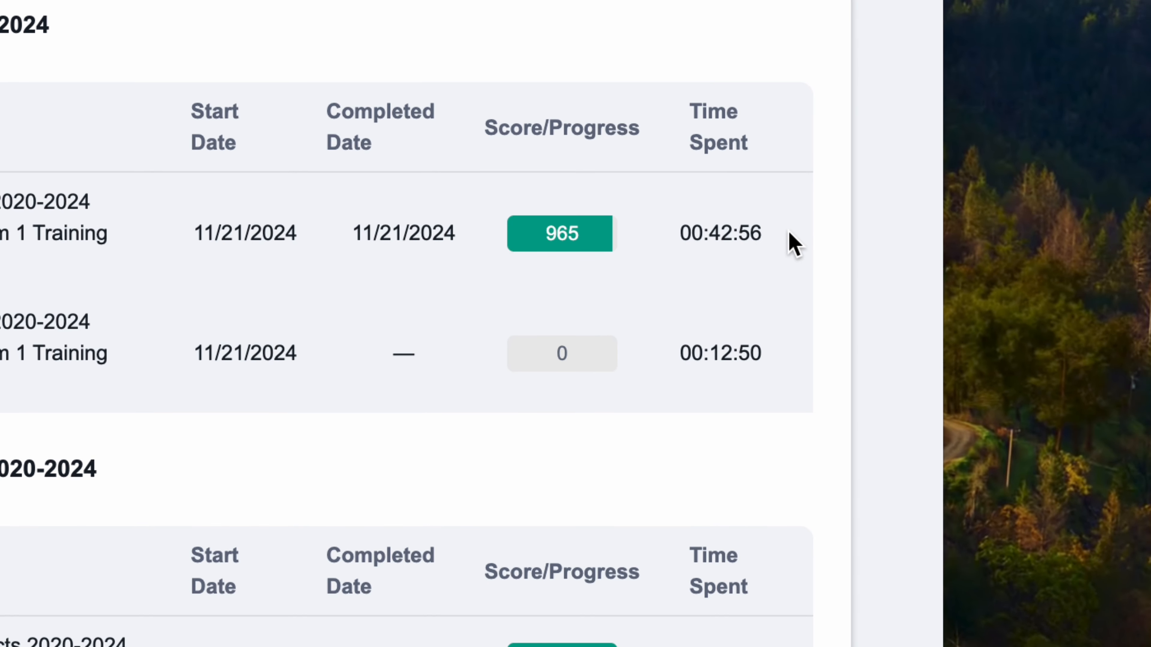